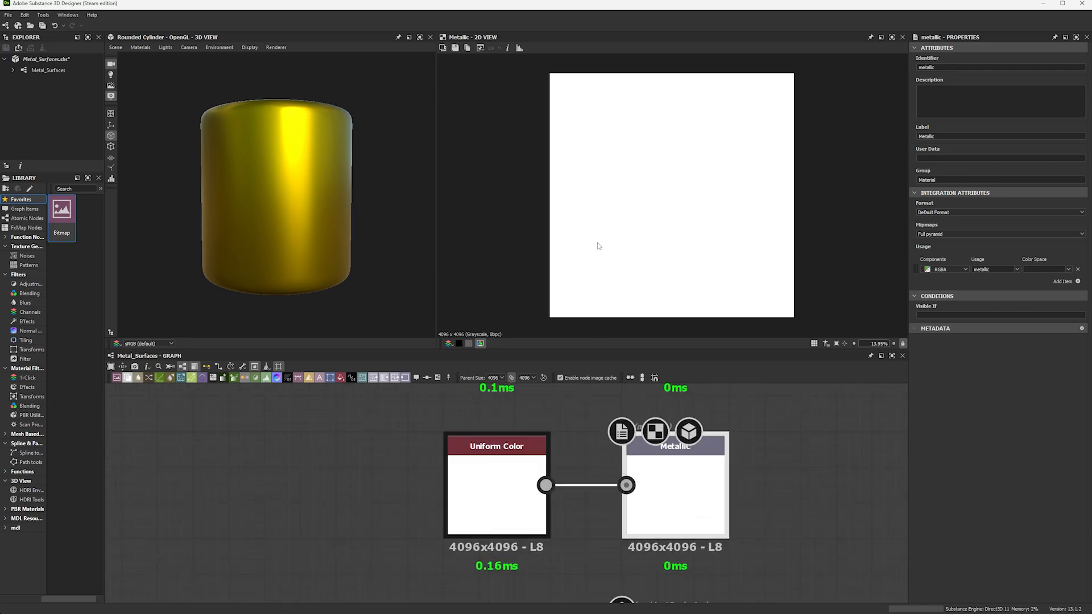
# Step: Move the Uniform Color node that feeds the Metallic output well away from it to make room in the graph
pyautogui.scroll(-3, 597, 239)
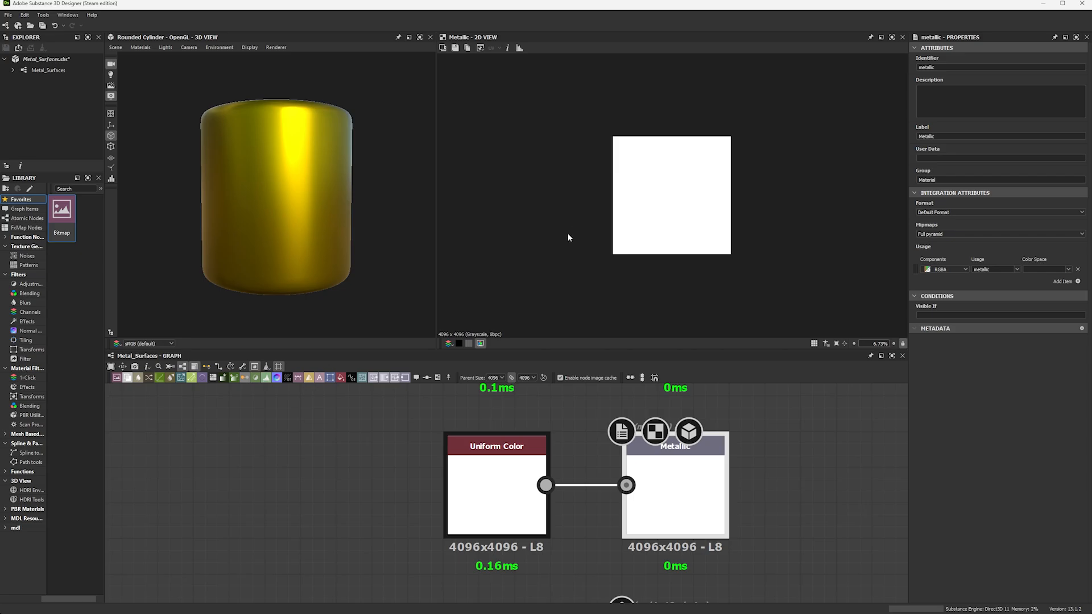
pyautogui.scroll(-4, 405, 444)
pyautogui.moveTo(406, 444); pyautogui.dragTo(771, 472, button='middle')
pyautogui.moveTo(801, 490); pyautogui.dragTo(455, 494)
pyautogui.moveTo(509, 506); pyautogui.dragTo(506, 444, button='middle')
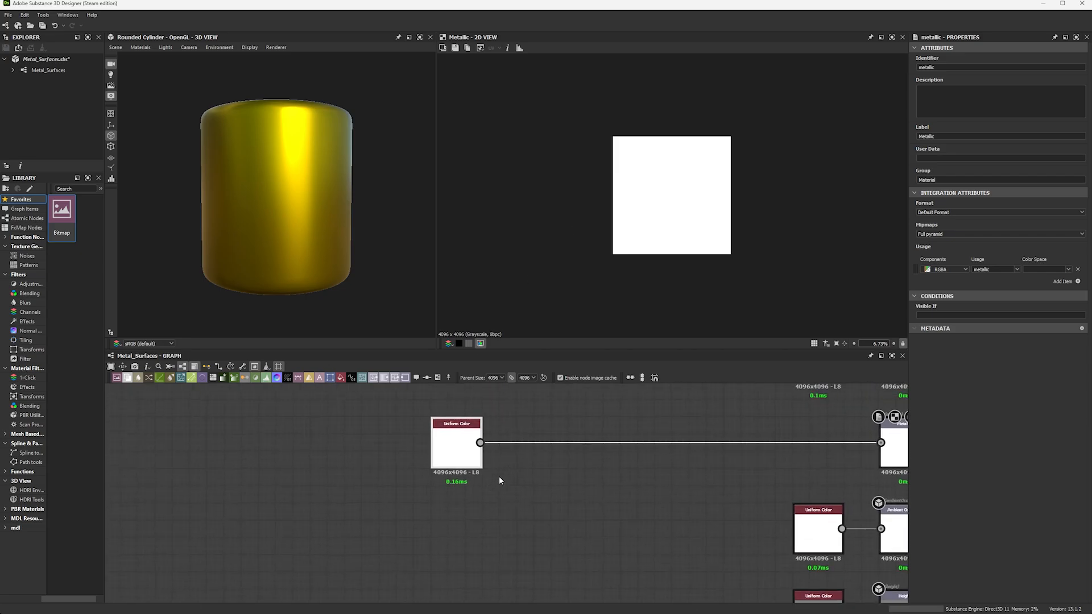
# Step: Add a Shape node with the Square pattern below the Uniform Color node and set its Y size to 0.32
pyautogui.press('space')
pyautogui.write('shape')
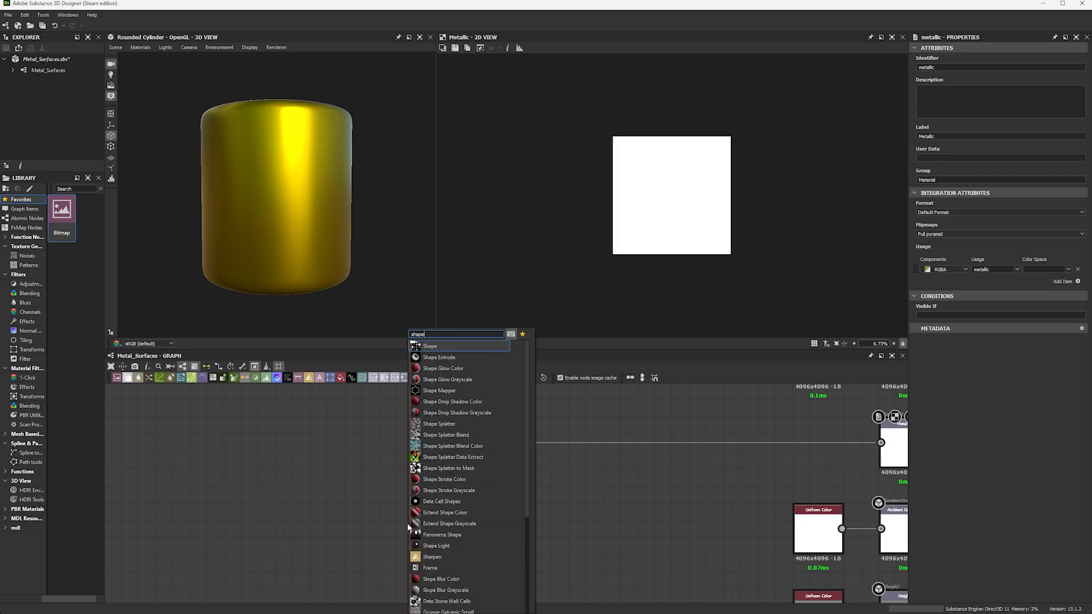
pyautogui.press('Return')
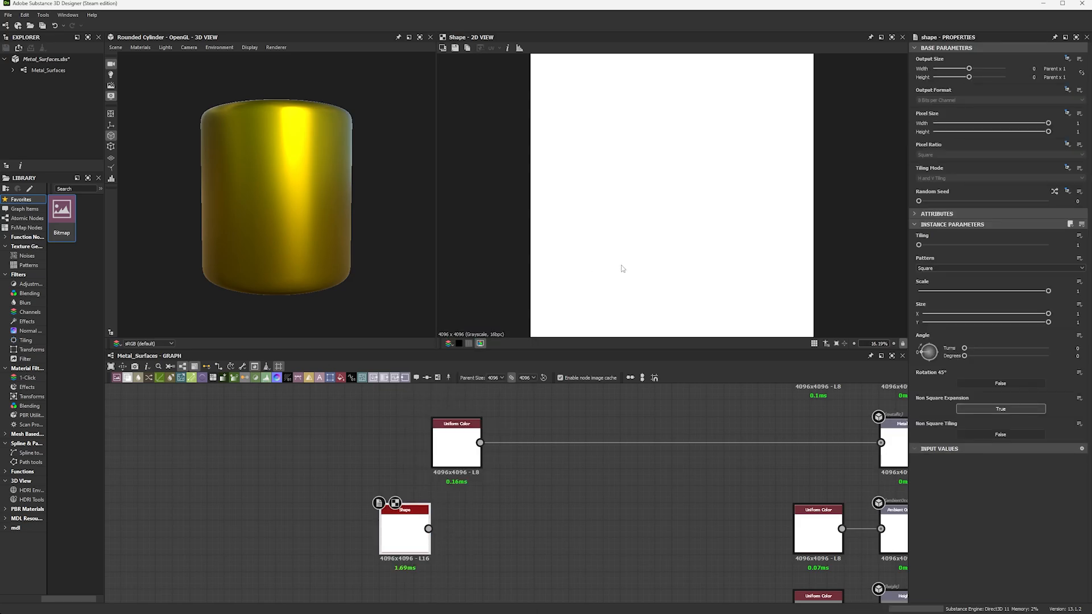
pyautogui.moveTo(1048, 314); pyautogui.dragTo(964, 322)
pyautogui.hotkey('ctrl', 'z')
# Step: Subtract the Shape from the Uniform Color with a Blend node in Subtract mode and connect it to the Metallic output
pyautogui.moveTo(480, 442); pyautogui.dragTo(429, 529)
pyautogui.click(563, 359)
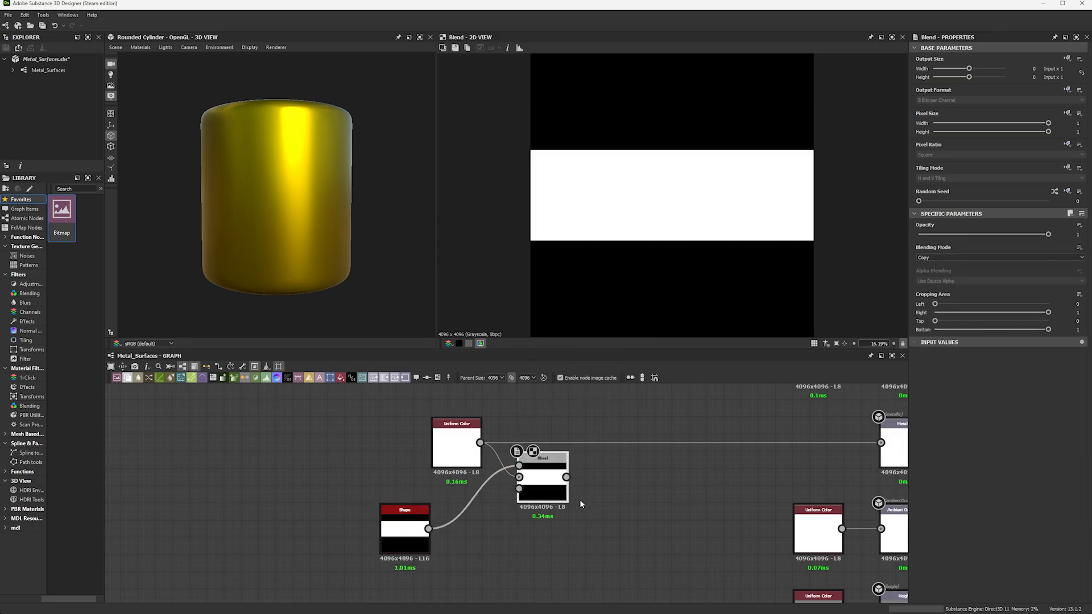
pyautogui.click(967, 257)
pyautogui.click(939, 278)
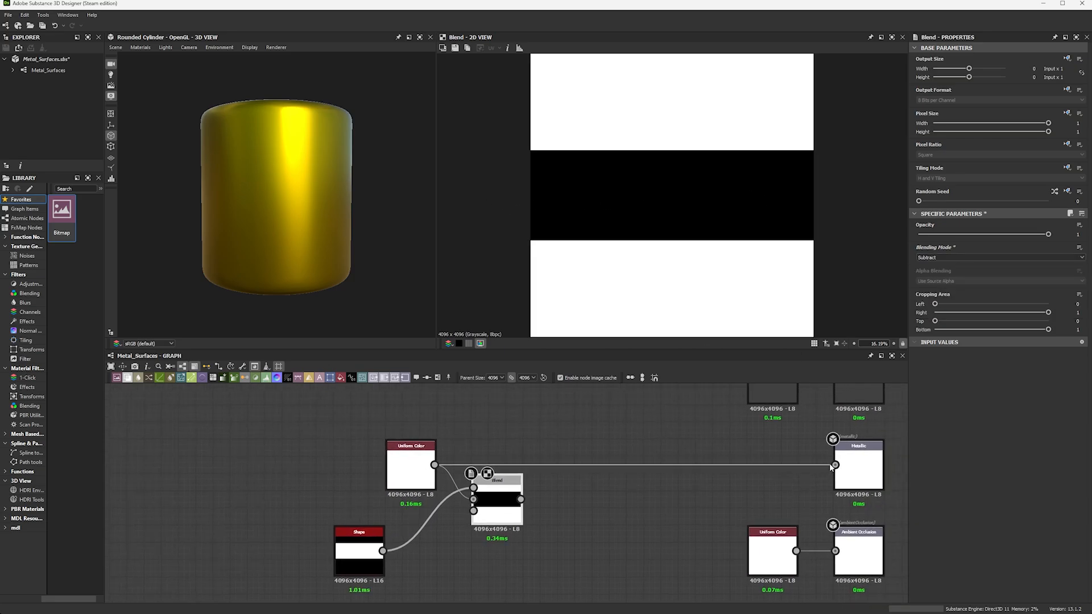
pyautogui.moveTo(835, 464); pyautogui.dragTo(521, 499)
# Step: Examine how the metallic and non-metallic bands reflect light on the cylinder, including in an enlarged 3D view
pyautogui.scroll(4, 287, 214)
pyautogui.moveTo(287, 215); pyautogui.dragTo(300, 198)
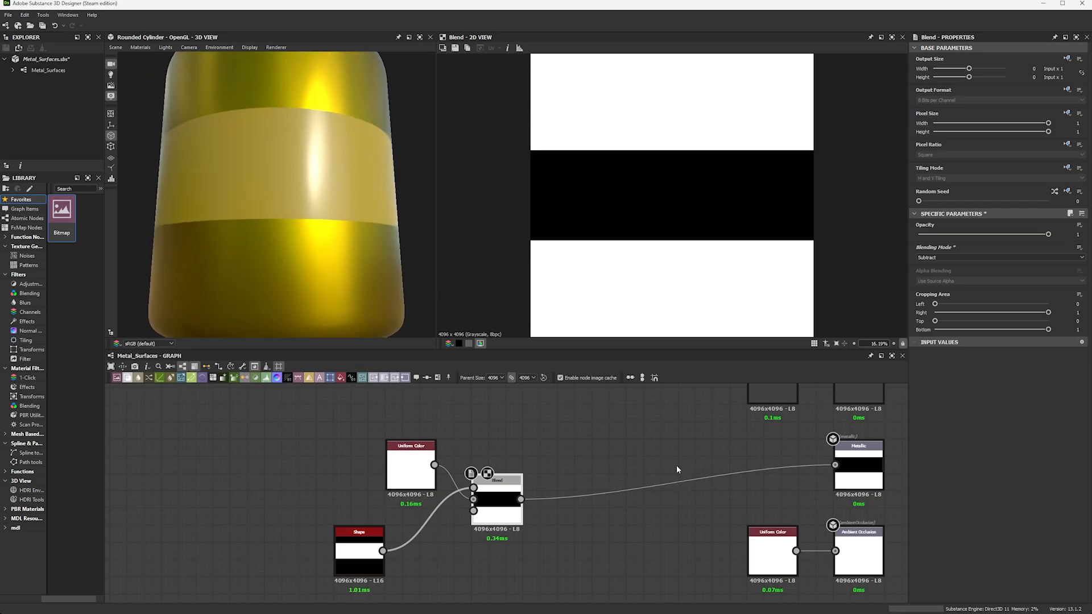
pyautogui.scroll(-4, 677, 470)
pyautogui.scroll(-4, 336, 207)
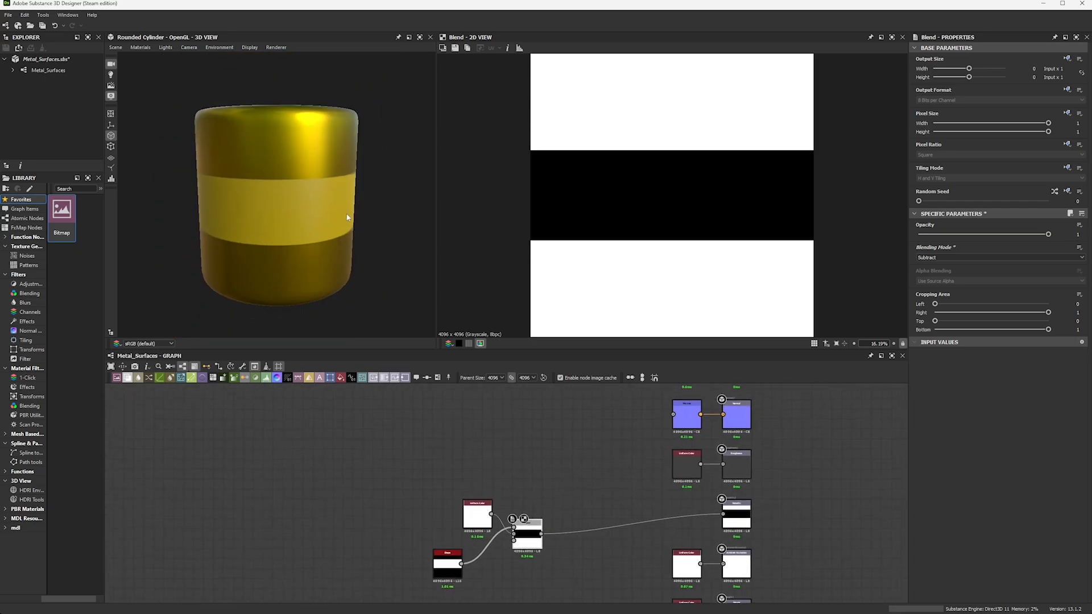
pyautogui.moveTo(347, 217); pyautogui.dragTo(302, 156)
pyautogui.moveTo(301, 223); pyautogui.dragTo(309, 193)
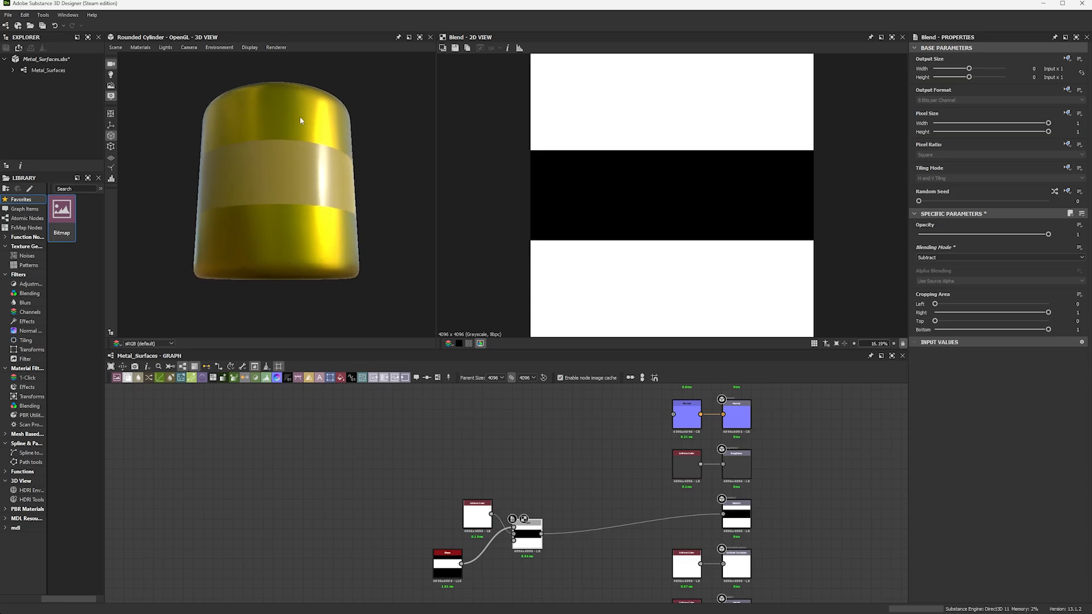
pyautogui.click(420, 37)
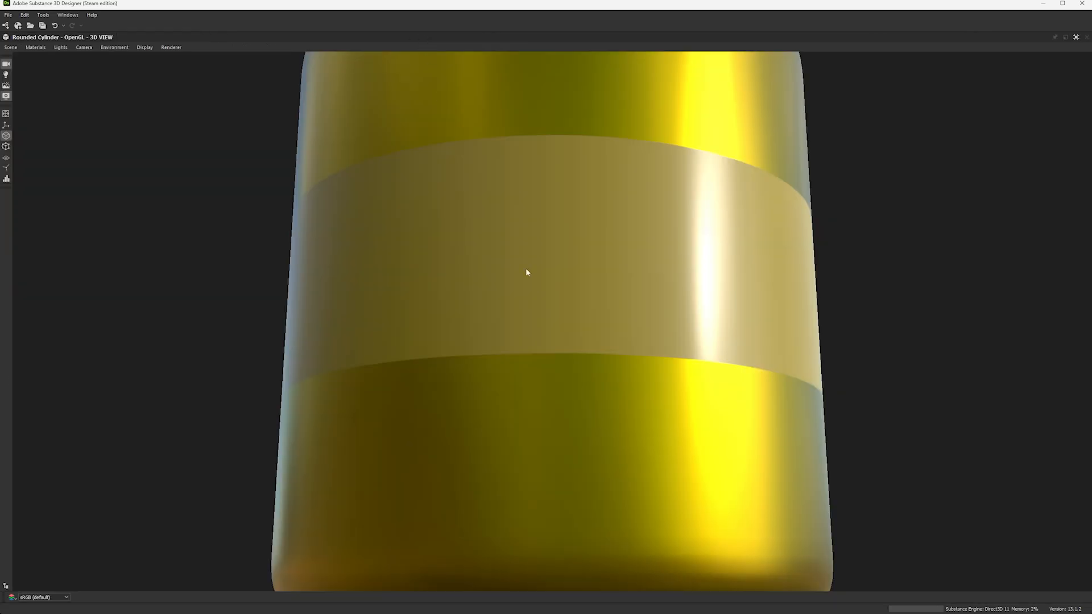
pyautogui.scroll(-5, 661, 382)
pyautogui.moveTo(617, 286); pyautogui.dragTo(533, 287, button='middle')
pyautogui.scroll(1, 622, 303)
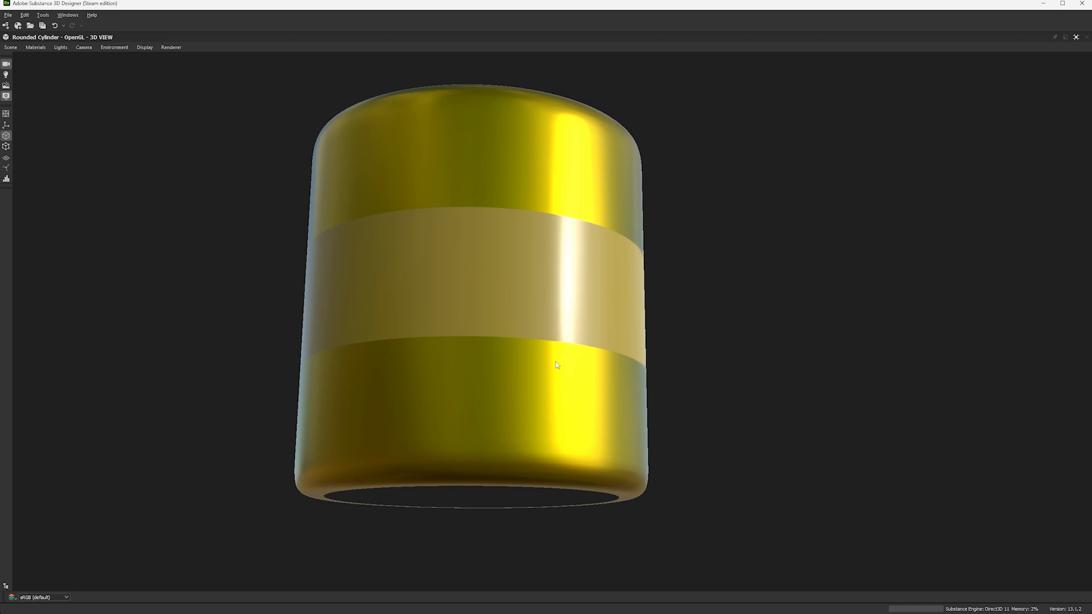
pyautogui.moveTo(557, 364); pyautogui.dragTo(580, 350)
pyautogui.click(1076, 37)
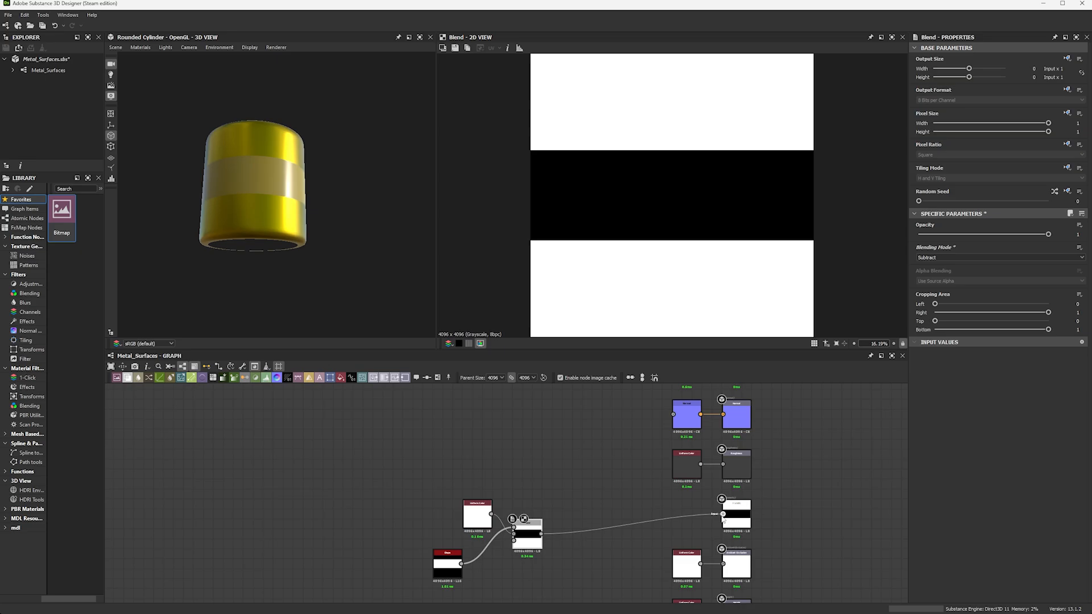
# Step: Delete the Blend and Shape nodes and have the Uniform Color node feed the Metallic output directly
pyautogui.moveTo(508, 506); pyautogui.dragTo(492, 514)
pyautogui.press('Delete')
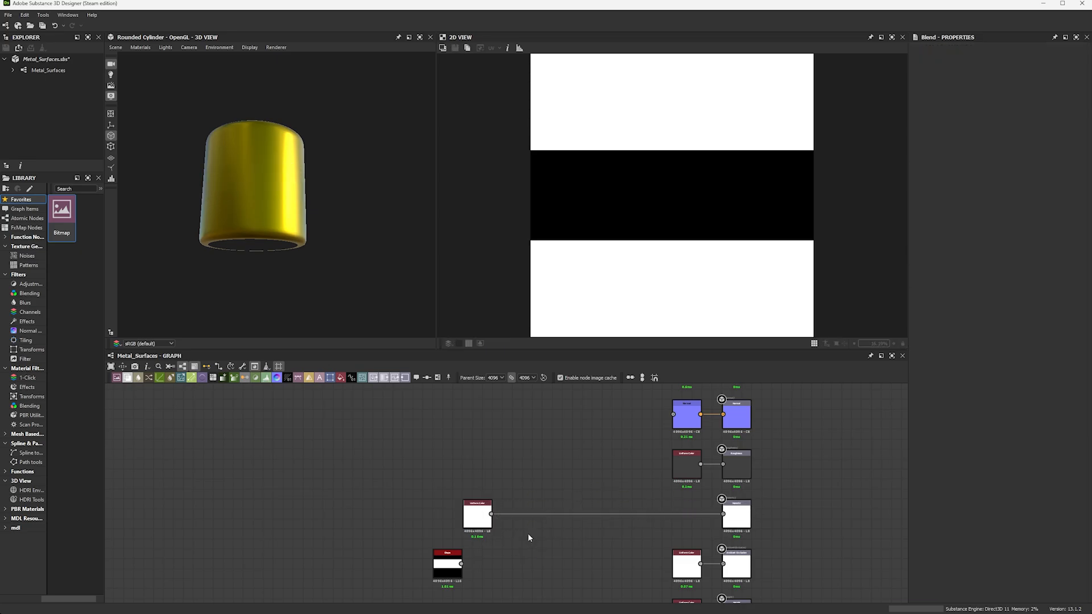
pyautogui.click(459, 557)
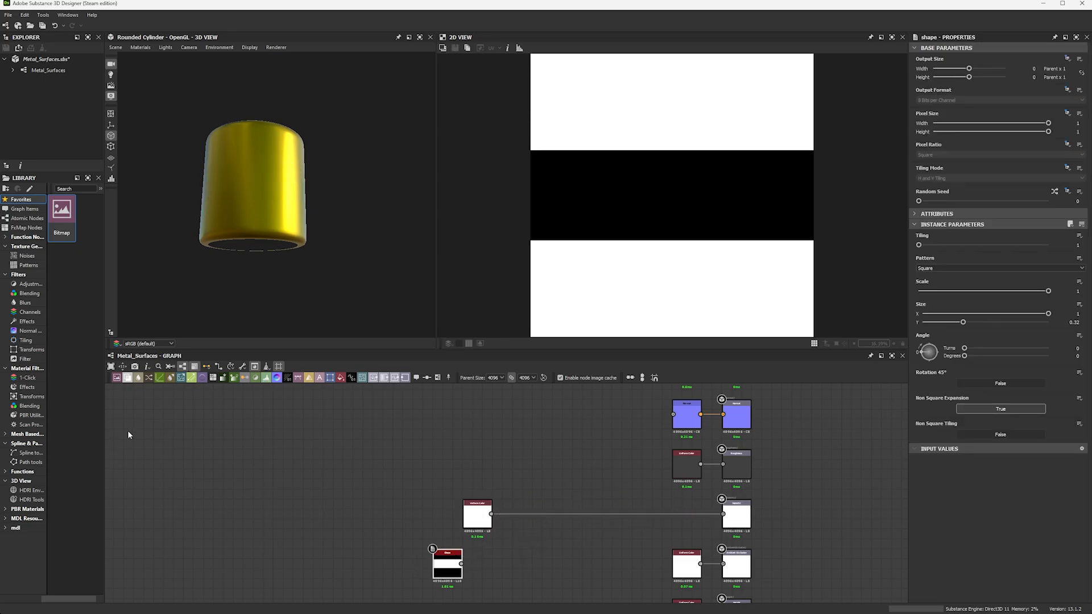
pyautogui.press('Delete')
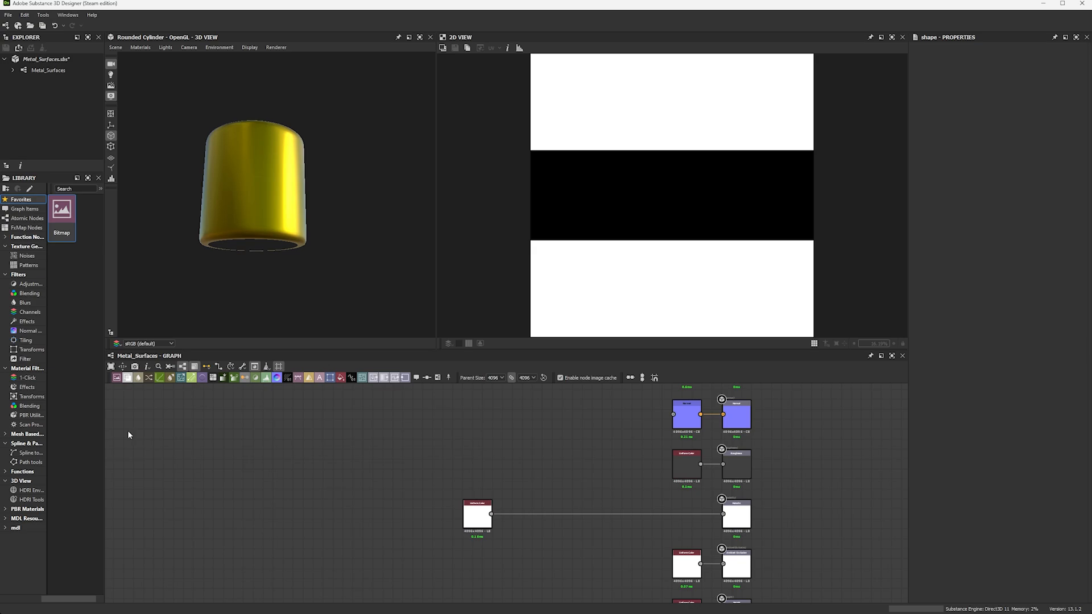
# Step: Set the grayscale output color of the Uniform Color node feeding the Metallic output to 0
pyautogui.scroll(5, 296, 171)
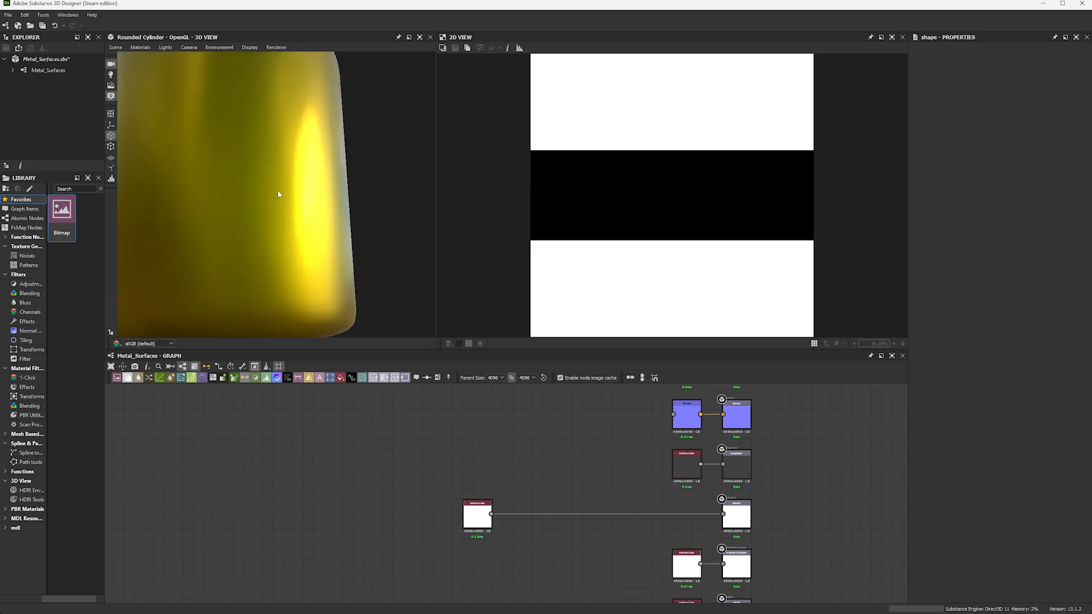
pyautogui.moveTo(283, 213); pyautogui.dragTo(244, 220)
pyautogui.click(478, 515)
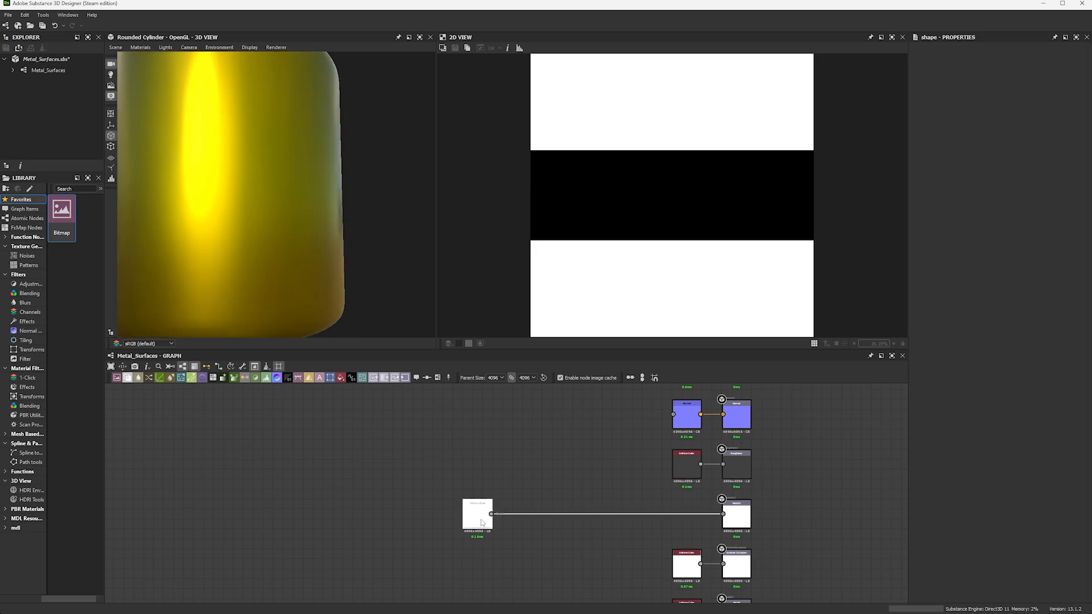
pyautogui.moveTo(1002, 272); pyautogui.dragTo(949, 270)
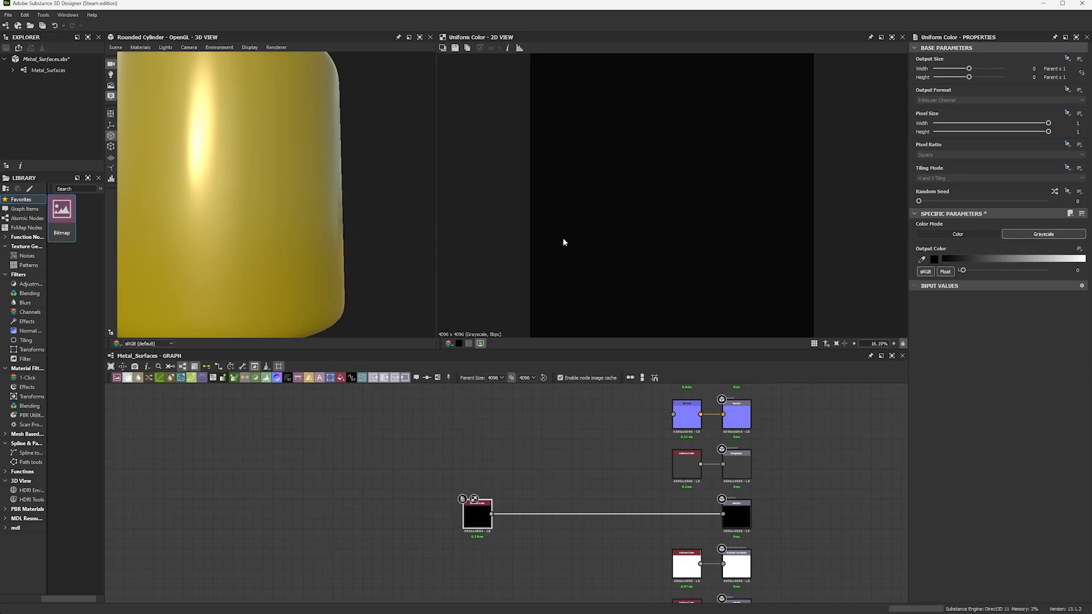
pyautogui.scroll(-2, 568, 243)
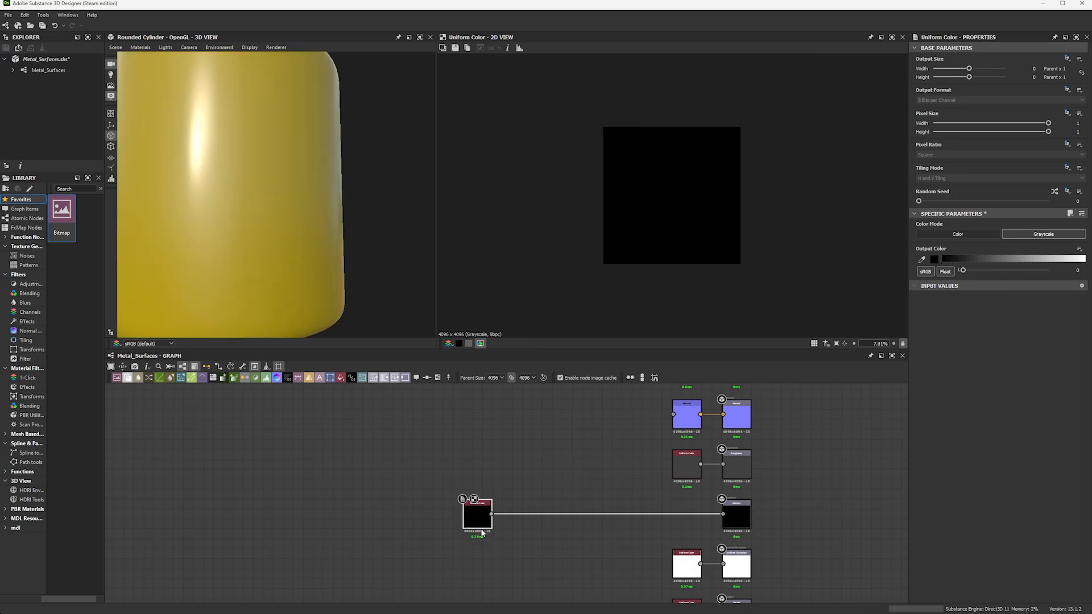
pyautogui.moveTo(481, 533); pyautogui.dragTo(483, 529)
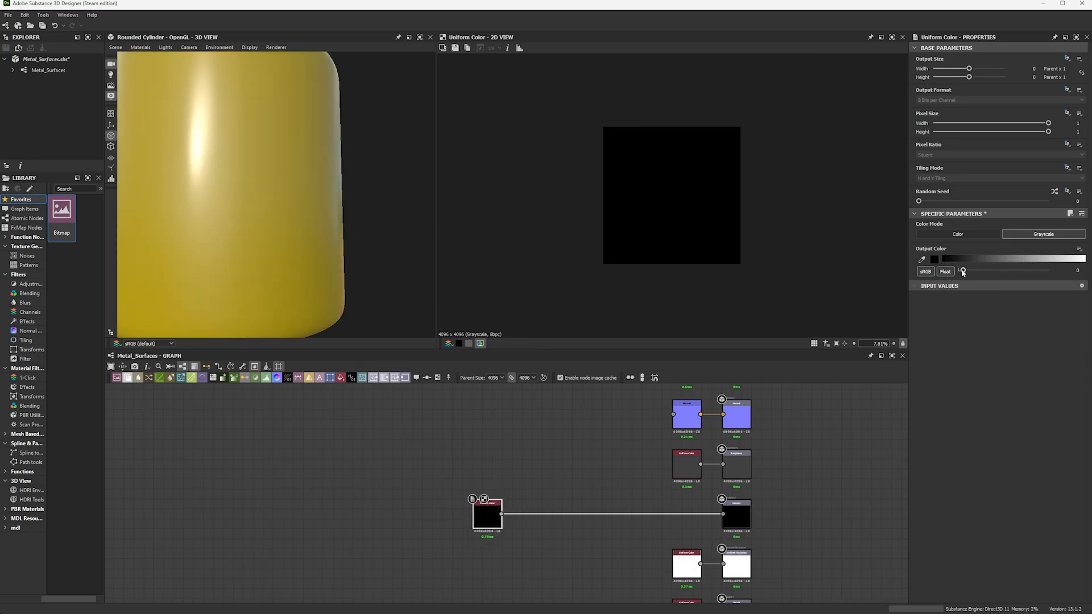
# Step: Set the Metallic input's Uniform Color value to 1 and inspect the fully metallic cylinder
pyautogui.moveTo(963, 272); pyautogui.dragTo(1049, 271)
pyautogui.scroll(-2, 363, 257)
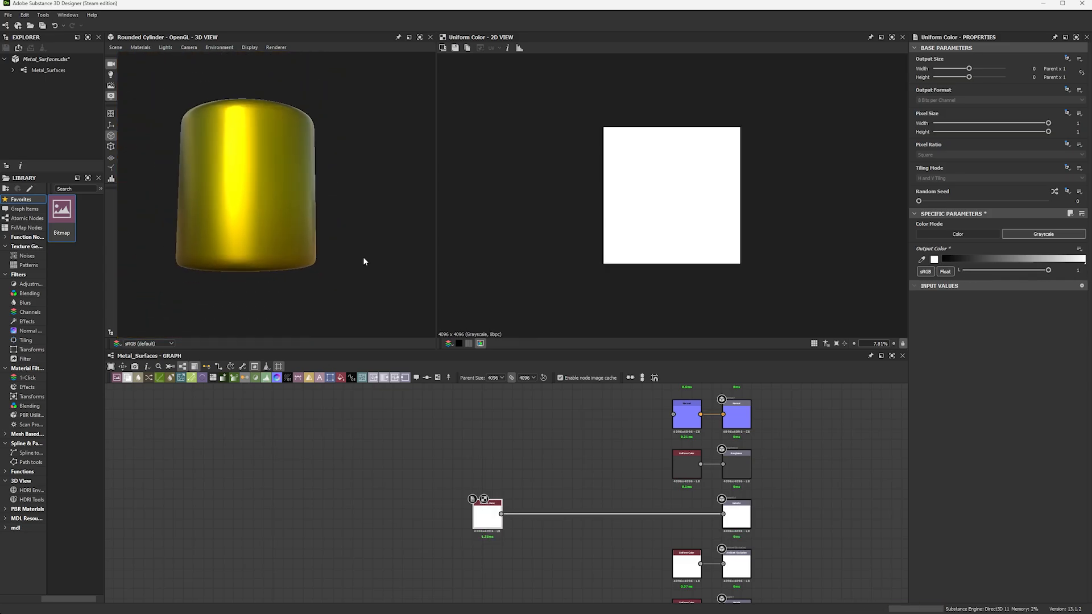
pyautogui.moveTo(287, 201); pyautogui.dragTo(313, 270)
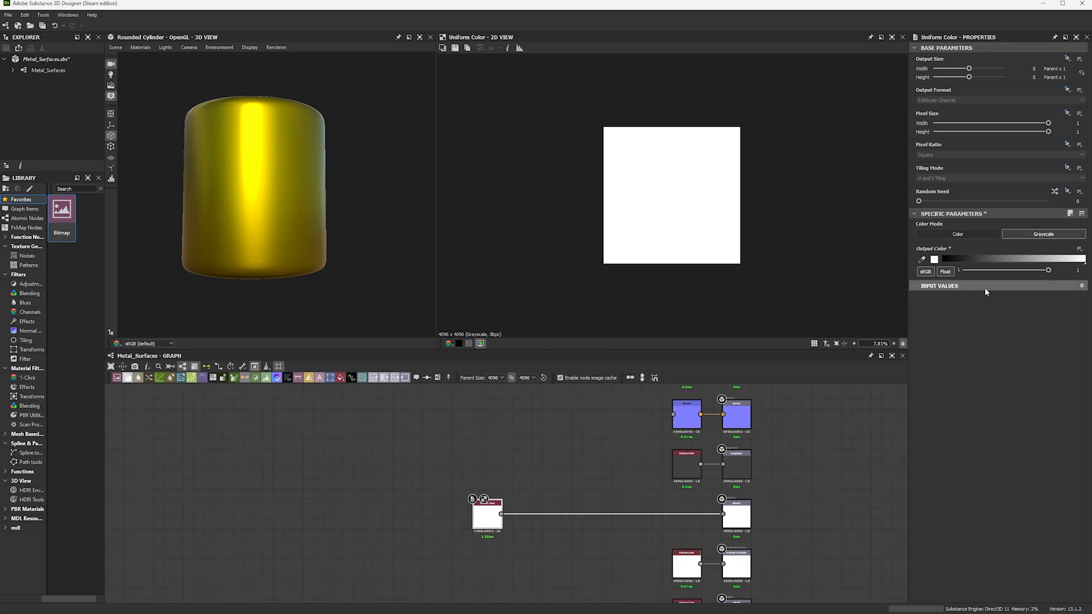
# Step: Try a grayscale value of 0.3 on the Uniform Color node feeding Metallic, and restore it to 1
pyautogui.click(1005, 271)
pyautogui.moveTo(1004, 272)
pyautogui.mouseDown()
pyautogui.moveTo(993, 271)
pyautogui.moveTo(1029, 272)
pyautogui.moveTo(990, 272)
pyautogui.mouseUp()
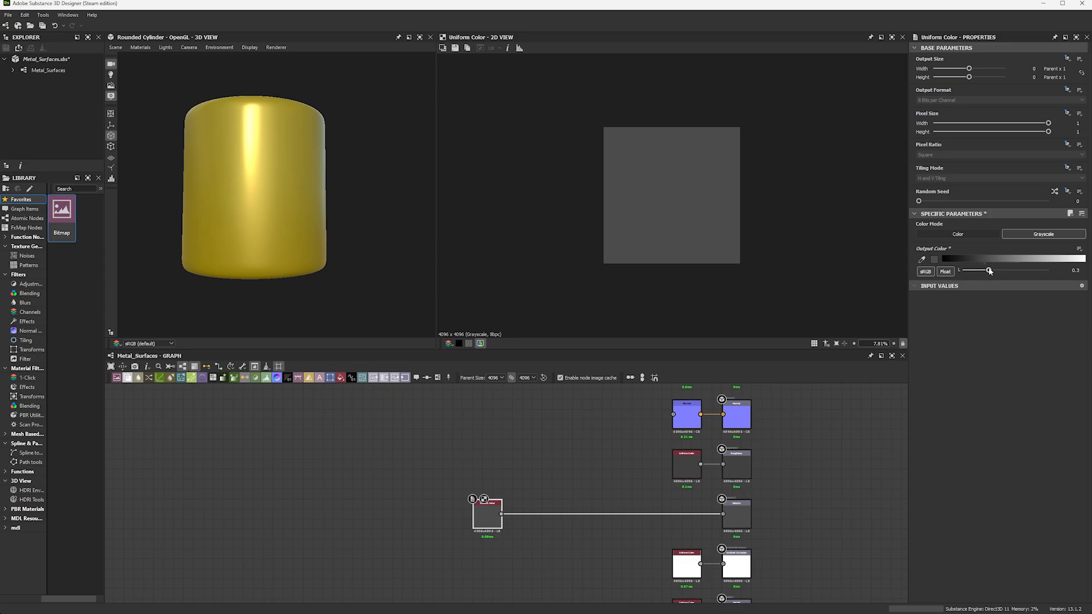
pyautogui.moveTo(990, 272); pyautogui.dragTo(1049, 272)
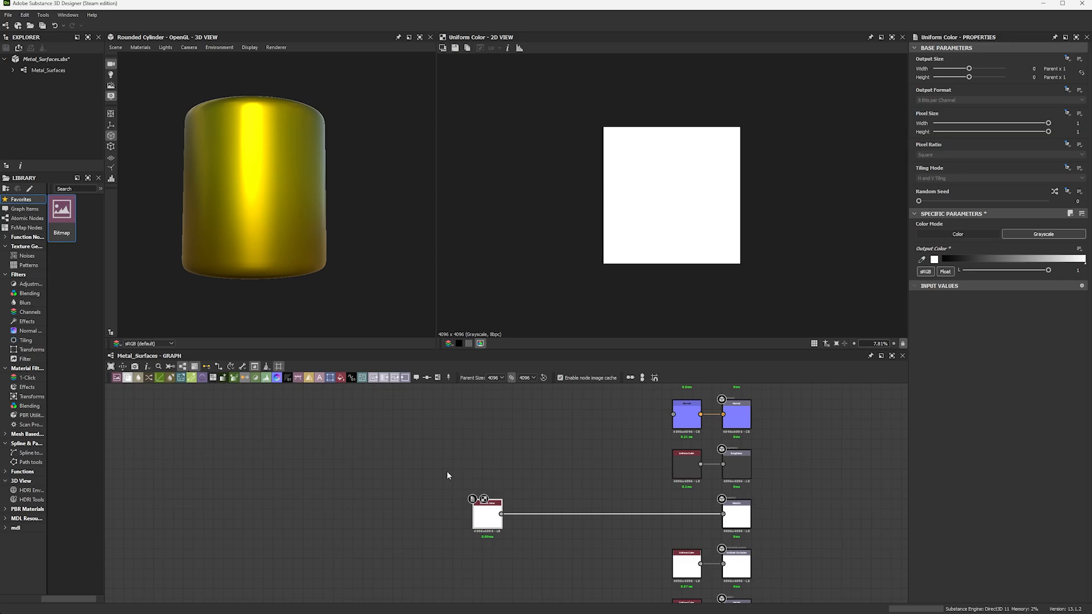
# Step: Try a grayscale value of 0.58 on the Uniform Color node feeding Metallic, and undo the change
pyautogui.scroll(-5, 444, 470)
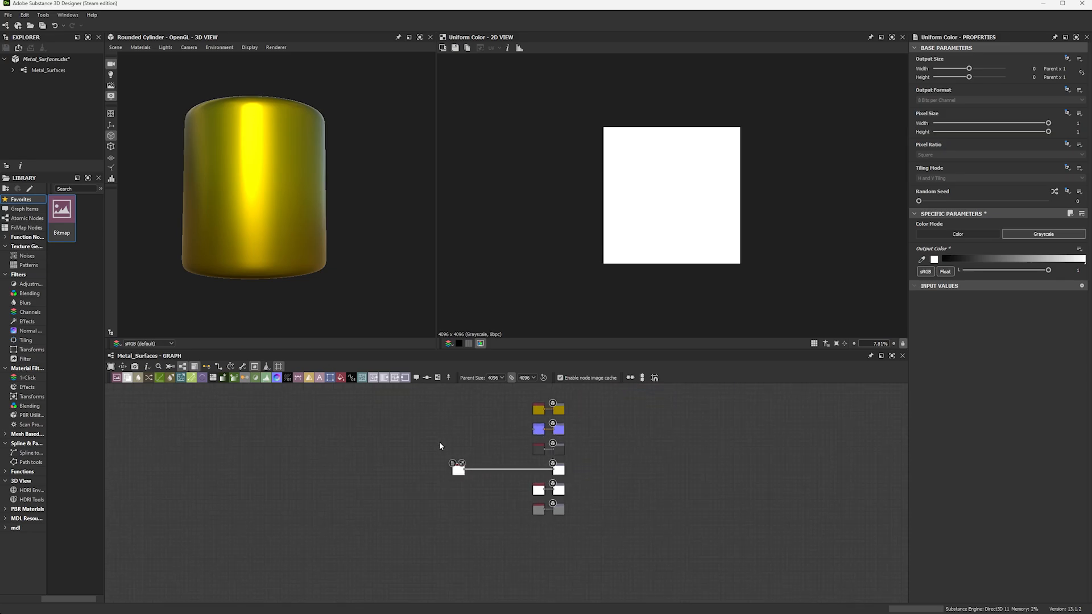
pyautogui.moveTo(327, 244); pyautogui.dragTo(341, 219)
pyautogui.scroll(4, 517, 408)
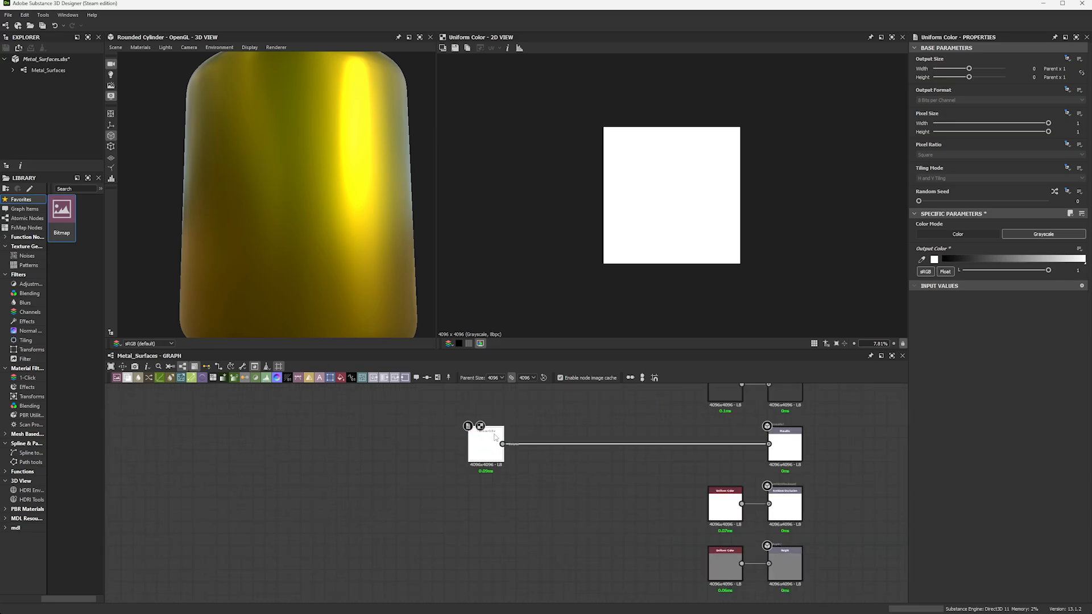
pyautogui.click(1016, 271)
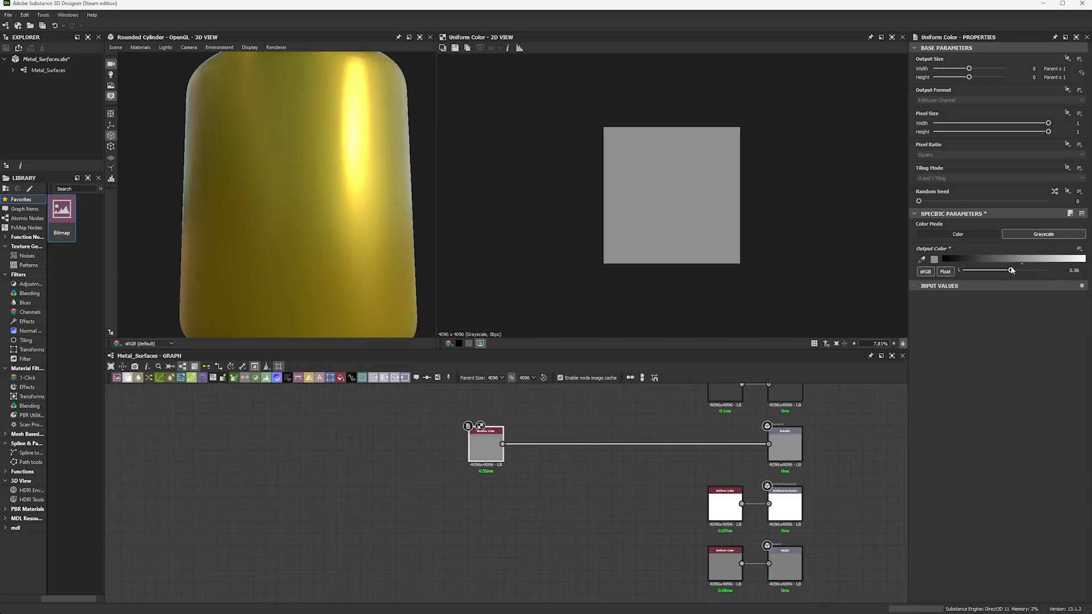
pyautogui.hotkey('ctrl', 'z')
# Step: Move the Uniform Color node farther from the Metallic output to free space for additional nodes
pyautogui.scroll(-3, 324, 260)
pyautogui.moveTo(511, 421); pyautogui.dragTo(524, 457, button='middle')
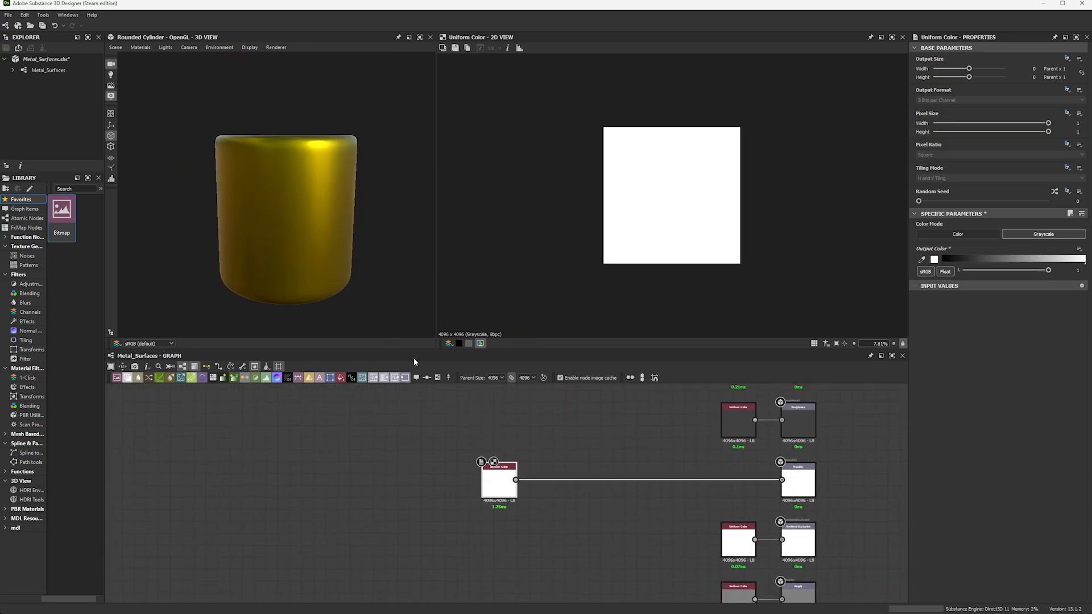
pyautogui.moveTo(346, 284); pyautogui.dragTo(355, 231)
pyautogui.moveTo(355, 231); pyautogui.dragTo(383, 317, button='right')
pyautogui.moveTo(384, 317); pyautogui.dragTo(357, 305)
pyautogui.scroll(-2, 503, 473)
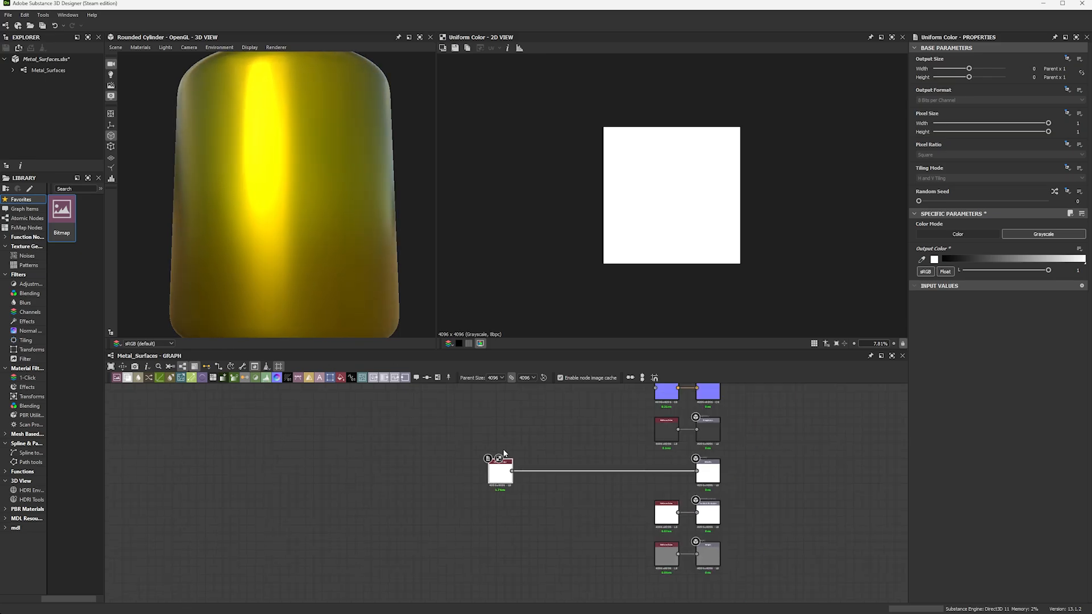
pyautogui.moveTo(506, 482); pyautogui.dragTo(371, 492)
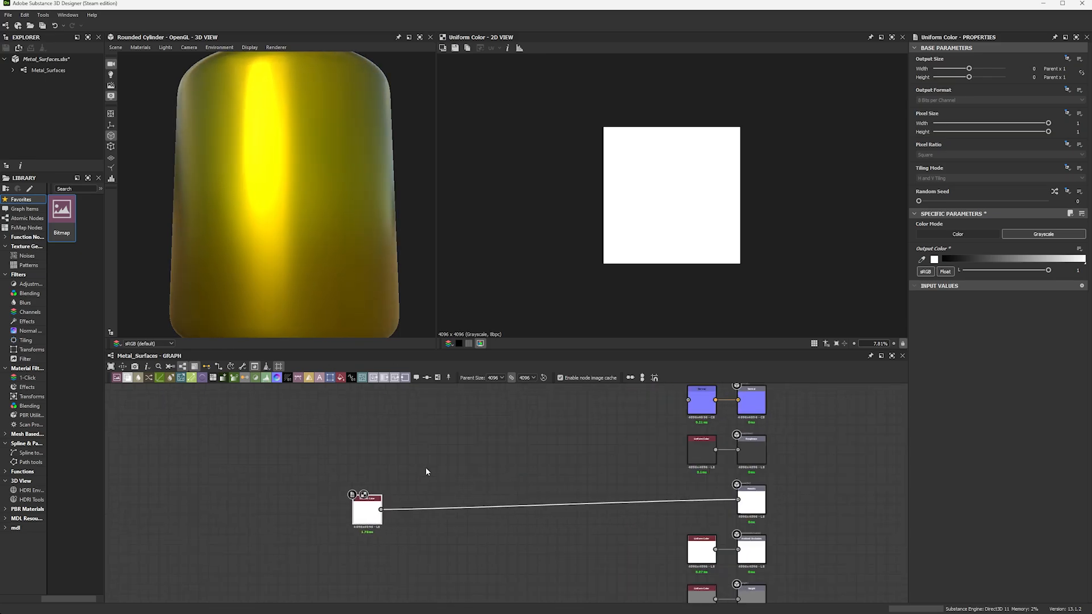
# Step: Try a Dirt Gradient node above the Uniform Color node, inspect its pattern, and delete it
pyautogui.press('space')
pyautogui.write('dirt')
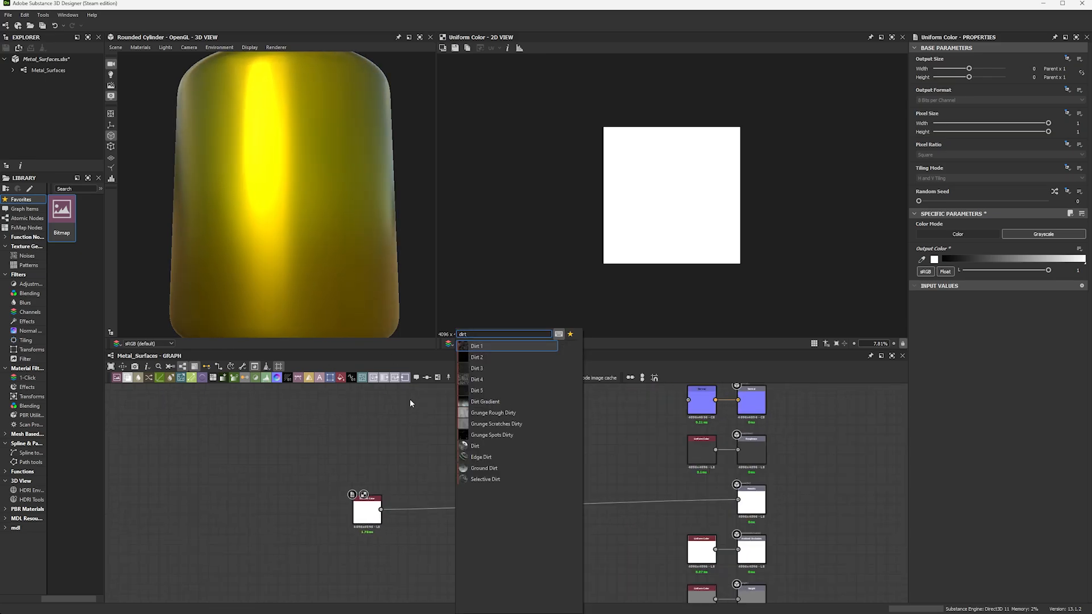
pyautogui.click(501, 401)
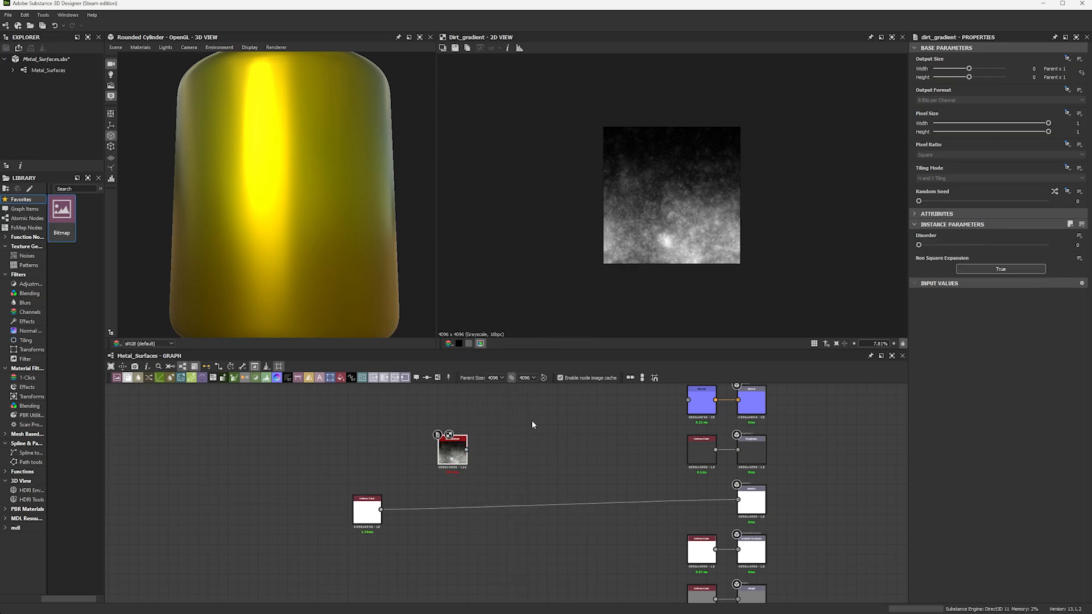
pyautogui.scroll(5, 682, 191)
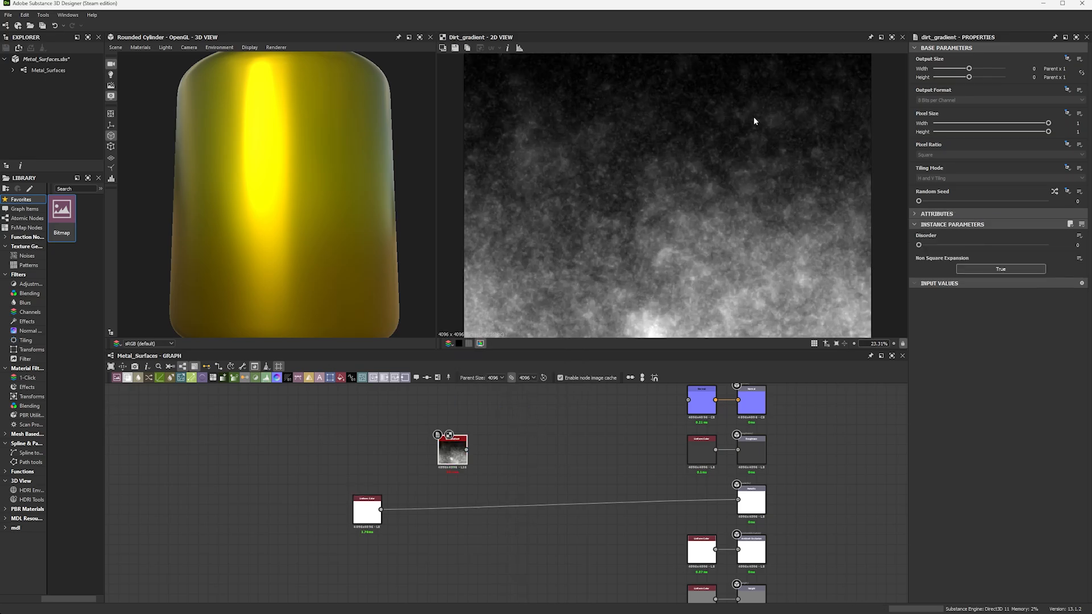
pyautogui.press('Delete')
# Step: Add a Dirt 1 node above the link between the Uniform Color node and the Metallic output
pyautogui.press('space')
pyautogui.write('dir')
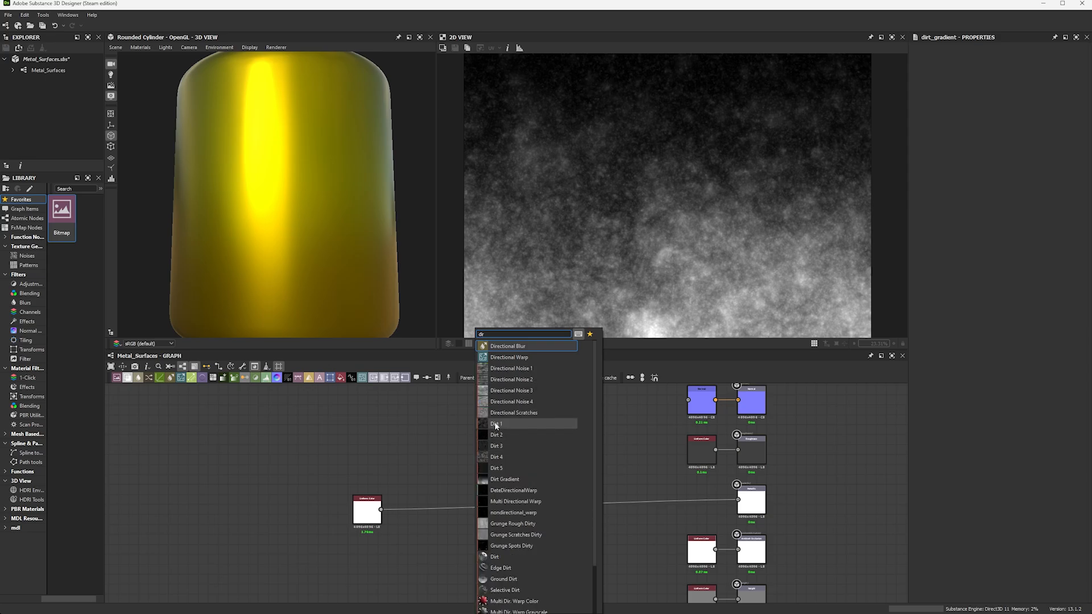
pyautogui.click(498, 424)
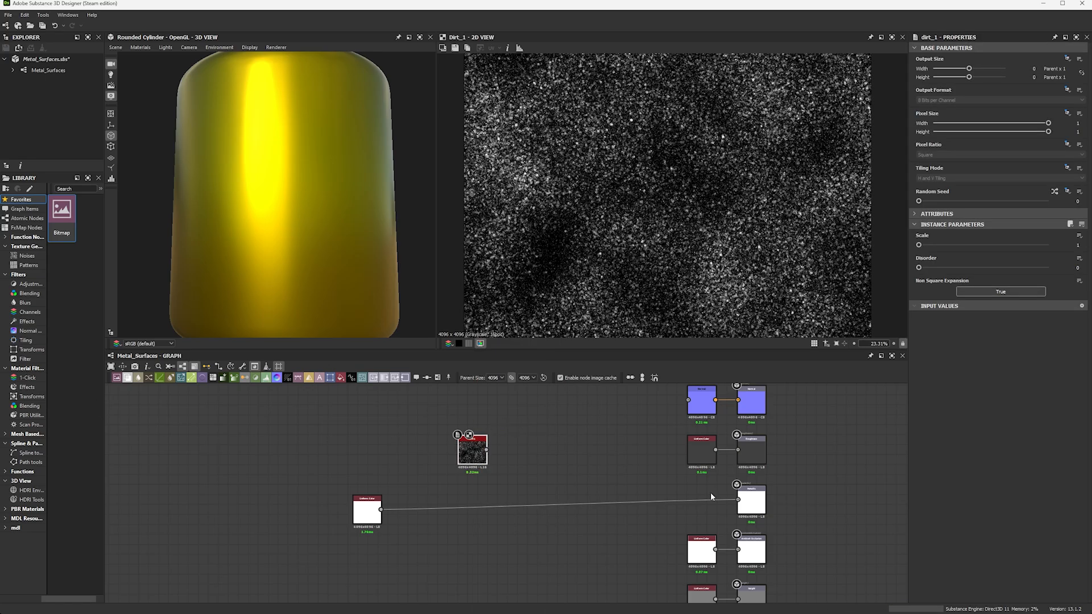
# Step: Move the roughness Uniform Color and Dirt 1 nodes aside and combine them in a Blend node set to Add (Linear Dodge)
pyautogui.moveTo(710, 464); pyautogui.dragTo(537, 477)
pyautogui.moveTo(472, 455); pyautogui.dragTo(493, 421)
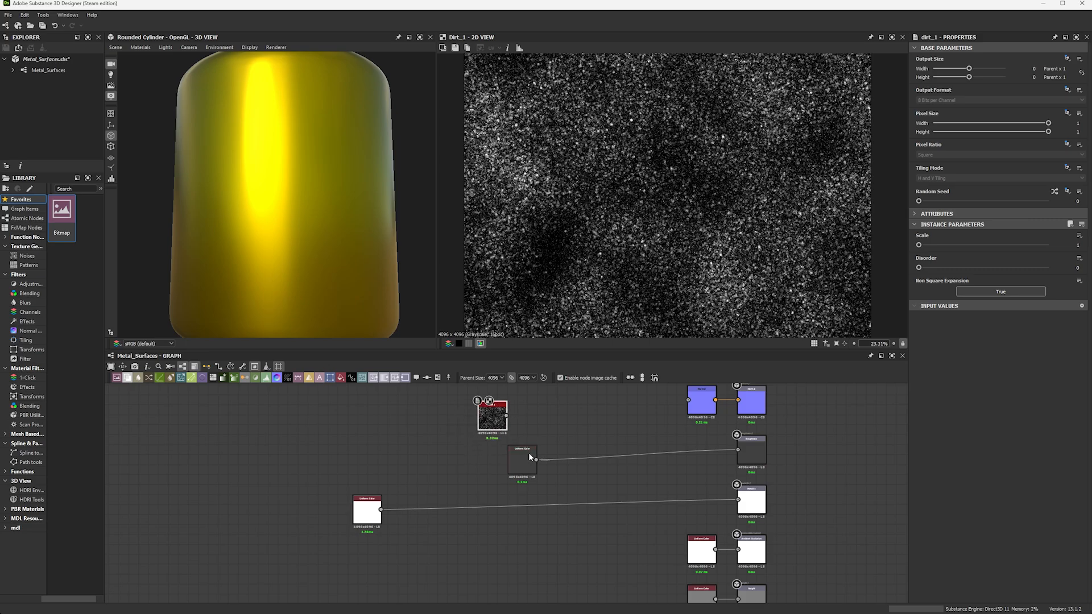
pyautogui.moveTo(535, 461); pyautogui.dragTo(559, 427)
pyautogui.click(603, 357)
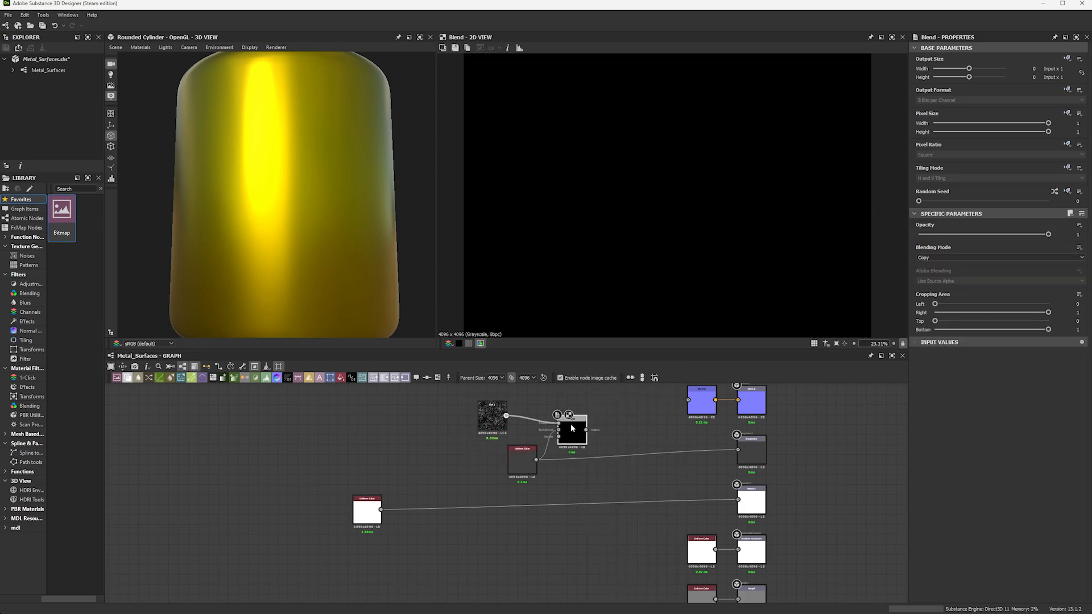
pyautogui.click(967, 257)
pyautogui.click(956, 288)
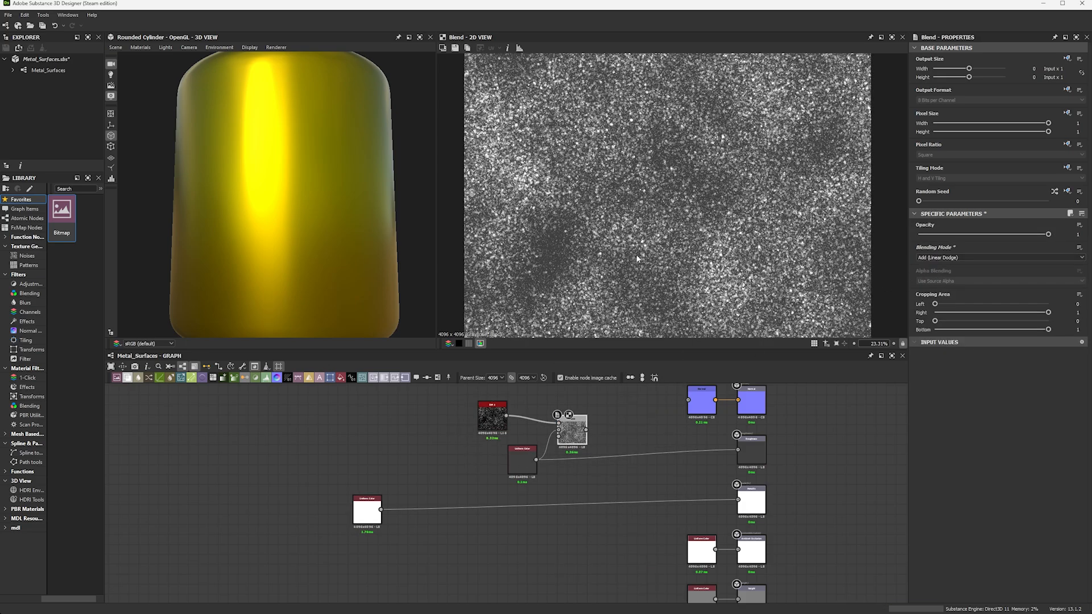
# Step: Route the dirt Blend node into the Roughness output and examine the speckled reflections on the cylinder
pyautogui.moveTo(739, 450); pyautogui.dragTo(593, 453)
pyautogui.scroll(6, 317, 231)
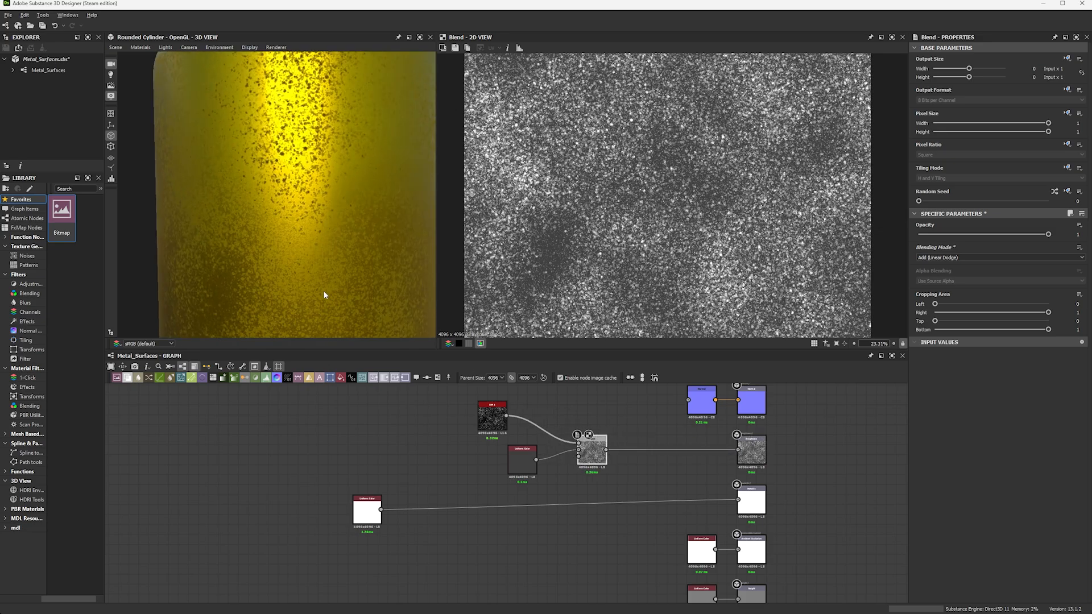
pyautogui.scroll(-6, 339, 265)
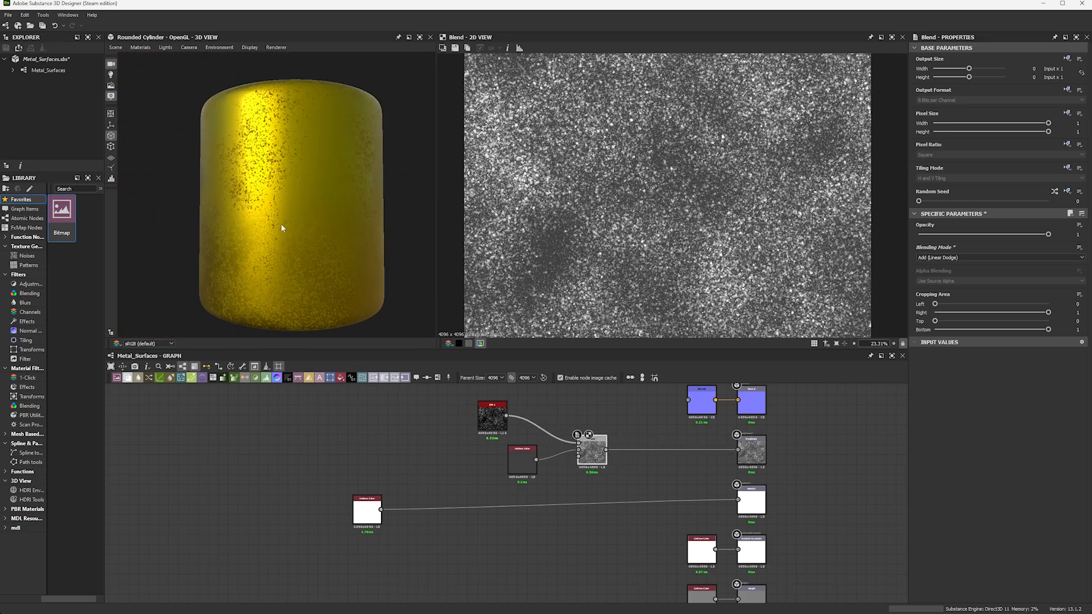
pyautogui.moveTo(314, 245); pyautogui.dragTo(388, 308)
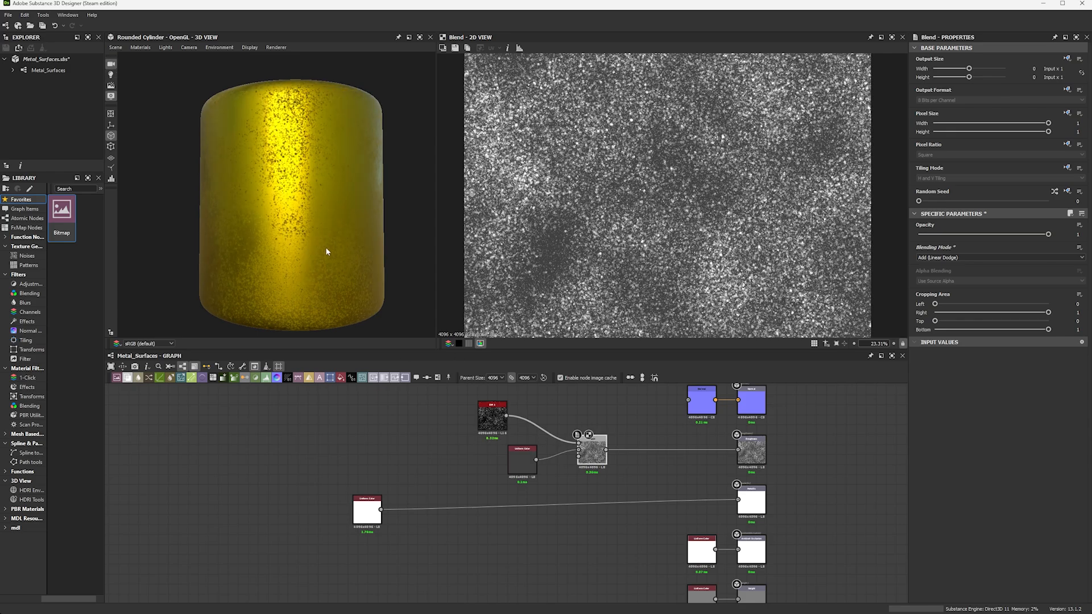
# Step: Move the Dirt 1 node farther from the outputs and feed it into a new Threshold node
pyautogui.moveTo(488, 436); pyautogui.dragTo(415, 439)
pyautogui.write('th')
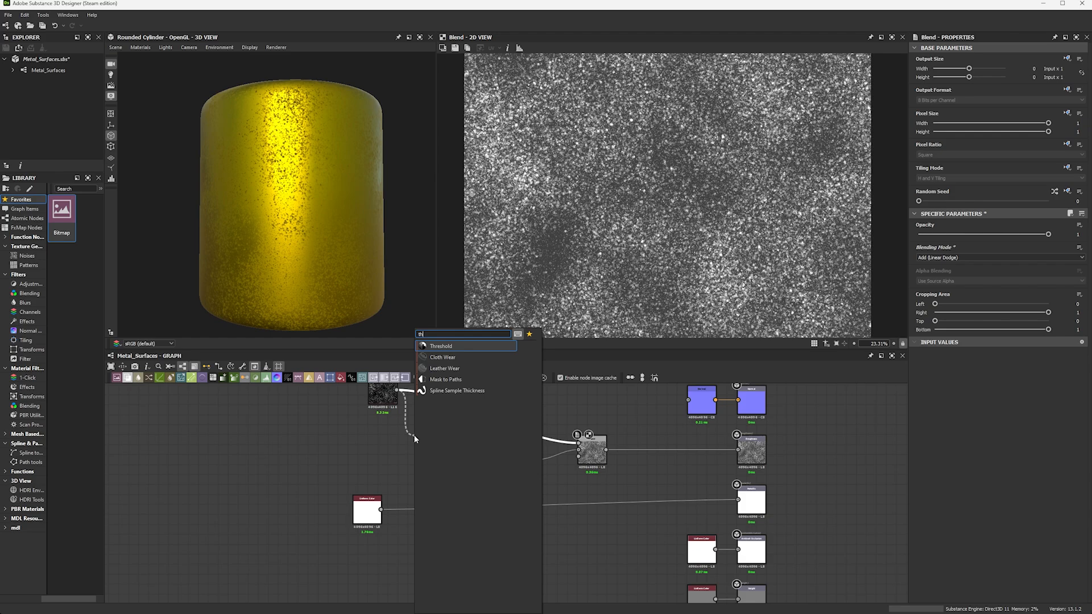
pyautogui.press('Return')
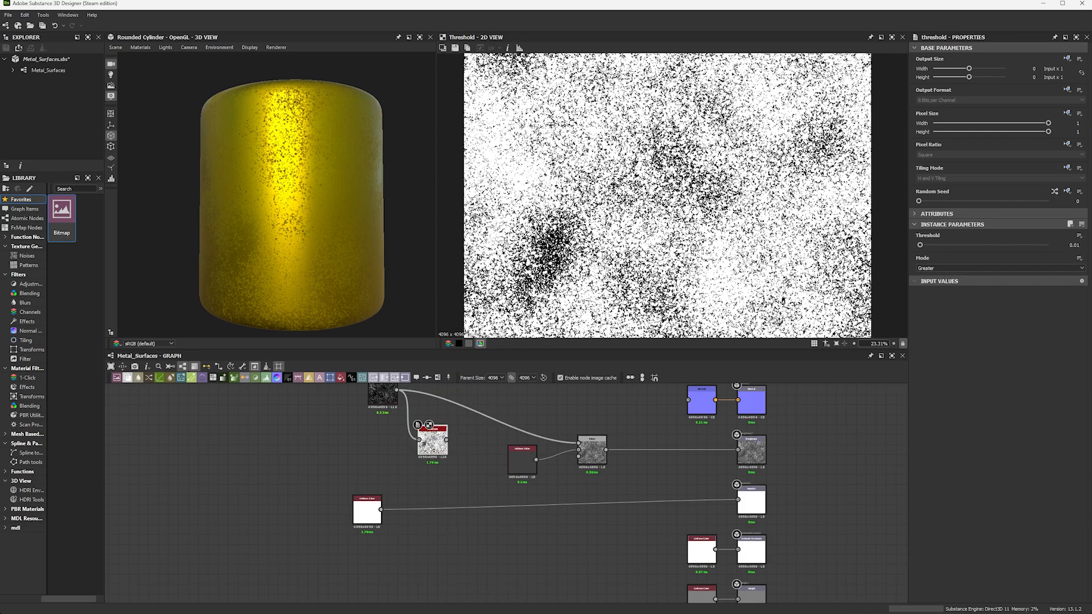
pyautogui.scroll(5, 515, 263)
# Step: Add a Blend node set to Subtract that removes the Threshold mask from the white metallic Uniform Color
pyautogui.moveTo(381, 510); pyautogui.dragTo(469, 536)
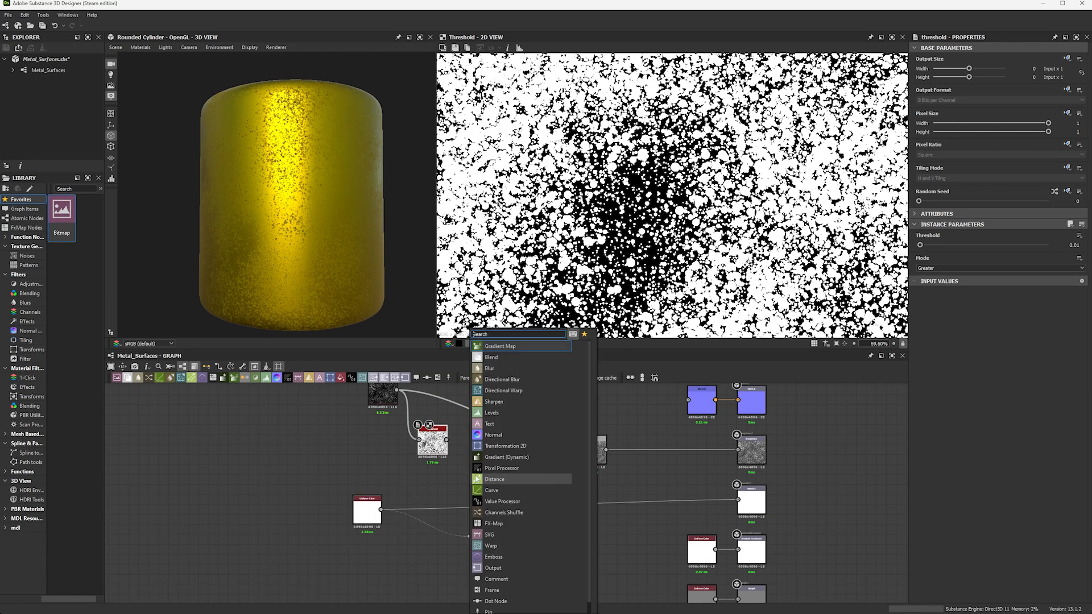
pyautogui.click(491, 357)
pyautogui.moveTo(468, 489); pyautogui.dragTo(469, 533)
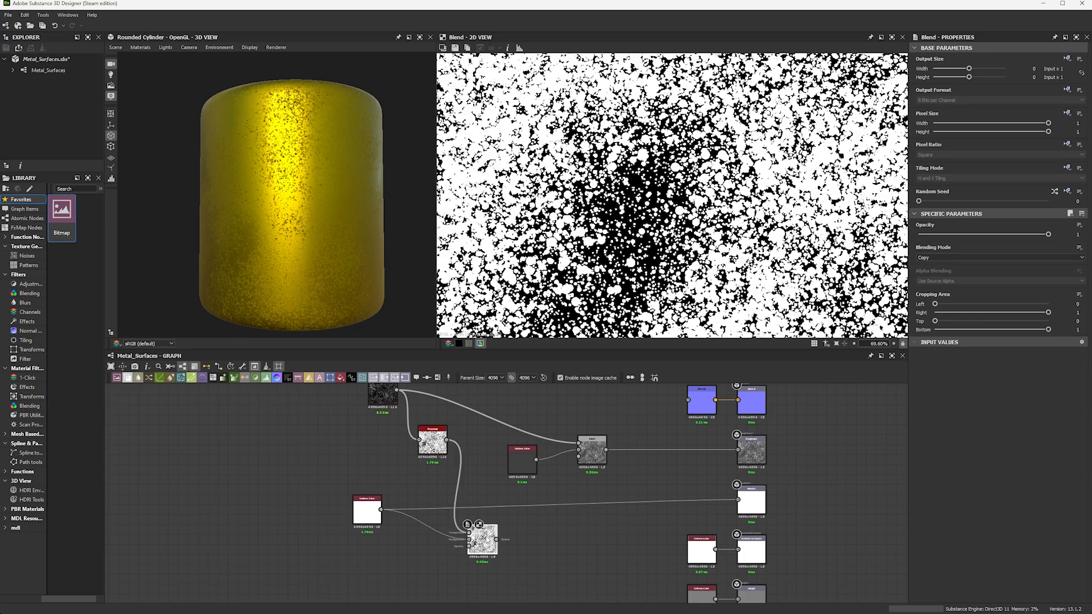
pyautogui.click(984, 257)
pyautogui.click(983, 278)
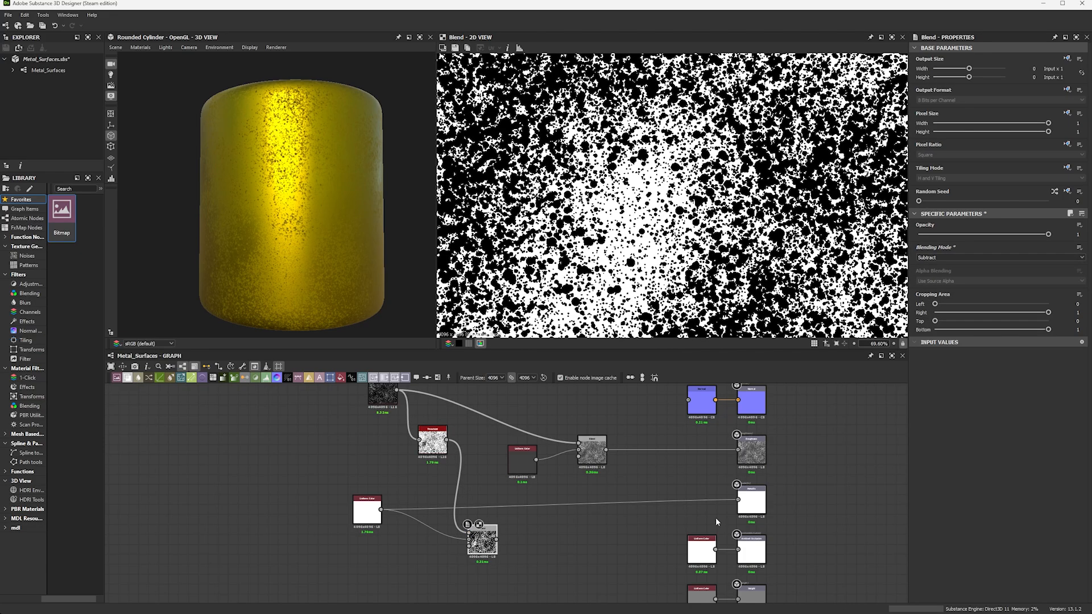
# Step: Route the Subtract Blend node into the Metallic output and examine the patchy metal on the cylinder
pyautogui.moveTo(739, 501); pyautogui.dragTo(492, 522)
pyautogui.scroll(4, 282, 282)
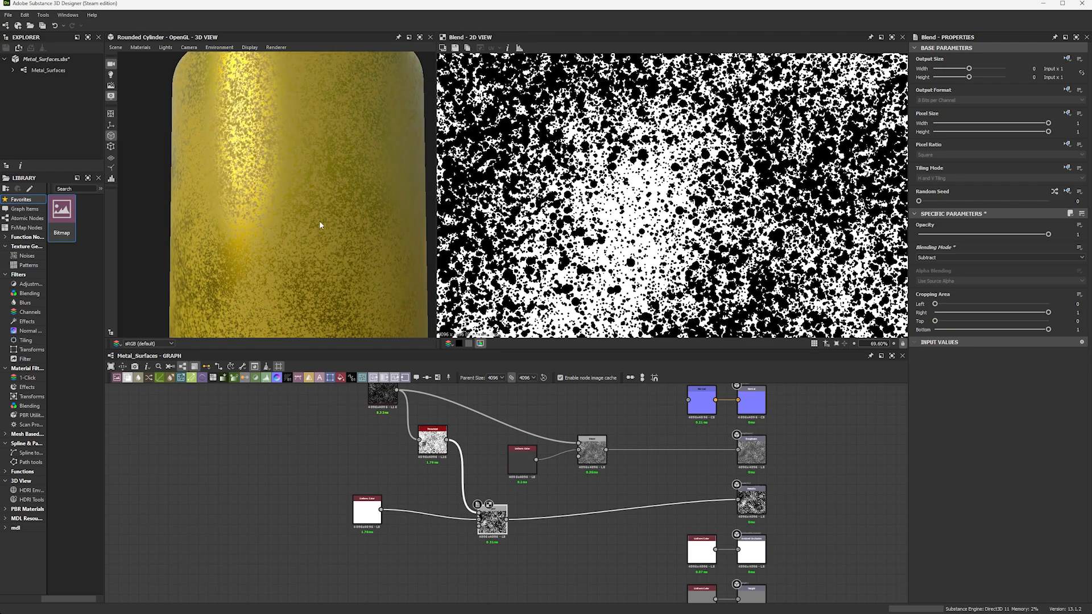
pyautogui.scroll(-4, 324, 220)
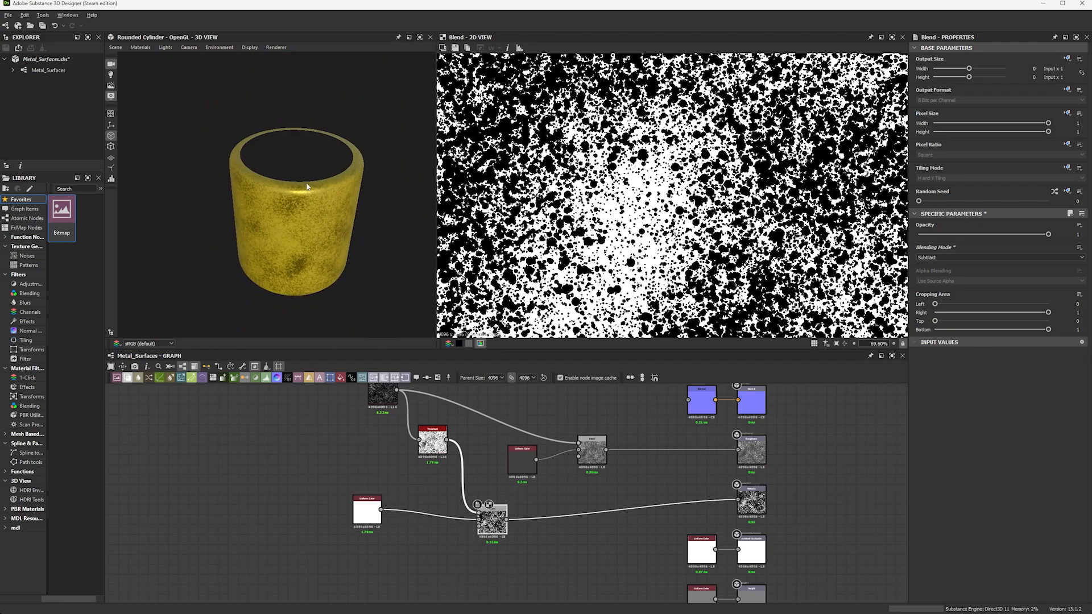
pyautogui.moveTo(322, 138); pyautogui.dragTo(322, 262, button='right')
pyautogui.moveTo(301, 262); pyautogui.dragTo(332, 237)
# Step: Move the gold Uniform Color node away from the Base Color output and place a duplicate above it
pyautogui.moveTo(449, 414); pyautogui.dragTo(318, 537, button='middle')
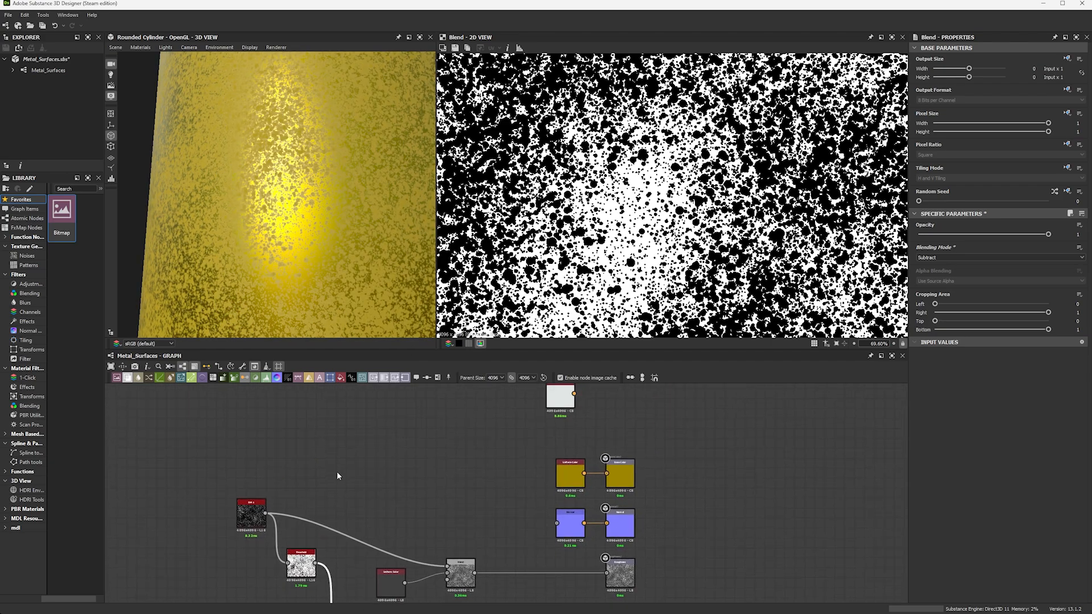
pyautogui.moveTo(580, 469); pyautogui.dragTo(431, 471)
pyautogui.hotkey('ctrl', 'c')
pyautogui.hotkey('ctrl', 'v')
# Step: Recolor the duplicated Uniform Color node to a dark brown with red about 0.44 and green about 0.29
pyautogui.doubleClick(430, 423)
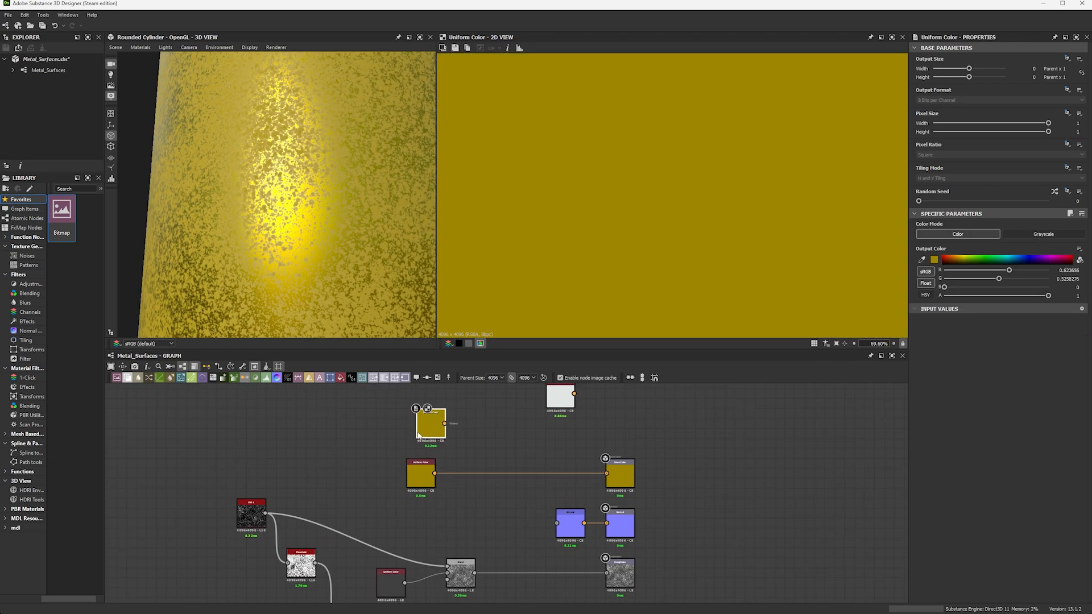
pyautogui.click(956, 259)
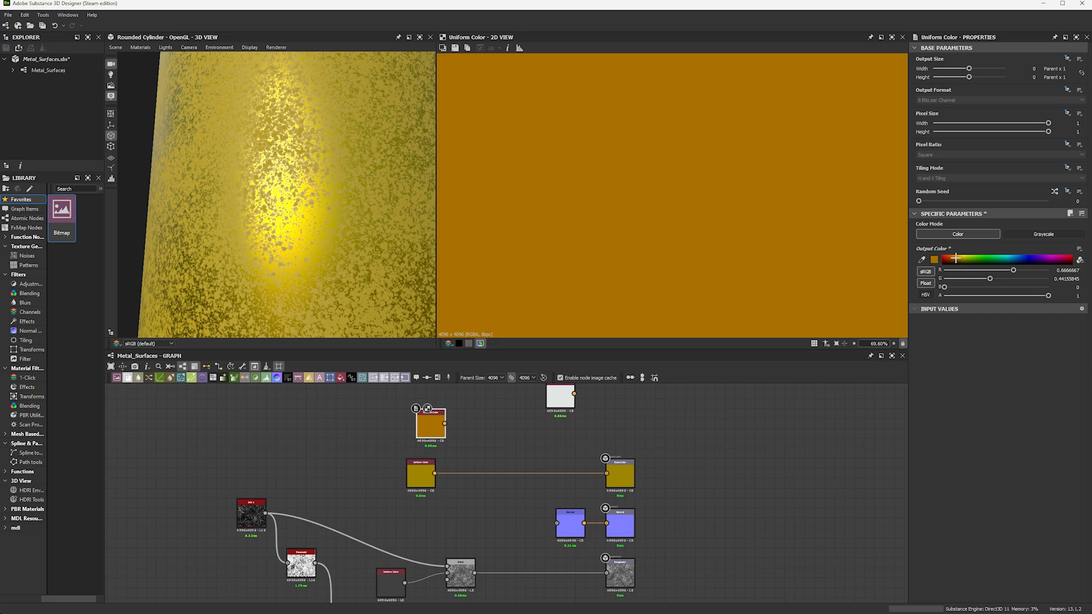
pyautogui.click(935, 261)
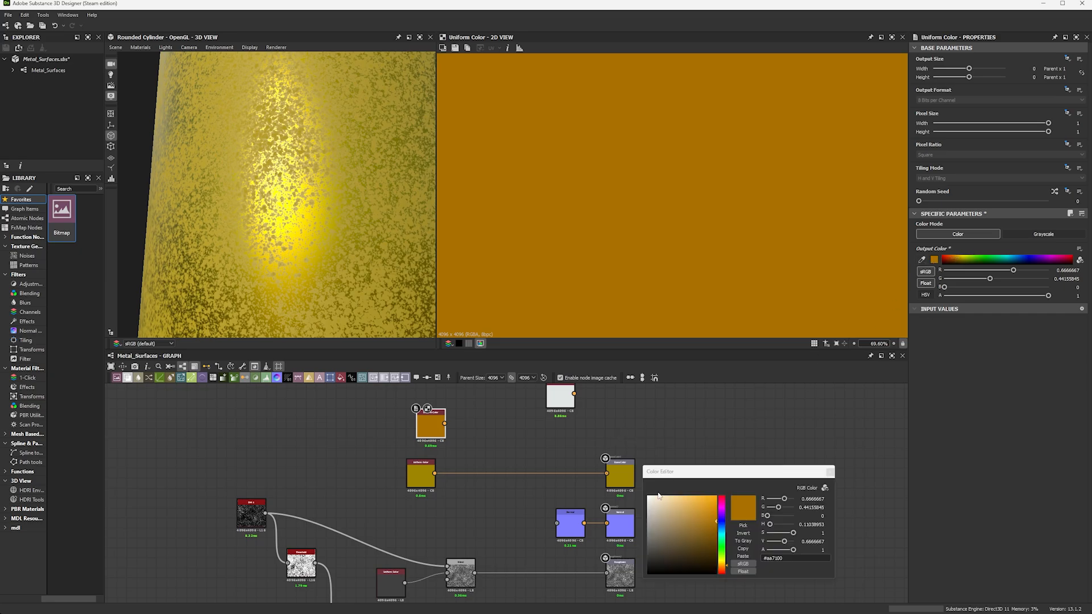
pyautogui.click(716, 540)
pyautogui.click(831, 474)
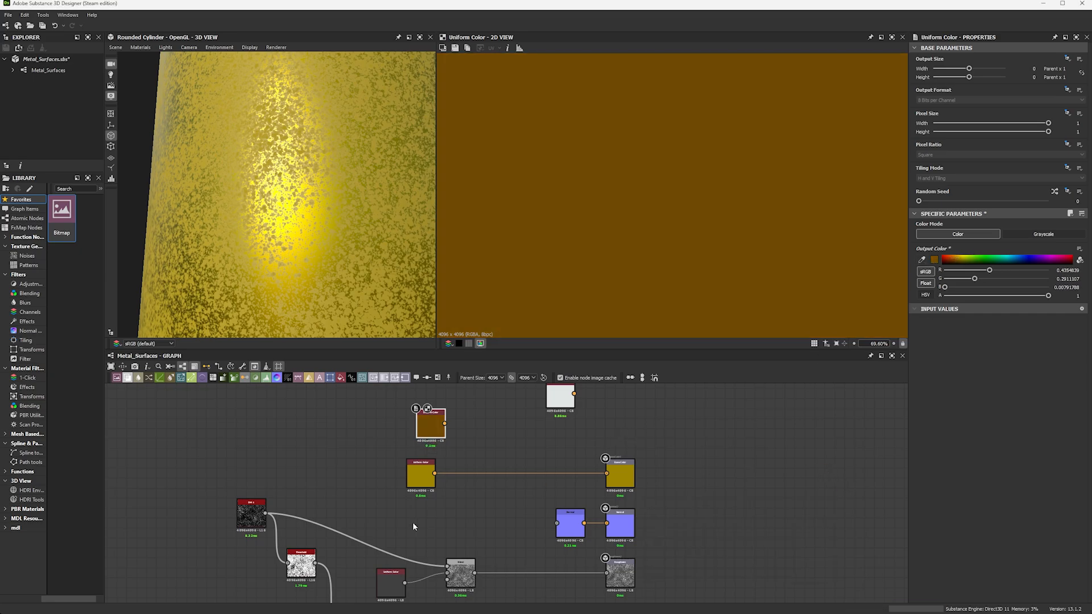
# Step: Blend the brown color over the gold one using Dirt 1 as the mask, and feed the result into Base Color
pyautogui.moveTo(435, 473); pyautogui.dragTo(458, 491)
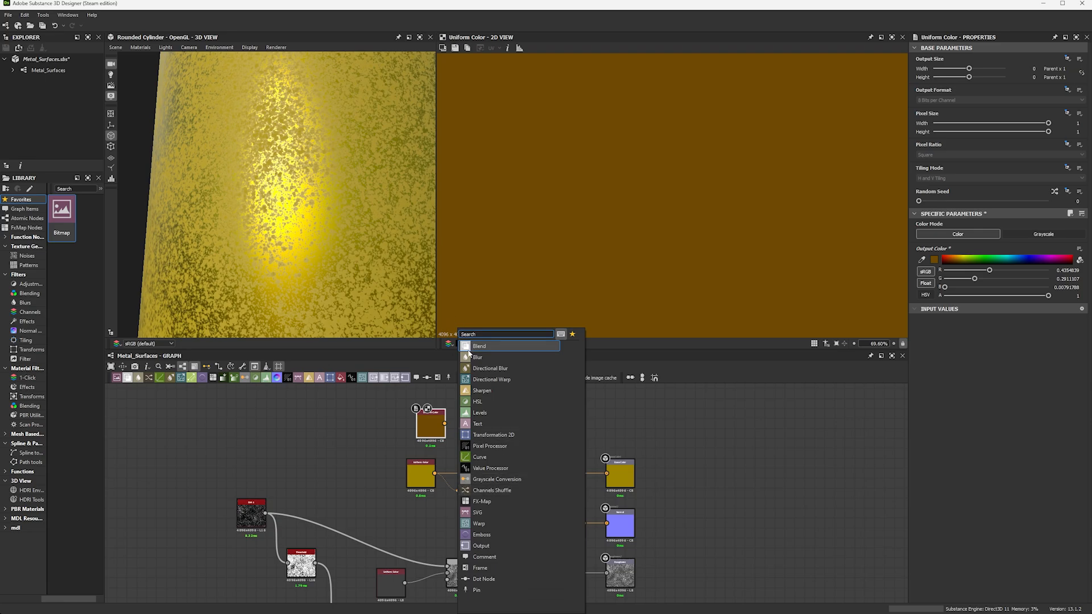
pyautogui.click(461, 402)
pyautogui.moveTo(445, 423); pyautogui.dragTo(266, 514)
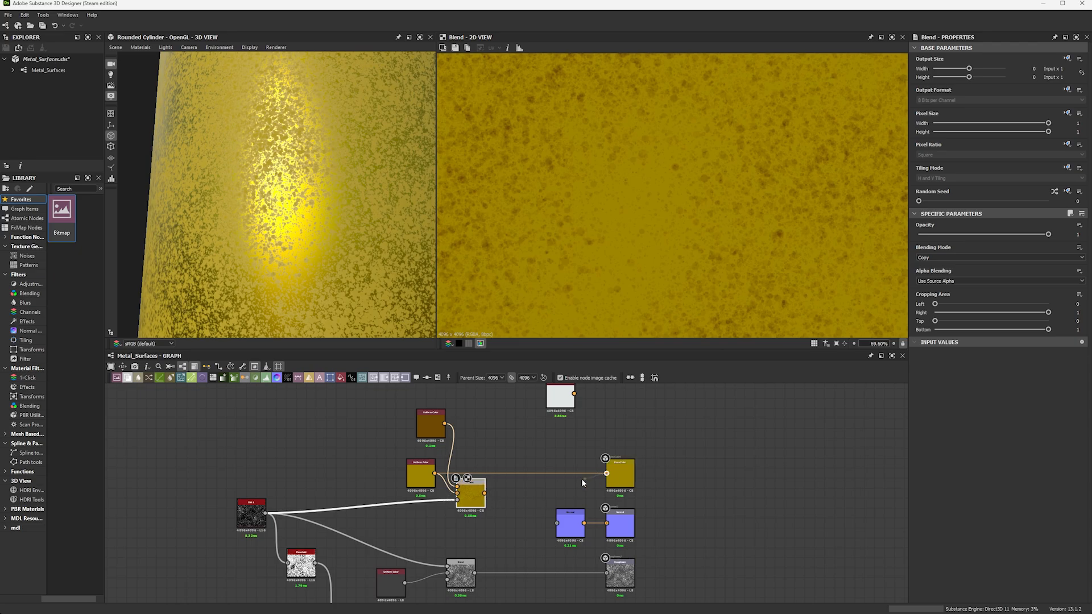
pyautogui.moveTo(479, 496); pyautogui.dragTo(504, 466)
pyautogui.scroll(-5, 327, 200)
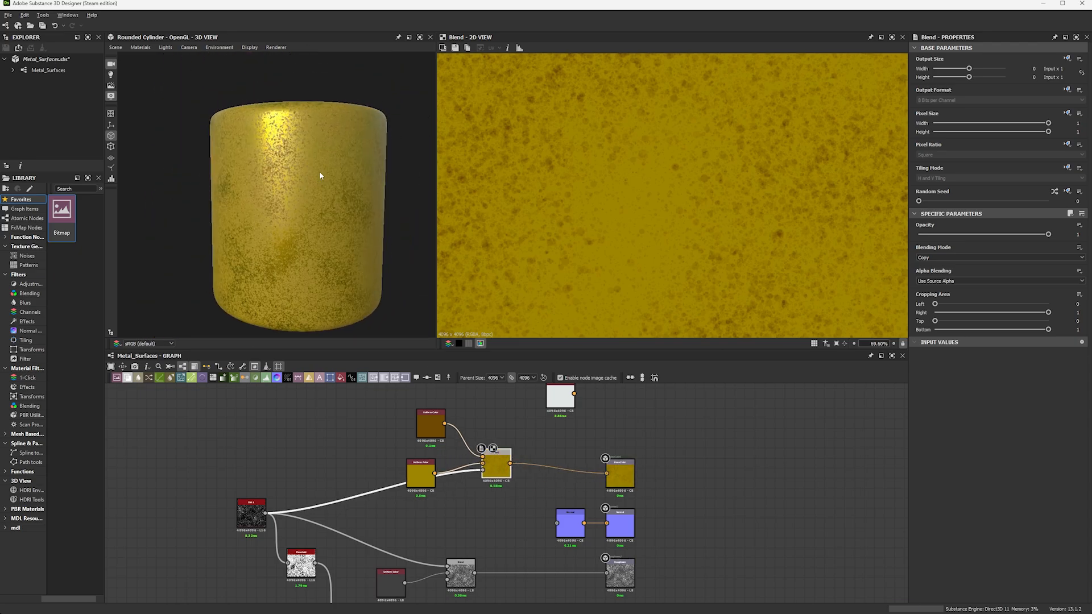
# Step: Replace the Base Color Blend node's mask with the Threshold output and examine the cylinder from several angles
pyautogui.moveTo(315, 563); pyautogui.dragTo(483, 471)
pyautogui.scroll(5, 329, 170)
pyautogui.moveTo(322, 221); pyautogui.dragTo(309, 289)
pyautogui.scroll(-5, 284, 129)
pyautogui.scroll(5, 323, 261)
pyautogui.moveTo(309, 289); pyautogui.dragTo(248, 91, button='right')
pyautogui.moveTo(248, 91); pyautogui.dragTo(268, 159)
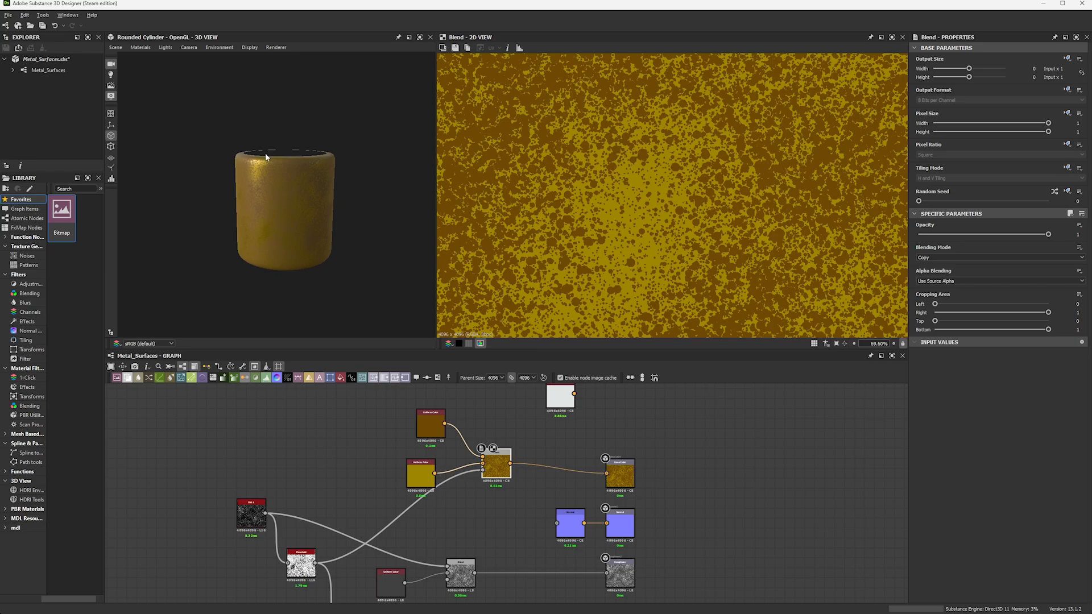
pyautogui.moveTo(268, 159); pyautogui.dragTo(305, 283, button='right')
# Step: Reconnect the white Uniform Color directly to the Metallic output, examine the cylinder, and delete the unused Subtract Blend node
pyautogui.moveTo(341, 502); pyautogui.dragTo(369, 419, button='middle')
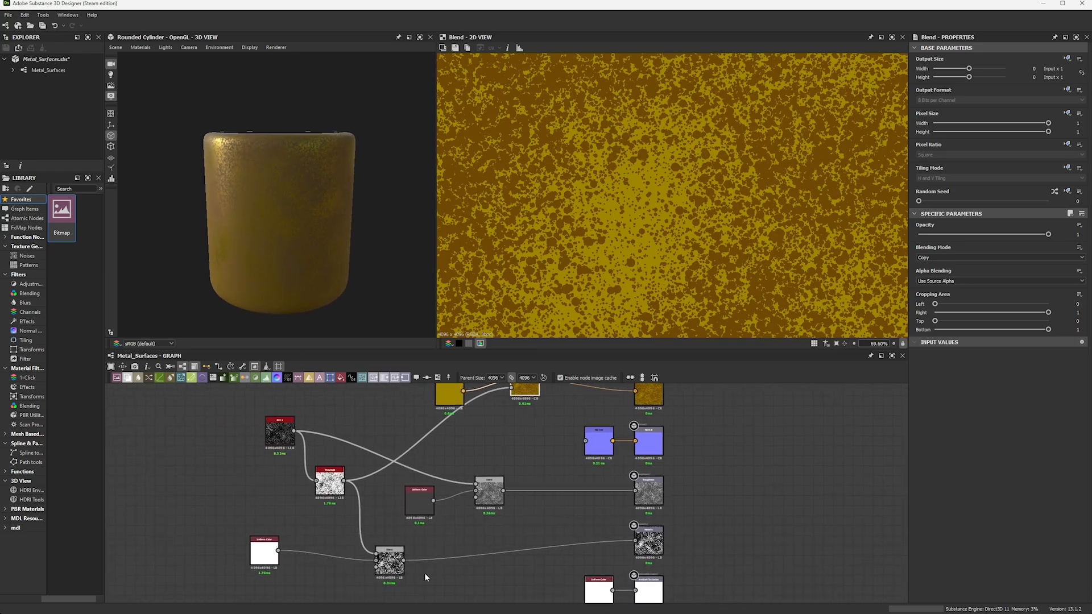
pyautogui.keyDown('shift'); pyautogui.moveTo(404, 561); pyautogui.dragTo(278, 551); pyautogui.keyUp('shift')
pyautogui.moveTo(272, 268); pyautogui.dragTo(288, 217)
pyautogui.moveTo(288, 216); pyautogui.dragTo(289, 257, button='right')
pyautogui.moveTo(289, 257); pyautogui.dragTo(302, 263)
pyautogui.moveTo(301, 263); pyautogui.dragTo(319, 225, button='right')
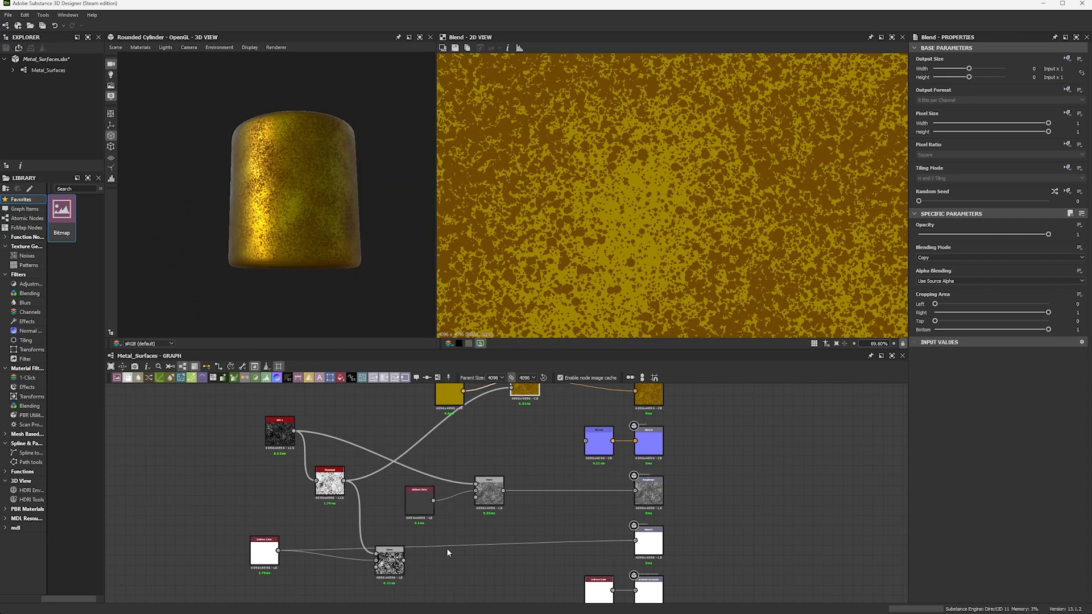
pyautogui.click(391, 558)
pyautogui.press('Delete')
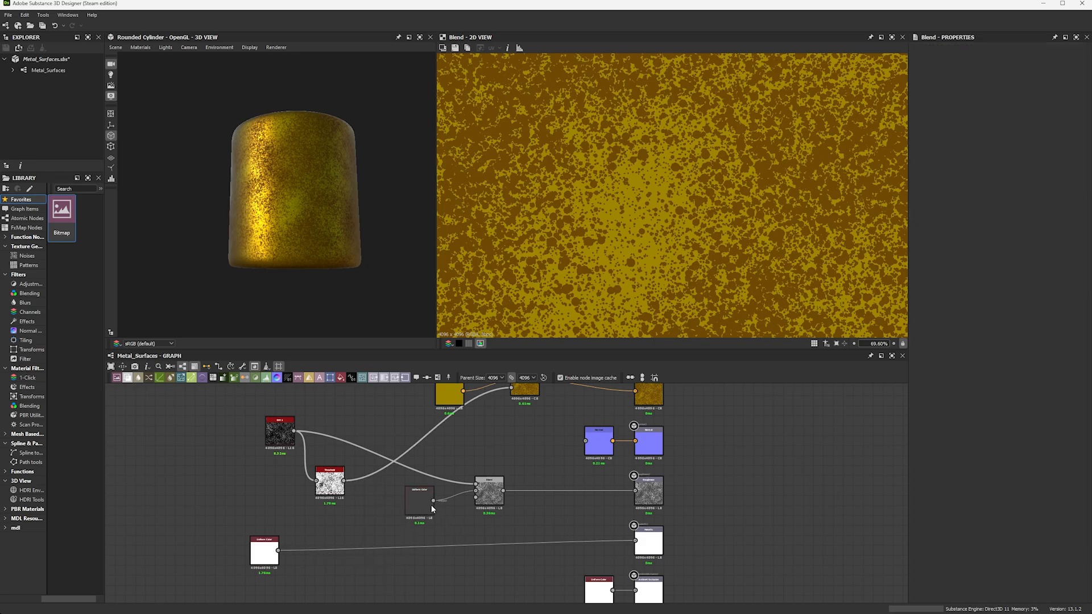
# Step: Reconnect the dark Uniform Color directly to the Roughness output and delete its Blend node
pyautogui.moveTo(434, 501); pyautogui.dragTo(640, 493)
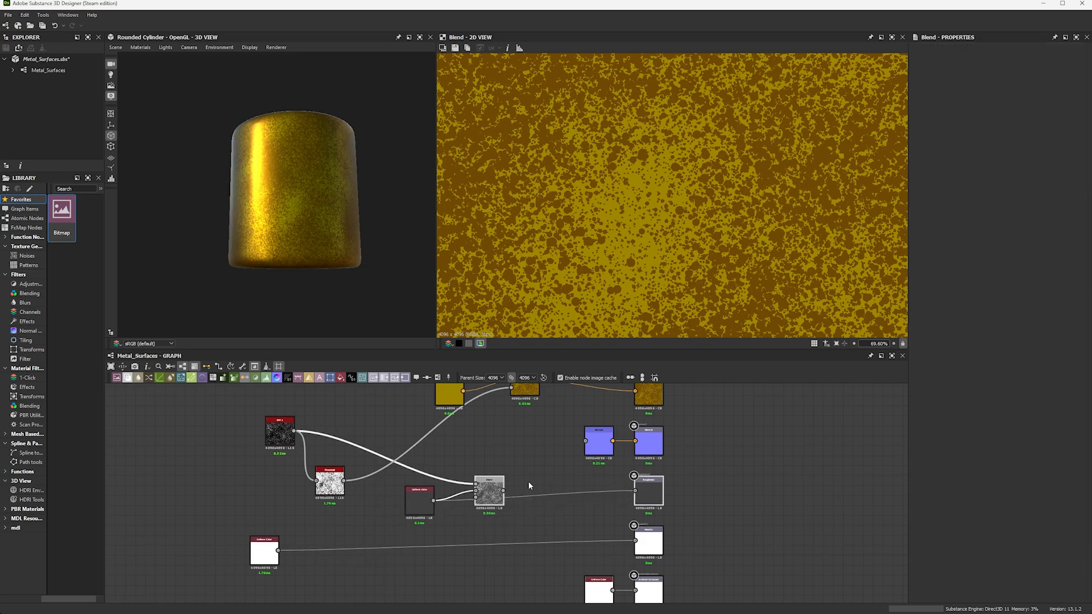
pyautogui.click(491, 491)
pyautogui.press('Delete')
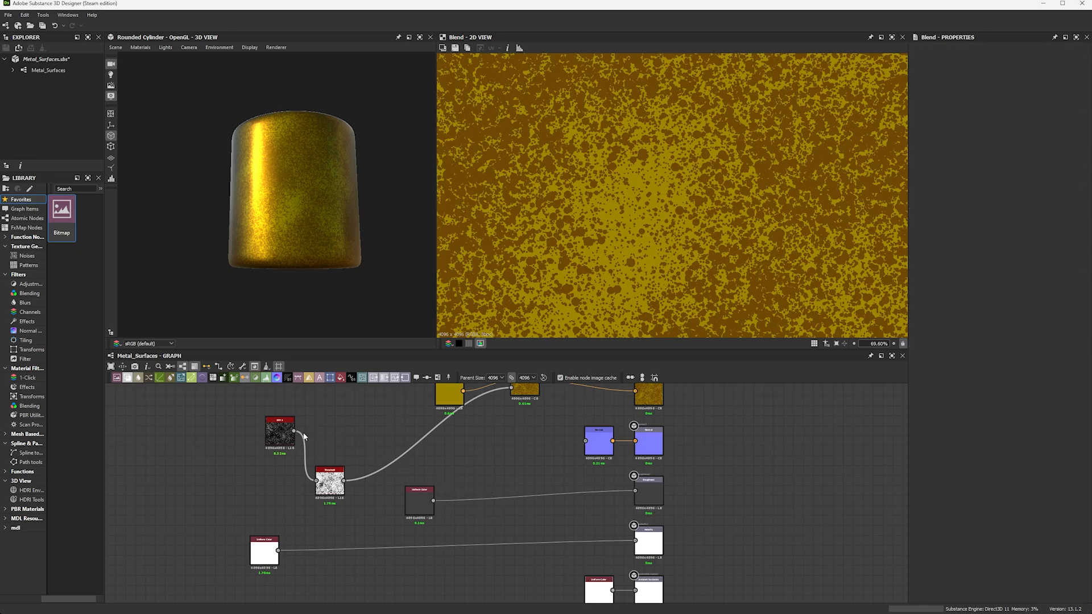
# Step: Reconnect the gold Uniform Color directly to the Base Color output and delete the brown-and-gold Blend node
pyautogui.scroll(1, 399, 446)
pyautogui.moveTo(400, 446); pyautogui.dragTo(377, 489, button='middle')
pyautogui.moveTo(453, 427); pyautogui.dragTo(658, 428)
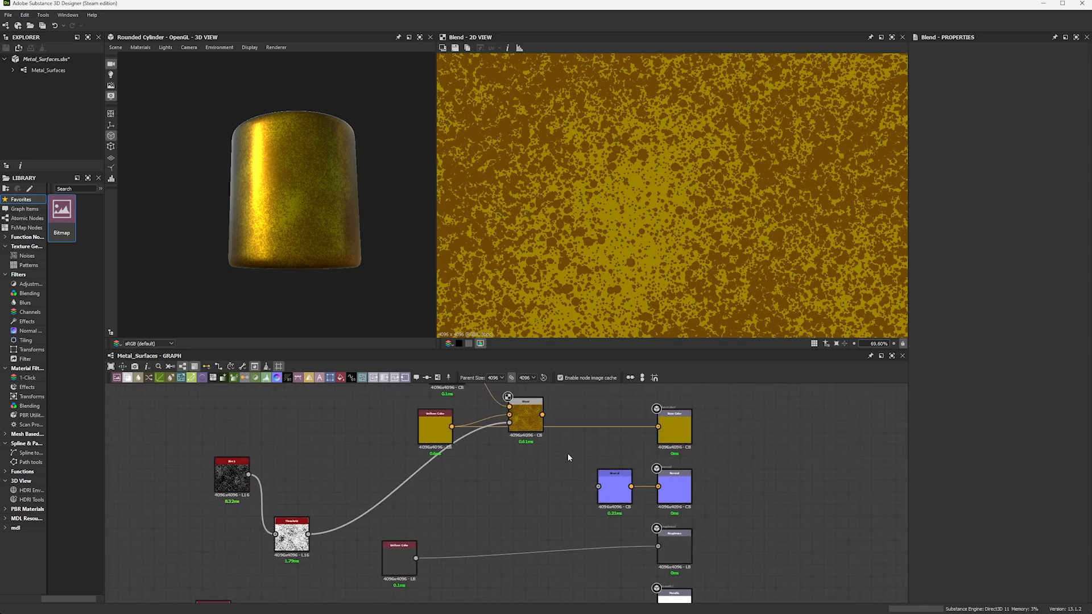
pyautogui.click(523, 426)
pyautogui.press('Delete')
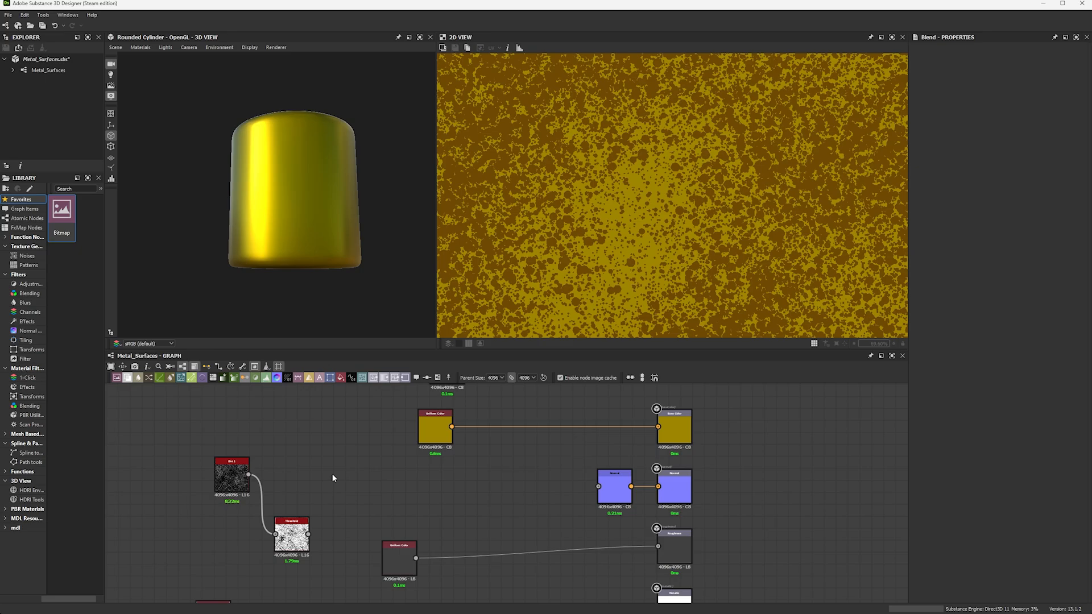
# Step: Delete the Dirt 1 and Threshold nodes from the graph
pyautogui.moveTo(195, 442); pyautogui.dragTo(316, 528)
pyautogui.scroll(-5, 320, 495)
pyautogui.press('Delete')
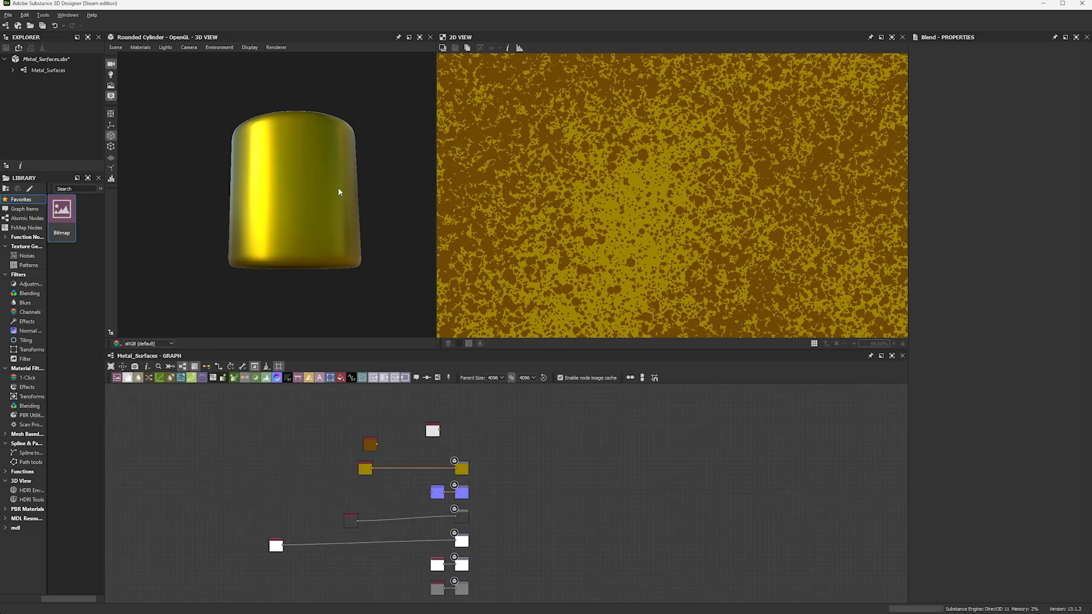
# Step: Examine the clean gold cylinder's reflections from several angles and distances beside the Marmoset Toolbag render
pyautogui.moveTo(338, 187); pyautogui.dragTo(297, 203)
pyautogui.scroll(5, 291, 282)
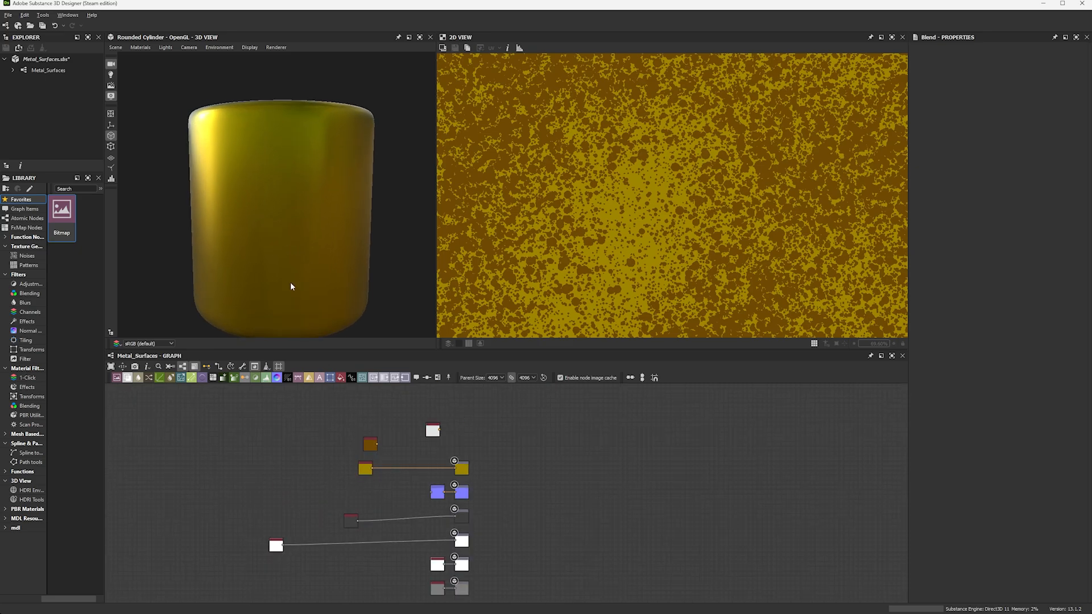
pyautogui.moveTo(283, 251); pyautogui.dragTo(288, 292)
pyautogui.scroll(-5, 279, 200)
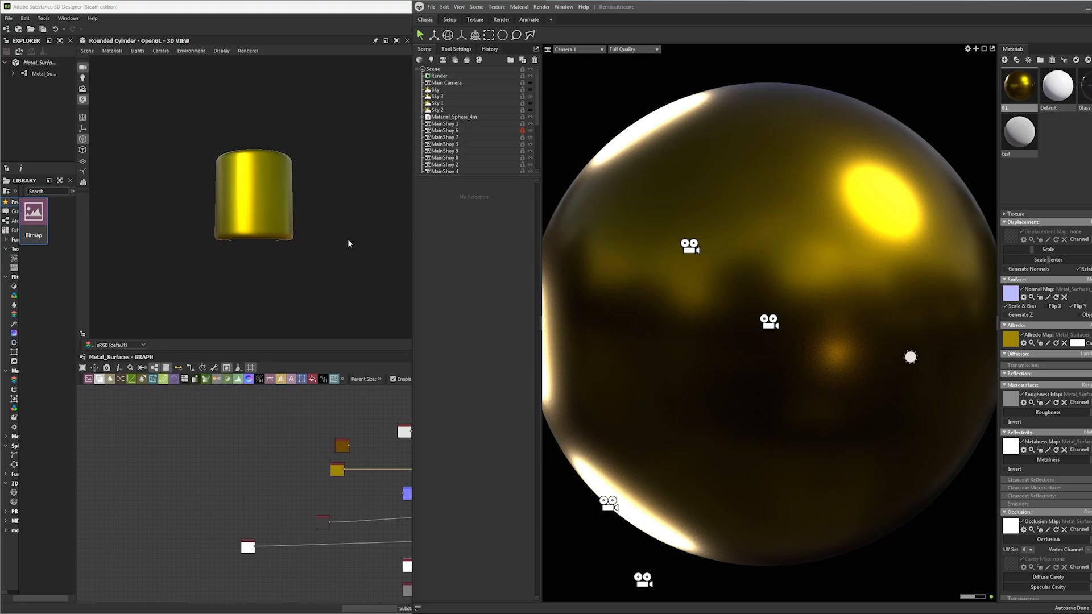
pyautogui.click(256, 207)
pyautogui.scroll(5, 256, 208)
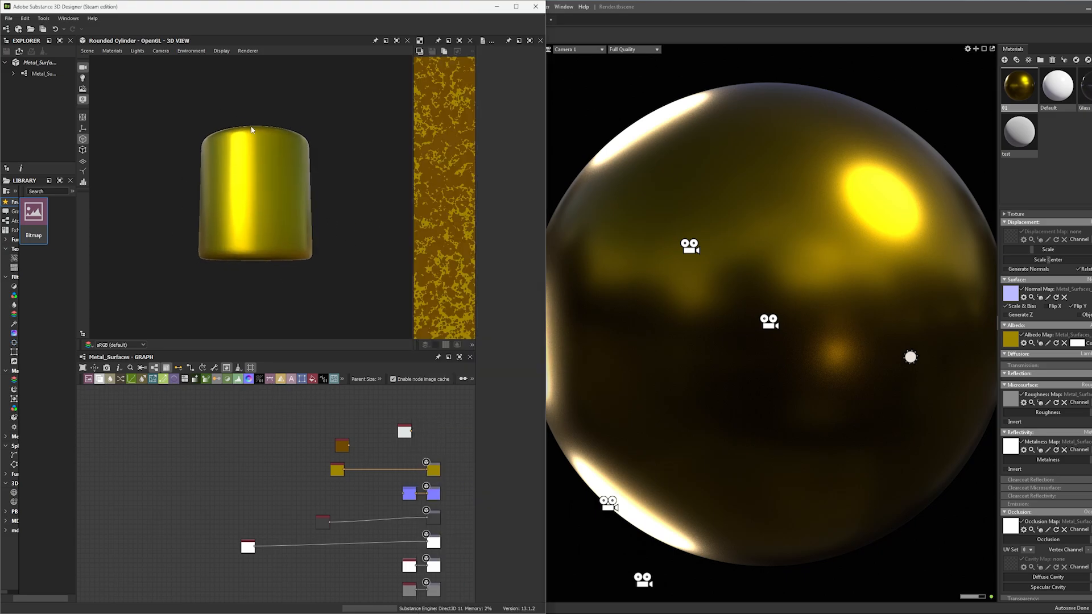
pyautogui.moveTo(256, 209); pyautogui.dragTo(256, 220, button='middle')
pyautogui.moveTo(257, 218)
pyautogui.mouseDown()
pyautogui.moveTo(313, 214)
pyautogui.moveTo(248, 216)
pyautogui.moveTo(284, 203)
pyautogui.moveTo(272, 219)
pyautogui.moveTo(261, 218)
pyautogui.moveTo(277, 182)
pyautogui.moveTo(260, 229)
pyautogui.moveTo(273, 317)
pyautogui.moveTo(268, 183)
pyautogui.moveTo(273, 204)
pyautogui.mouseUp()
pyautogui.scroll(-2, 262, 219)
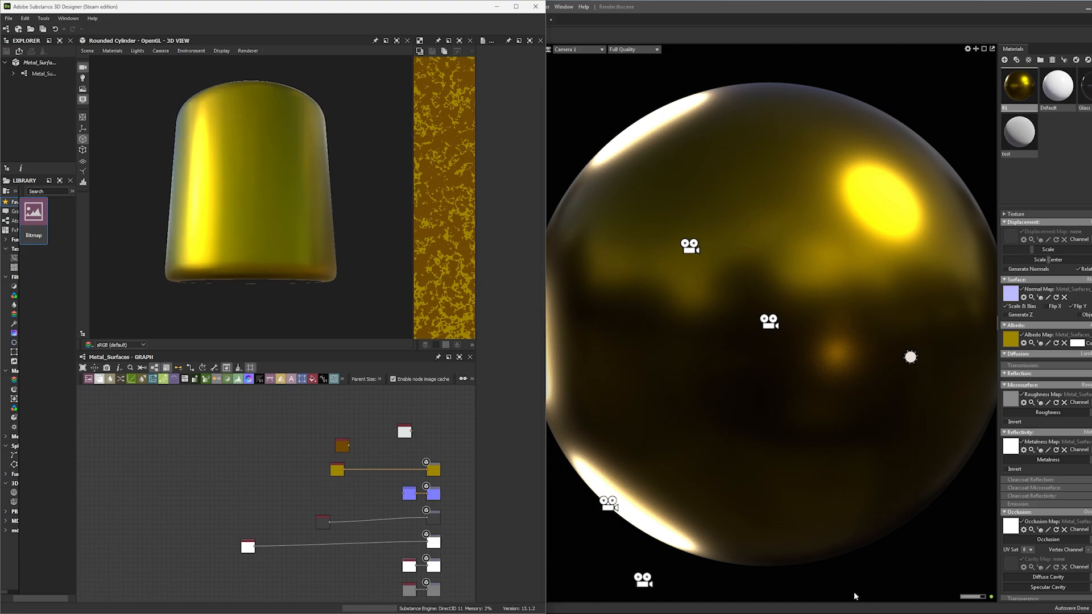
# Step: Darken the Uniform Color feeding the Base Color output to a very dark gold, #423803
pyautogui.click(336, 470)
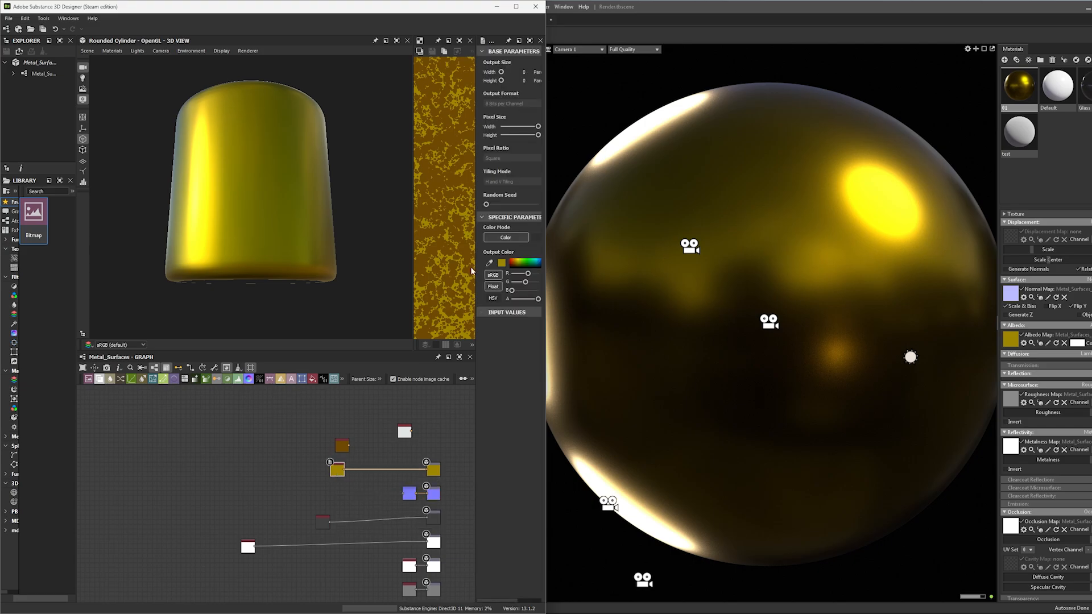
pyautogui.click(502, 263)
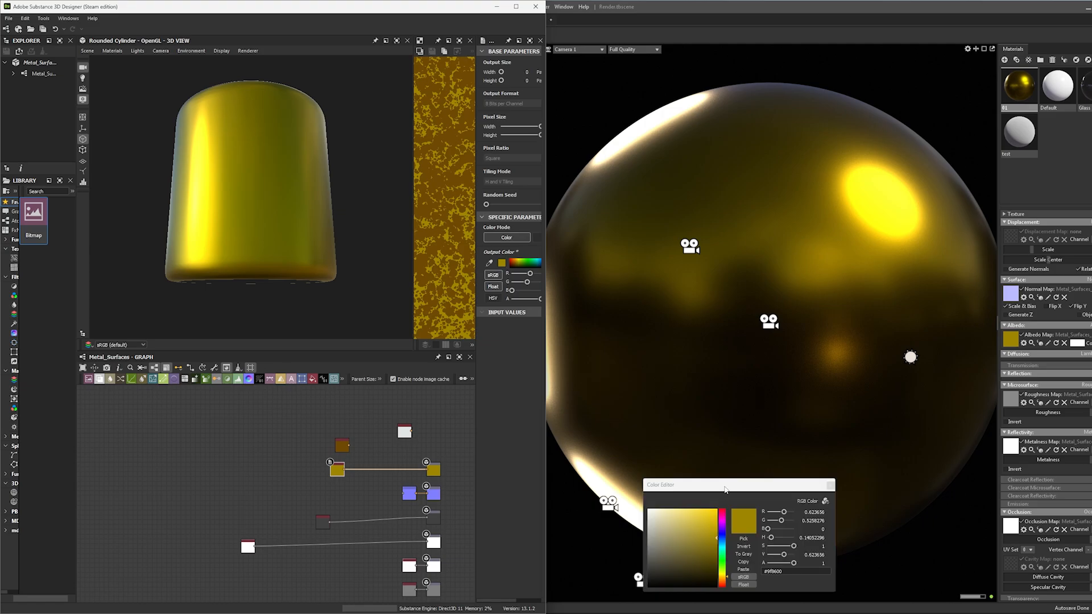
pyautogui.moveTo(711, 501); pyautogui.dragTo(712, 512)
pyautogui.click(828, 431)
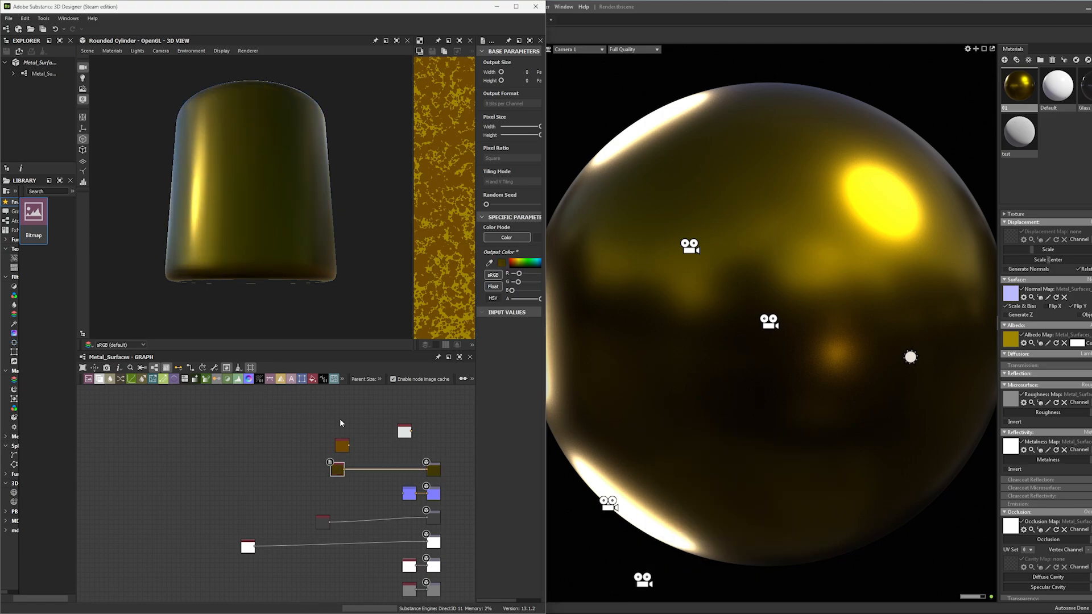
# Step: Export all graph outputs as PNG files, close the export dialog and switch to Marmoset Toolbag
pyautogui.click(214, 367)
pyautogui.click(227, 391)
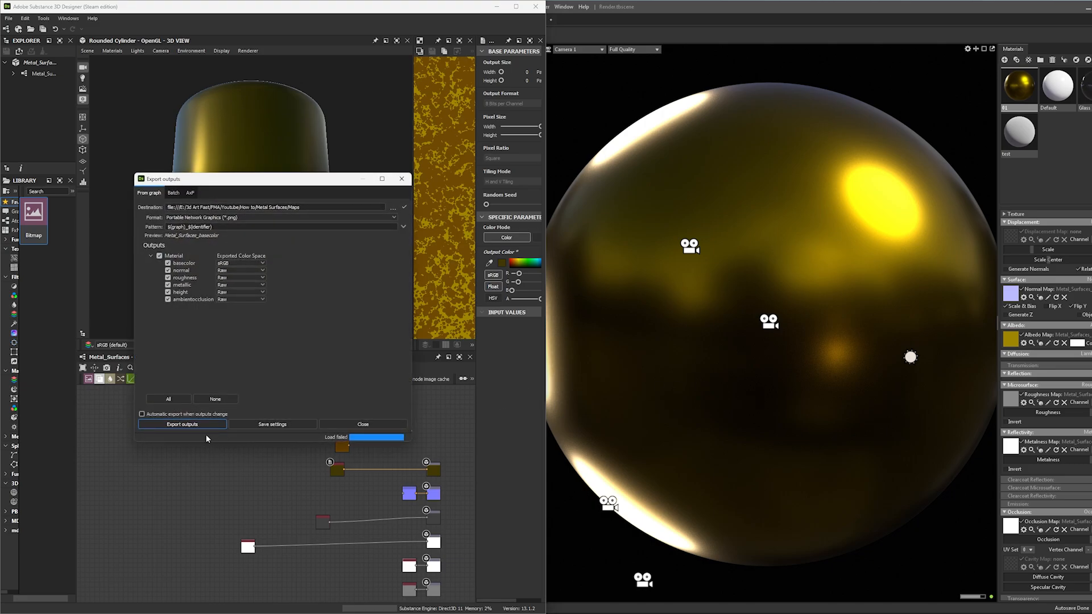
pyautogui.click(189, 426)
pyautogui.click(402, 179)
pyautogui.click(1047, 192)
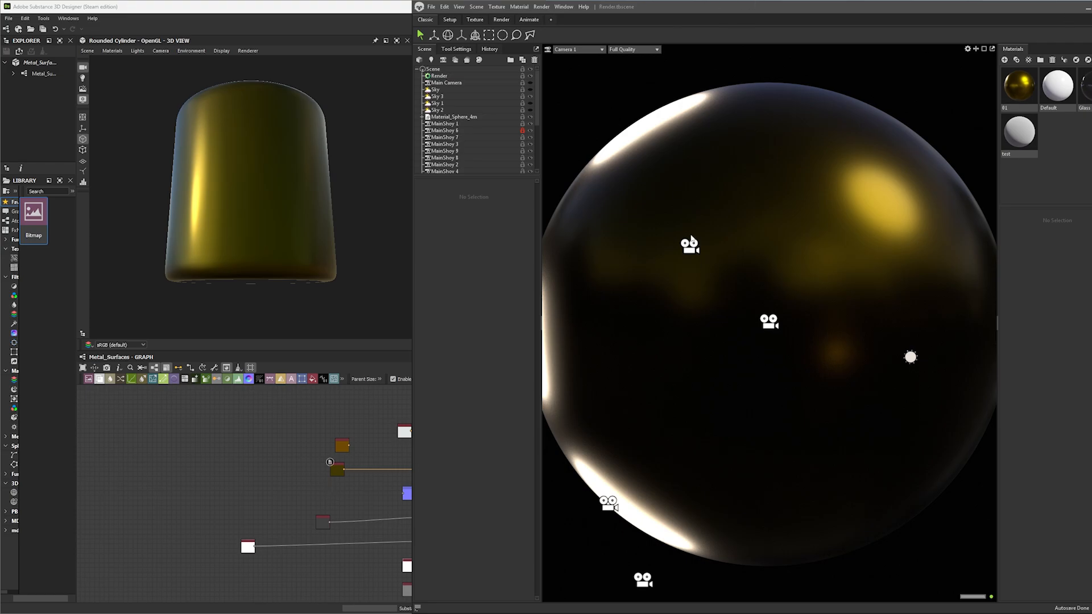
pyautogui.click(379, 438)
pyautogui.moveTo(379, 438); pyautogui.dragTo(287, 457, button='middle')
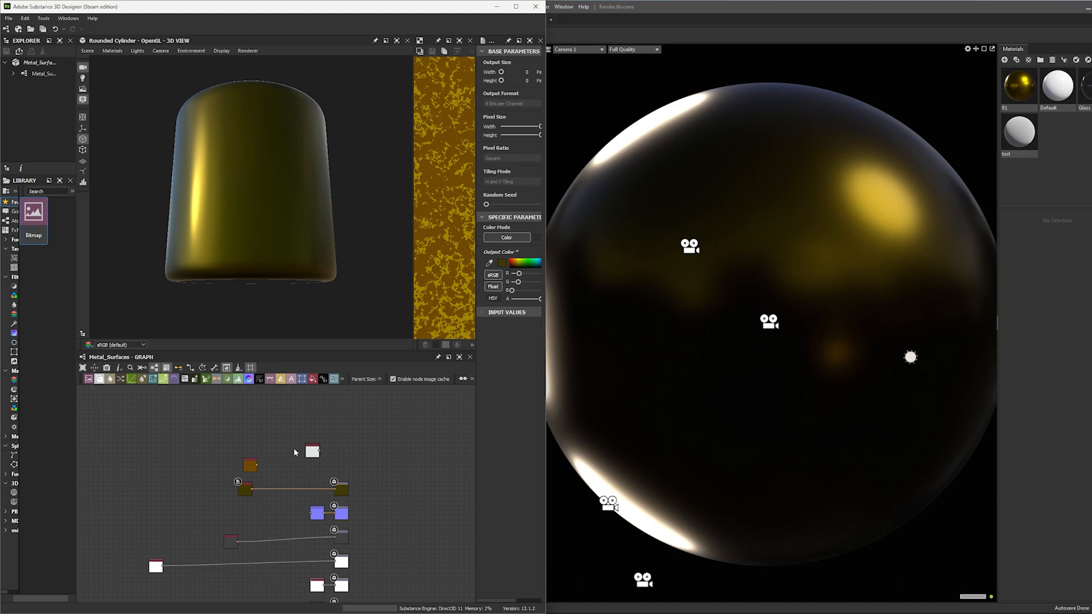
pyautogui.scroll(2, 278, 449)
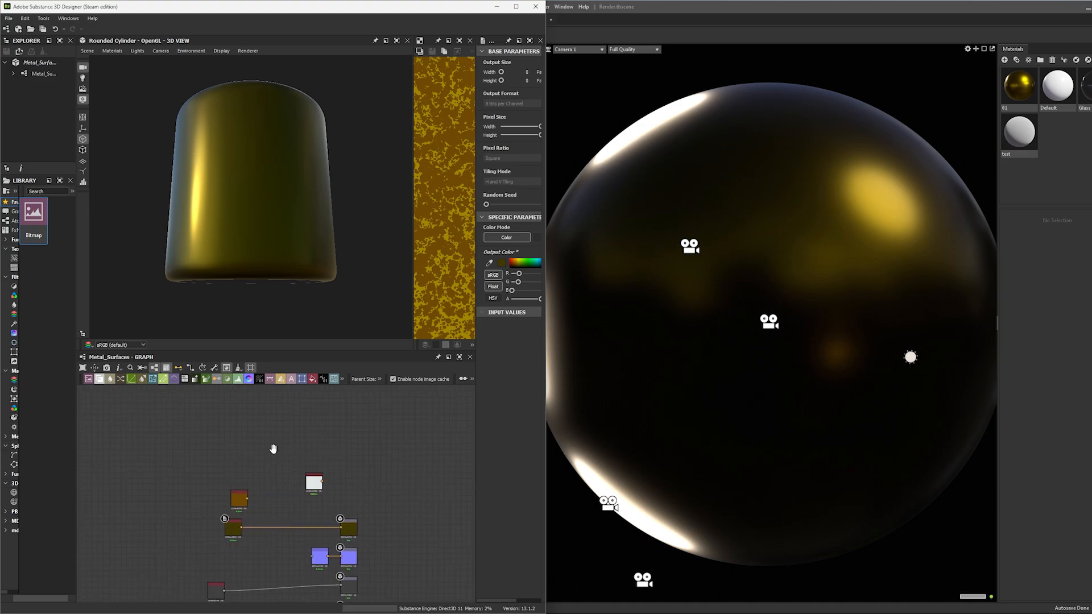
# Step: Maximize the Marmoset Toolbag window and turn off the albedo map of the gold material
pyautogui.moveTo(804, 17); pyautogui.dragTo(640, 3)
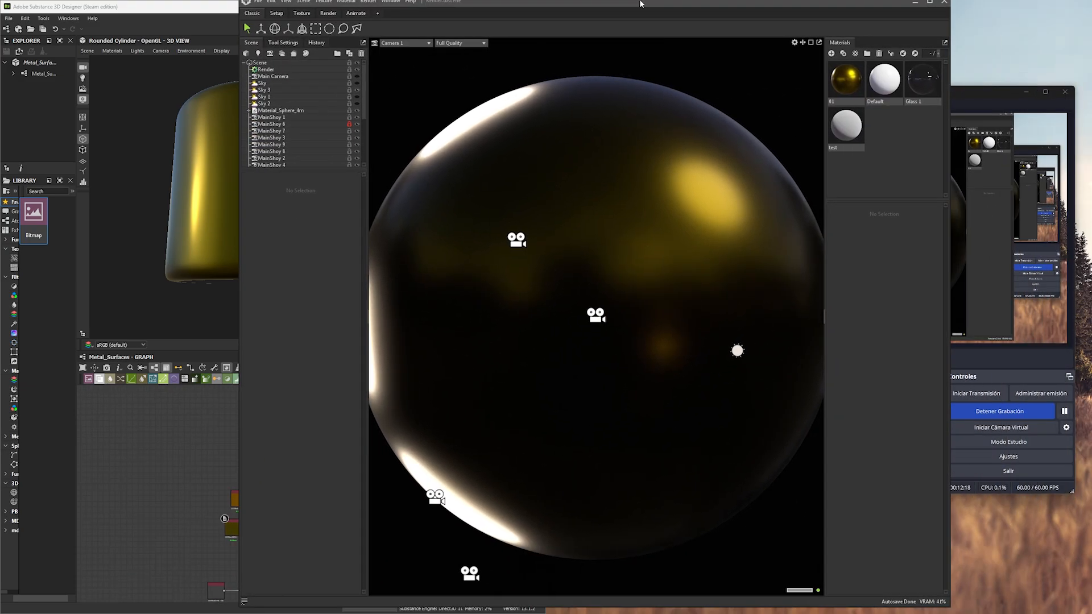
pyautogui.click(929, 2)
pyautogui.click(991, 95)
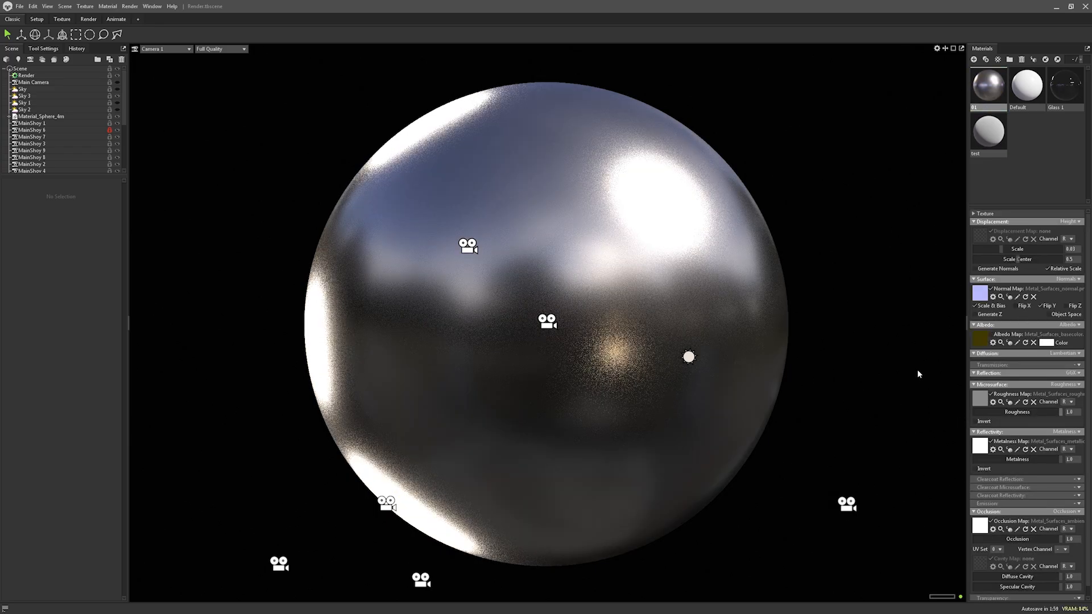
# Step: Try saturated red and near-black as the material's albedo color, then set the color's brightness value to 100%
pyautogui.click(1047, 342)
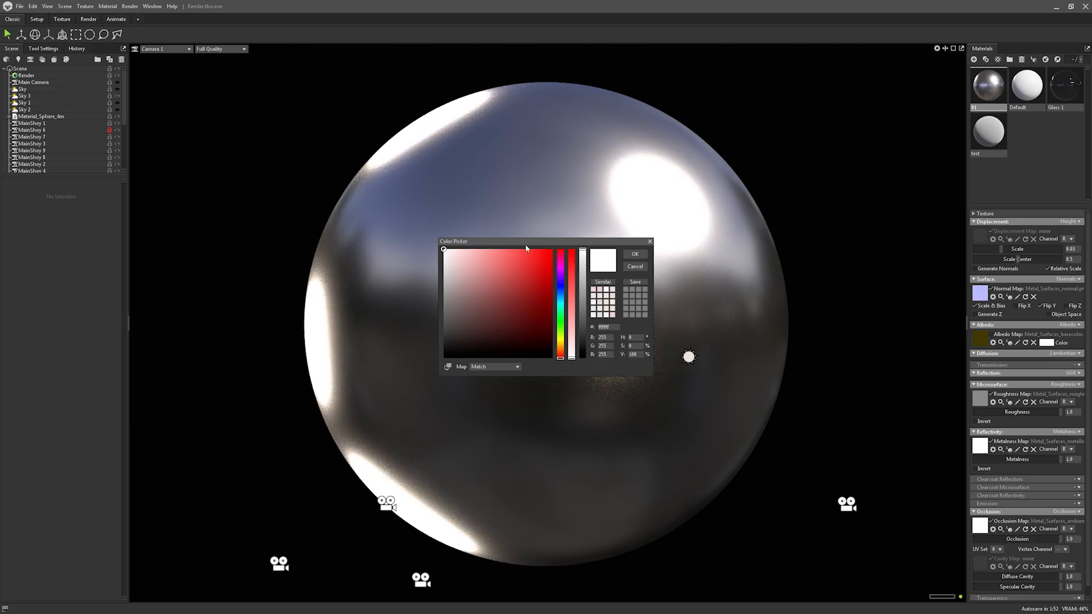
pyautogui.moveTo(477, 244); pyautogui.dragTo(844, 173)
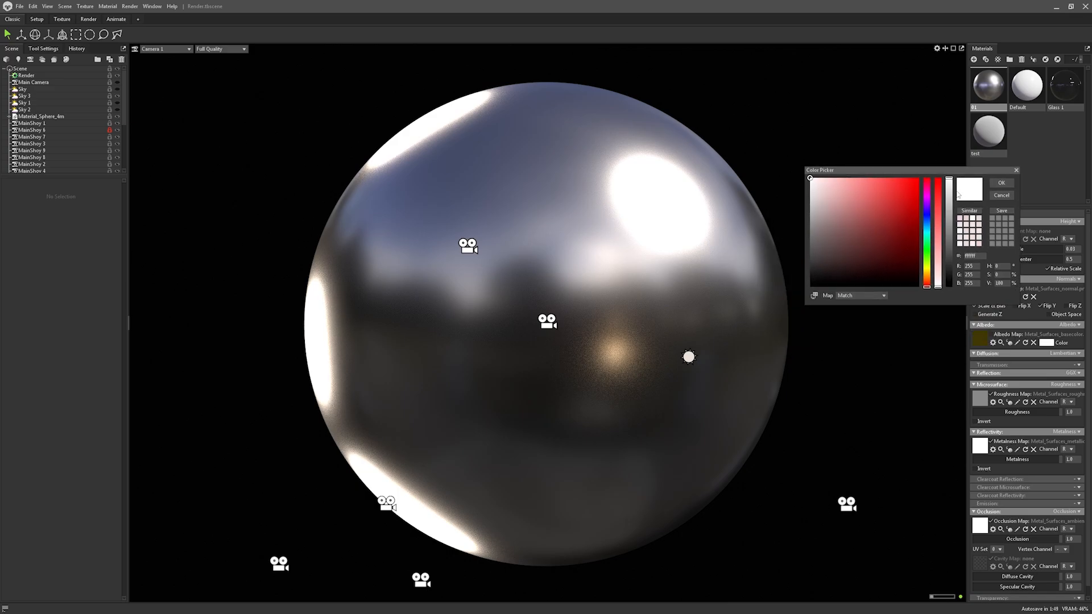
pyautogui.click(917, 180)
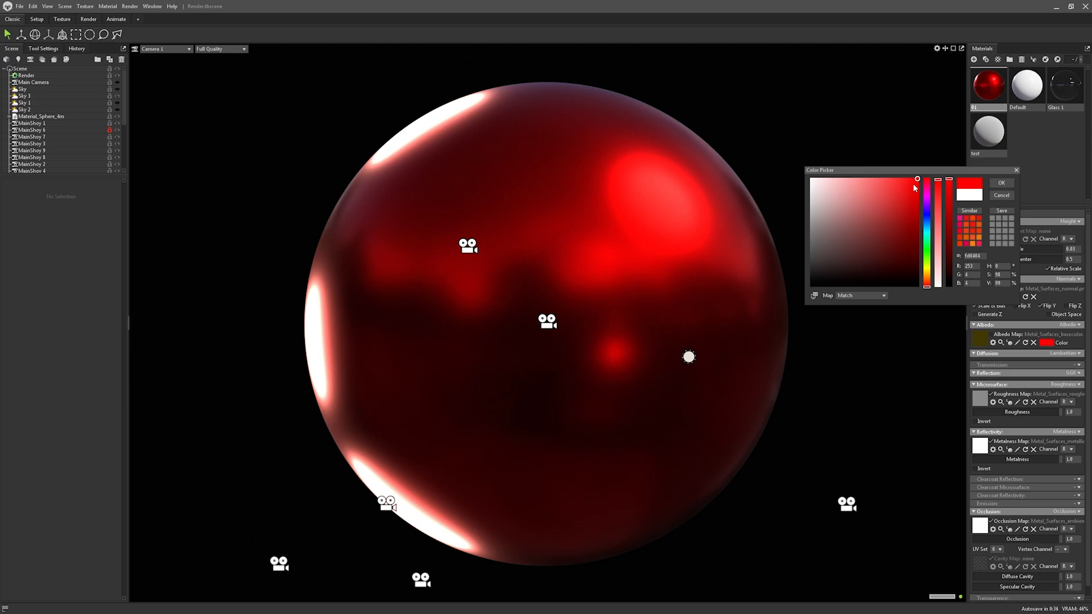
pyautogui.click(916, 283)
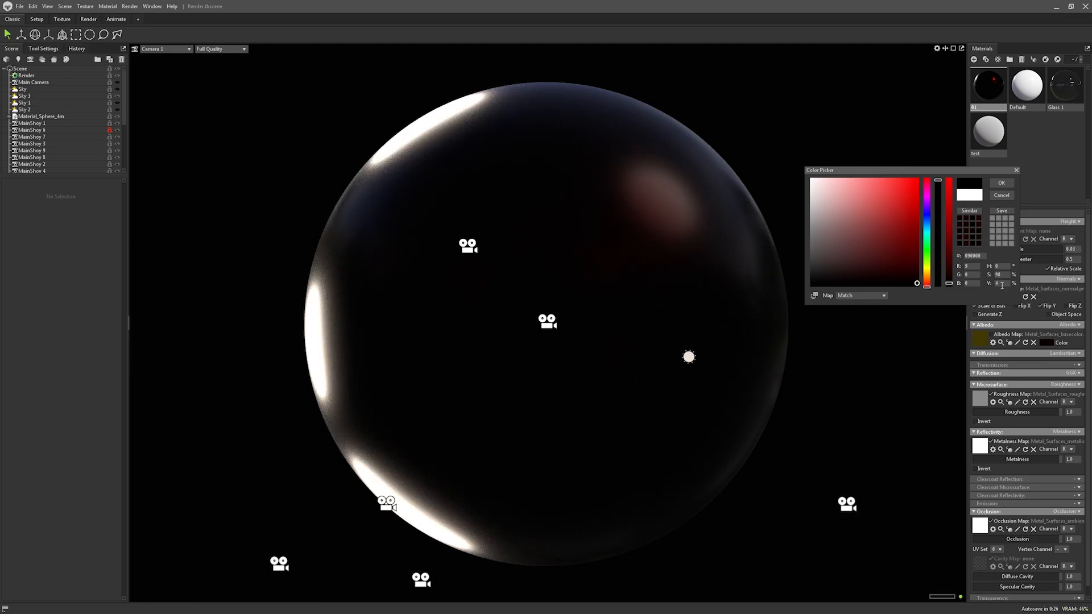
pyautogui.doubleClick(1002, 284)
pyautogui.write('100')
pyautogui.press('Return')
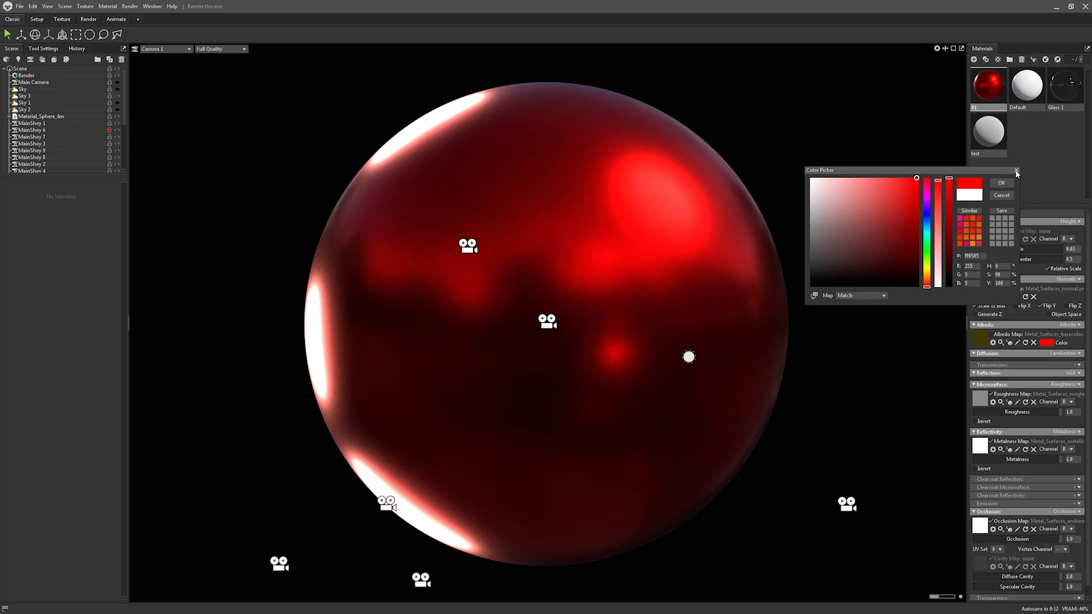
# Step: Switch to Substance 3D Designer and delete the light gray #e0e5e5 Uniform Color node
pyautogui.hotkey('alt', 'Tab')
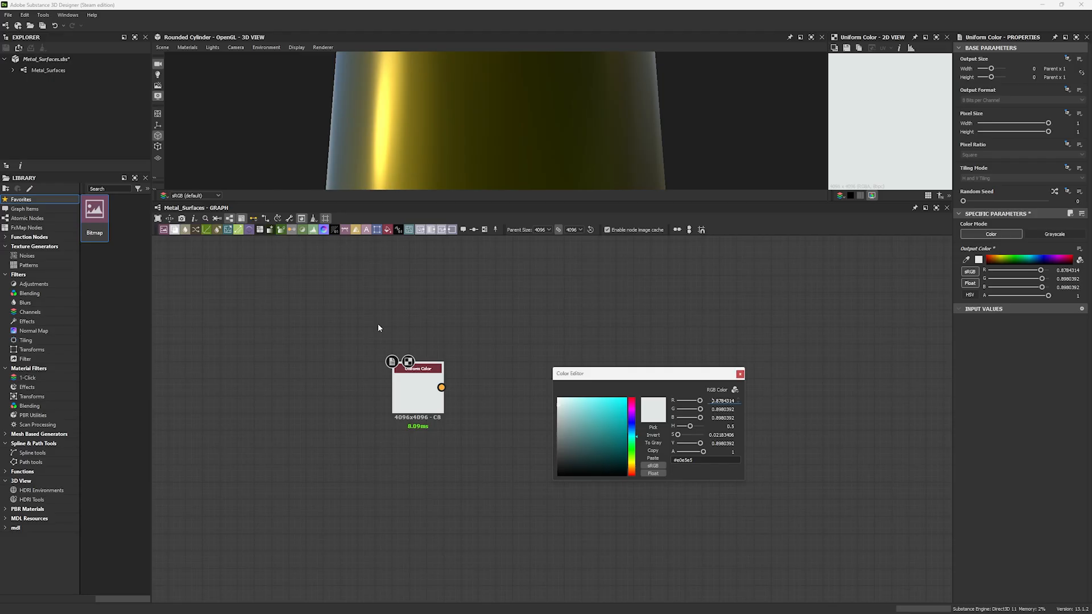
pyautogui.moveTo(360, 326); pyautogui.dragTo(622, 448)
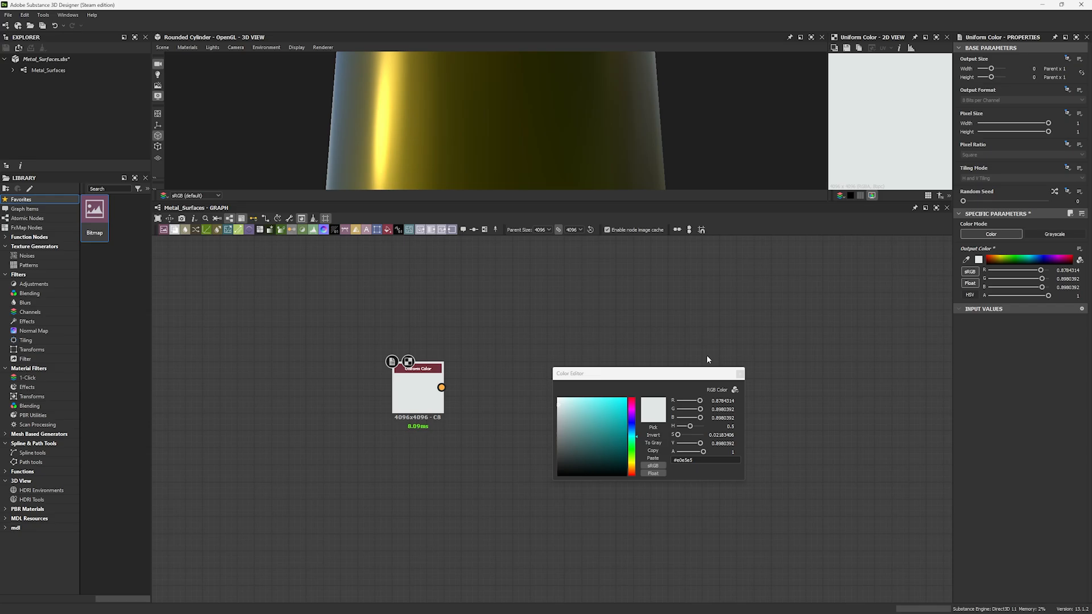
pyautogui.click(741, 374)
pyautogui.press('Delete')
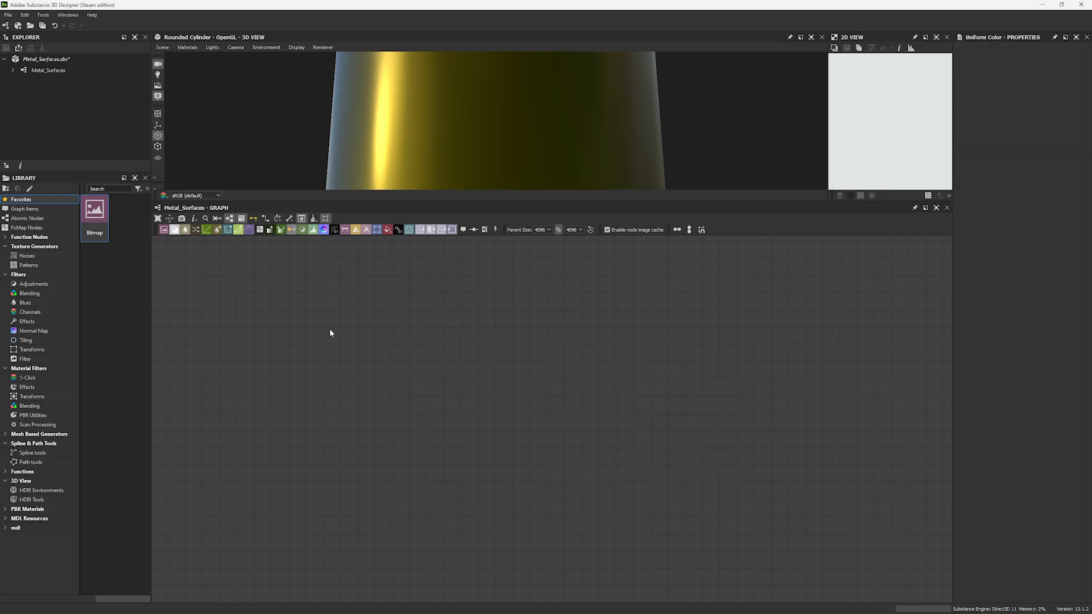
pyautogui.scroll(-2, 381, 146)
pyautogui.scroll(-3, 381, 150)
pyautogui.scroll(4, 466, 110)
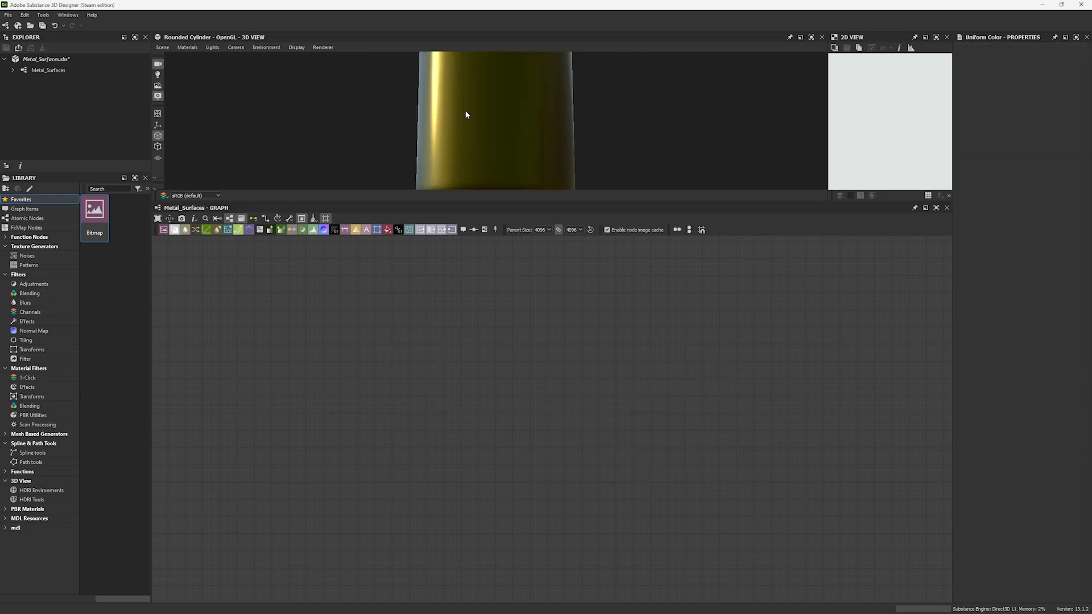
pyautogui.scroll(-3, 471, 119)
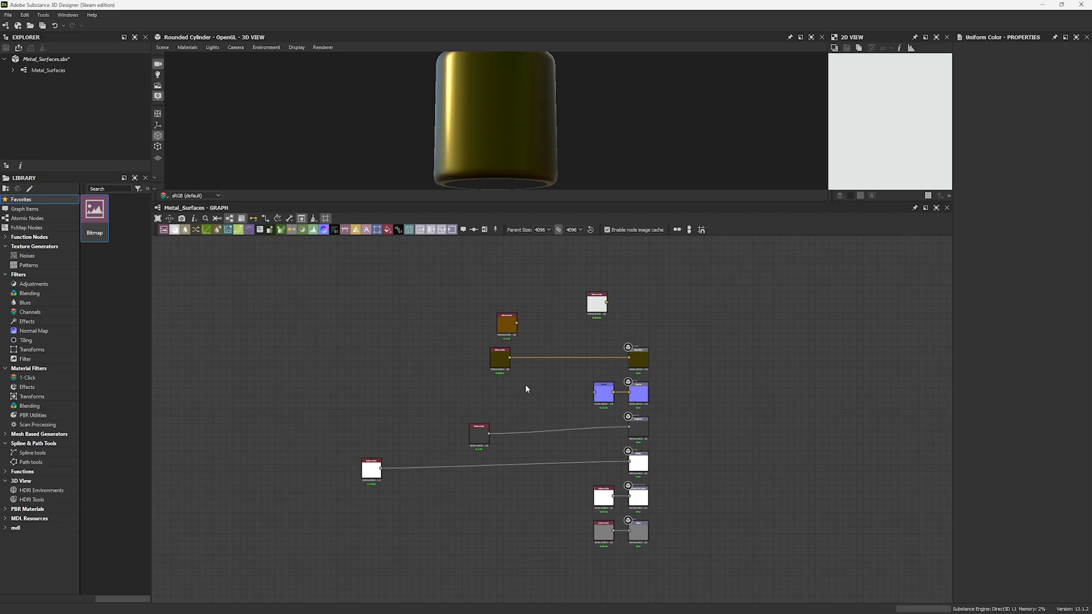
# Step: Switch to the browser and look through the "gold color rgb" search results for reference color codes
pyautogui.hotkey('alt', 'Tab')
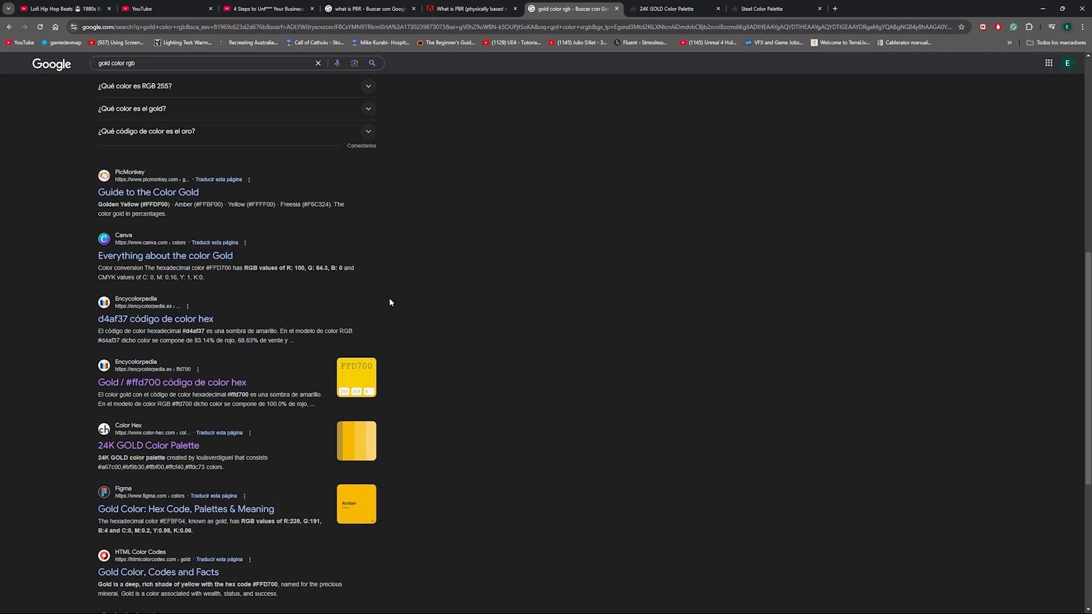
pyautogui.scroll(8, 441, 302)
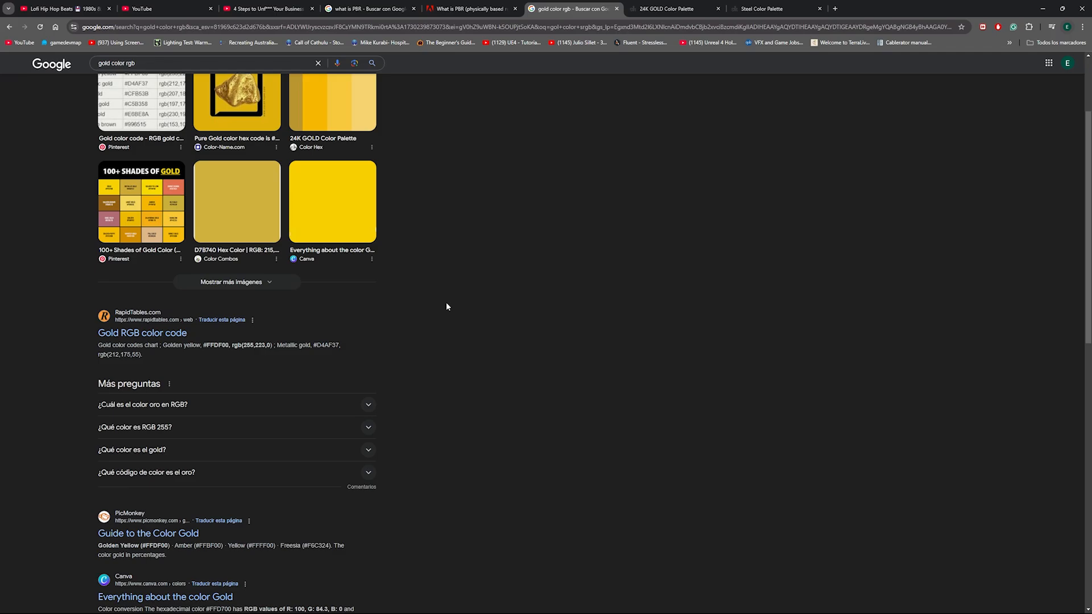
pyautogui.moveTo(99, 74); pyautogui.dragTo(142, 72)
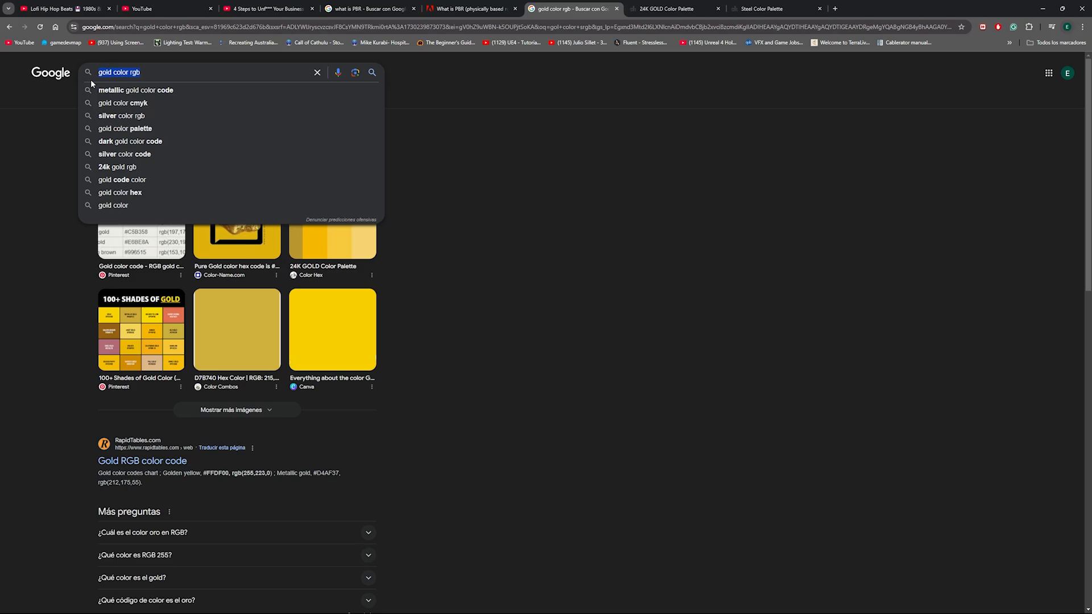
pyautogui.moveTo(130, 74); pyautogui.dragTo(144, 76)
pyautogui.scroll(-4, 511, 289)
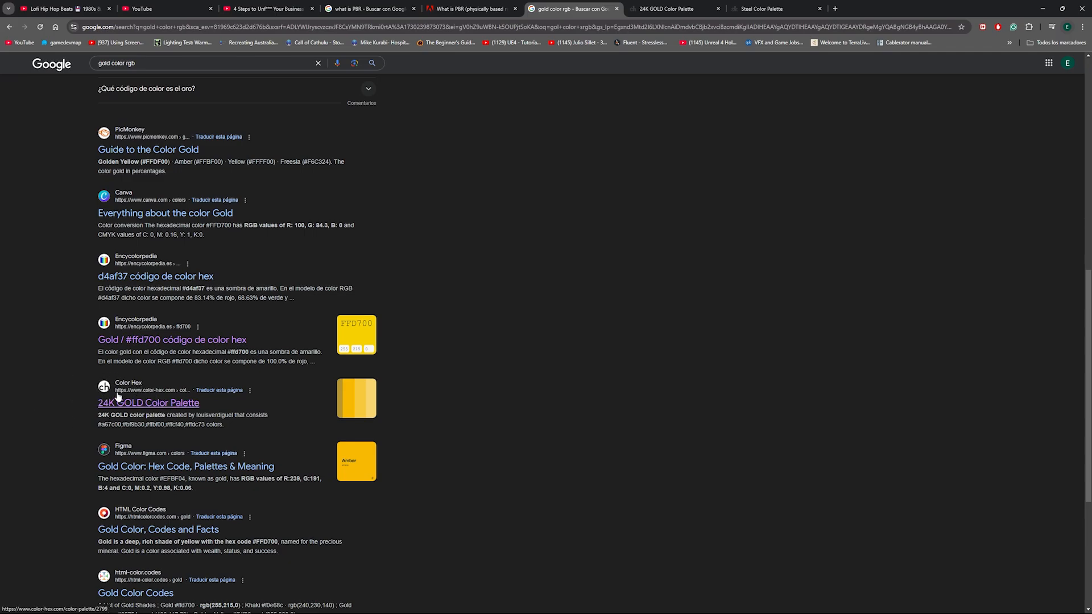
# Step: Copy the hex code #a67c00 from the 24K GOLD Color Palette page on color-hex
pyautogui.click(665, 9)
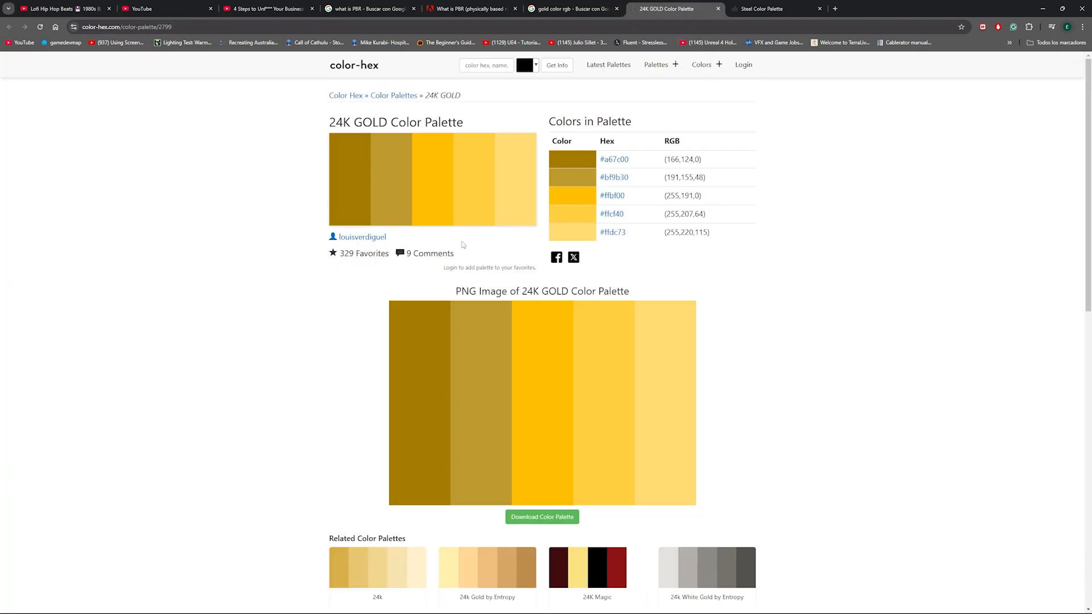
pyautogui.click(780, 5)
pyautogui.click(688, 6)
pyautogui.moveTo(635, 163); pyautogui.dragTo(601, 163)
pyautogui.hotkey('ctrl', 'c')
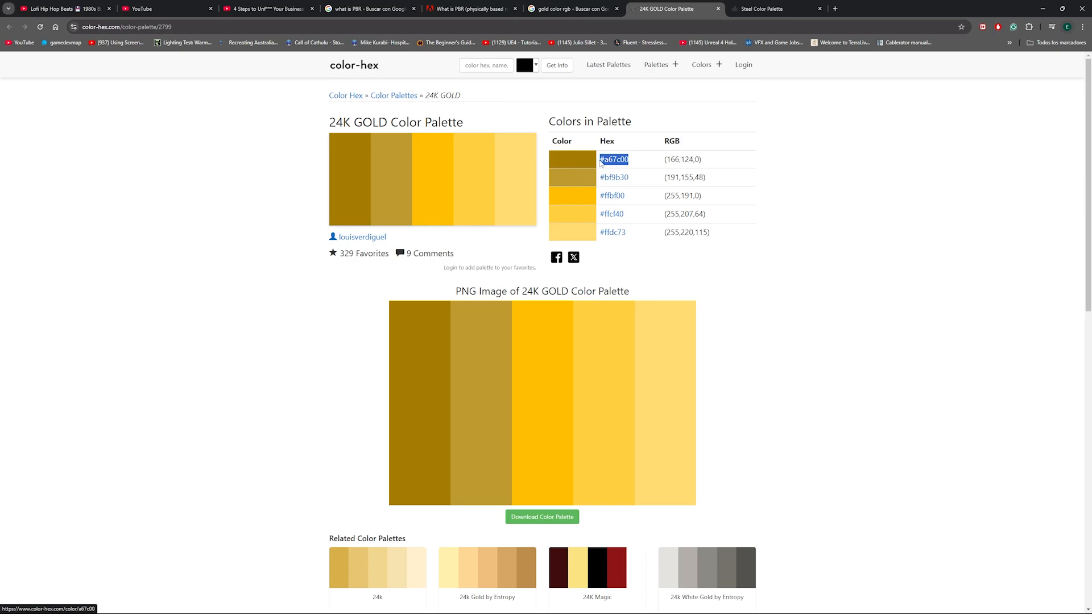
# Step: Return to Substance 3D Designer and set the base color's Uniform Color node to #a67c00
pyautogui.hotkey('alt', 'Tab')
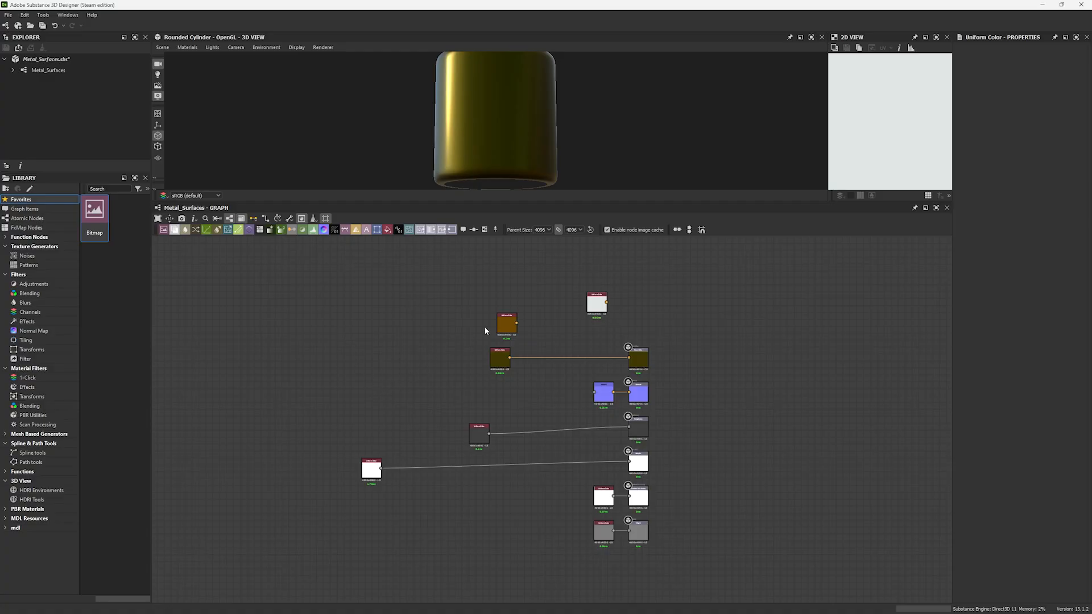
pyautogui.moveTo(553, 369); pyautogui.dragTo(507, 371, button='middle')
pyautogui.click(455, 359)
pyautogui.click(979, 259)
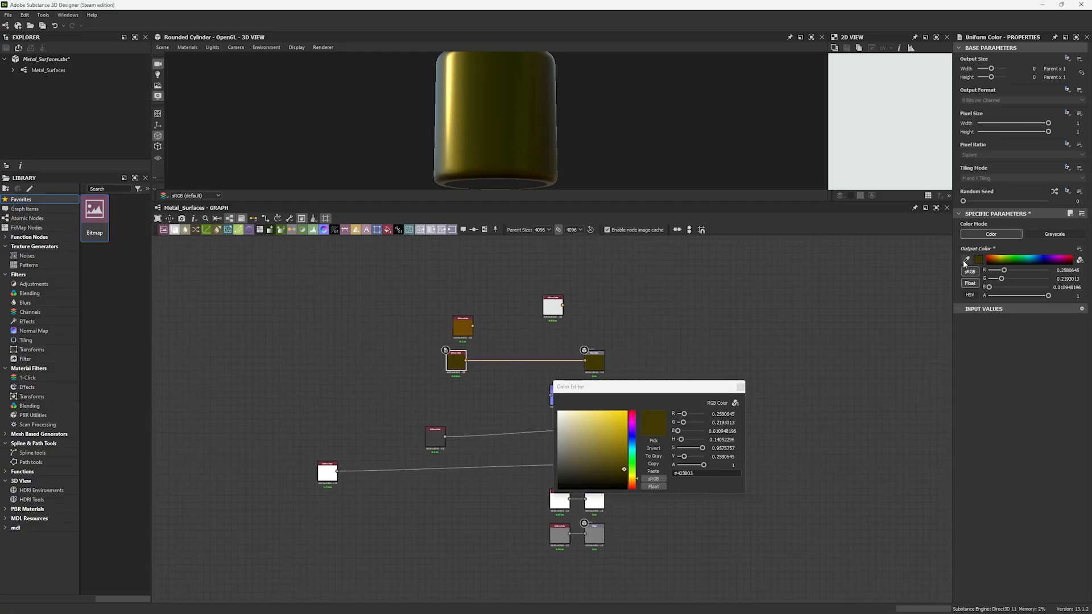
pyautogui.tripleClick(683, 473)
pyautogui.hotkey('ctrl', 'v')
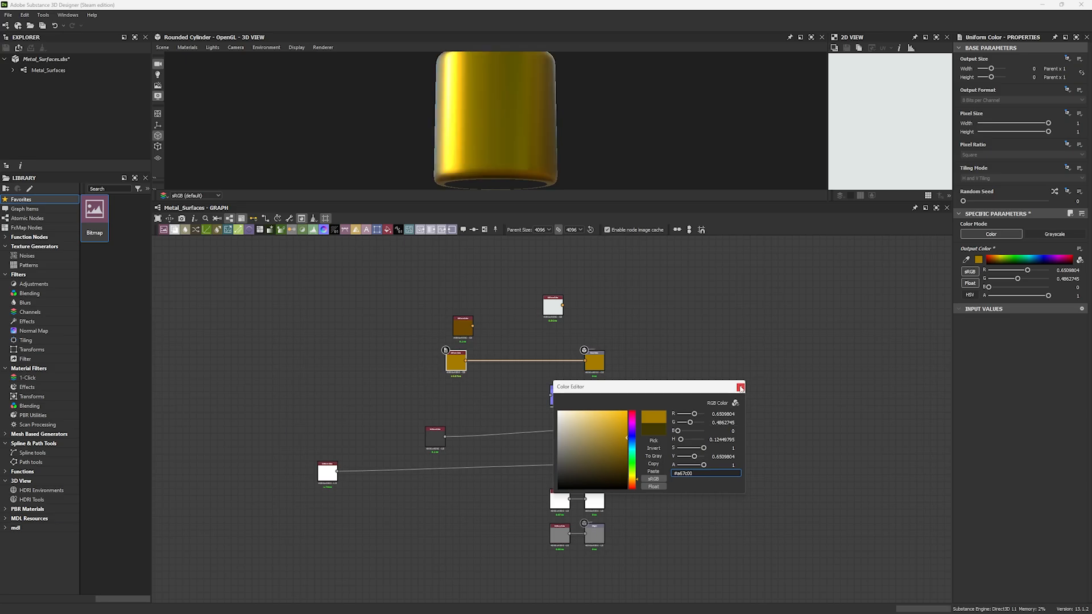
pyautogui.click(740, 388)
# Step: Lower the grayscale value of the roughness Uniform Color node to about 0.119 and check the cylinder's reflections
pyautogui.scroll(5, 512, 166)
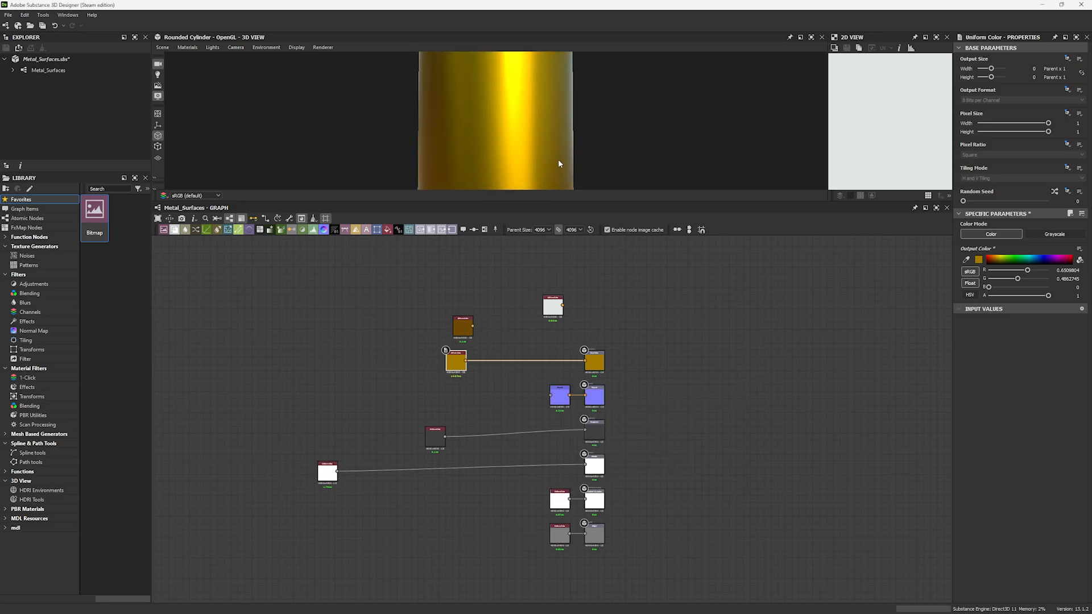
pyautogui.click(436, 437)
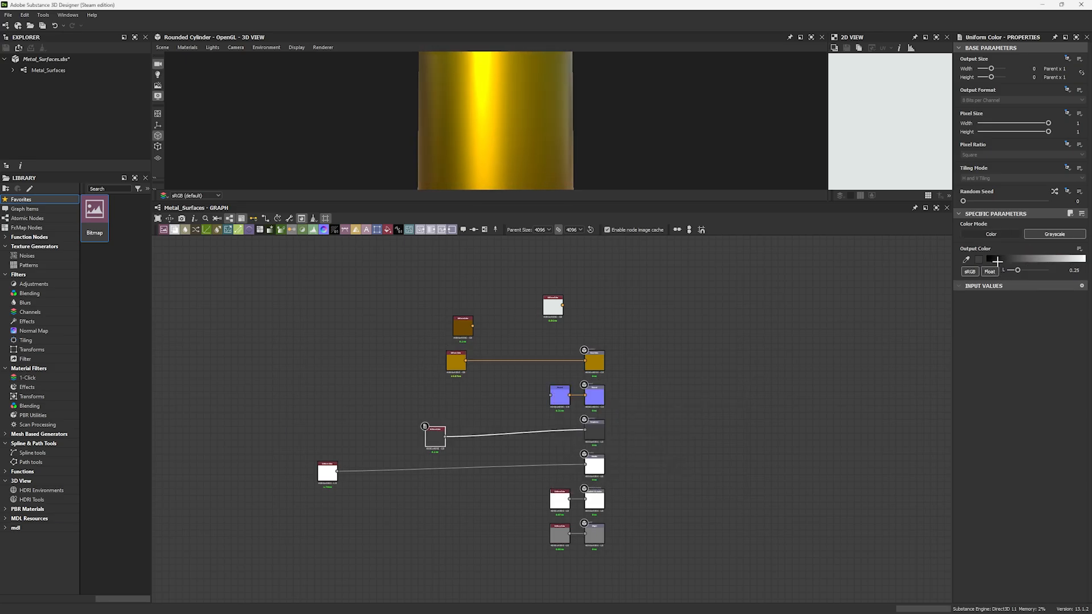
pyautogui.moveTo(997, 260); pyautogui.dragTo(996, 261)
pyautogui.scroll(-5, 503, 107)
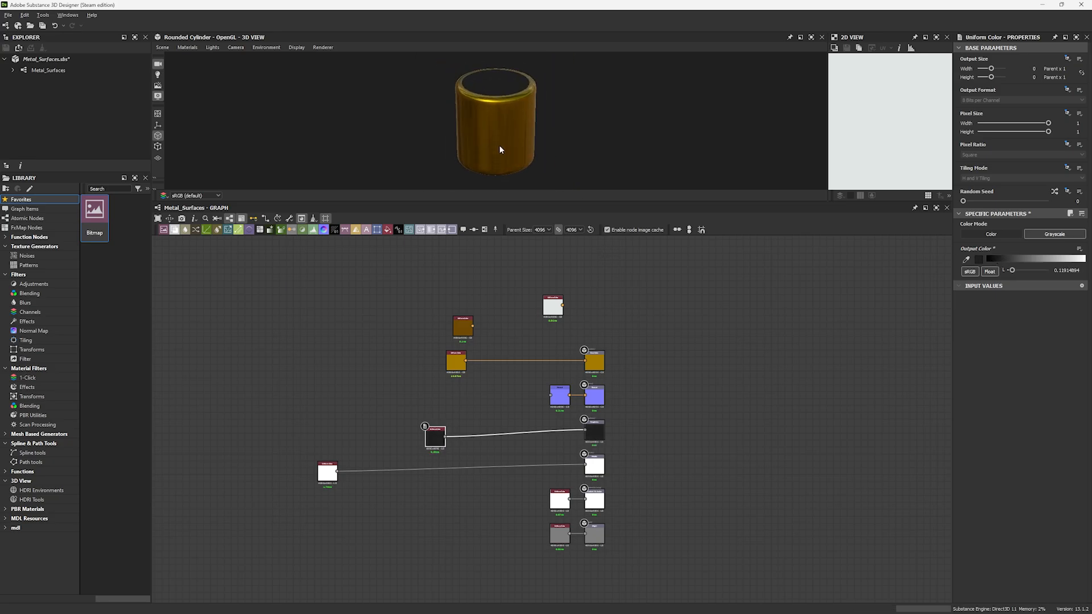
pyautogui.moveTo(500, 150); pyautogui.dragTo(515, 86)
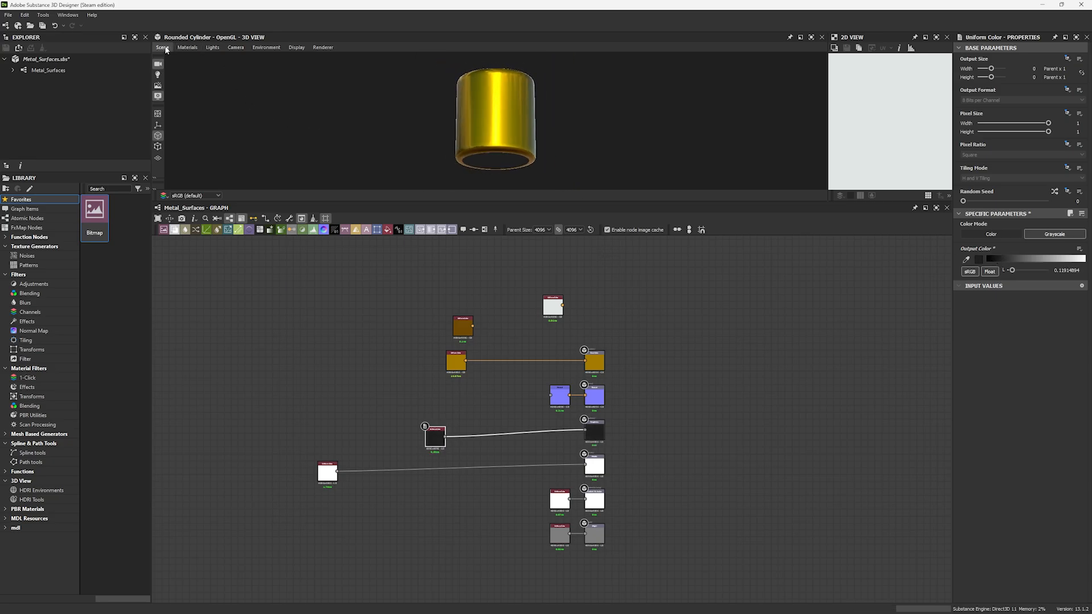
# Step: Re-export all graph outputs as PNG files and return to Substance 3D Designer after viewing the sphere in Marmoset Toolbag
pyautogui.click(290, 219)
pyautogui.click(303, 241)
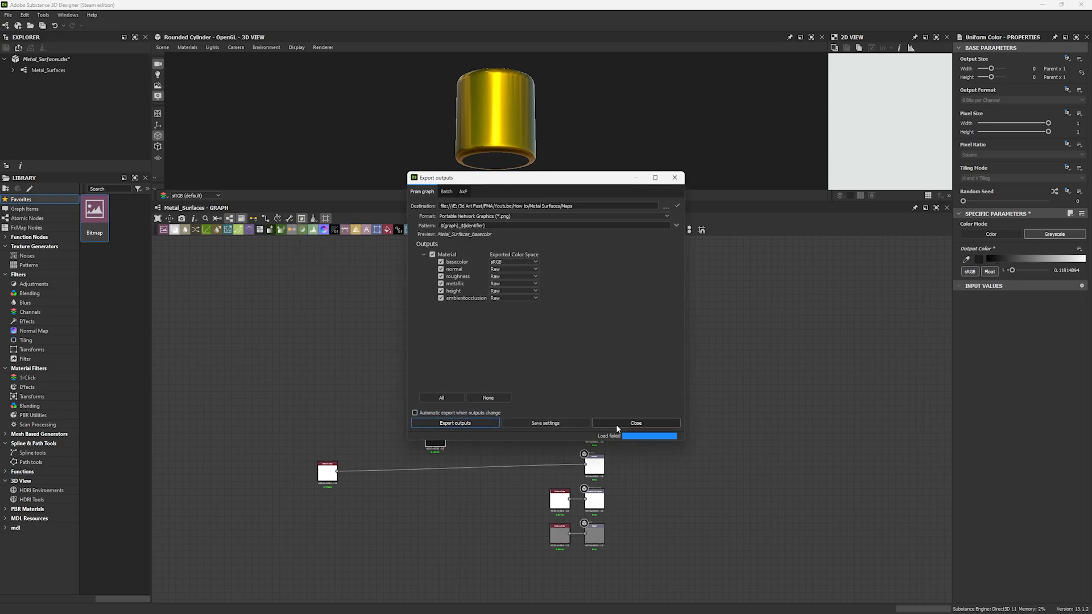
pyautogui.click(475, 424)
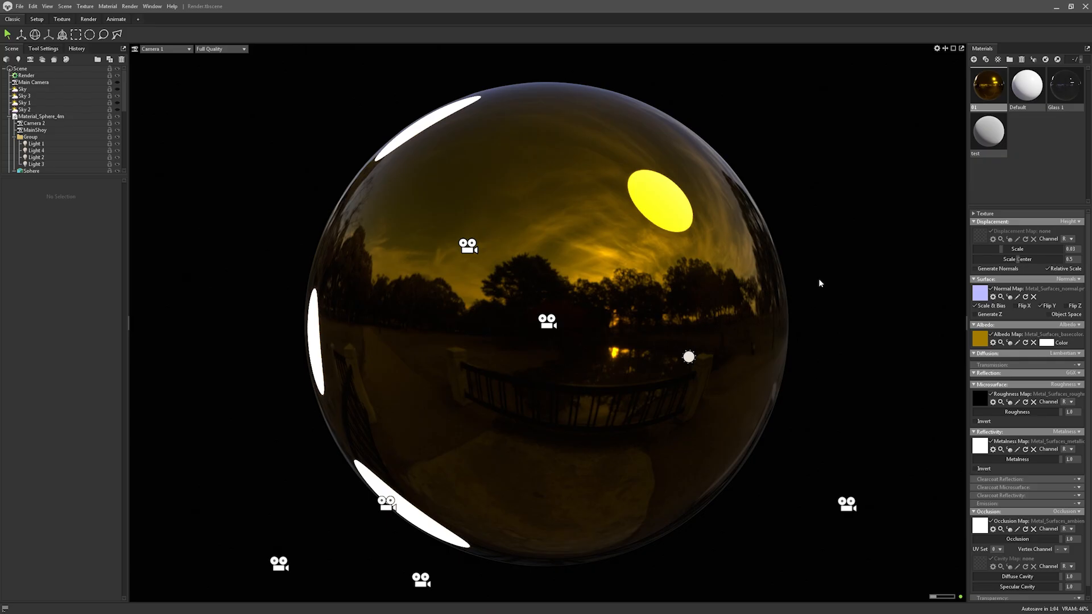
pyautogui.hotkey('alt', 'Tab')
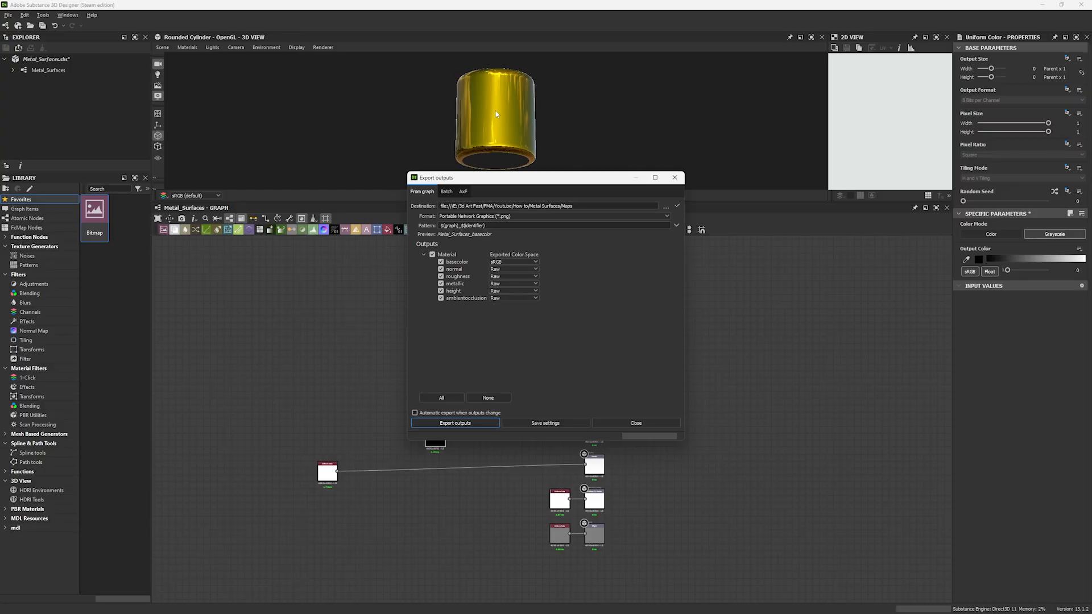
# Step: Brighten the base color Uniform Color node by raising its color value (V) to 0.87
pyautogui.click(675, 178)
pyautogui.scroll(10, 519, 100)
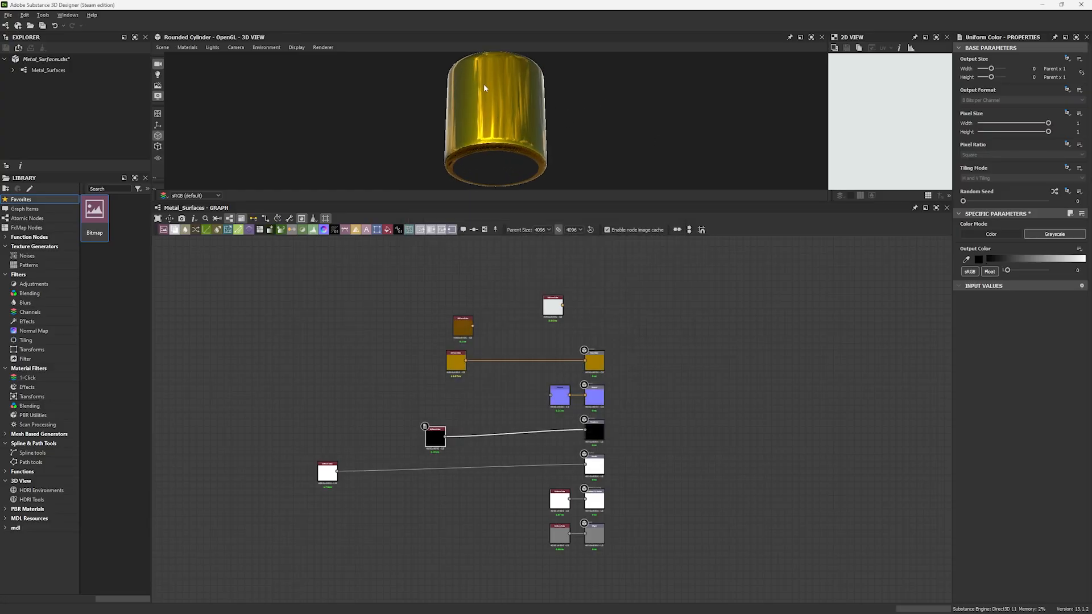
pyautogui.scroll(-10, 498, 132)
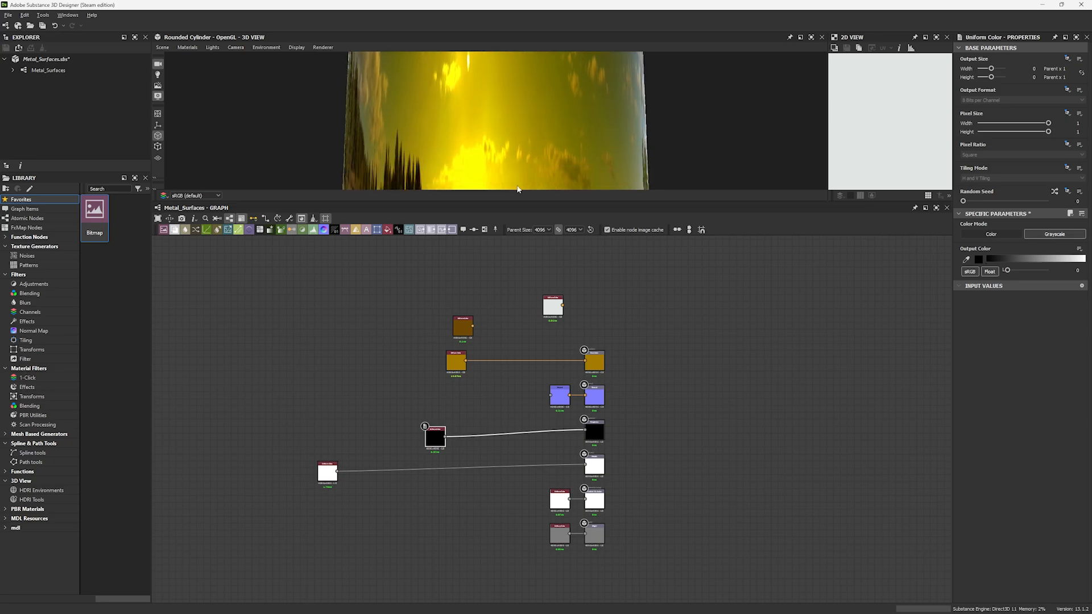
pyautogui.click(456, 361)
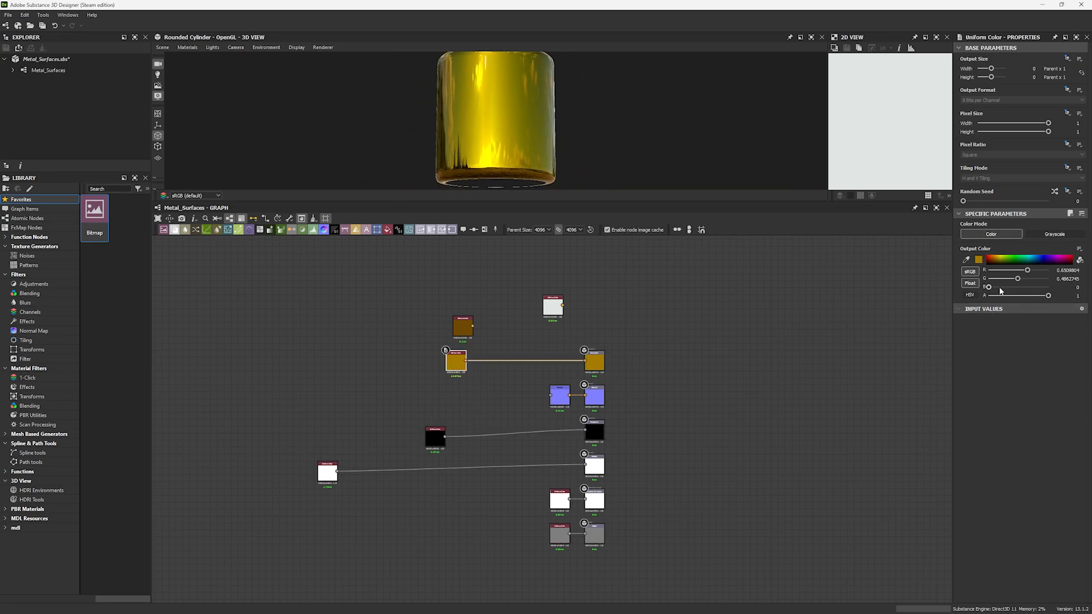
pyautogui.click(979, 260)
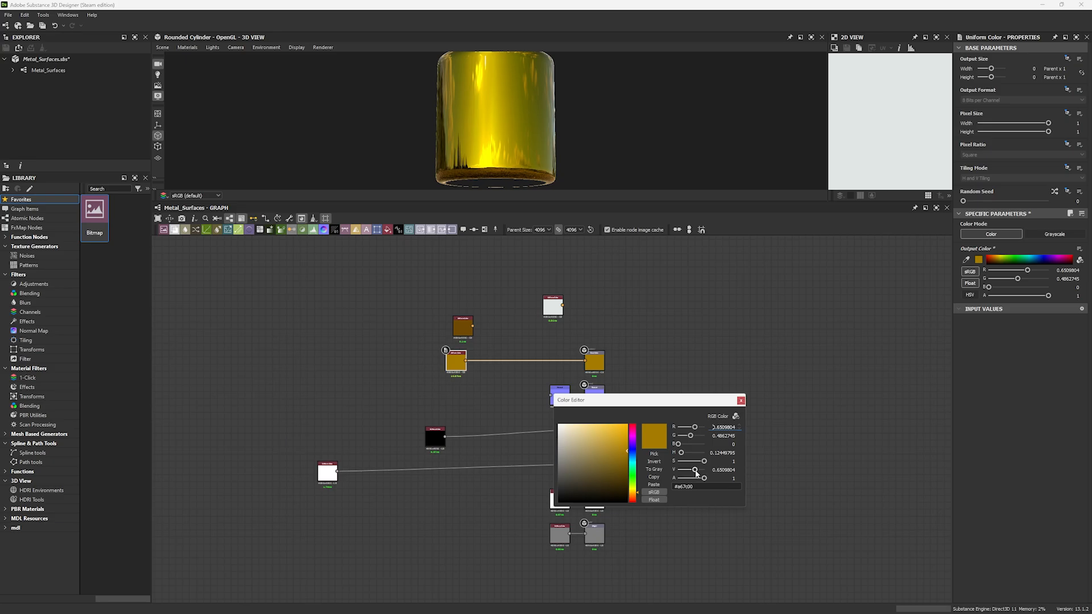
pyautogui.moveTo(695, 471); pyautogui.dragTo(703, 472)
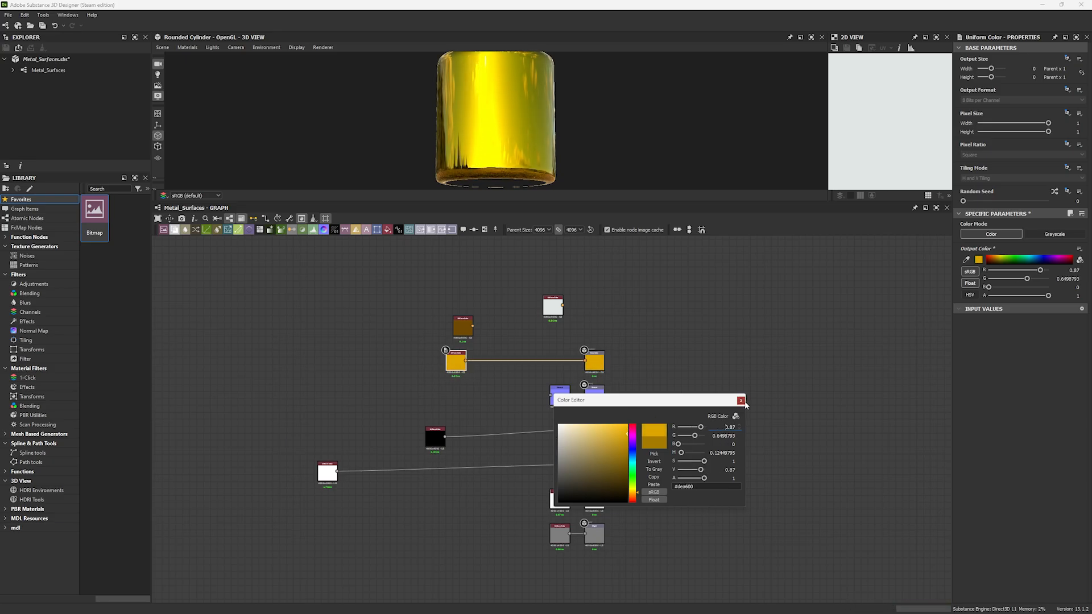
pyautogui.click(741, 400)
# Step: Export only the basecolor output as PNG and view the updated sphere in Marmoset Toolbag
pyautogui.click(290, 218)
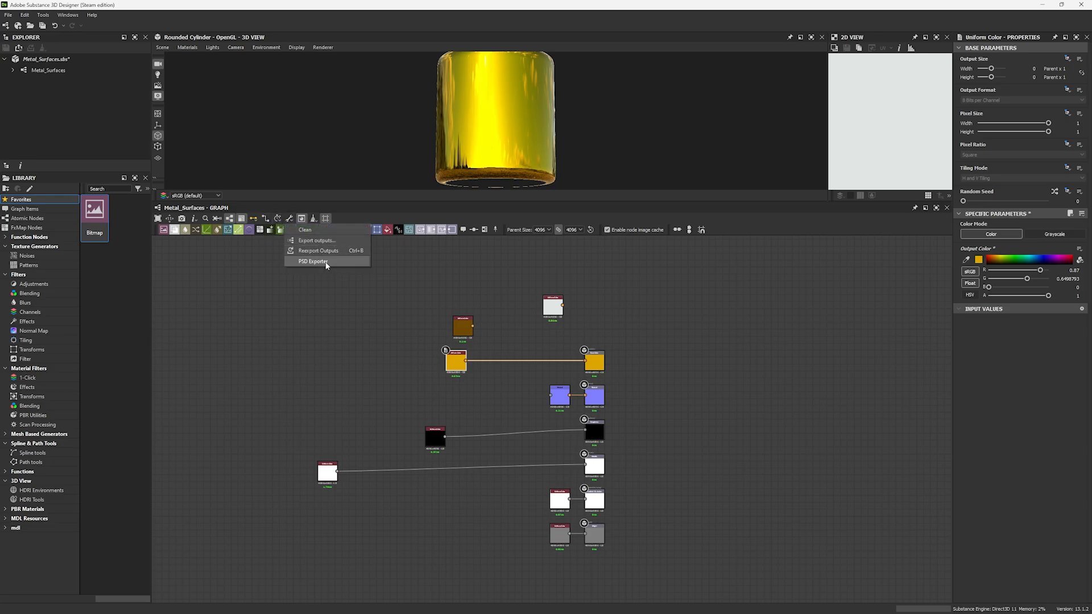
pyautogui.click(312, 239)
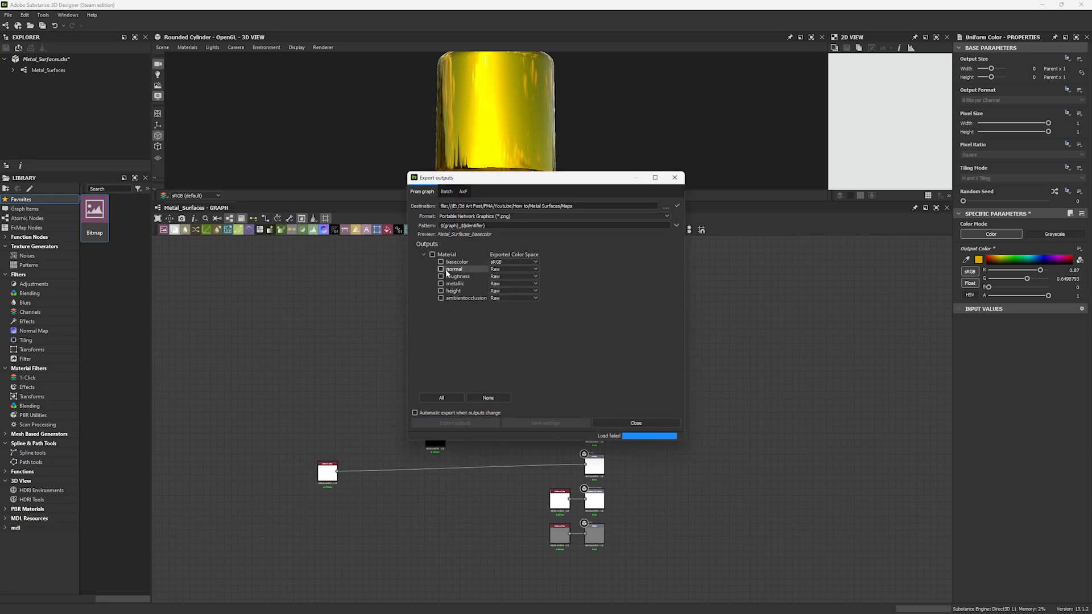
pyautogui.click(441, 262)
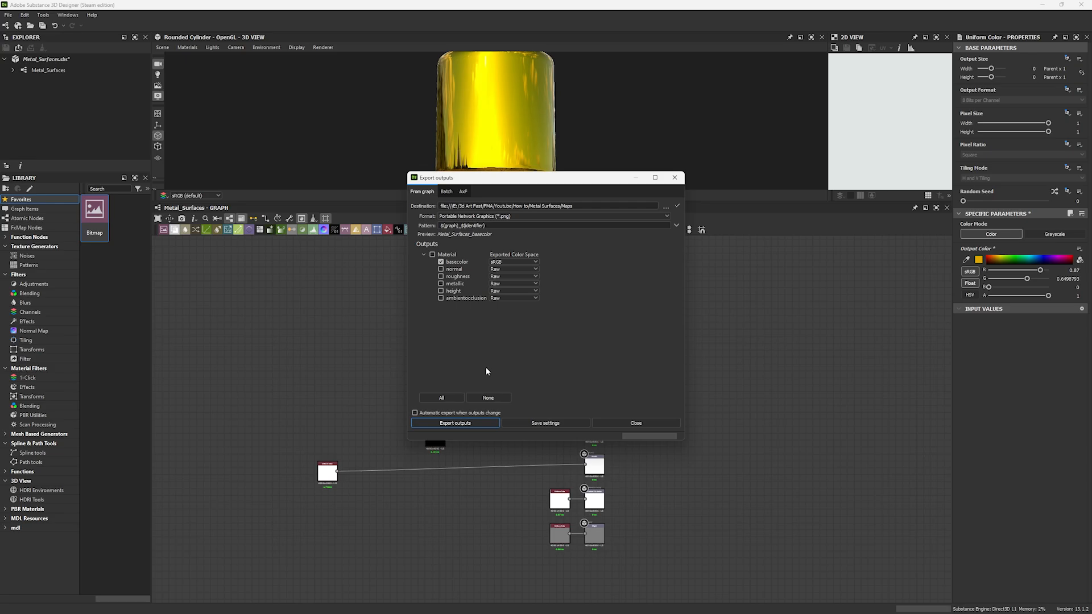
pyautogui.click(455, 423)
pyautogui.hotkey('alt', 'Tab')
pyautogui.hotkey('alt', 'Tab')
pyautogui.click(674, 177)
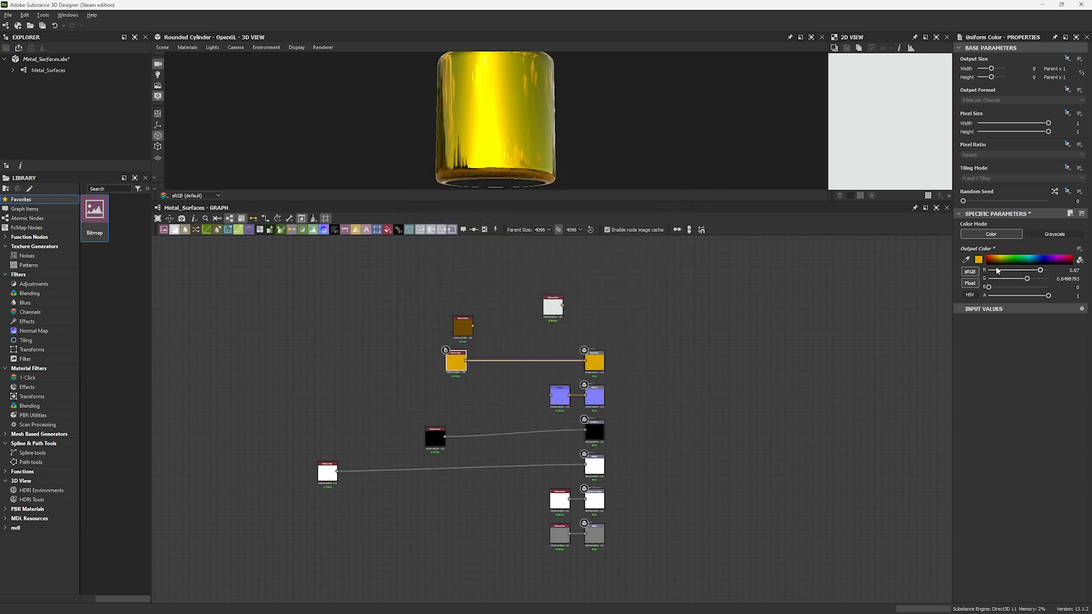
pyautogui.hotkey('alt', 'Tab')
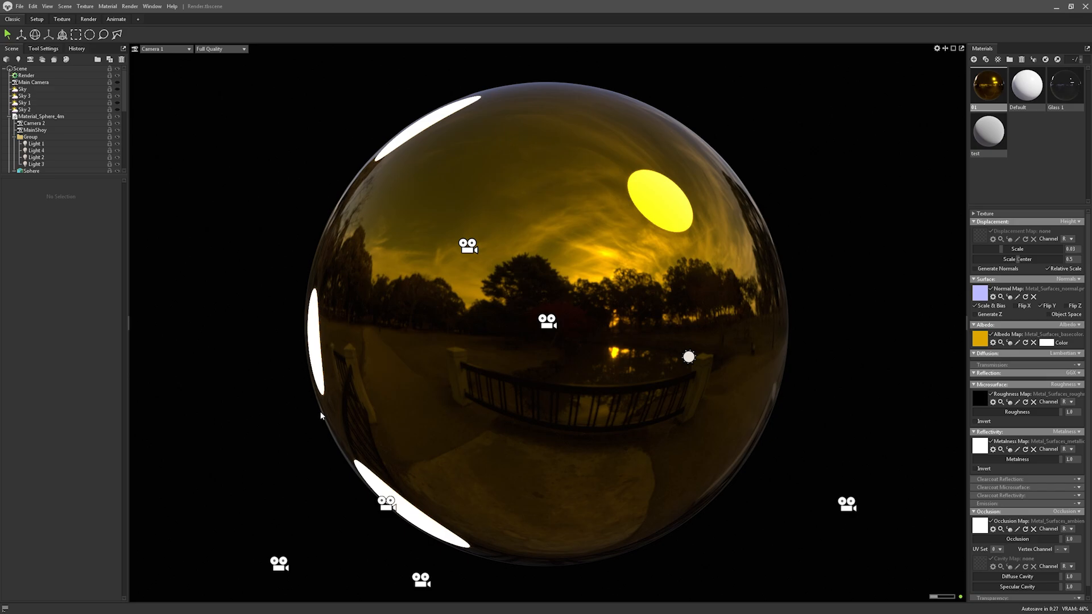
# Step: Return to Substance 3D Designer and set the roughness Uniform Color node's grayscale value to 0.24
pyautogui.hotkey('alt', 'Tab')
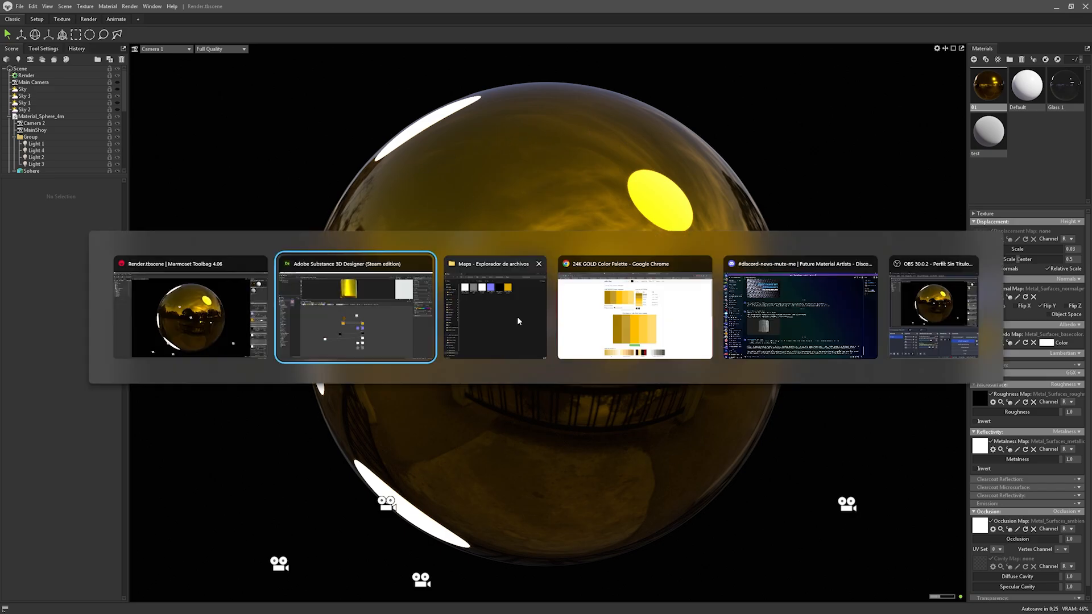
pyautogui.click(435, 437)
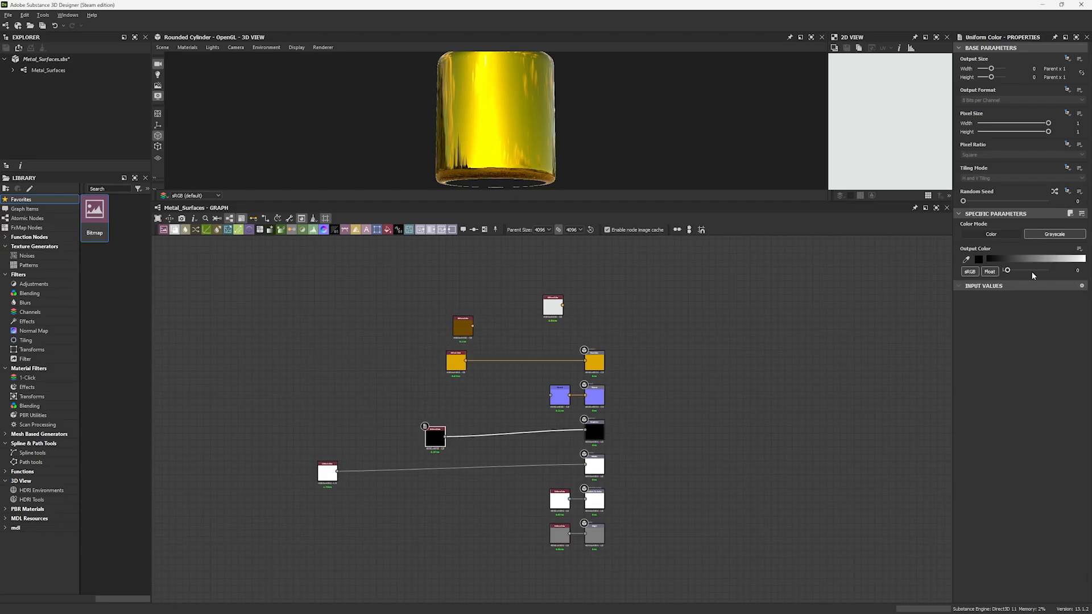
pyautogui.moveTo(1007, 270); pyautogui.dragTo(1018, 271)
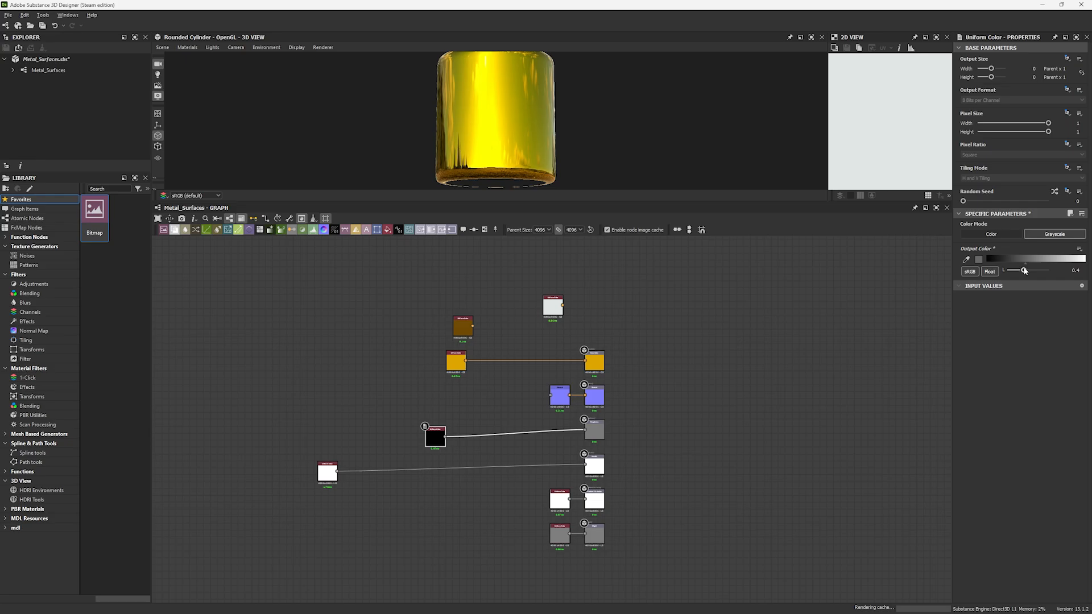
# Step: Export the basecolor and roughness outputs as PNG and check the sphere's blurred reflections in Marmoset Toolbag
pyautogui.click(290, 219)
pyautogui.click(299, 240)
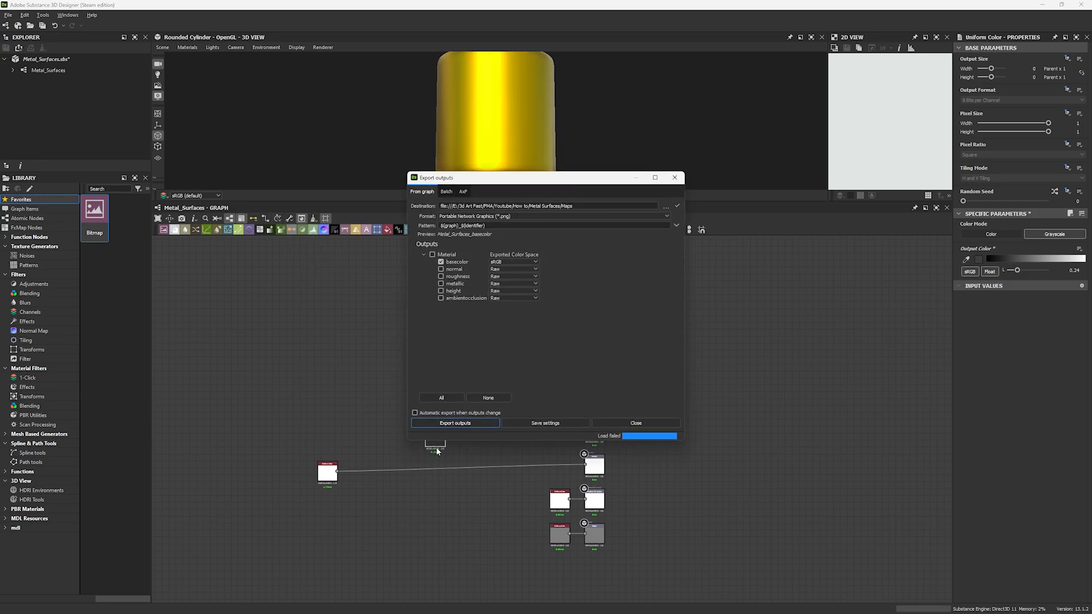
pyautogui.click(435, 422)
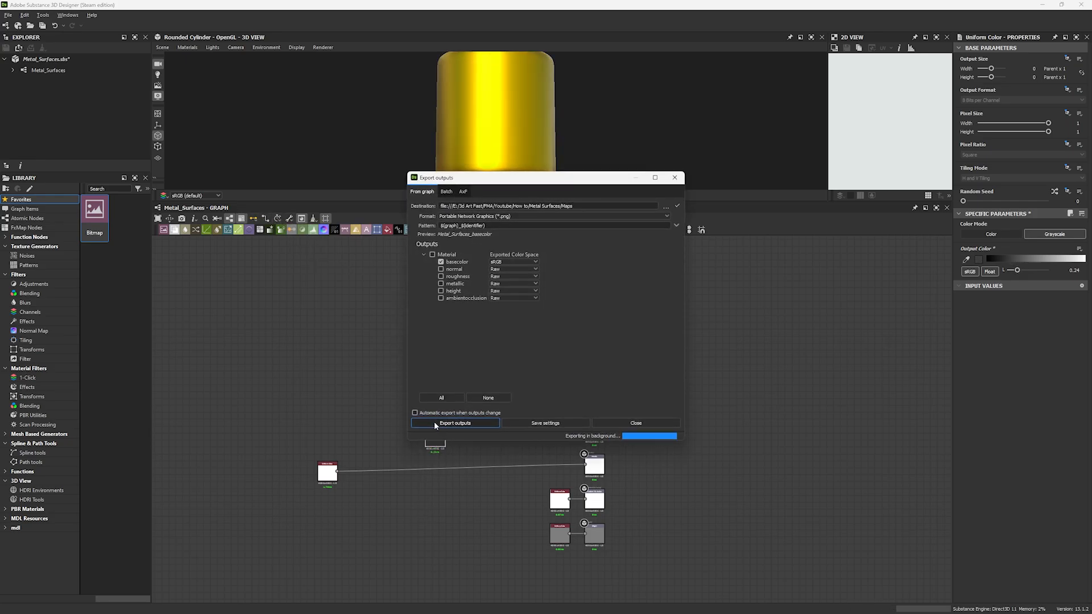
pyautogui.click(439, 277)
pyautogui.click(469, 421)
pyautogui.hotkey('alt', 'Tab')
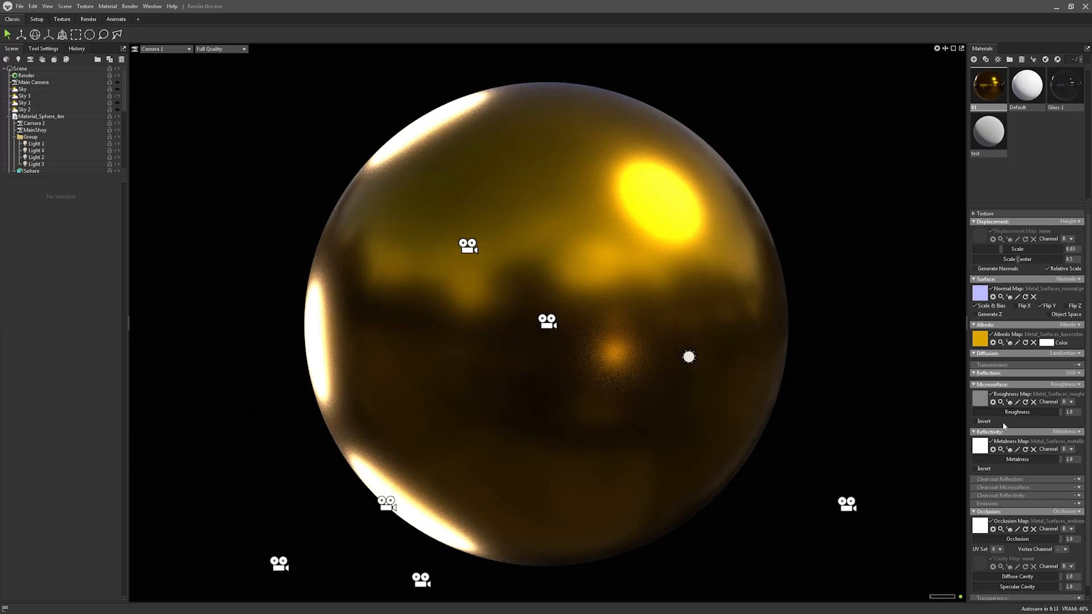
pyautogui.click(1047, 343)
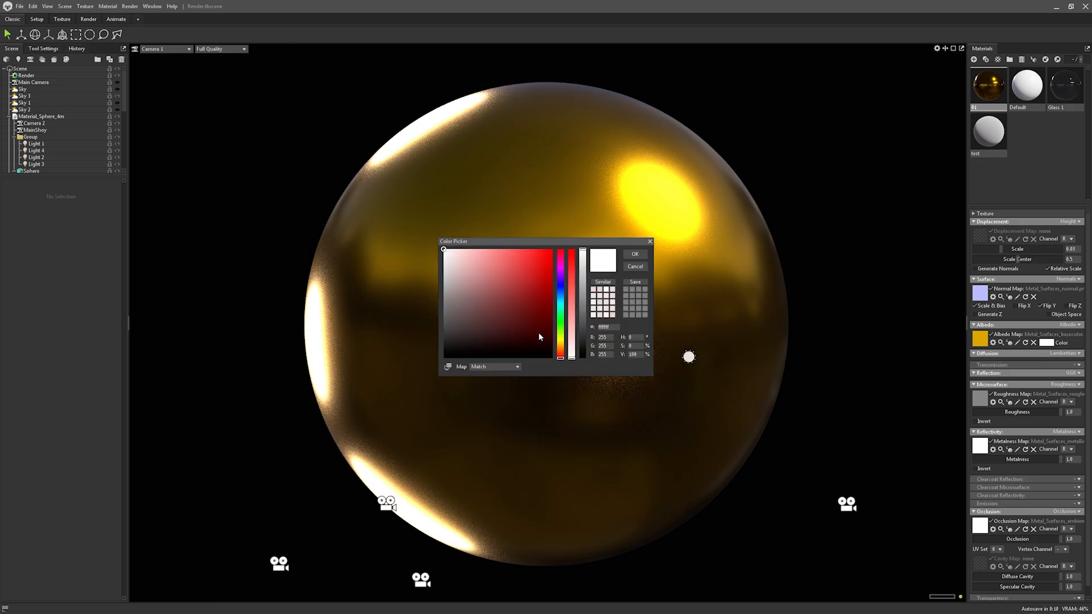
pyautogui.click(650, 243)
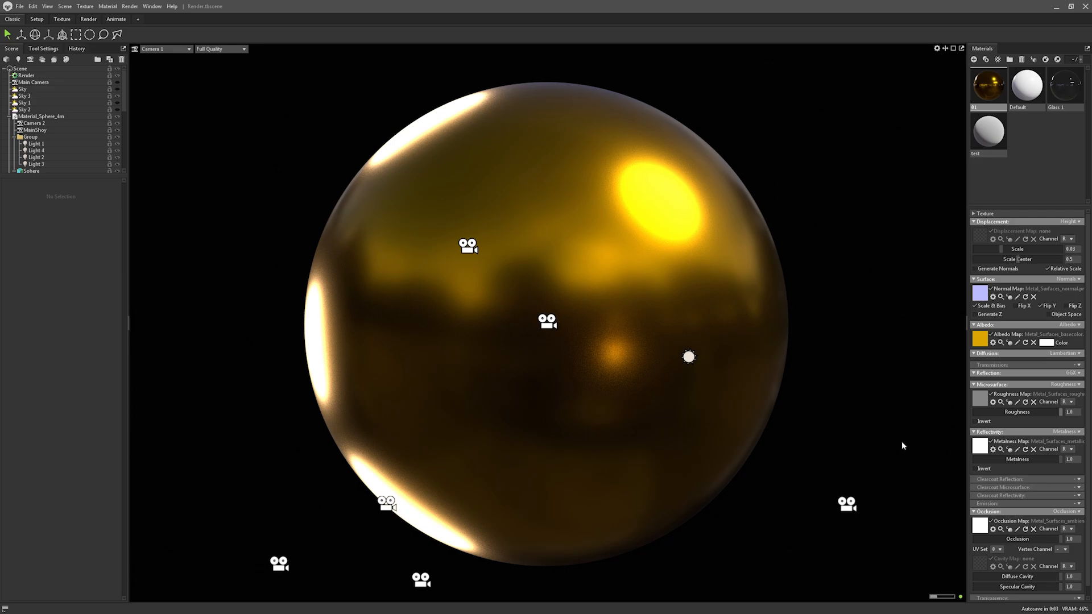
# Step: Go back to Substance 3D Designer and raise the roughness node's grayscale value to 0.47
pyautogui.hotkey('alt', 'Tab')
pyautogui.click(359, 326)
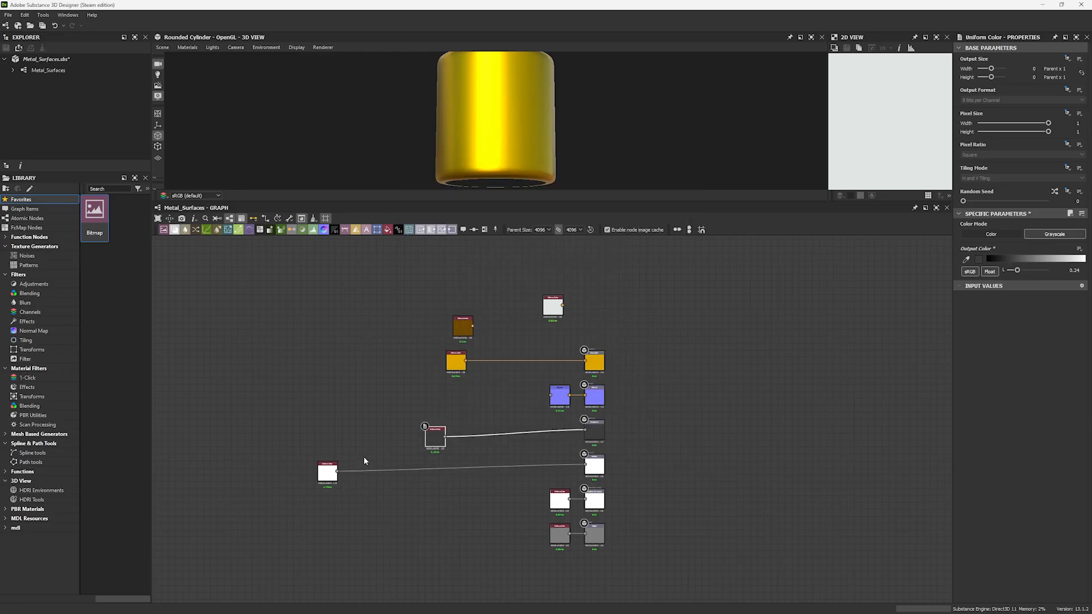
pyautogui.click(1026, 270)
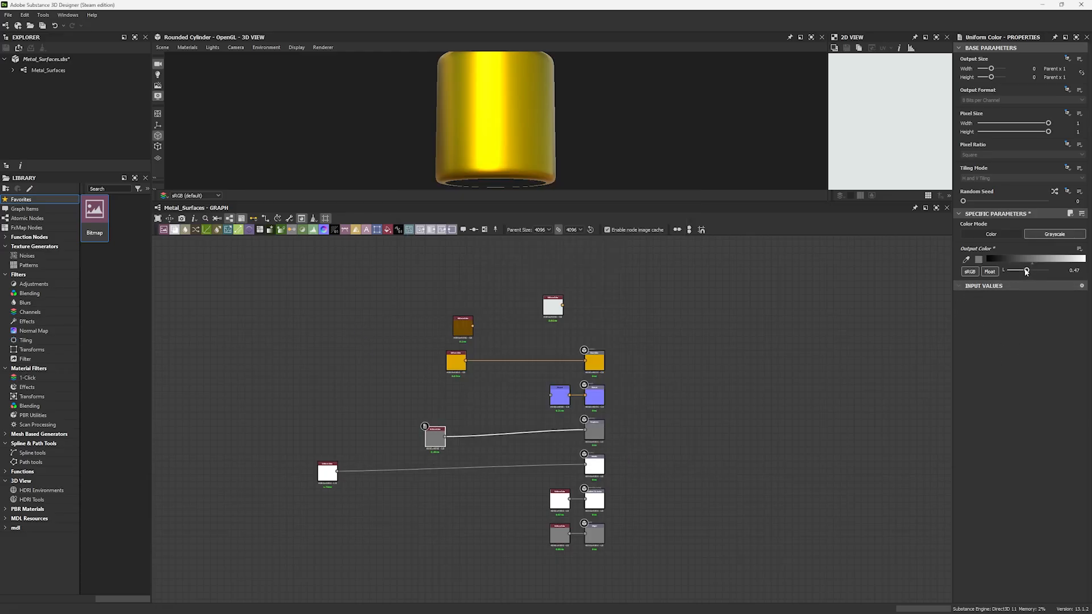
# Step: Export the basecolor and roughness maps again and view the rougher sphere in Marmoset Toolbag
pyautogui.click(290, 219)
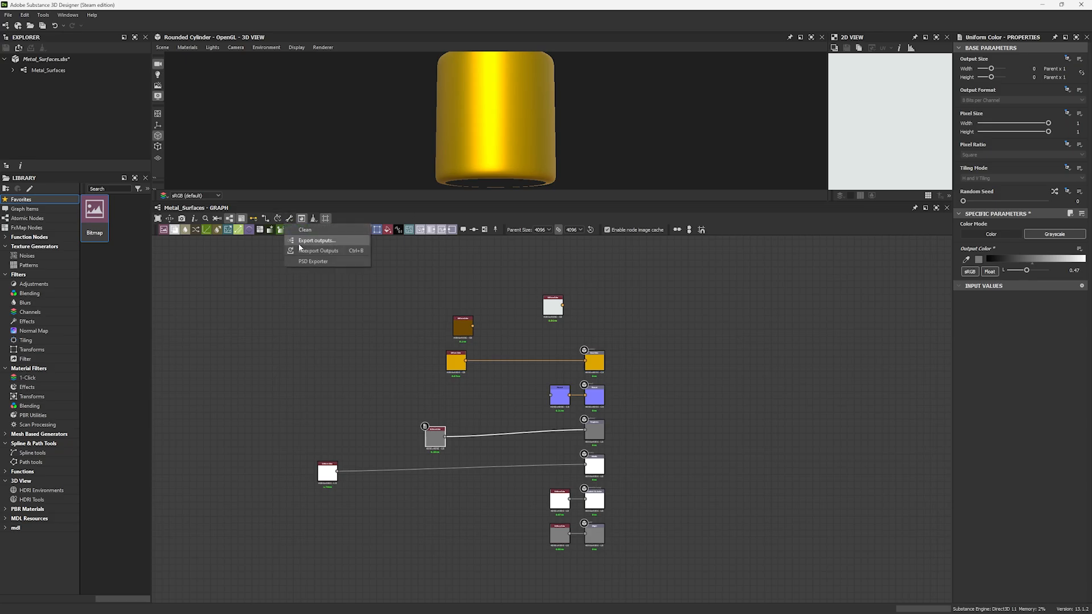
pyautogui.click(303, 244)
pyautogui.hotkey('alt', 'Tab')
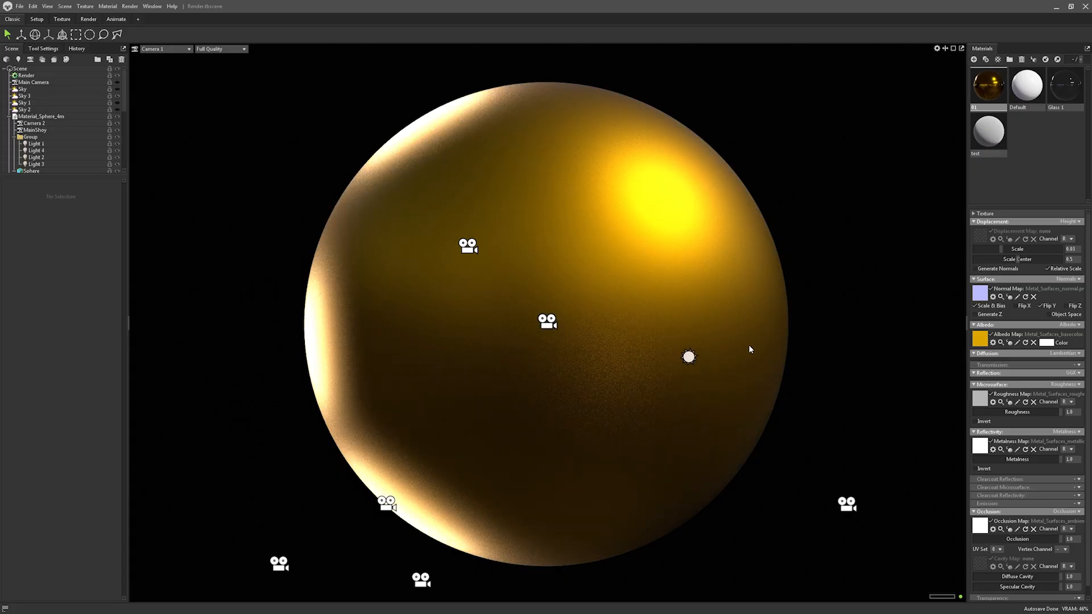
# Step: Switch to Chrome and copy the hex code #ffdc73 from the 24K GOLD Color Palette page
pyautogui.hotkey('alt', 'Tab')
pyautogui.hotkey('alt', 'Tab')
pyautogui.click(605, 318)
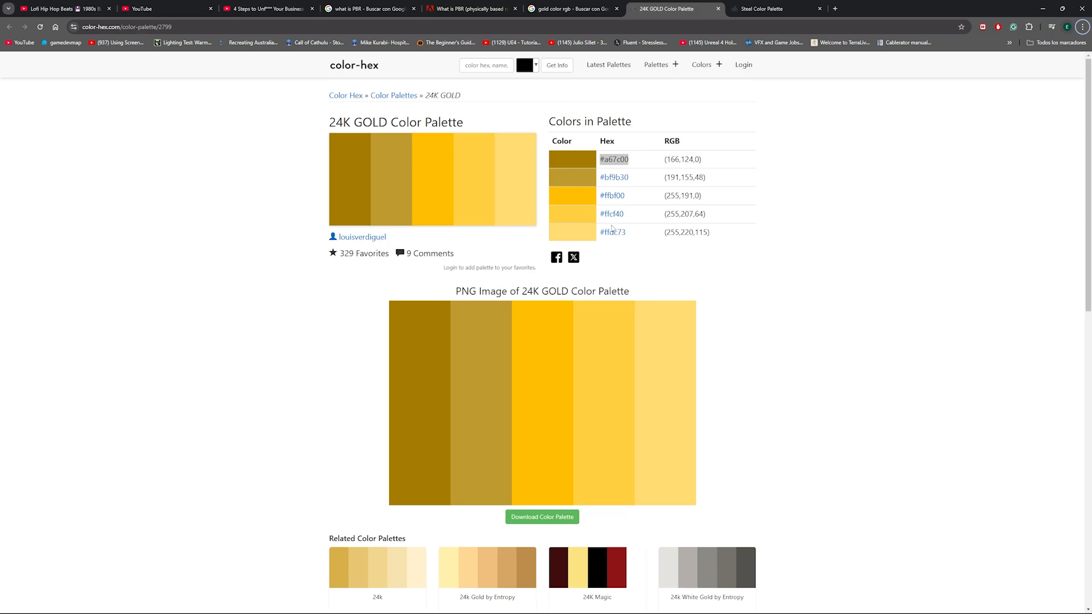
pyautogui.moveTo(630, 234); pyautogui.dragTo(598, 233)
pyautogui.hotkey('ctrl', 'c')
# Step: Return to Substance 3D Designer and set the base color's Uniform Color node to #ffdc73
pyautogui.hotkey('alt', 'Tab')
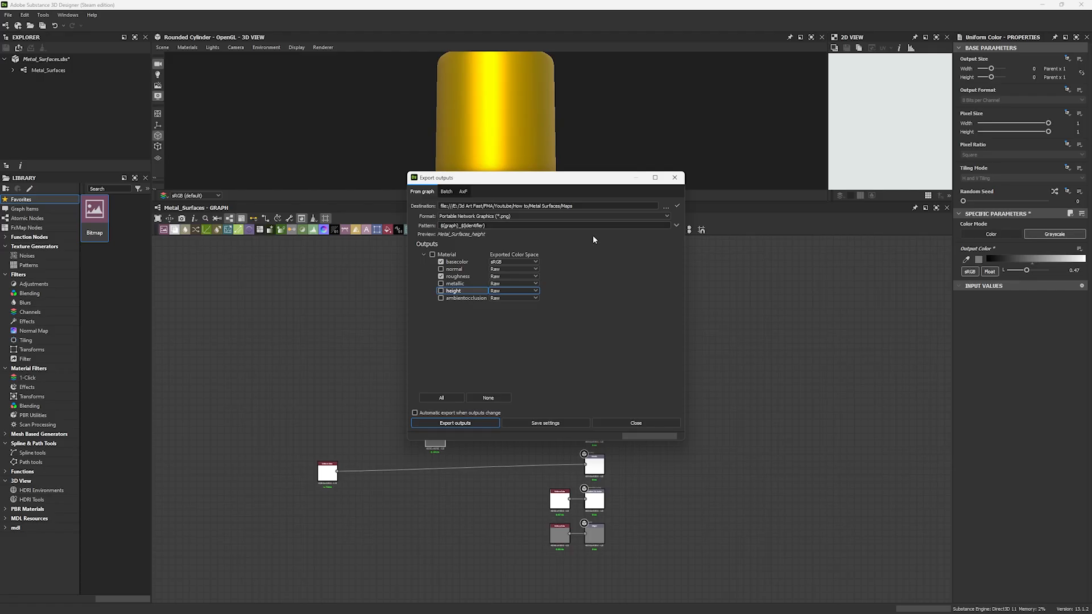
pyautogui.click(675, 178)
pyautogui.click(456, 361)
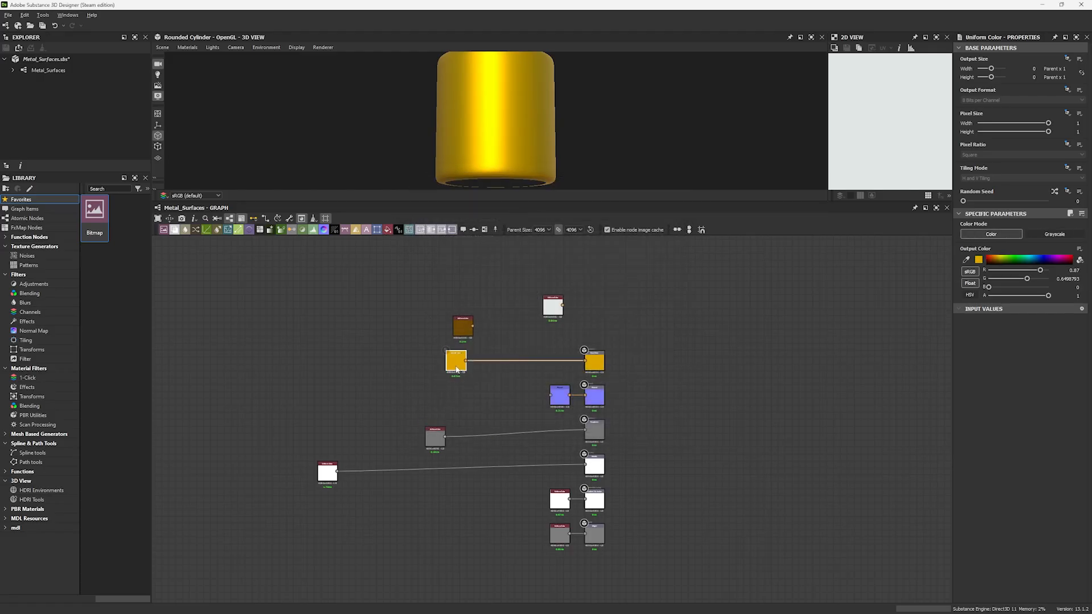
pyautogui.click(979, 260)
pyautogui.doubleClick(691, 501)
pyautogui.hotkey('ctrl', 'v')
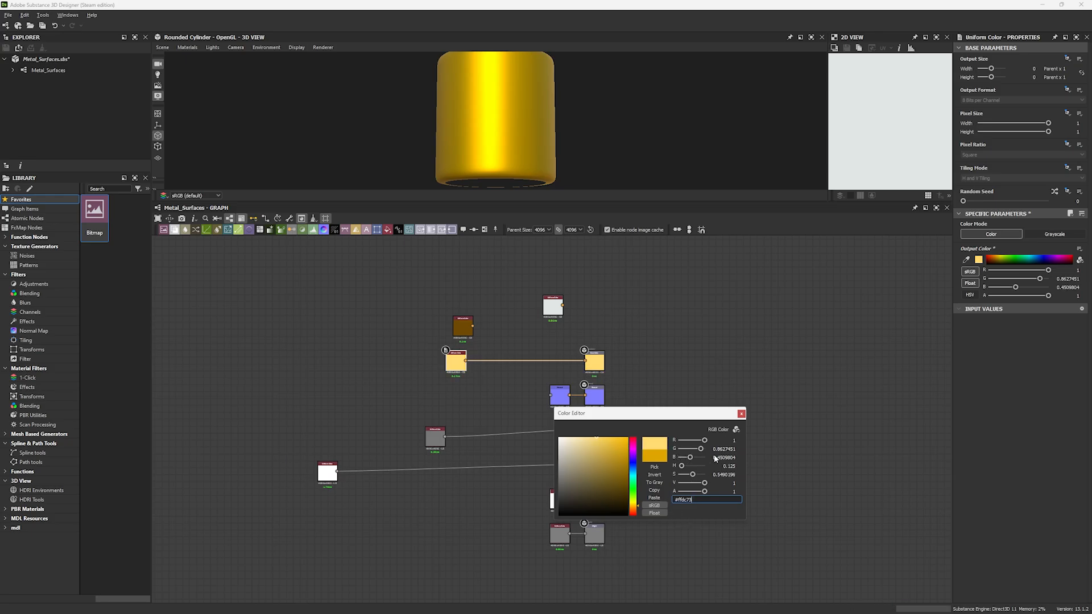
pyautogui.click(742, 414)
# Step: Export the basecolor and roughness outputs with the lighter gold and view the sphere in Marmoset Toolbag
pyautogui.click(279, 230)
pyautogui.click(292, 237)
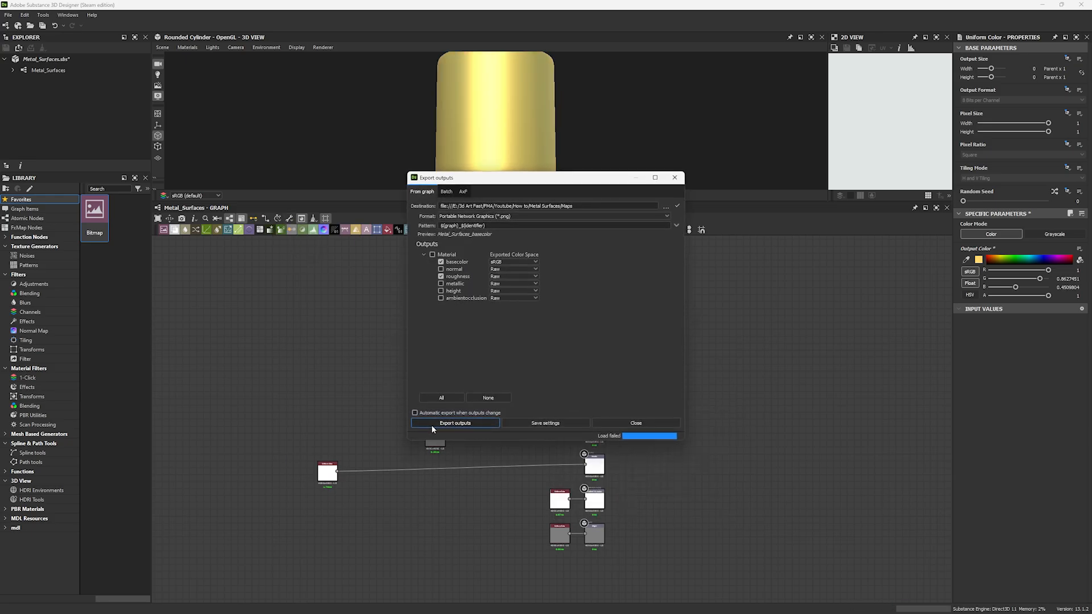
pyautogui.click(432, 425)
pyautogui.hotkey('alt', 'Tab')
pyautogui.hotkey('alt', 'Tab')
pyautogui.hotkey('alt', 'Tab')
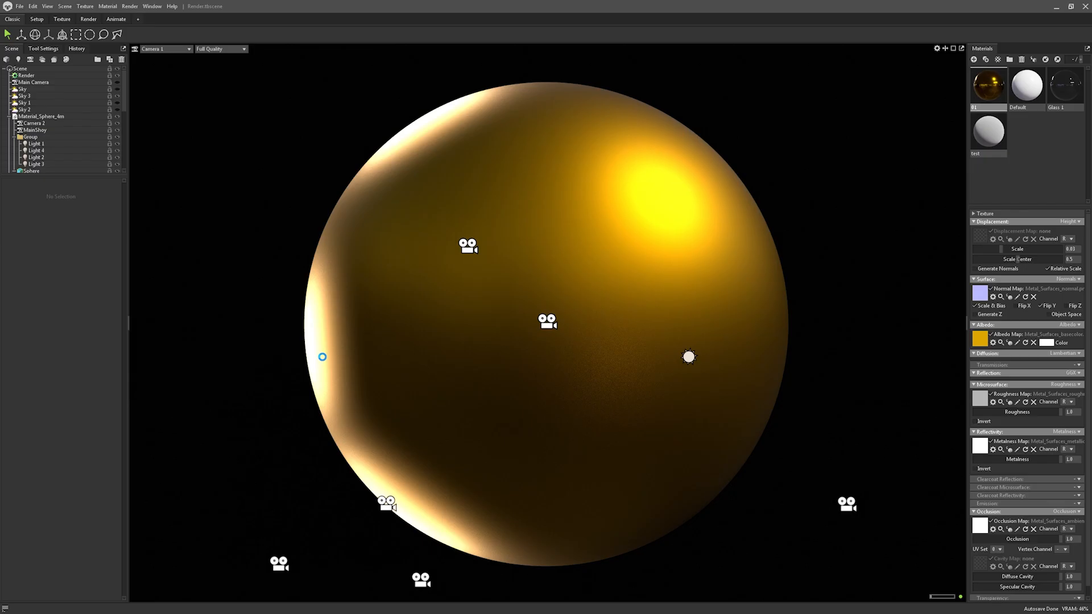
# Step: Return to Substance 3D Designer and lower the roughness Uniform Color node's grayscale value to 0.15
pyautogui.hotkey('alt', 'Tab')
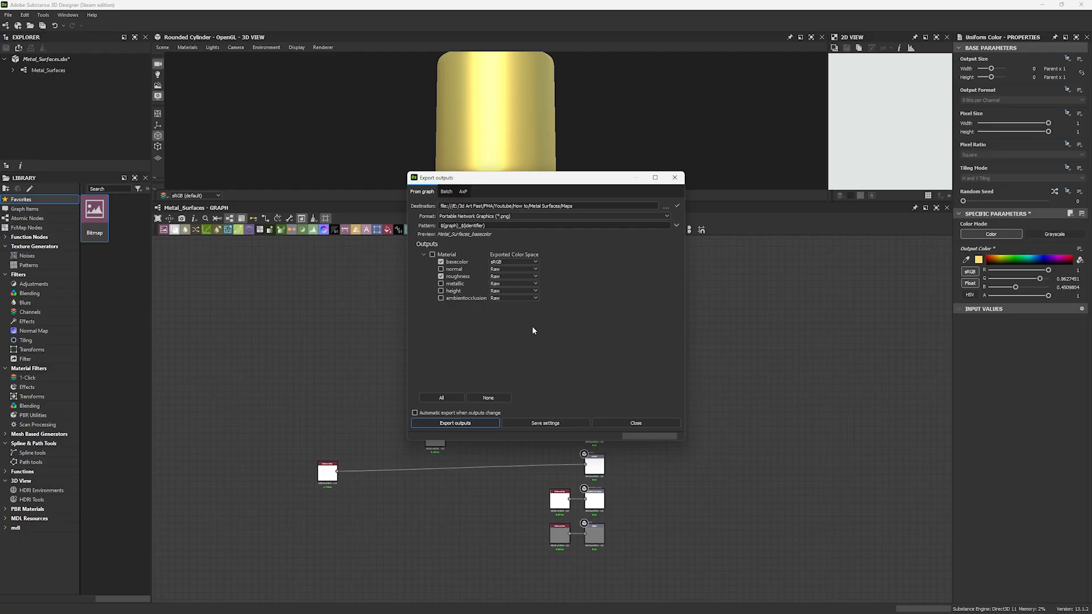
pyautogui.click(675, 177)
pyautogui.click(435, 437)
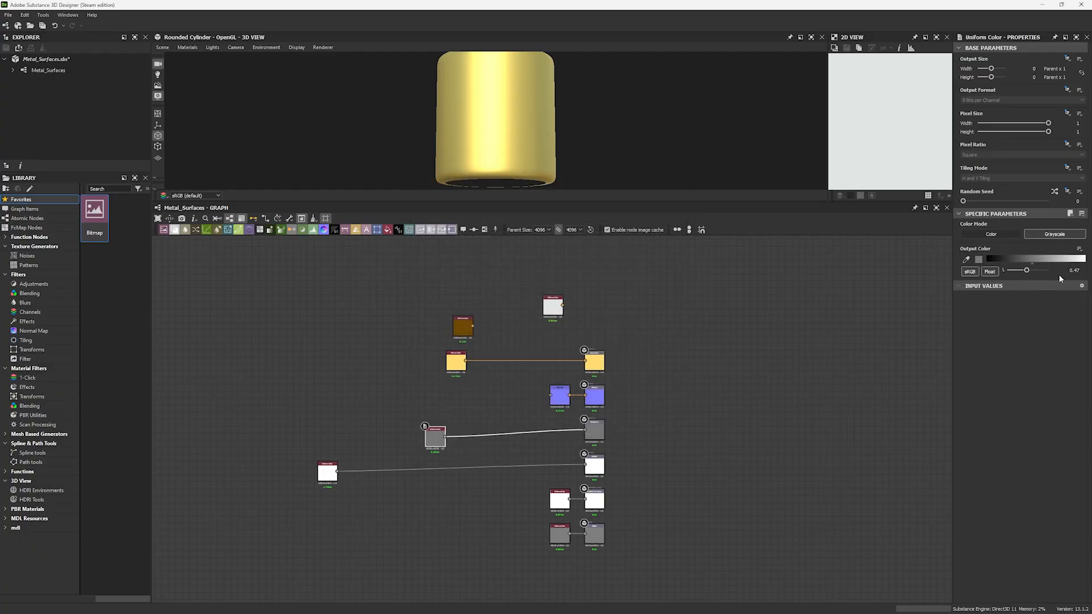
pyautogui.moveTo(1021, 271); pyautogui.dragTo(1013, 271)
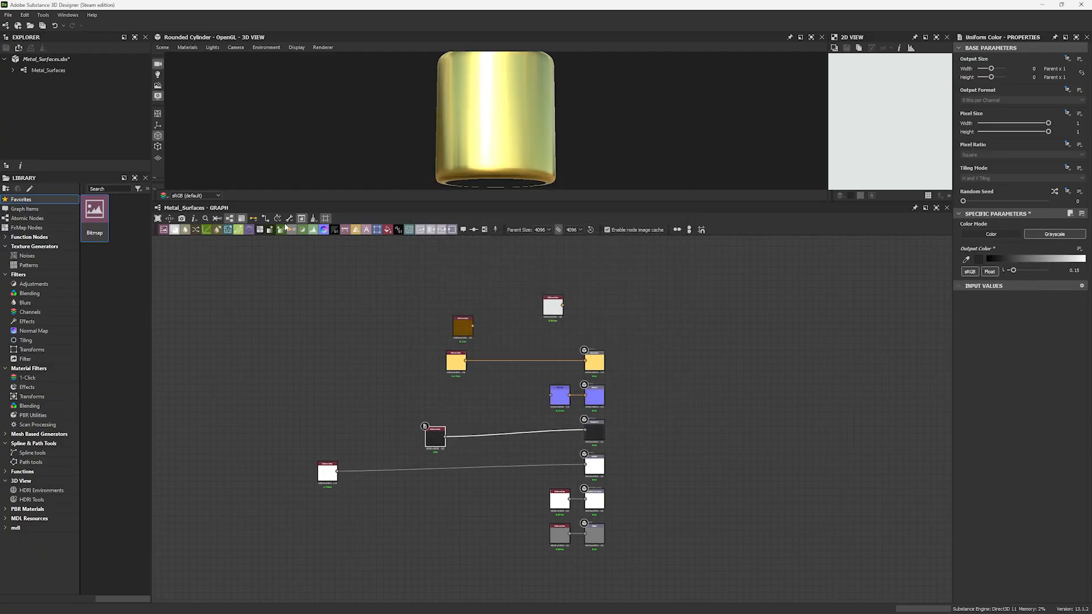
# Step: Re-export the basecolor and roughness maps as PNG and switch to Marmoset Toolbag
pyautogui.click(286, 228)
pyautogui.click(301, 243)
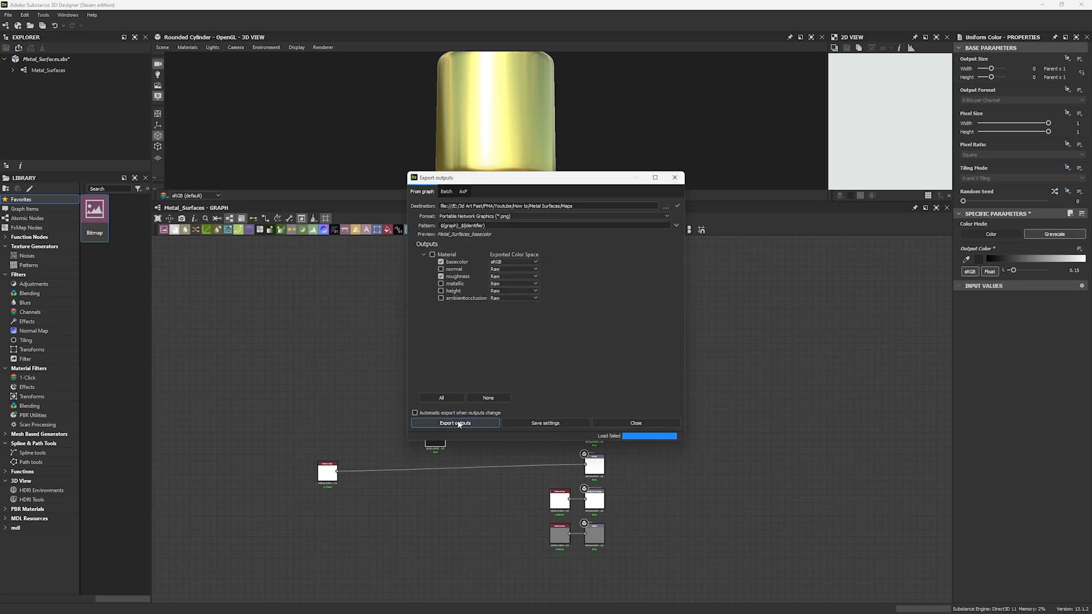
pyautogui.click(459, 424)
pyautogui.hotkey('alt', 'Tab')
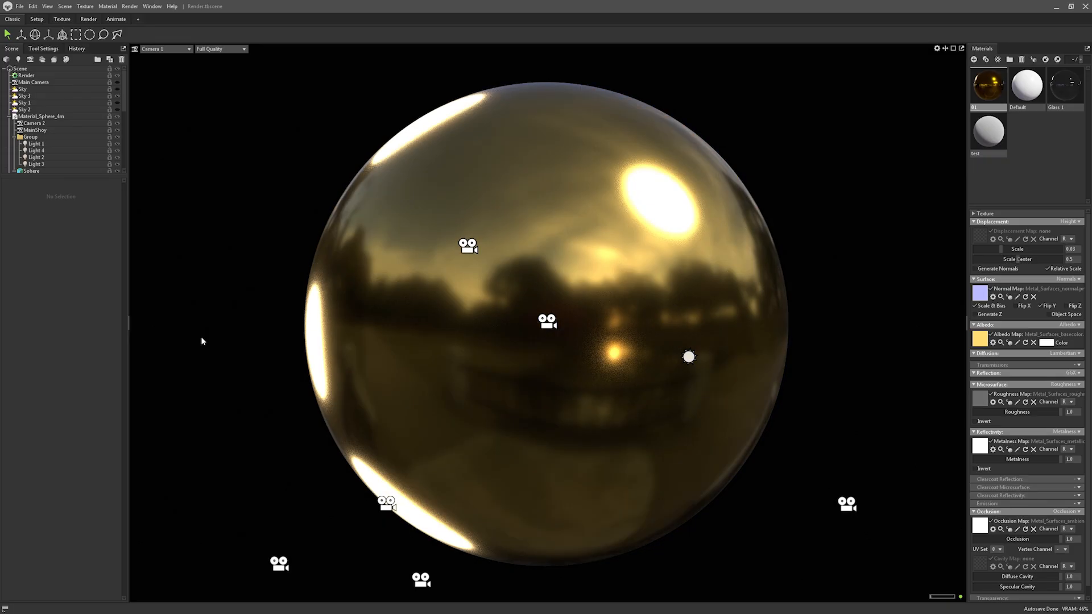
# Step: Rotate the environment lighting and compare the sphere's reflections under the different skies, ending with the first Sky selected
pyautogui.keyDown('shift'); pyautogui.moveTo(202, 341); pyautogui.dragTo(436, 444); pyautogui.keyUp('shift')
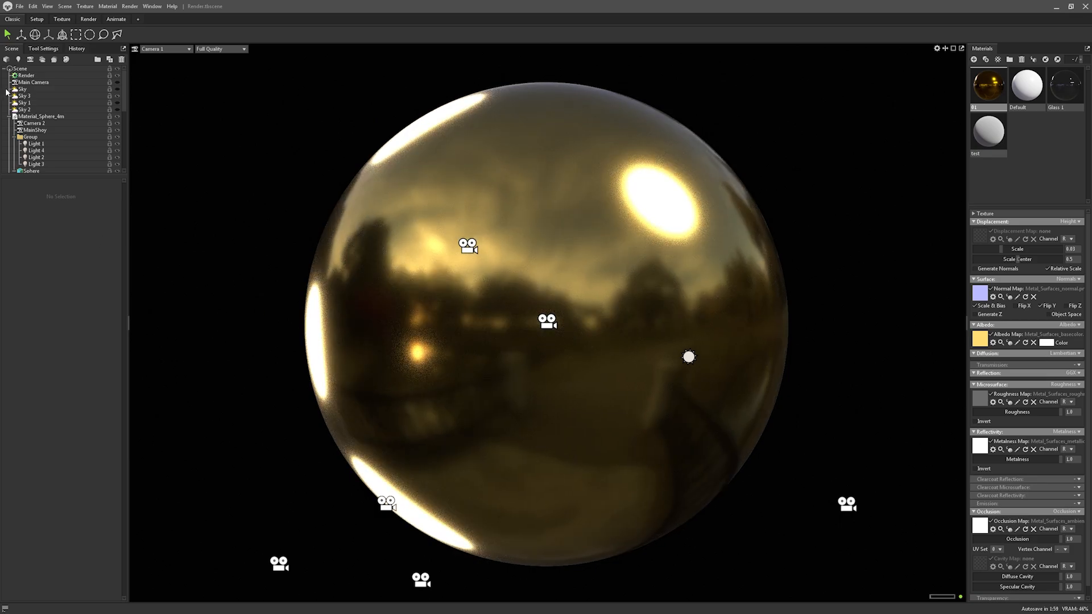
pyautogui.click(117, 90)
pyautogui.click(118, 97)
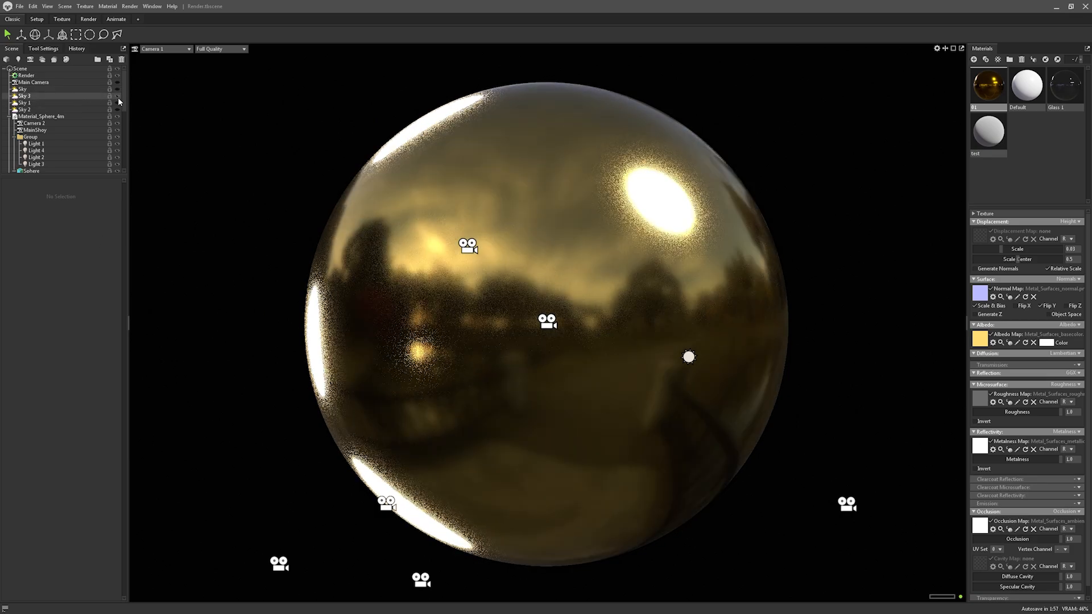
pyautogui.click(119, 108)
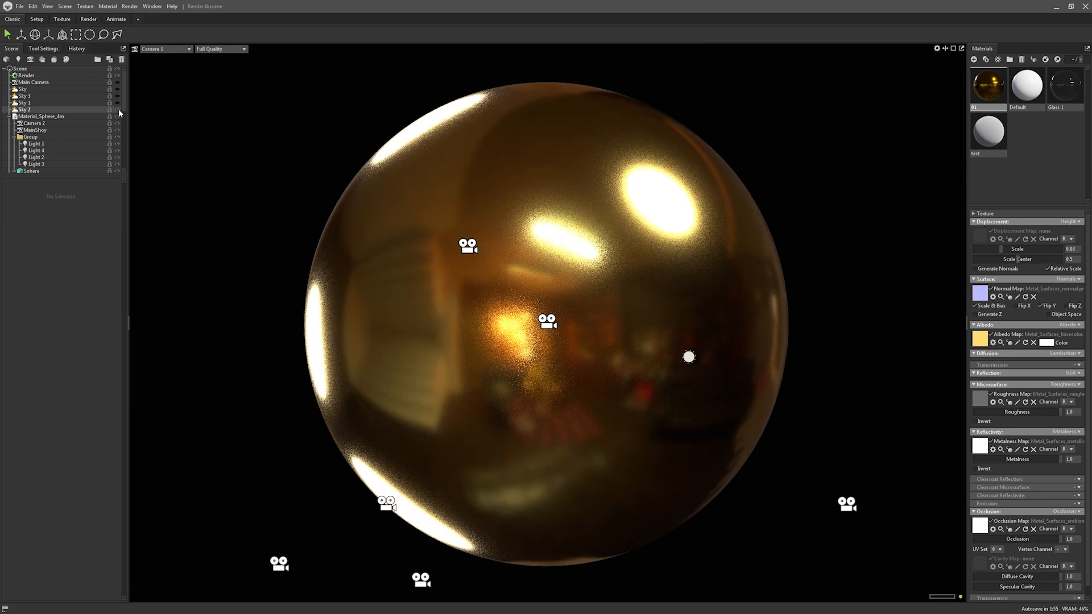
pyautogui.click(118, 89)
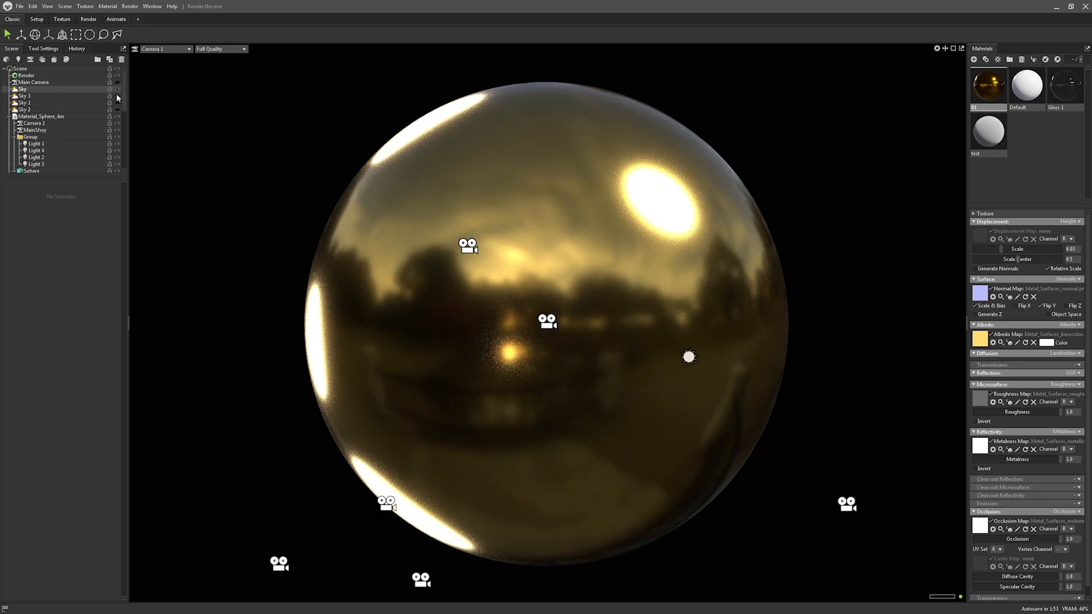
pyautogui.click(59, 89)
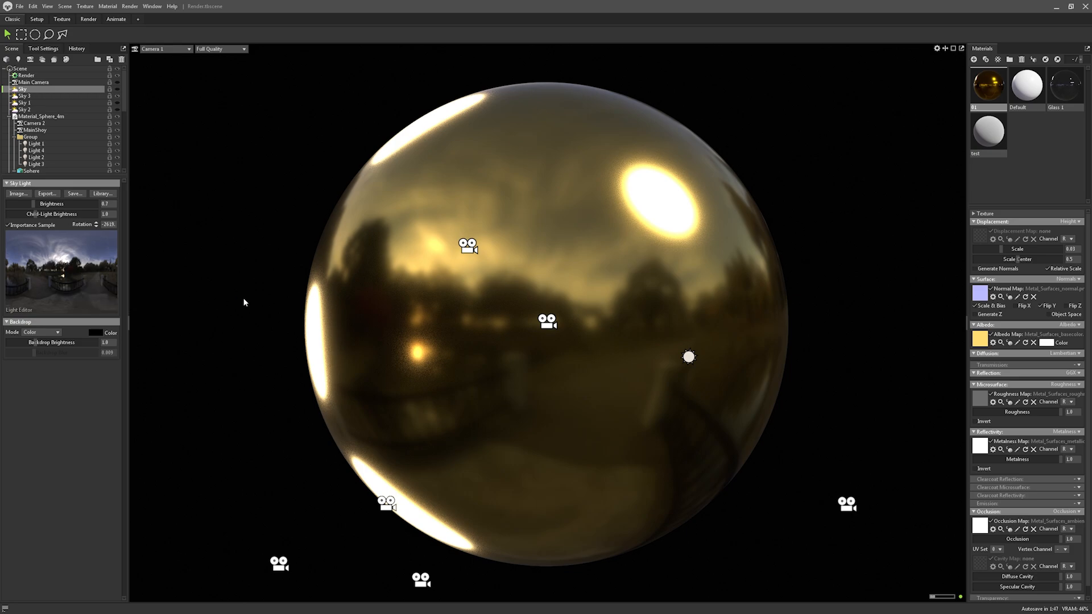
# Step: Check the base color's Uniform Color node in Substance 3D Designer, then copy hex code #ffbf00 from the 24K GOLD palette in Chrome
pyautogui.hotkey('alt', 'Tab')
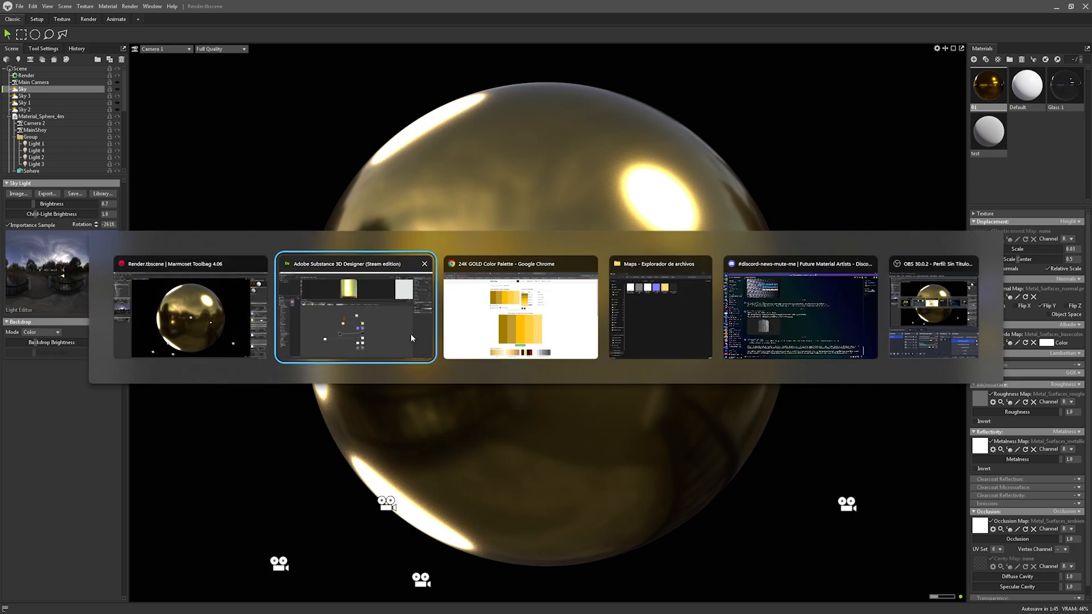
pyautogui.click(675, 178)
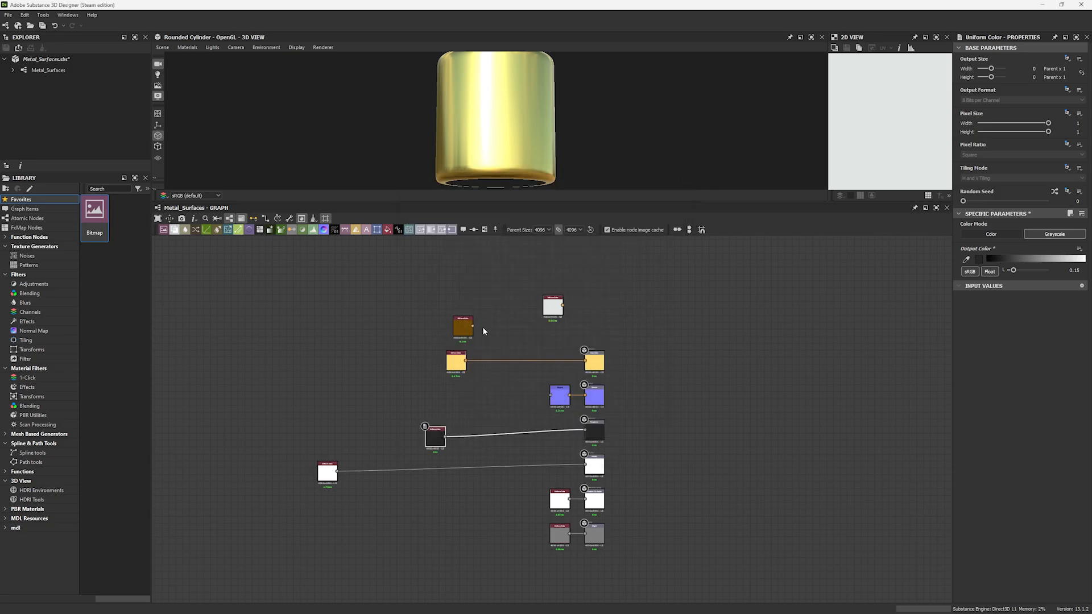
pyautogui.click(455, 361)
pyautogui.hotkey('alt', 'Tab')
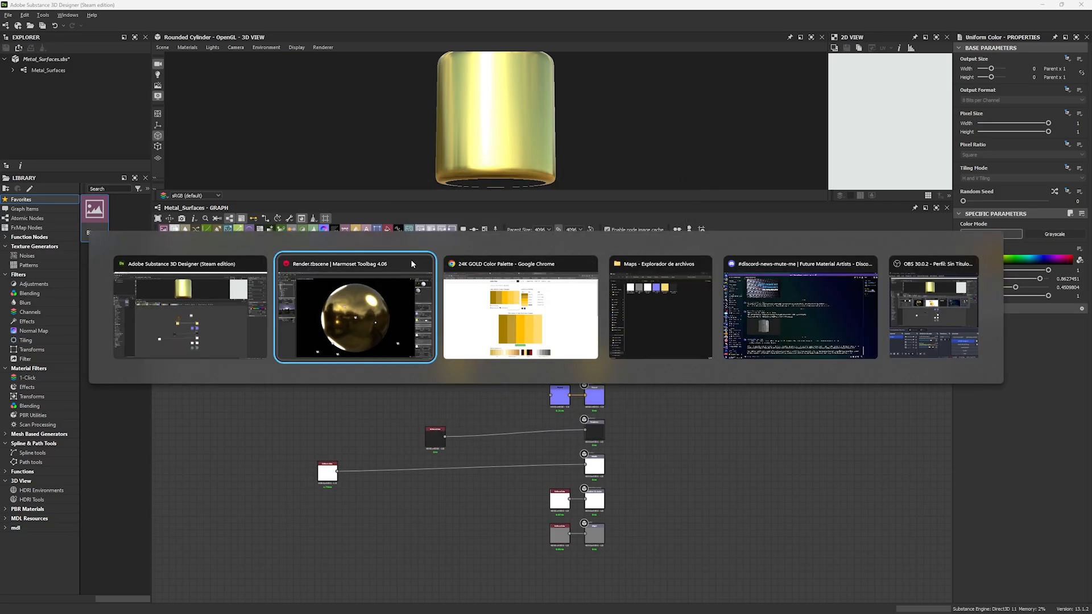
pyautogui.moveTo(626, 196); pyautogui.dragTo(597, 196)
pyautogui.hotkey('ctrl', 'c')
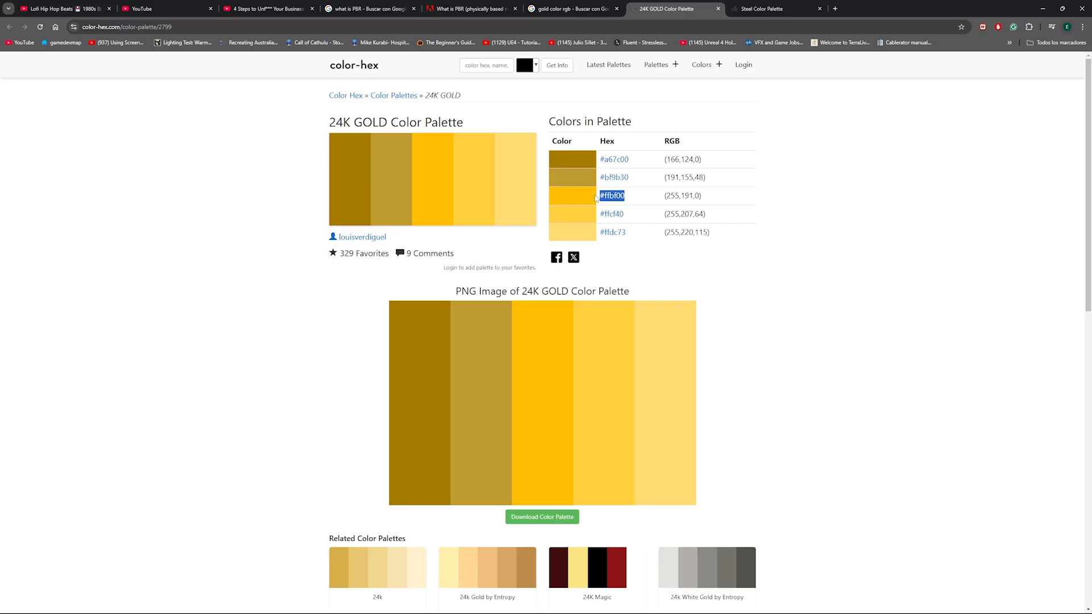
# Step: Return to Substance 3D Designer and set the base color's Uniform Color node to #ffbf00
pyautogui.hotkey('alt', 'Tab')
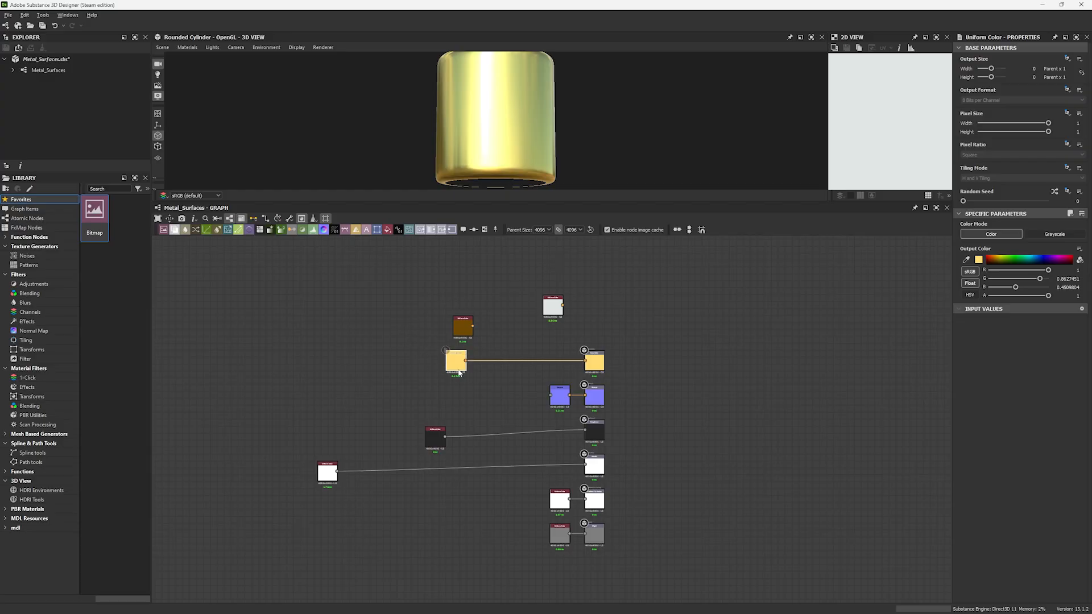
pyautogui.click(979, 260)
pyautogui.moveTo(695, 513); pyautogui.dragTo(663, 514)
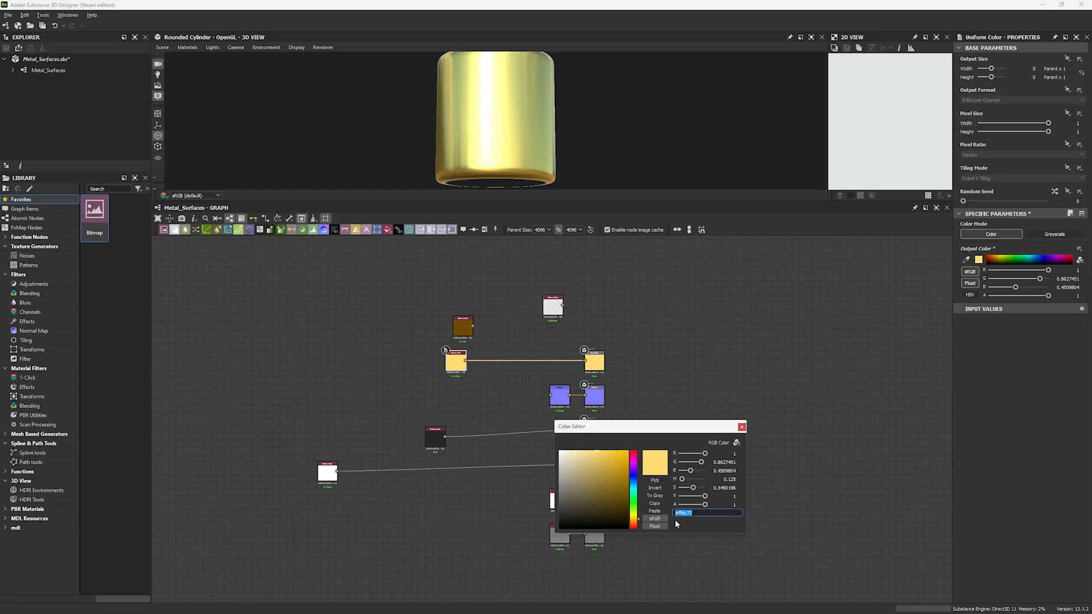
pyautogui.hotkey('ctrl', 'v')
pyautogui.press('Return')
# Step: Export the basecolor and roughness outputs with the saturated gold, view the sphere in Marmoset Toolbag, and return to close the export dialog
pyautogui.click(289, 218)
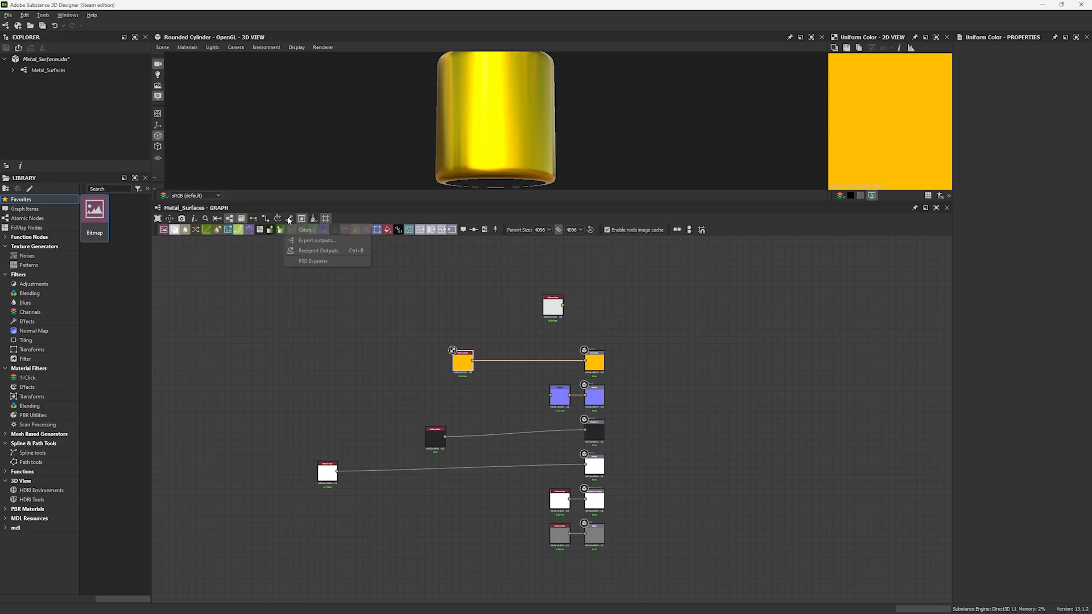
pyautogui.click(313, 246)
pyautogui.hotkey('alt', 'Tab')
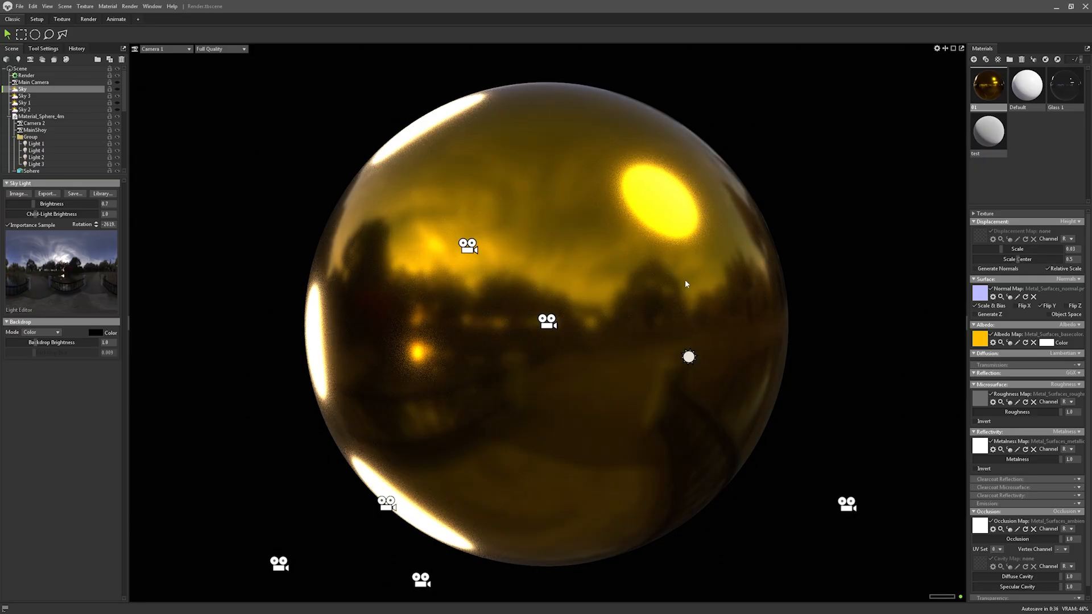
pyautogui.hotkey('alt', 'Tab')
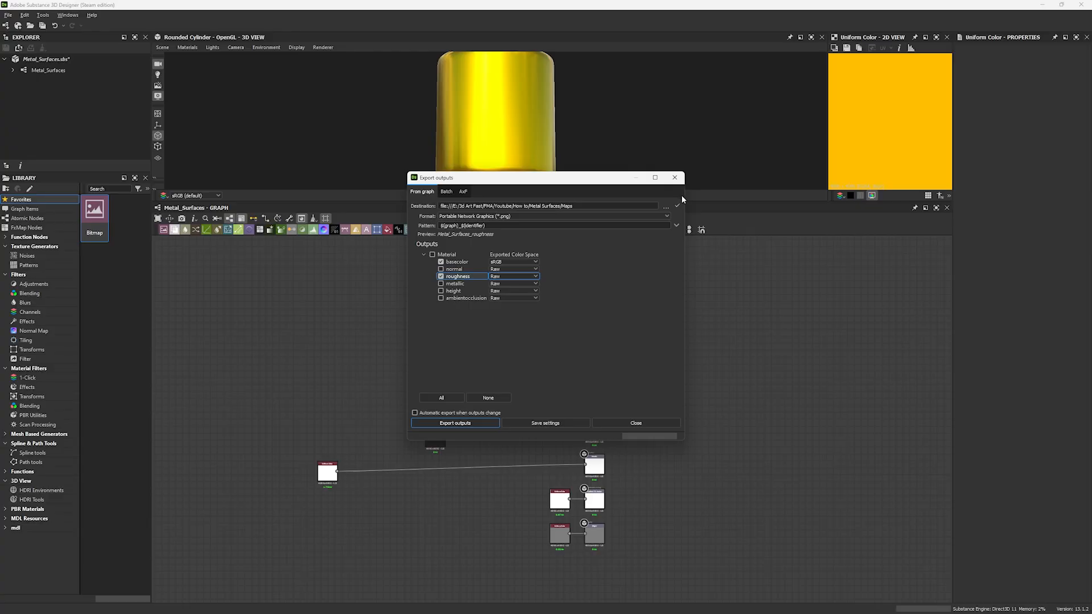
pyautogui.click(677, 178)
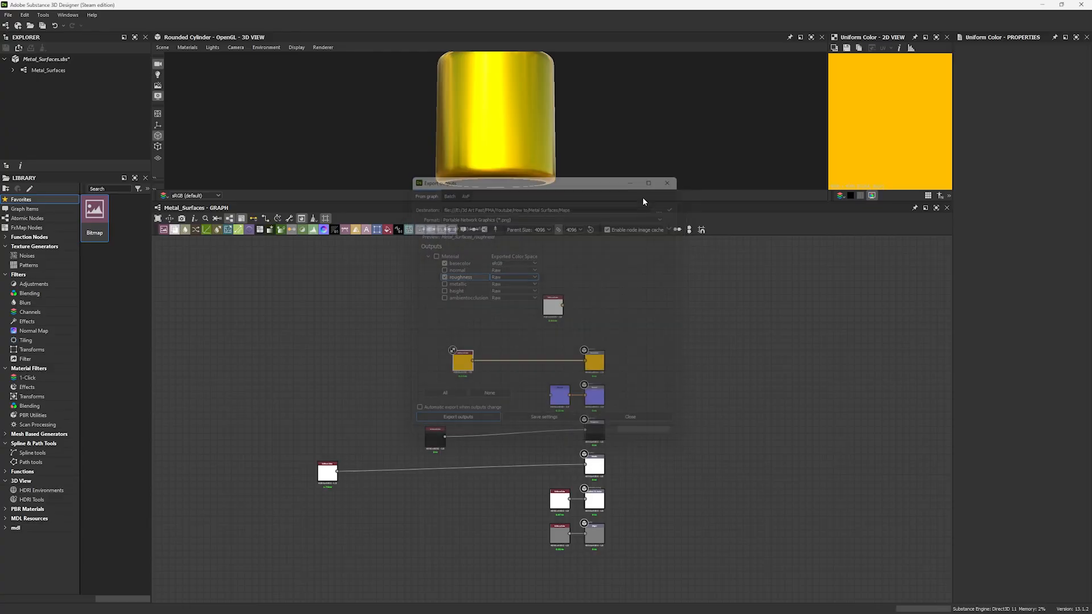
# Step: Raise the roughness Uniform Color node's grayscale value to 0.5 and export the basecolor and roughness maps as PNG
pyautogui.click(438, 444)
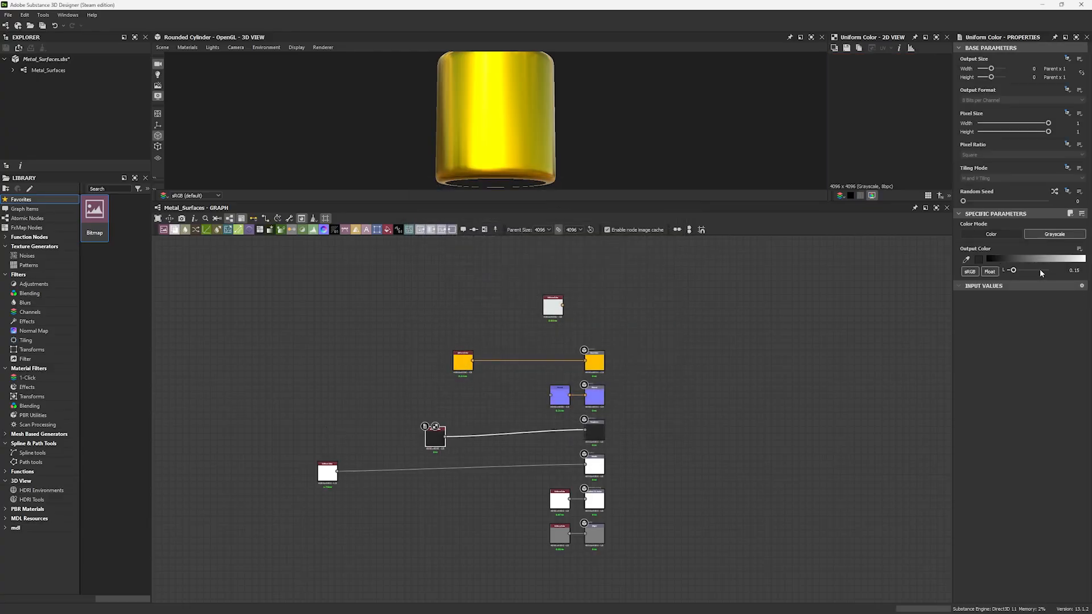
pyautogui.moveTo(1040, 271)
pyautogui.mouseDown()
pyautogui.moveTo(1062, 273)
pyautogui.moveTo(1024, 270)
pyautogui.mouseUp()
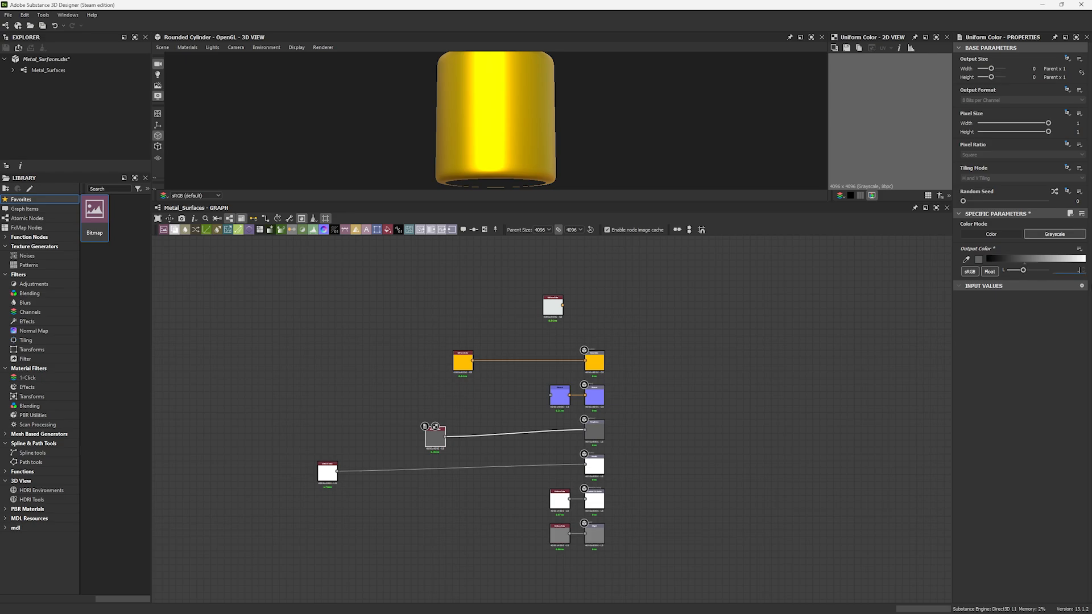
pyautogui.press('Return')
pyautogui.click(290, 226)
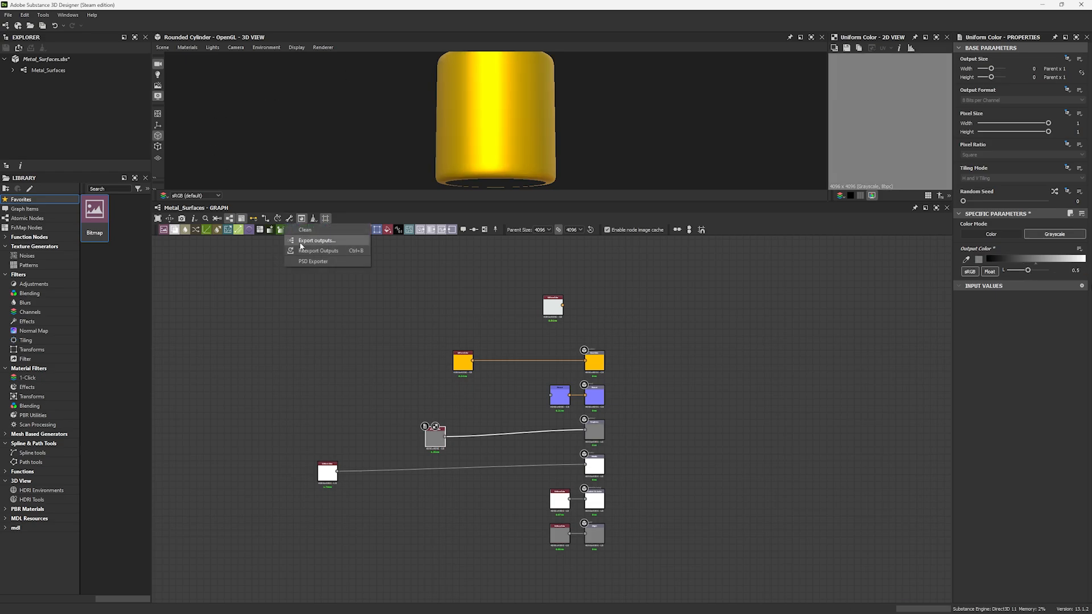
pyautogui.click(299, 241)
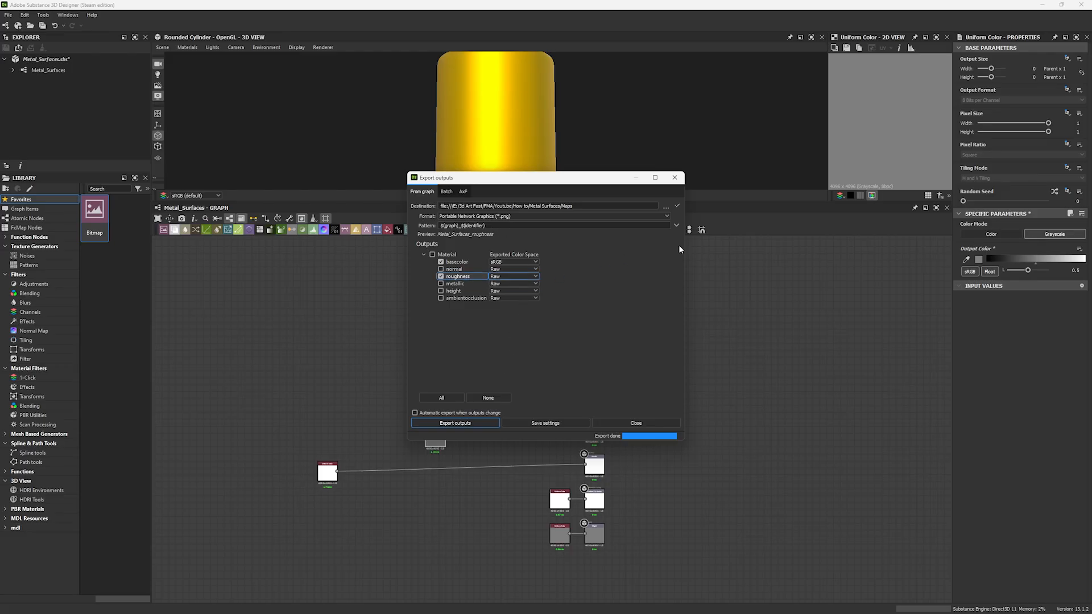
pyautogui.click(677, 178)
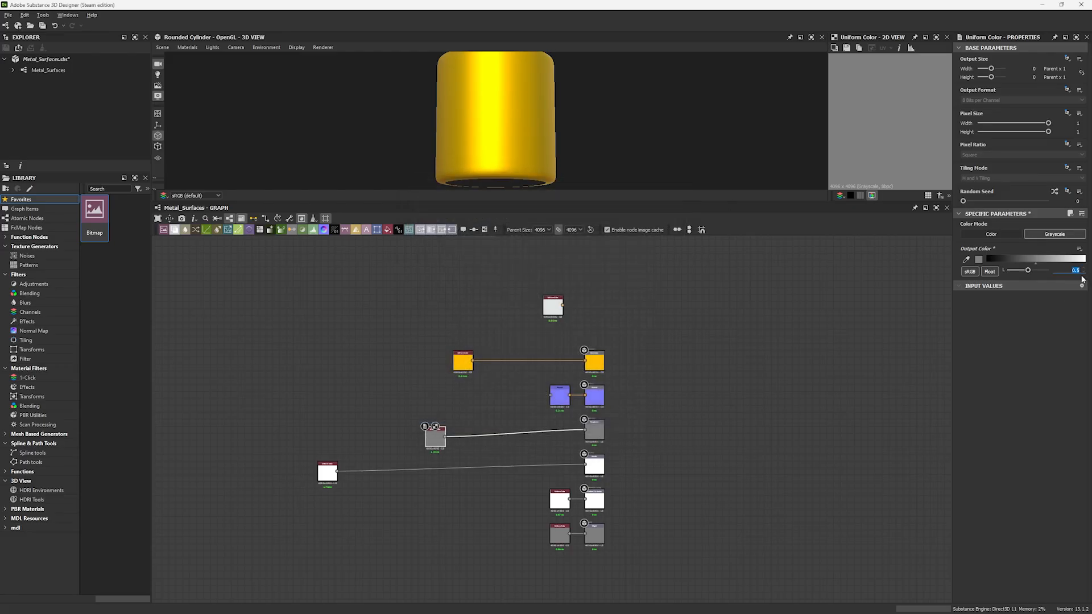
# Step: Set the roughness node's grayscale value to 0.4 and export the basecolor and roughness maps again
pyautogui.press('Return')
pyautogui.click(290, 218)
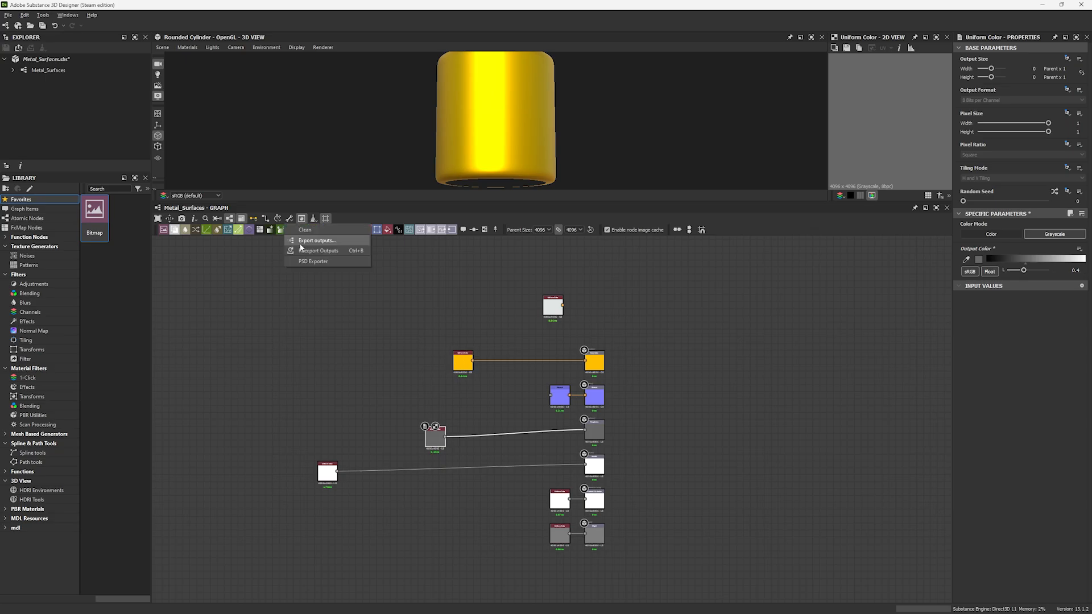
pyautogui.click(303, 243)
pyautogui.click(435, 421)
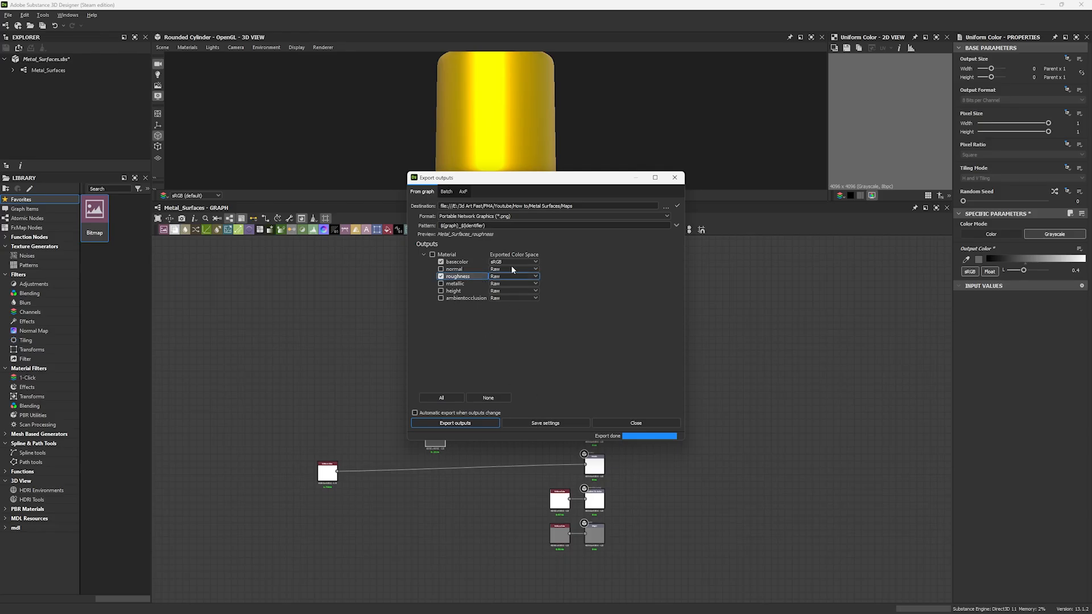
pyautogui.click(675, 177)
# Step: Set the roughness Uniform Color node's grayscale value to 0.3
pyautogui.click(1074, 272)
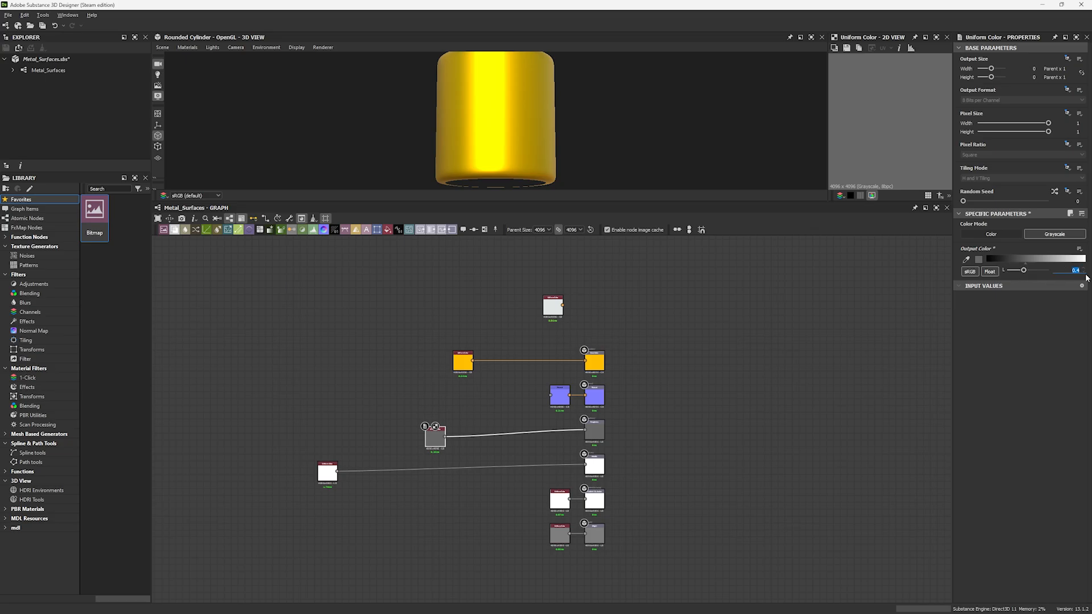
pyautogui.write('0.3')
pyautogui.press('Return')
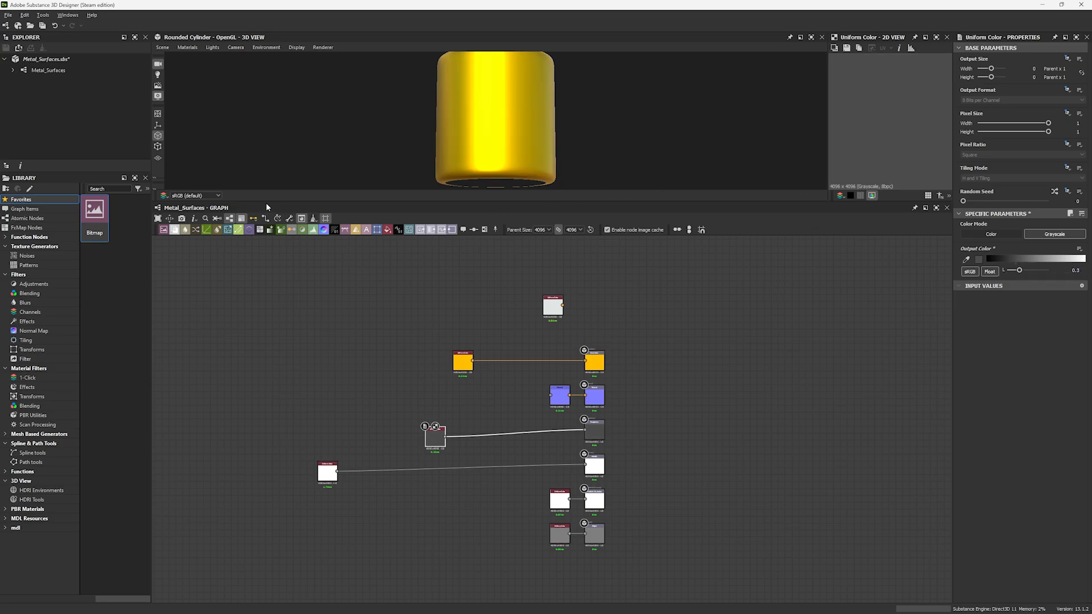
# Step: Export the basecolor and roughness outputs with the 0.3 roughness and view the sphere in Marmoset Toolbag with the sky deselected
pyautogui.click(291, 218)
pyautogui.click(316, 239)
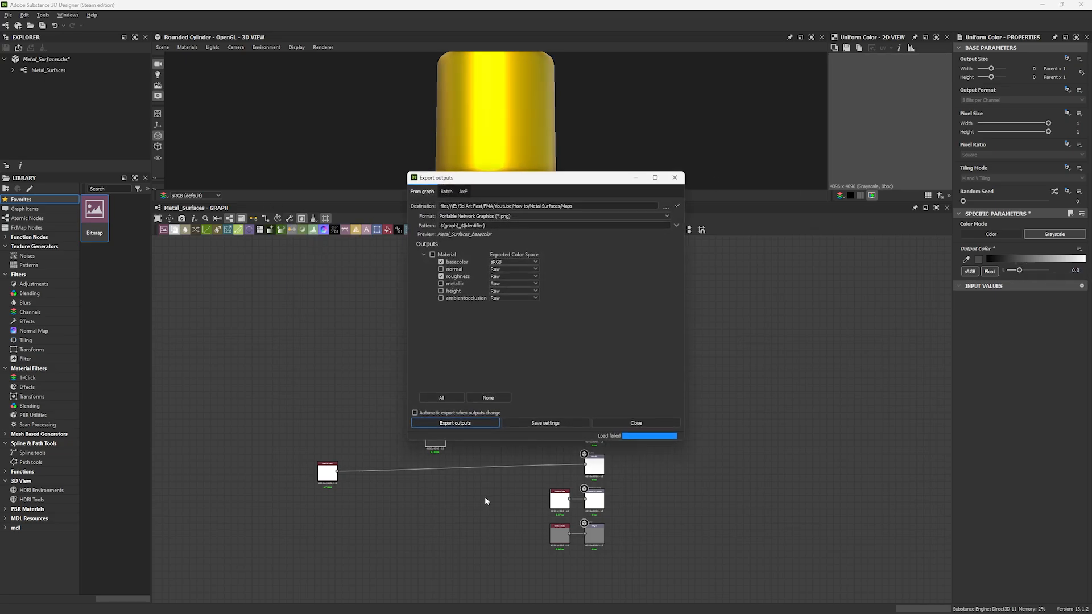
pyautogui.click(476, 423)
pyautogui.hotkey('alt', 'Tab')
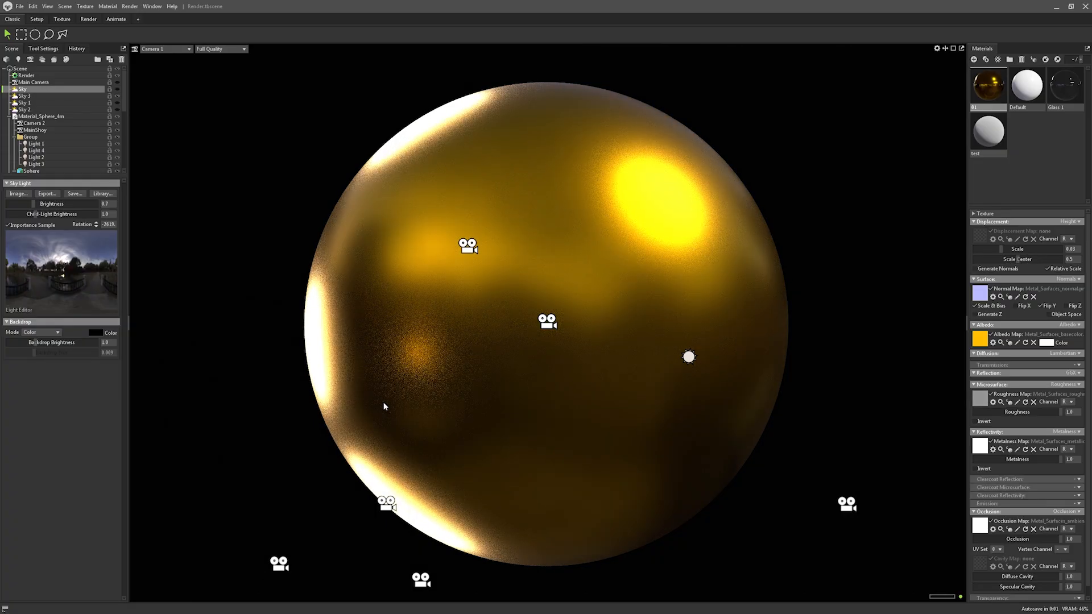
pyautogui.click(228, 265)
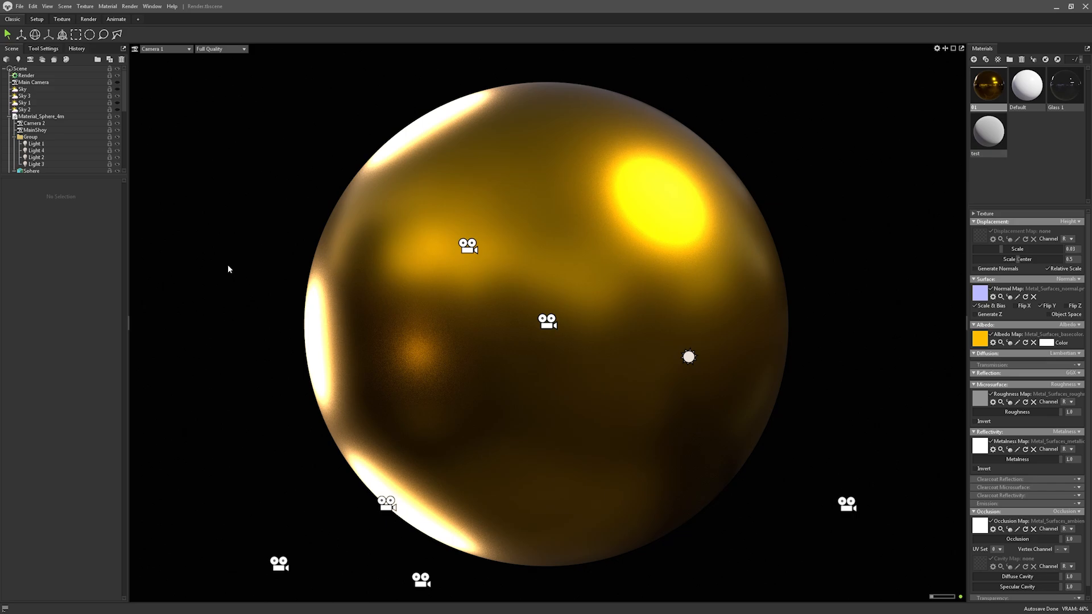
# Step: Close the export dialog in Substance 3D Designer and copy hex code #c0c6c7 from the Steel palette in Chrome
pyautogui.hotkey('alt', 'Tab')
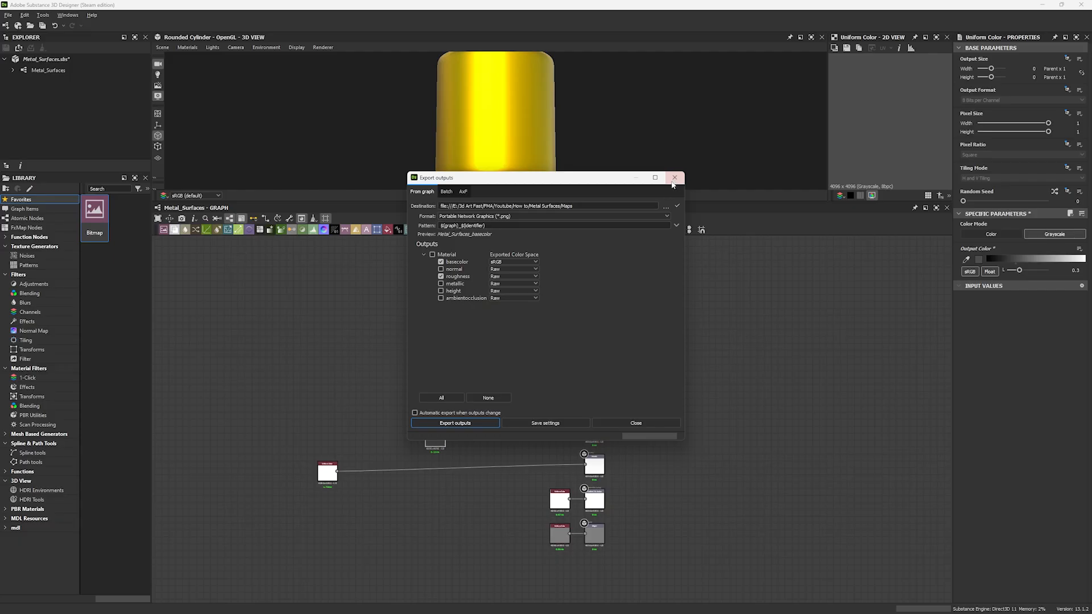
pyautogui.click(676, 179)
pyautogui.moveTo(642, 299); pyautogui.dragTo(624, 334, button='middle')
pyautogui.hotkey('alt', 'Tab')
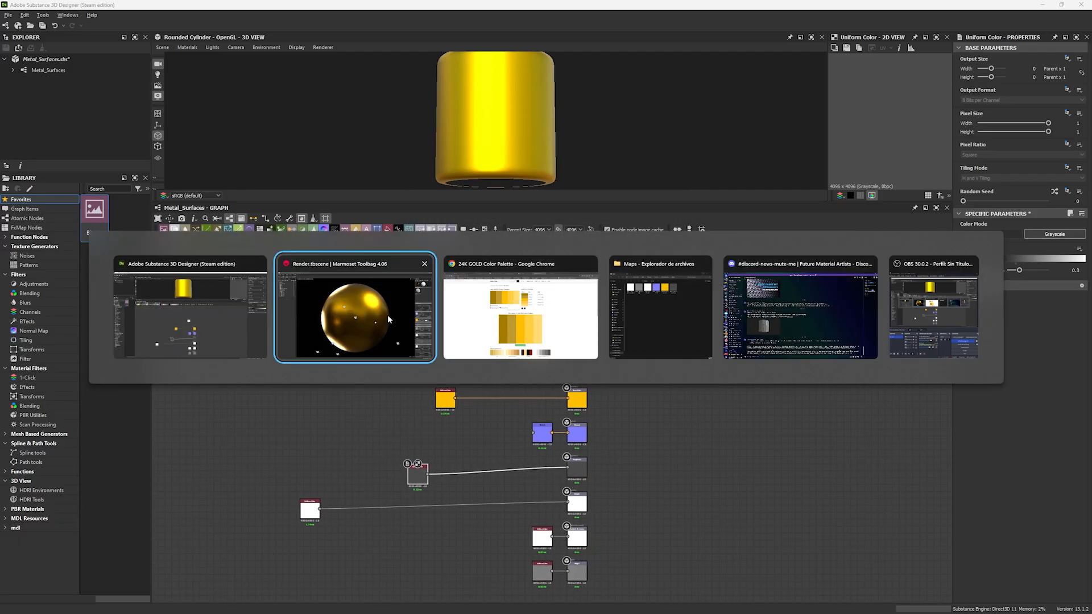
pyautogui.hotkey('alt', 'Tab')
pyautogui.click(762, 6)
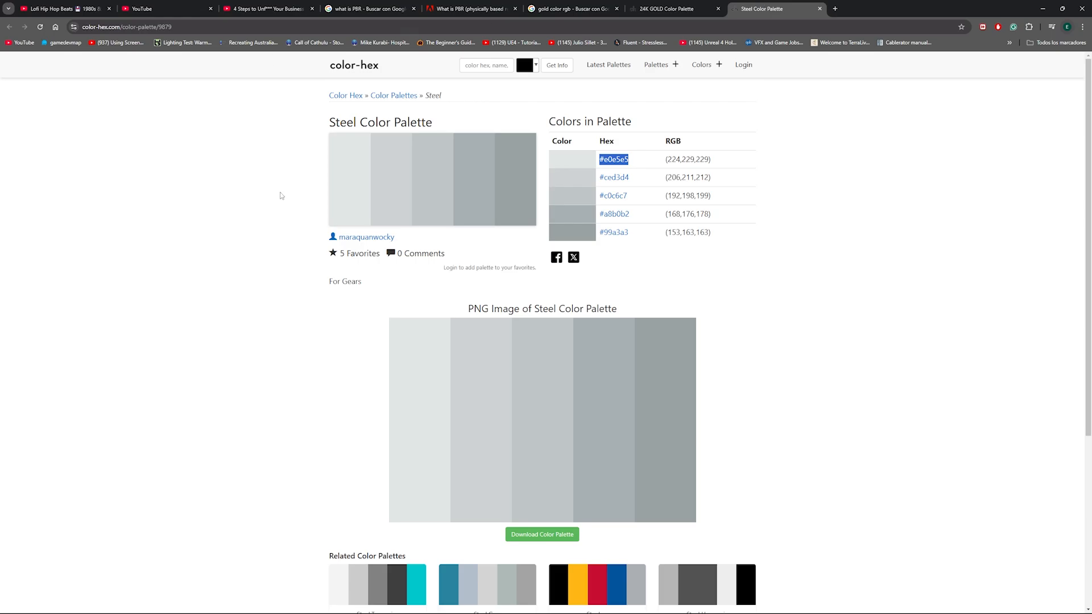
pyautogui.doubleClick(613, 196)
pyautogui.hotkey('ctrl', 'c')
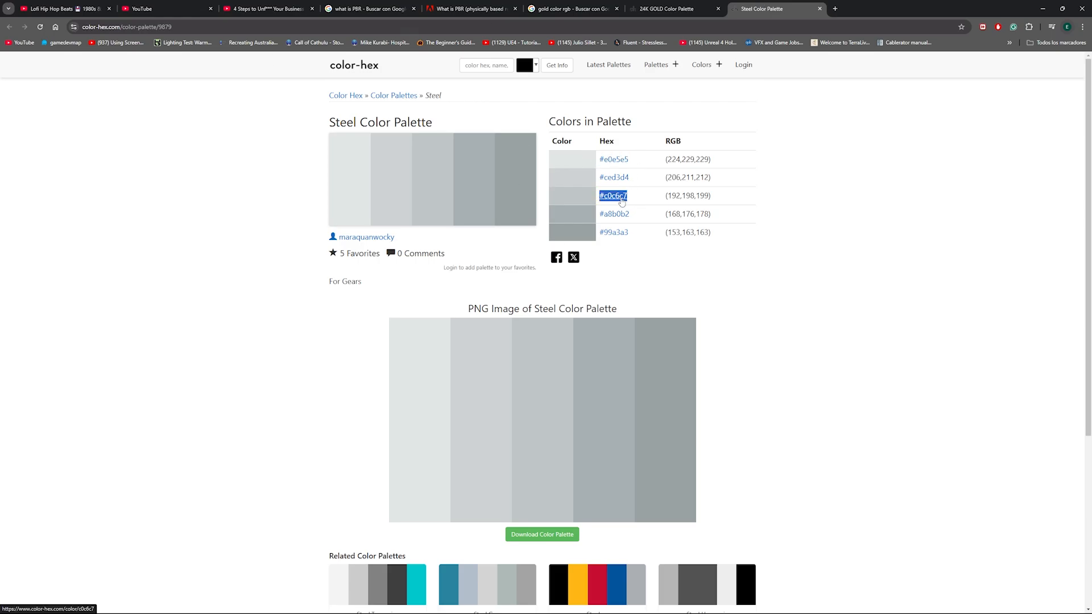
# Step: Back in Substance 3D Designer, duplicate the gold Uniform Color node and connect the near-white Uniform Color node to the basecolor output
pyautogui.hotkey('alt', 'Tab')
pyautogui.click(450, 398)
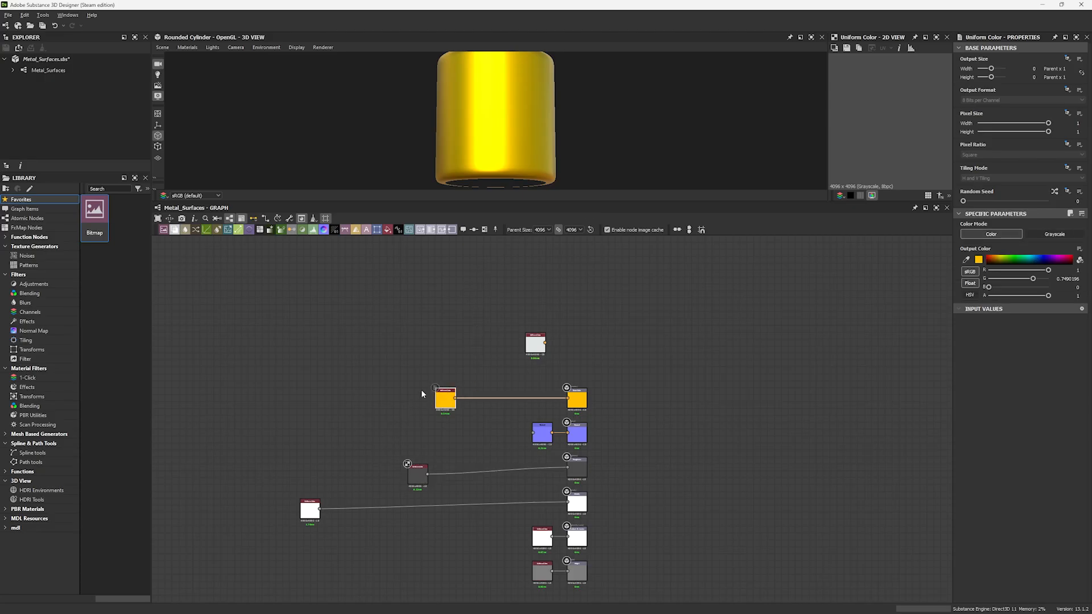
pyautogui.click(435, 373)
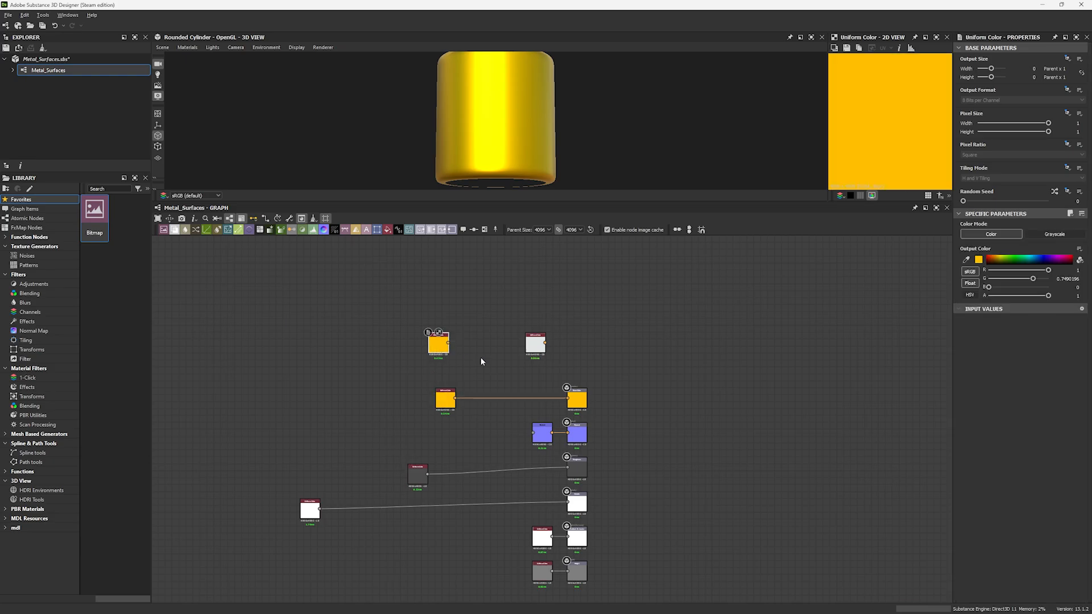
pyautogui.click(535, 343)
pyautogui.moveTo(545, 343); pyautogui.dragTo(535, 406)
pyautogui.moveTo(438, 389); pyautogui.dragTo(522, 357)
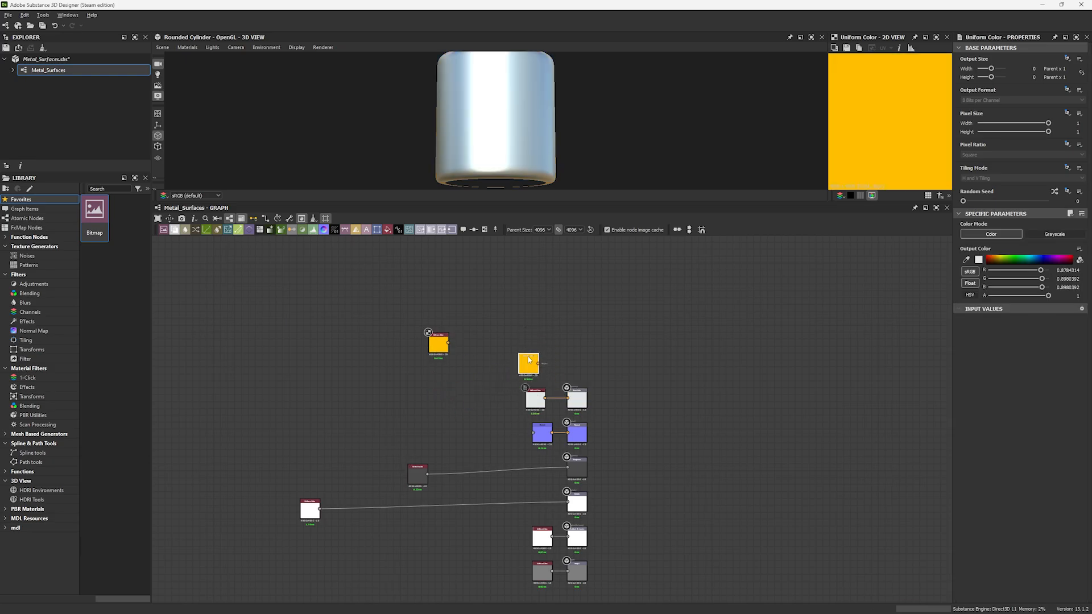
# Step: Set the gold Uniform Color node nearest the basecolor output to #c0c6c7 and feed it into that output
pyautogui.hotkey('alt', 'Tab')
pyautogui.hotkey('alt', 'Tab')
pyautogui.click(524, 368)
pyautogui.click(979, 260)
pyautogui.hotkey('ctrl', 'v')
pyautogui.press('Return')
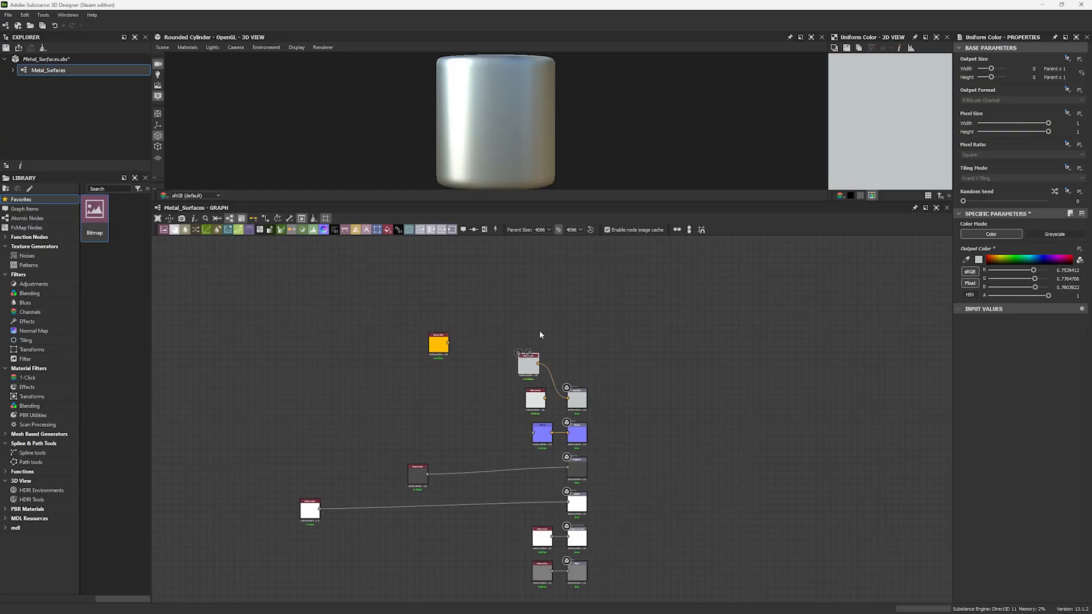
# Step: Line up the steel Uniform Color node directly above the near-white one and check the cylinder's reflections in the 3D view
pyautogui.moveTo(508, 178); pyautogui.dragTo(521, 180)
pyautogui.moveTo(534, 366); pyautogui.dragTo(542, 368)
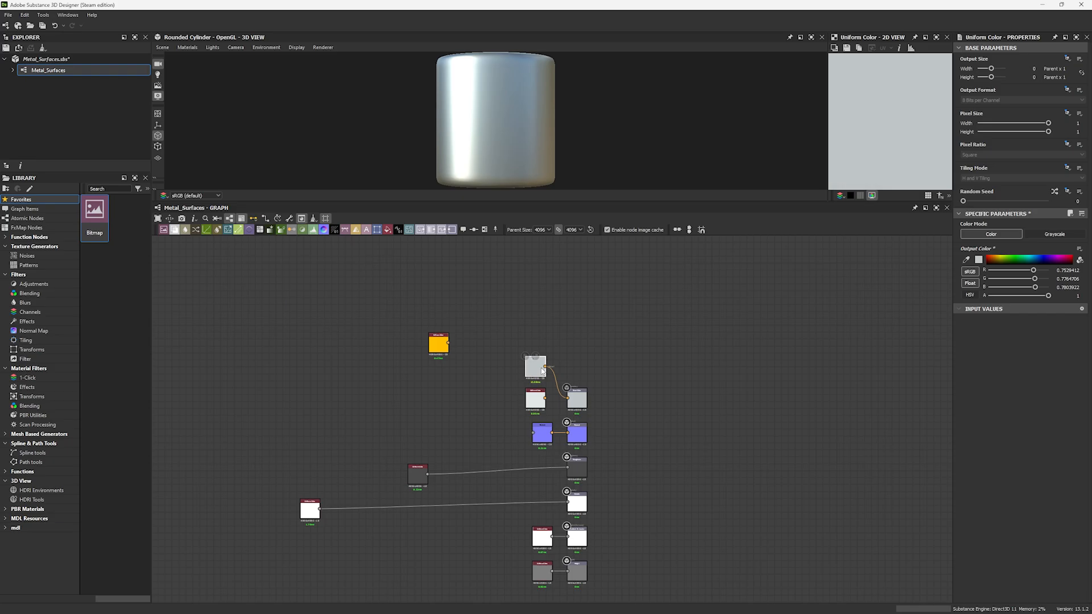
pyautogui.moveTo(510, 152); pyautogui.dragTo(516, 160)
# Step: Export the basecolor and roughness outputs with the steel color and view the sphere in Marmoset Toolbag
pyautogui.hotkey('alt', 'Tab')
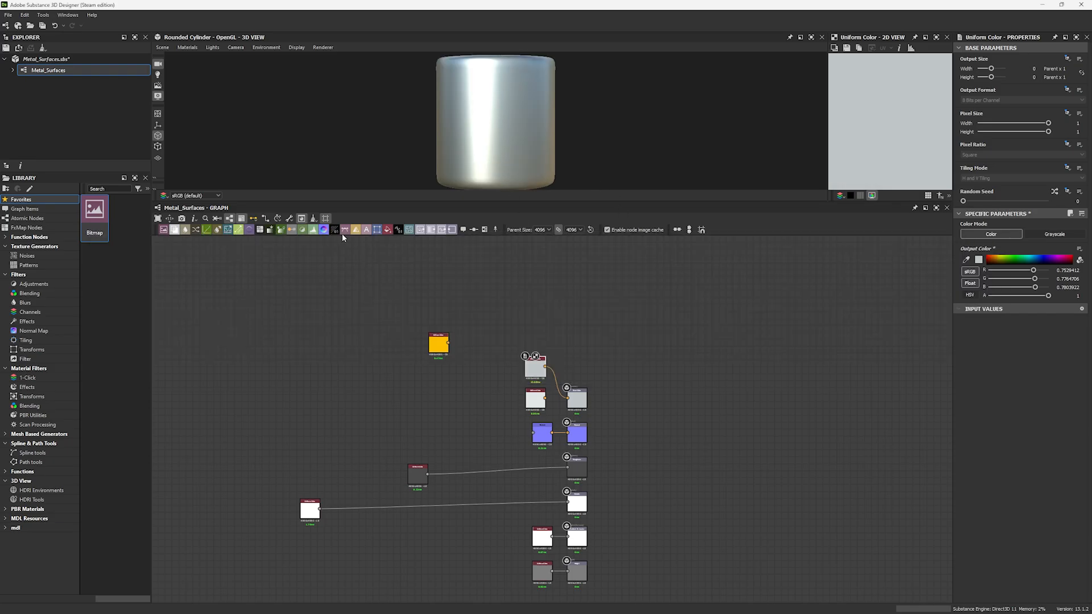
pyautogui.click(290, 220)
pyautogui.click(301, 239)
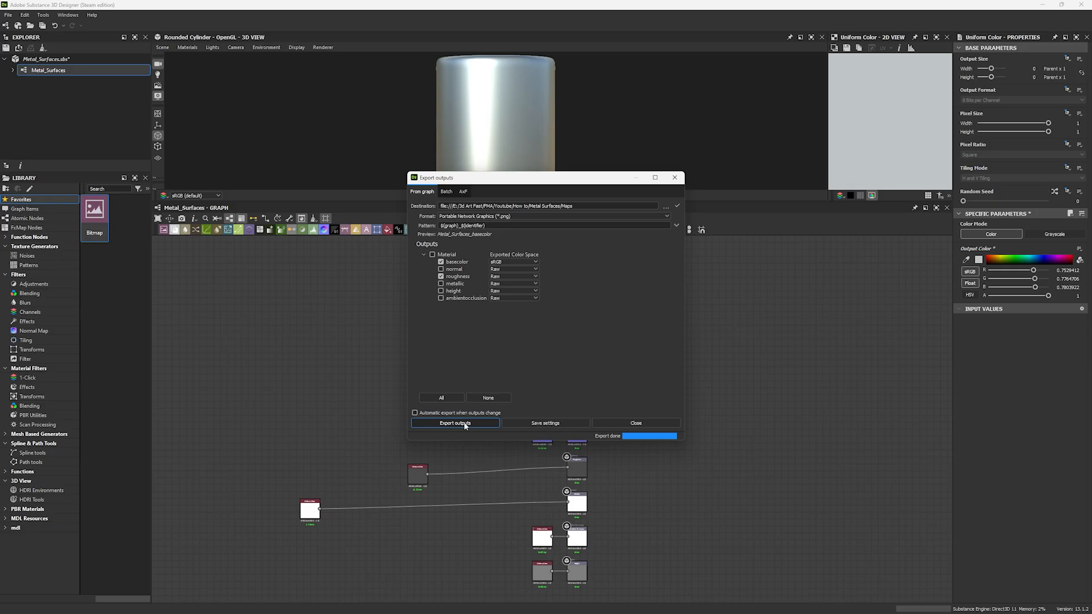
pyautogui.hotkey('alt', 'Tab')
# Step: Return to Substance 3D Designer, close the export dialog and set the roughness Uniform Color node to 0.2
pyautogui.hotkey('alt', 'Tab')
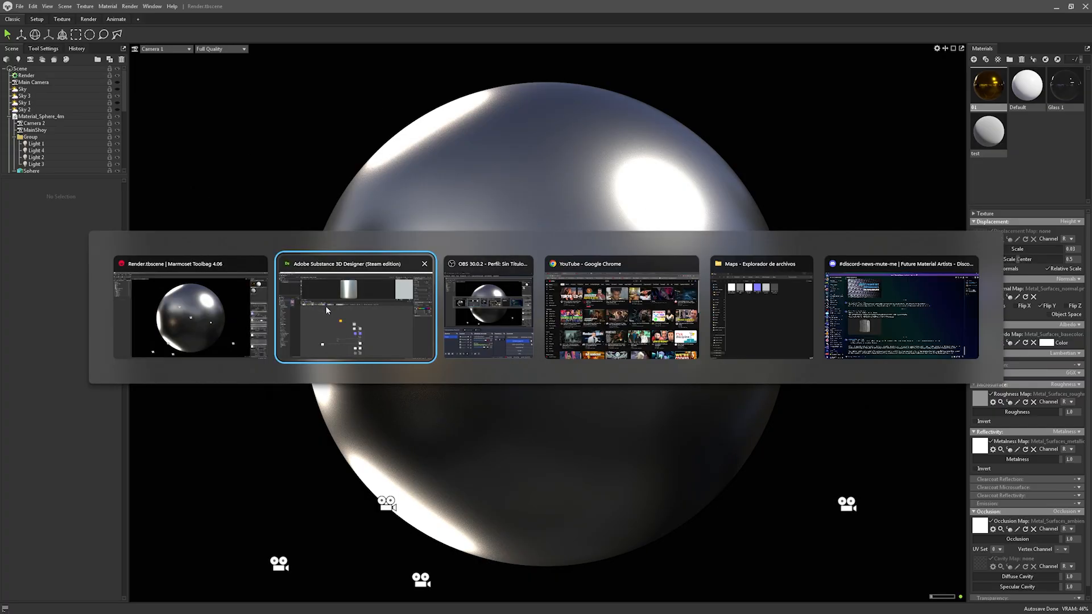
pyautogui.click(682, 182)
pyautogui.click(418, 473)
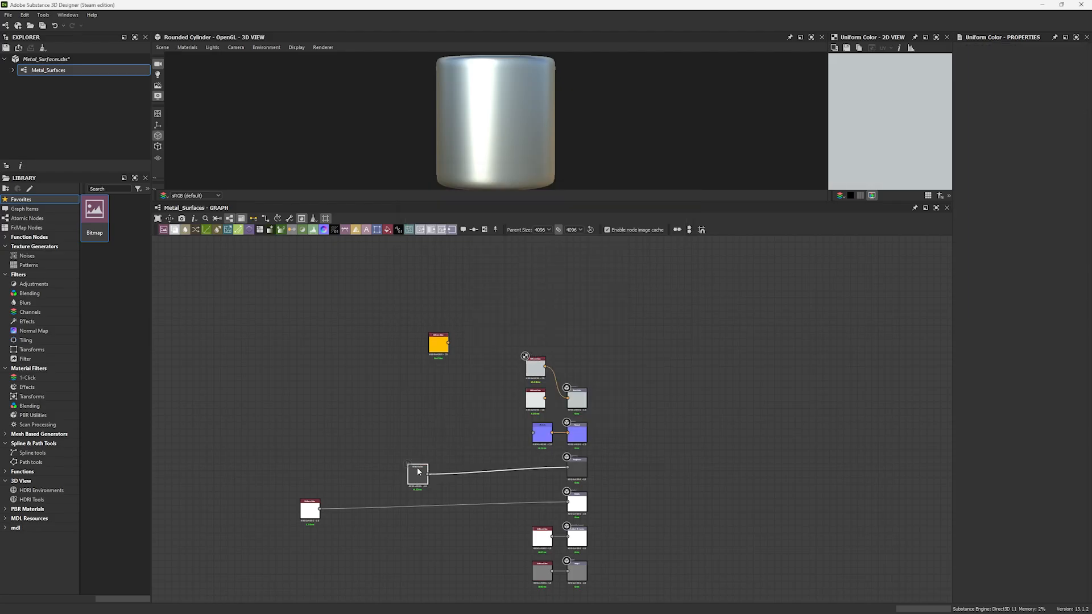
pyautogui.moveTo(1020, 271); pyautogui.dragTo(1016, 271)
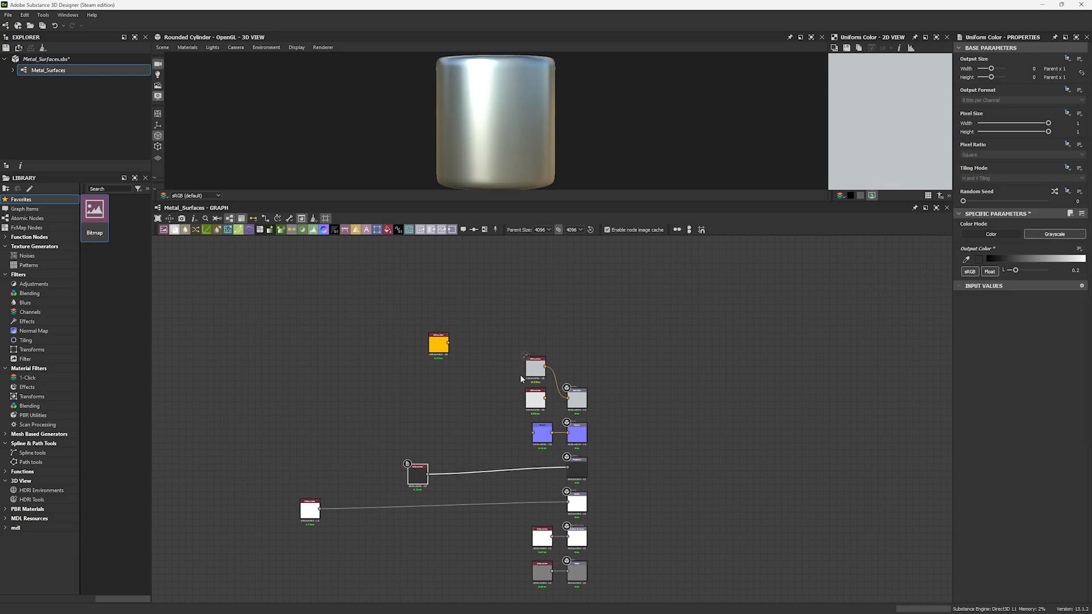
# Step: Export the basecolor and roughness outputs with the 0.2 roughness, compare the sphere in Marmoset Toolbag and return to Substance 3D Designer
pyautogui.click(289, 221)
pyautogui.click(307, 238)
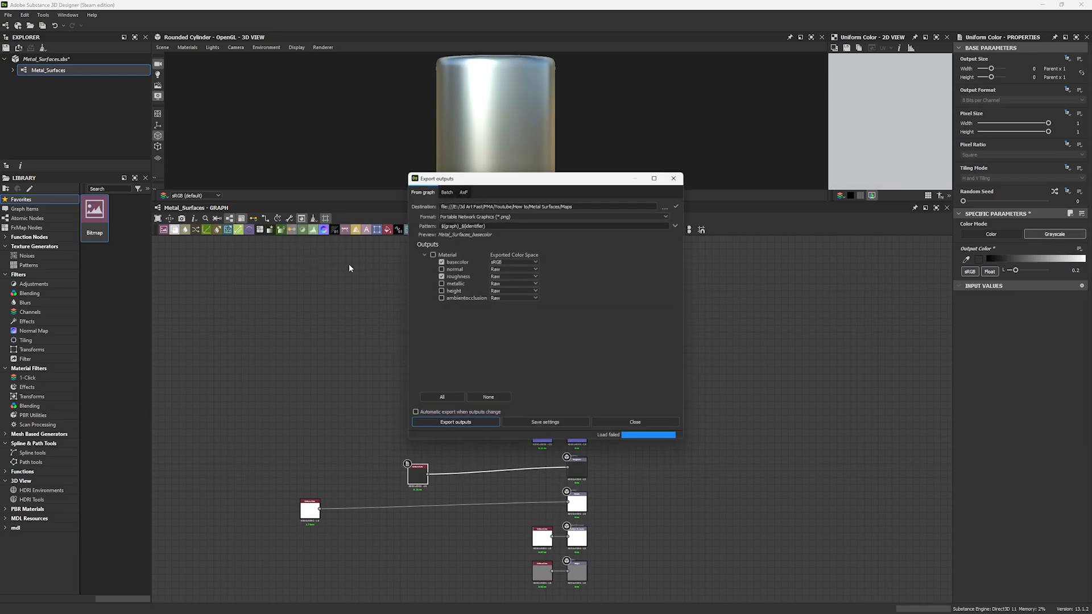
pyautogui.click(470, 424)
pyautogui.hotkey('alt', 'Tab')
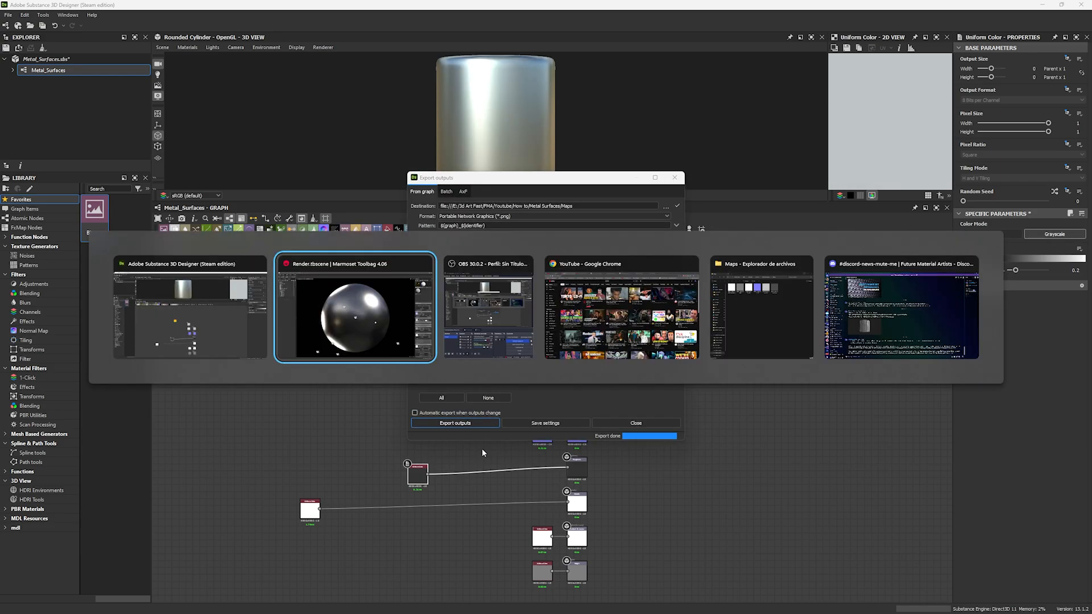
pyautogui.hotkey('alt', 'Tab')
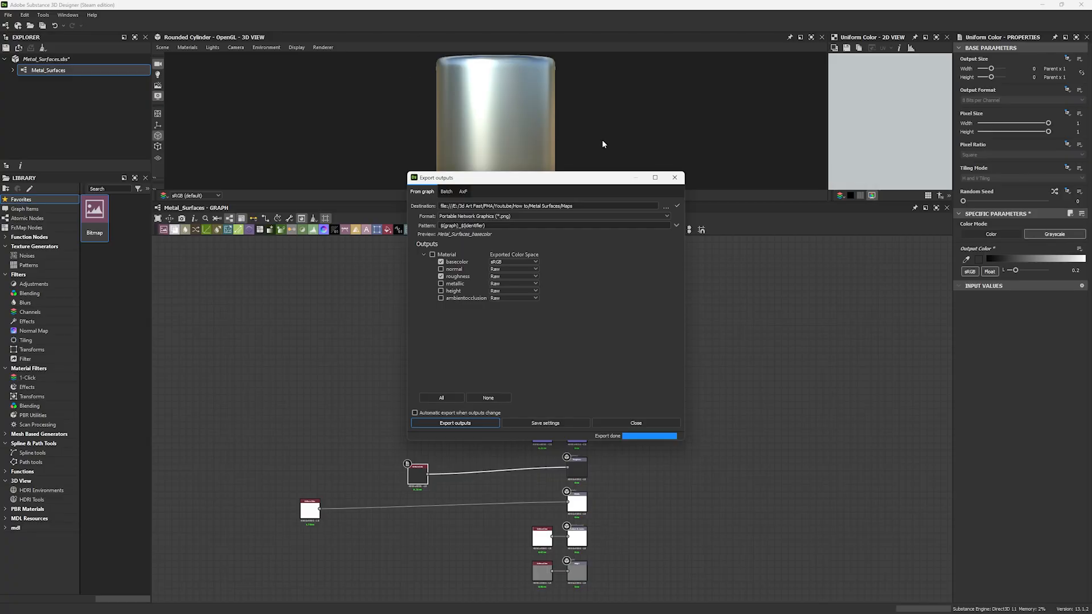
# Step: Close the export dialog and add a Directional Scratches node to the graph
pyautogui.click(676, 178)
pyautogui.press('space')
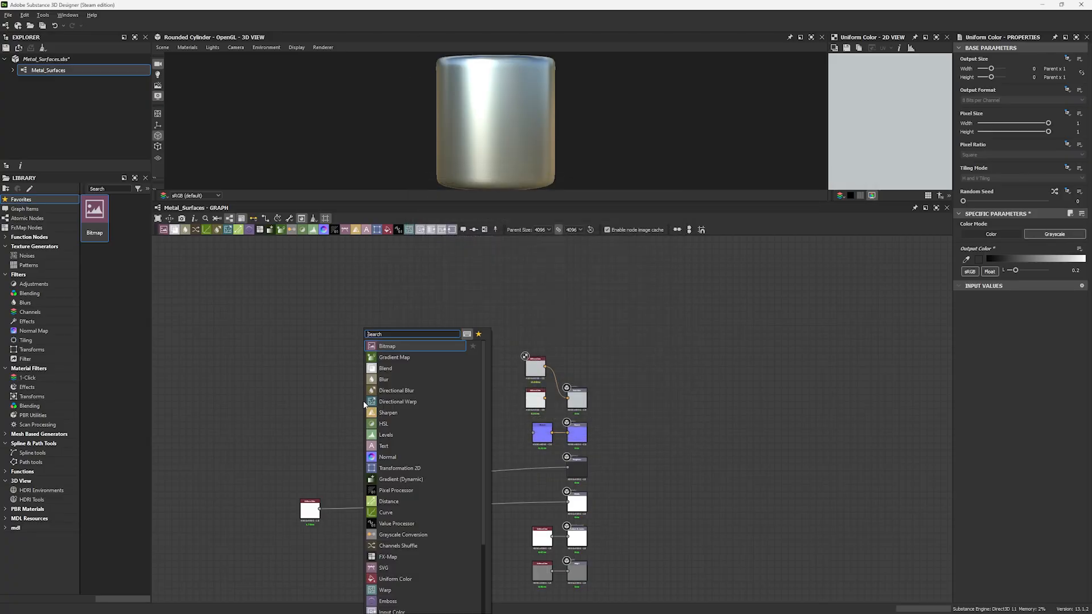
pyautogui.write('dire')
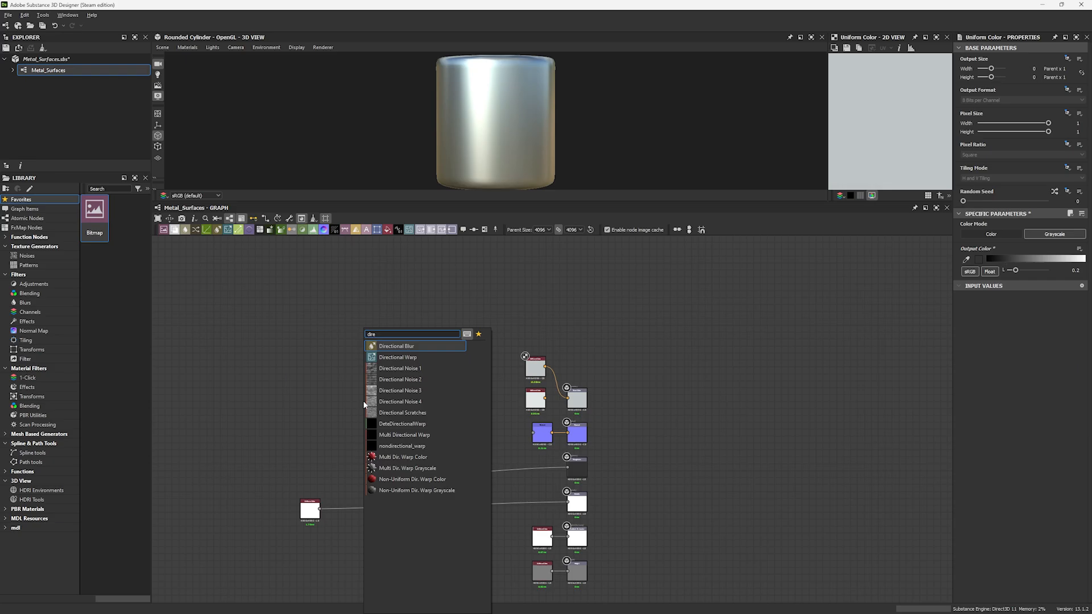
pyautogui.click(405, 413)
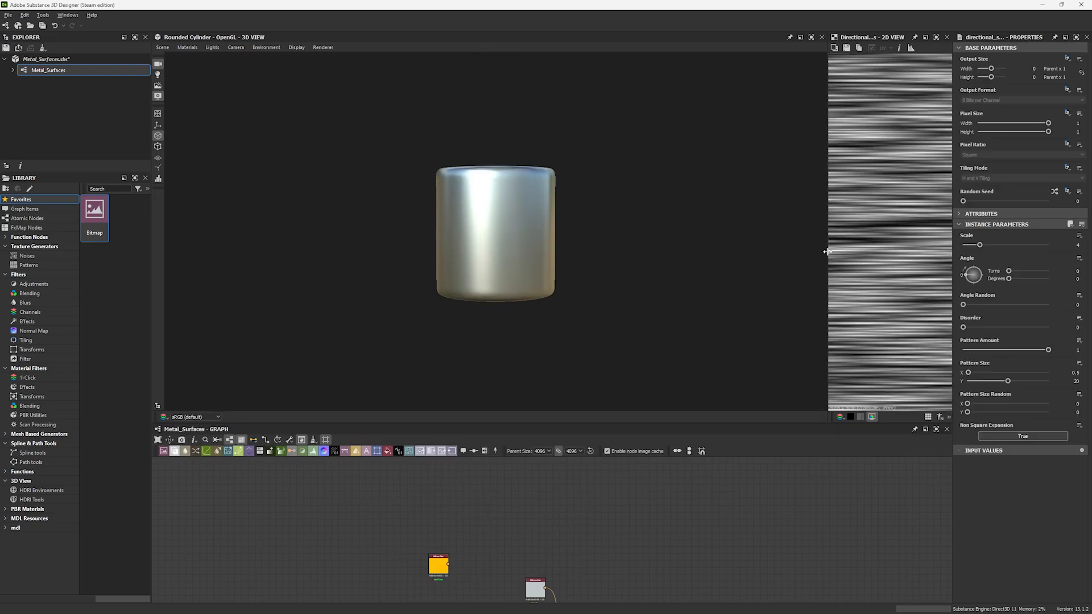
# Step: Enlarge the 2D preview and set the Directional Scratches node to Scale 12 and Pattern Size X 0.1
pyautogui.moveTo(827, 251); pyautogui.dragTo(453, 251)
pyautogui.write('12')
pyautogui.press('Return')
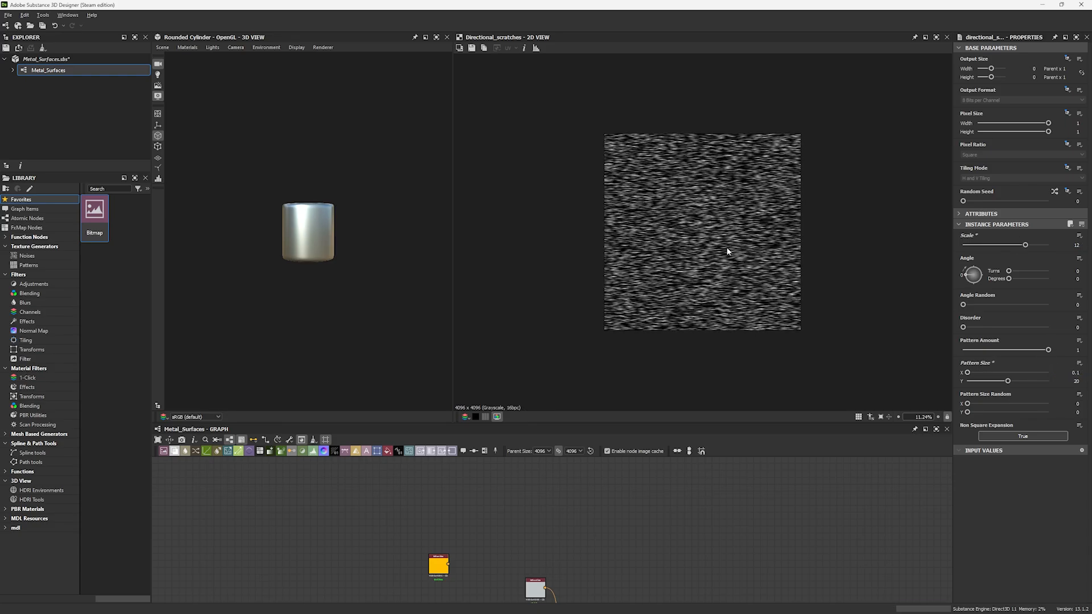
pyautogui.scroll(10, 726, 247)
pyautogui.scroll(-12, 762, 259)
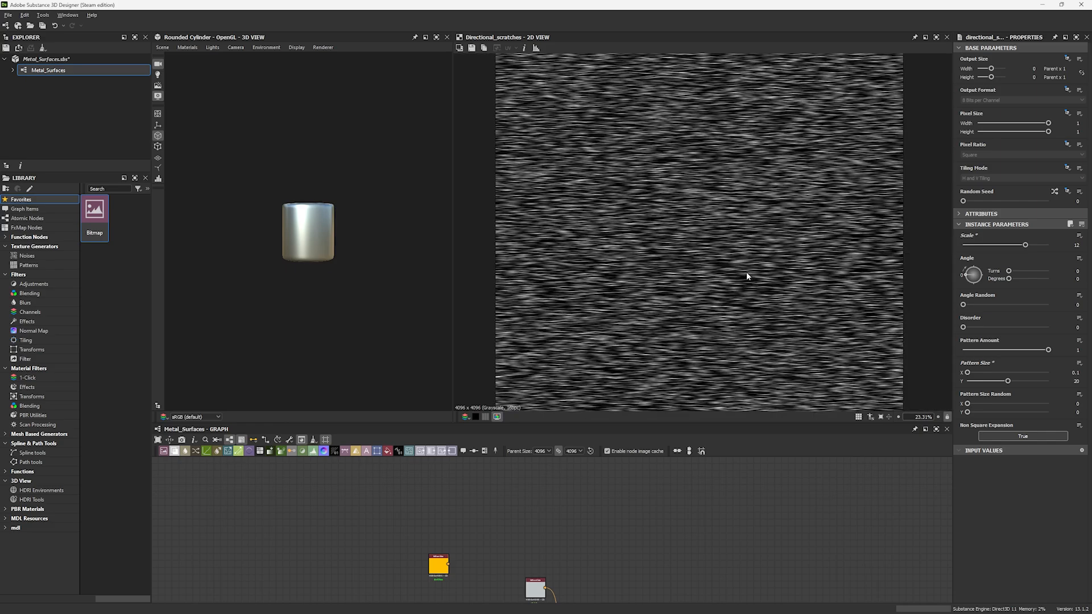
# Step: Create a Blend node with Directional Scratches as foreground and the roughness Uniform Color as background
pyautogui.moveTo(424, 560); pyautogui.dragTo(483, 458, button='middle')
pyautogui.moveTo(419, 548); pyautogui.dragTo(418, 528, button='middle')
pyautogui.scroll(3, 446, 553)
pyautogui.scroll(-2, 448, 556)
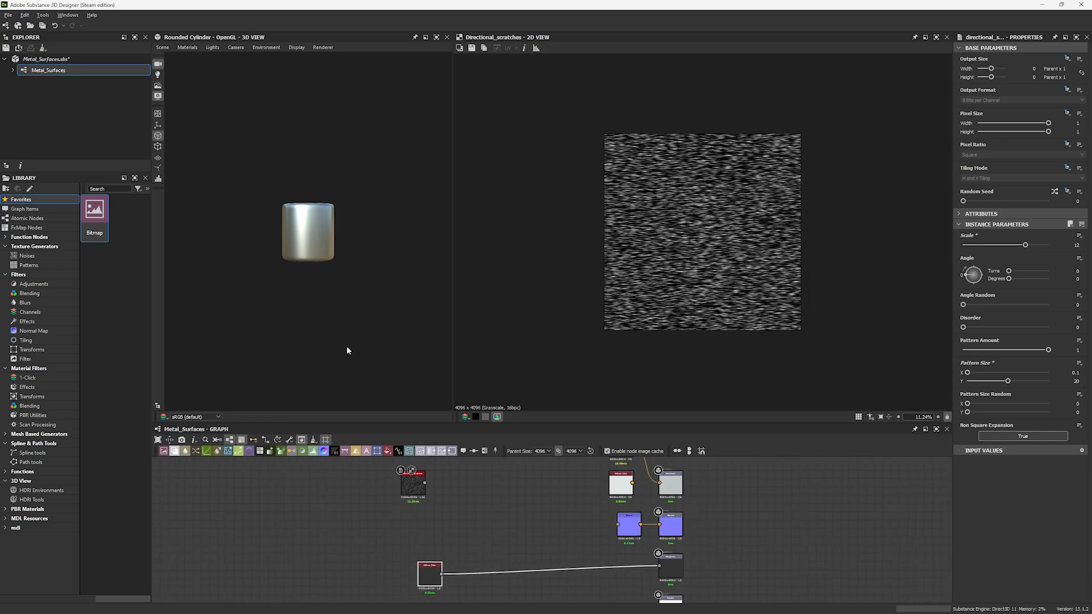
pyautogui.scroll(4, 333, 240)
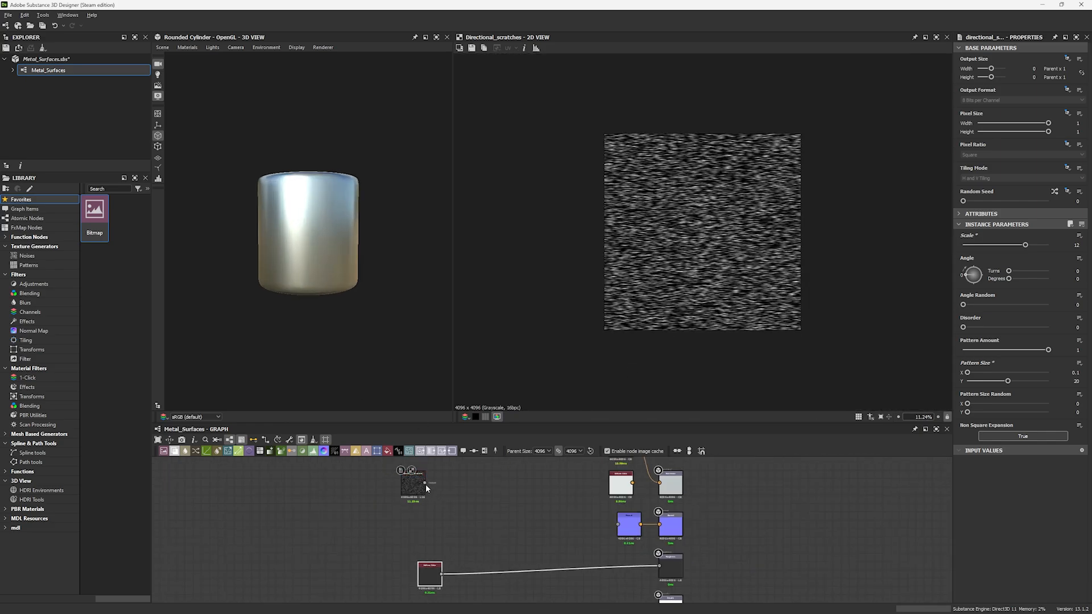
pyautogui.moveTo(426, 483); pyautogui.dragTo(459, 529)
pyautogui.click(512, 367)
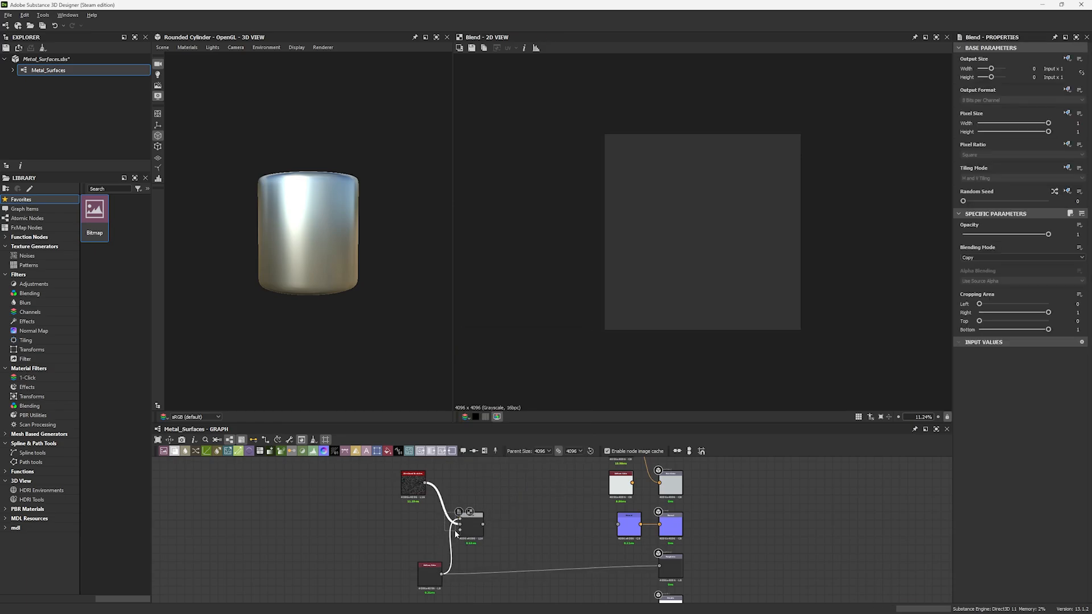
# Step: Set the Blend node to Add (Linear Dodge) with 0.22 opacity and feed it into the roughness output
pyautogui.click(984, 257)
pyautogui.click(972, 270)
pyautogui.moveTo(512, 498); pyautogui.dragTo(497, 566)
# Step: Examine how the scratched roughness breaks up the highlight on the rounded cylinder from several distances and angles
pyautogui.scroll(8, 324, 262)
pyautogui.moveTo(324, 262); pyautogui.dragTo(325, 289)
pyautogui.scroll(-4, 335, 293)
pyautogui.scroll(-4, 329, 148)
pyautogui.scroll(1, 325, 289)
pyautogui.scroll(4, 325, 292)
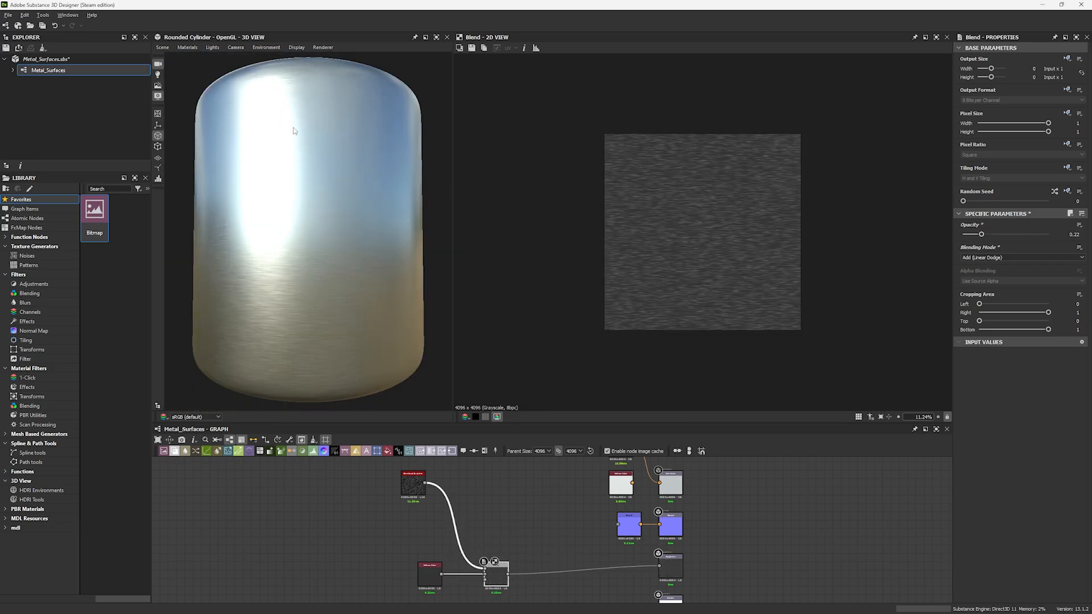
pyautogui.scroll(-2, 305, 209)
pyautogui.moveTo(304, 206); pyautogui.dragTo(330, 185)
pyautogui.scroll(5, 337, 239)
pyautogui.moveTo(345, 278); pyautogui.dragTo(353, 333)
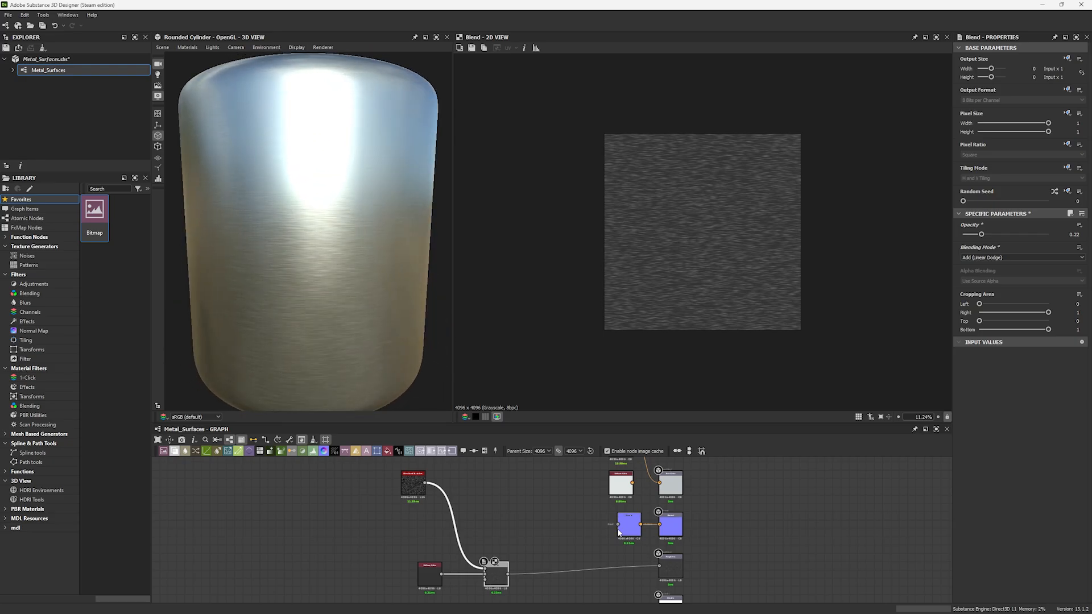
# Step: Move the Directional Scratches node directly above the roughness Uniform Color node
pyautogui.moveTo(617, 525); pyautogui.dragTo(521, 507)
pyautogui.click(428, 537)
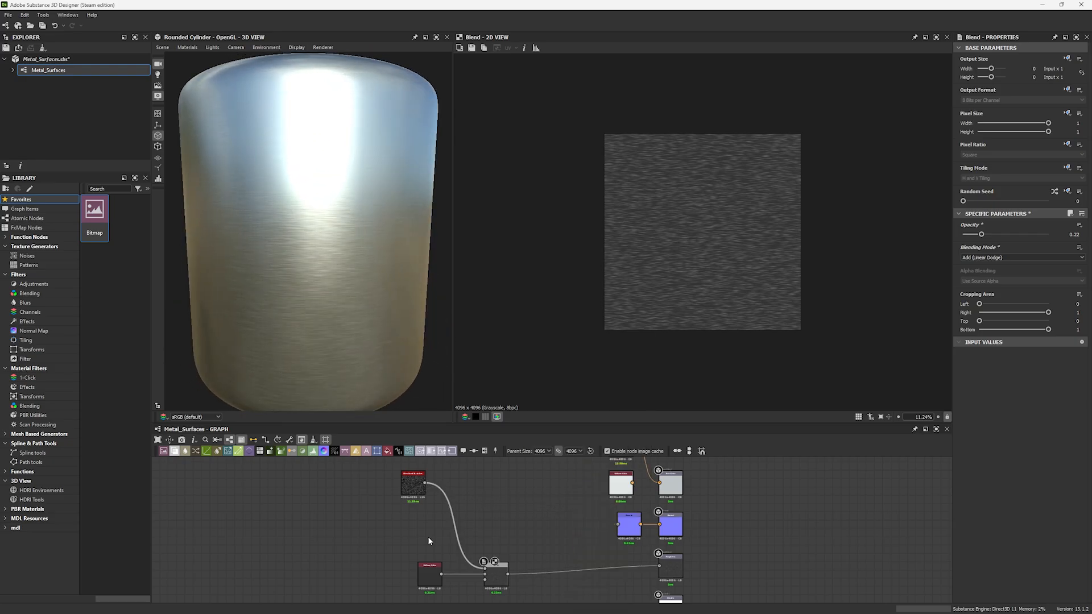
pyautogui.click(431, 568)
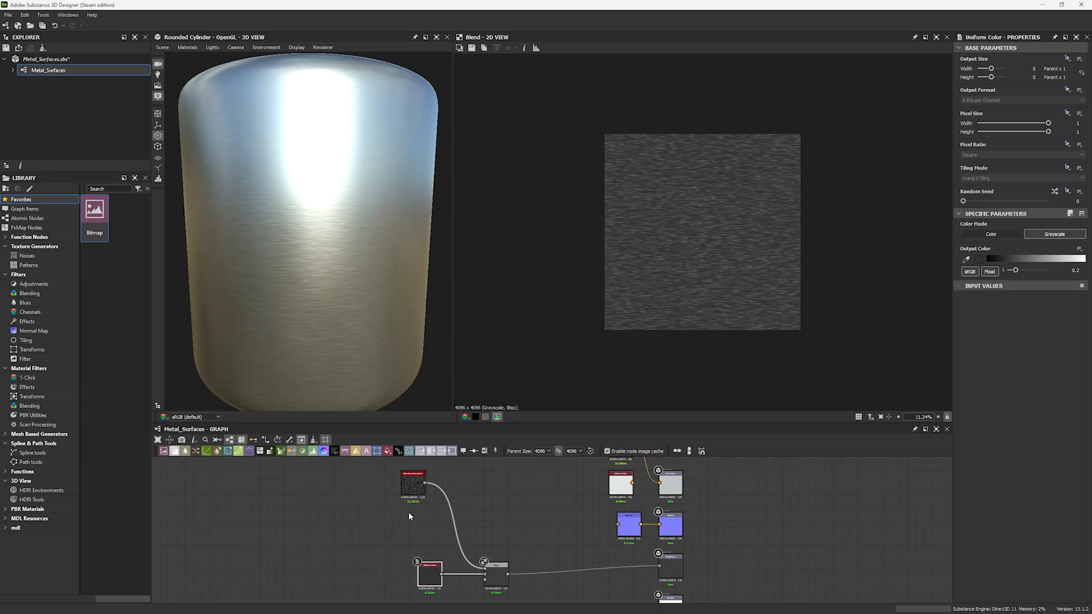
pyautogui.moveTo(412, 493); pyautogui.dragTo(428, 550)
# Step: Duplicate the roughness Uniform Color node above the scratches and set the copy's grayscale value to 1
pyautogui.doubleClick(433, 570)
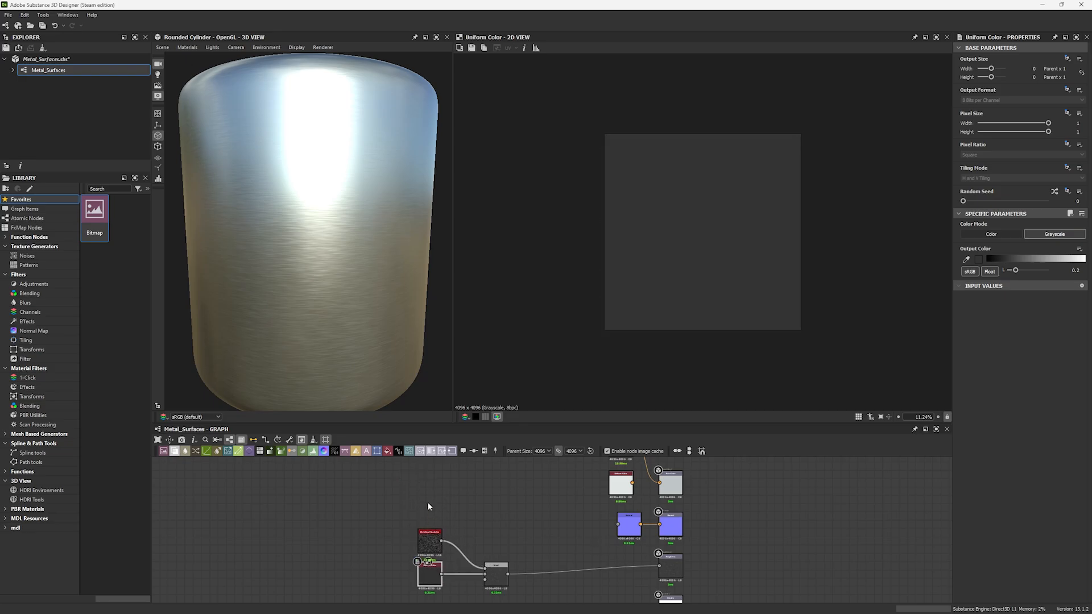
pyautogui.hotkey('ctrl', 'd')
pyautogui.moveTo(1016, 271); pyautogui.dragTo(1049, 271)
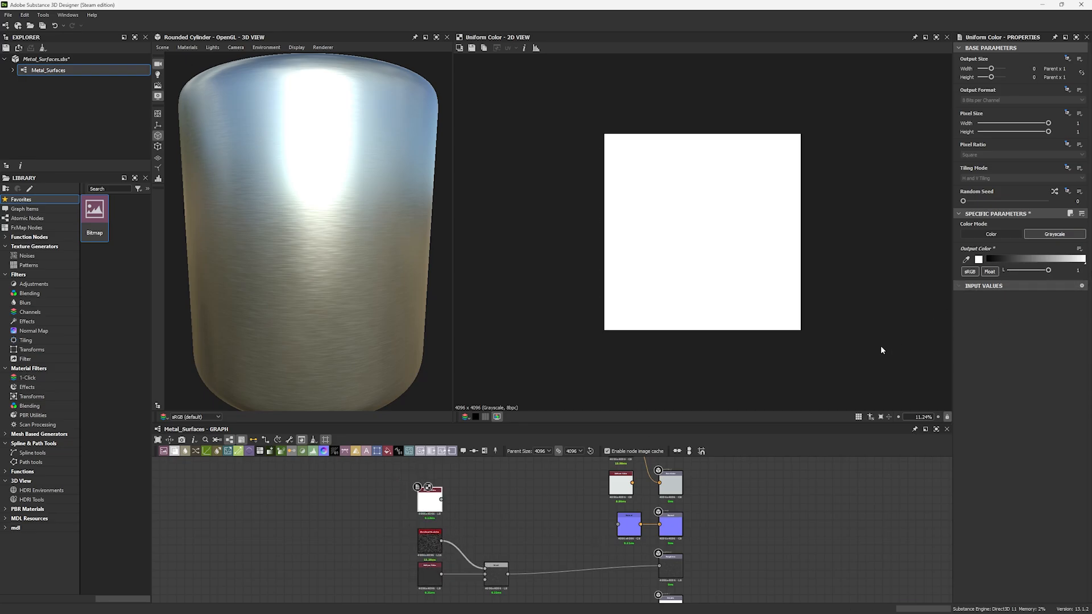
# Step: Duplicate the Blend node with its scratches link and connect the white Uniform Color node as the copy's background
pyautogui.click(495, 571)
pyautogui.hotkey('ctrl', 'd')
pyautogui.moveTo(441, 499); pyautogui.dragTo(489, 504)
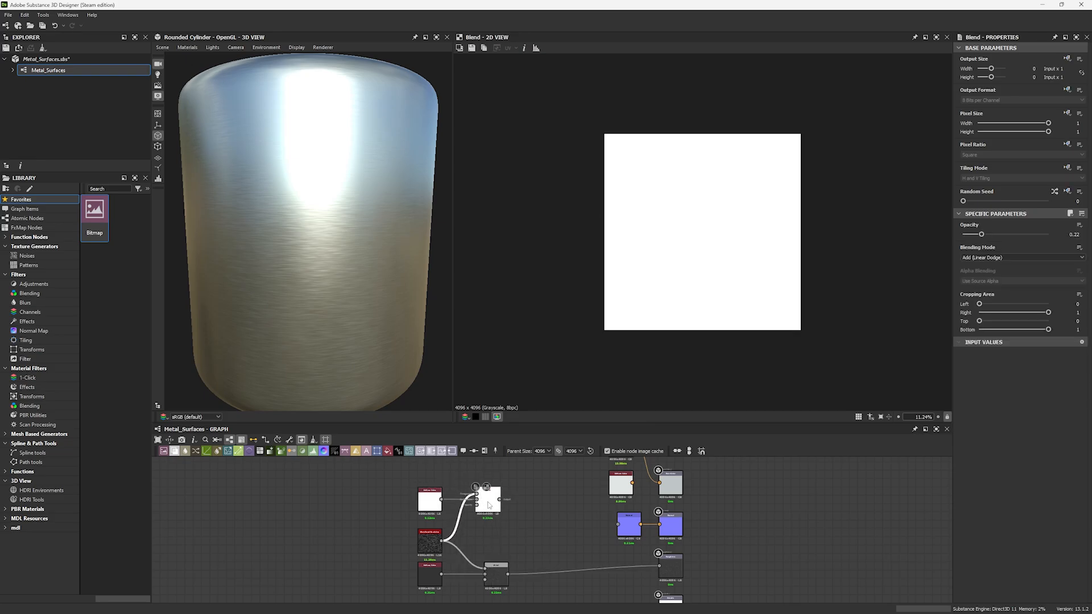
# Step: Set the copied Blend node to Subtract with 0.08 opacity and feed it into the Normal node
pyautogui.click(981, 258)
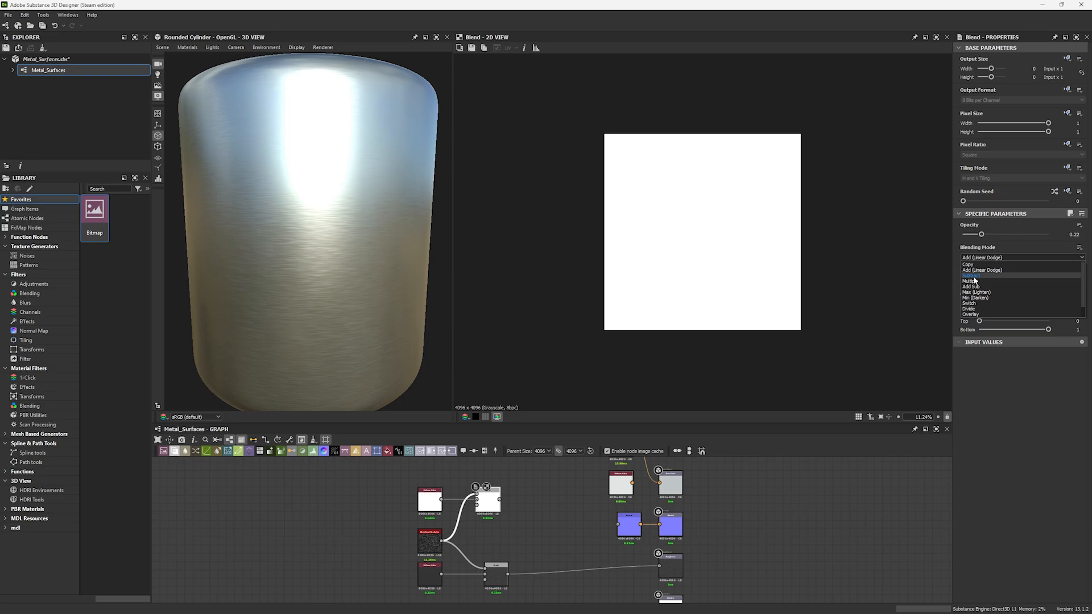
pyautogui.click(978, 273)
pyautogui.moveTo(981, 235); pyautogui.dragTo(971, 235)
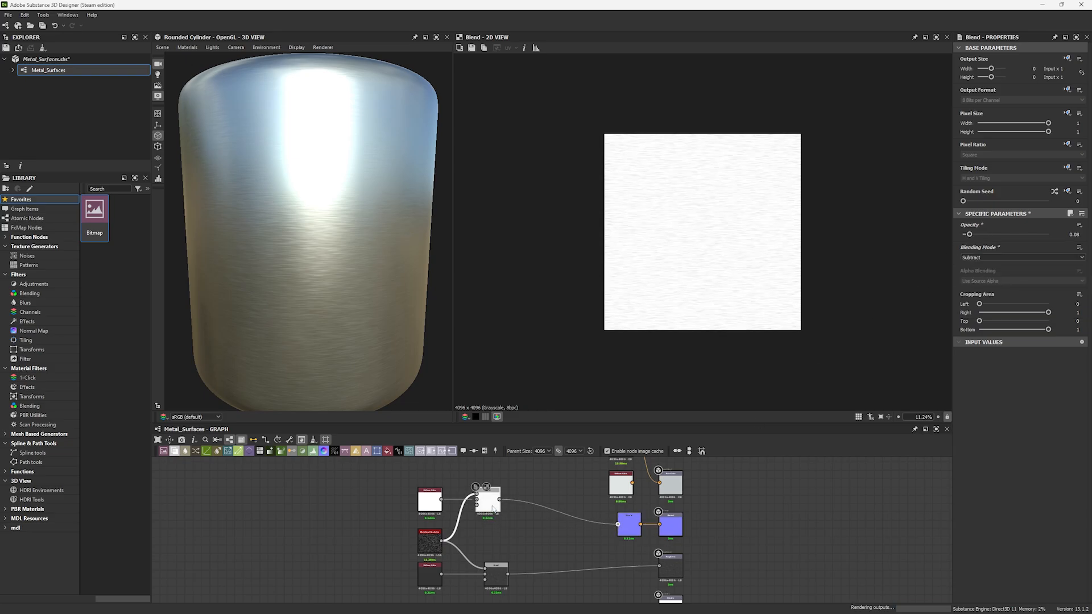
# Step: Reduce the subtracting Blend node's opacity to 0.01 and inspect the scratches on the cylinder up close
pyautogui.moveTo(343, 326); pyautogui.dragTo(345, 285)
pyautogui.moveTo(346, 283); pyautogui.dragTo(362, 349, button='right')
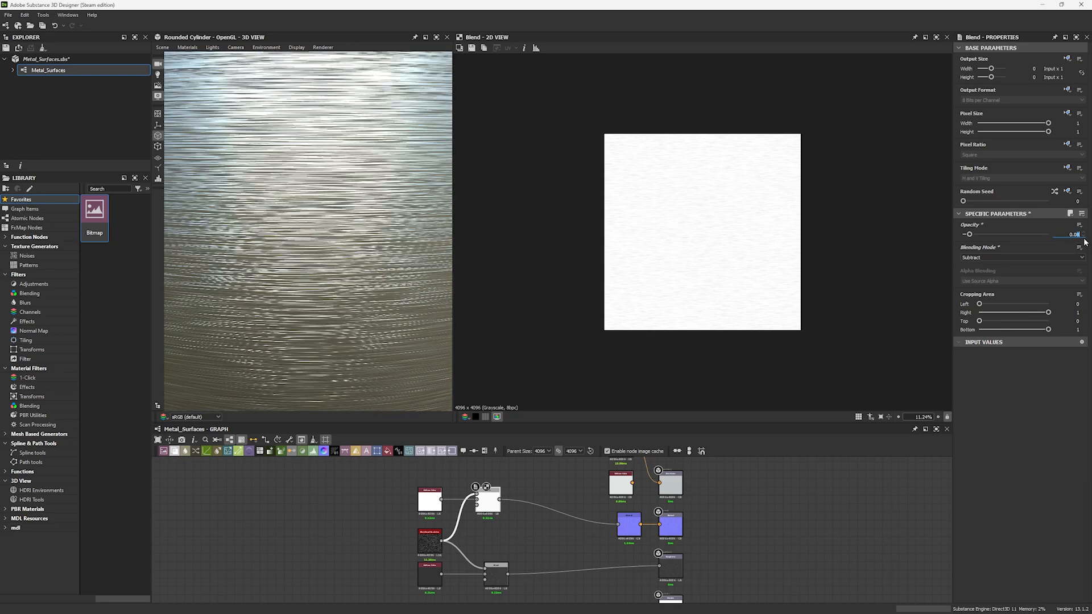
pyautogui.press('Return')
pyautogui.press('f')
pyautogui.moveTo(296, 180)
pyautogui.keyDown('ctrl'); pyautogui.keyDown('shift'); pyautogui.mouseDown(button='right')
pyautogui.moveTo(341, 202)
pyautogui.moveTo(328, 184)
pyautogui.mouseUp(button='right'); pyautogui.keyUp('shift'); pyautogui.keyUp('ctrl')
pyautogui.moveTo(328, 183)
pyautogui.mouseDown(button='right')
pyautogui.moveTo(328, 299)
pyautogui.moveTo(399, 327)
pyautogui.moveTo(400, 342)
pyautogui.mouseUp(button='right')
# Step: Move the Directional Scratches node to the left of the Uniform Color nodes and search for an "hq" node for its output
pyautogui.scroll(2, 441, 502)
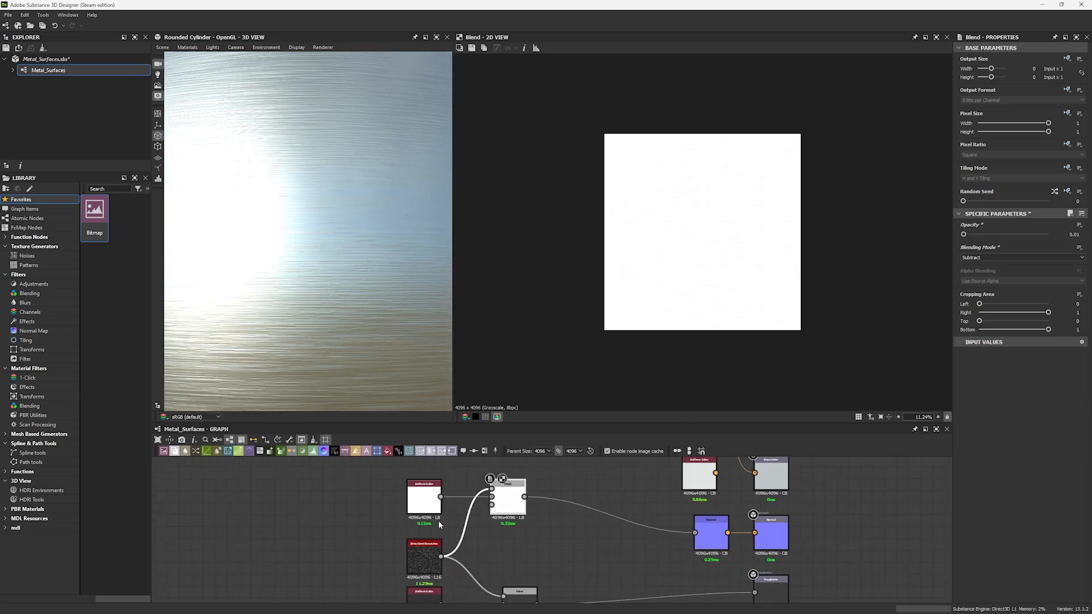
pyautogui.moveTo(440, 530); pyautogui.dragTo(554, 496, button='middle')
pyautogui.moveTo(546, 515); pyautogui.dragTo(595, 507)
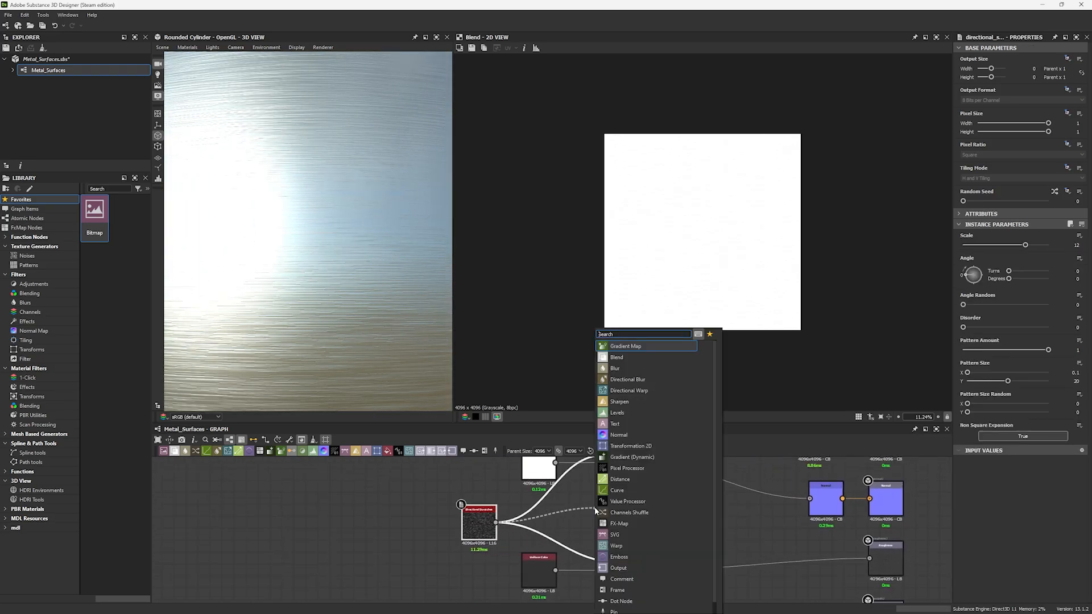
pyautogui.write('hq')
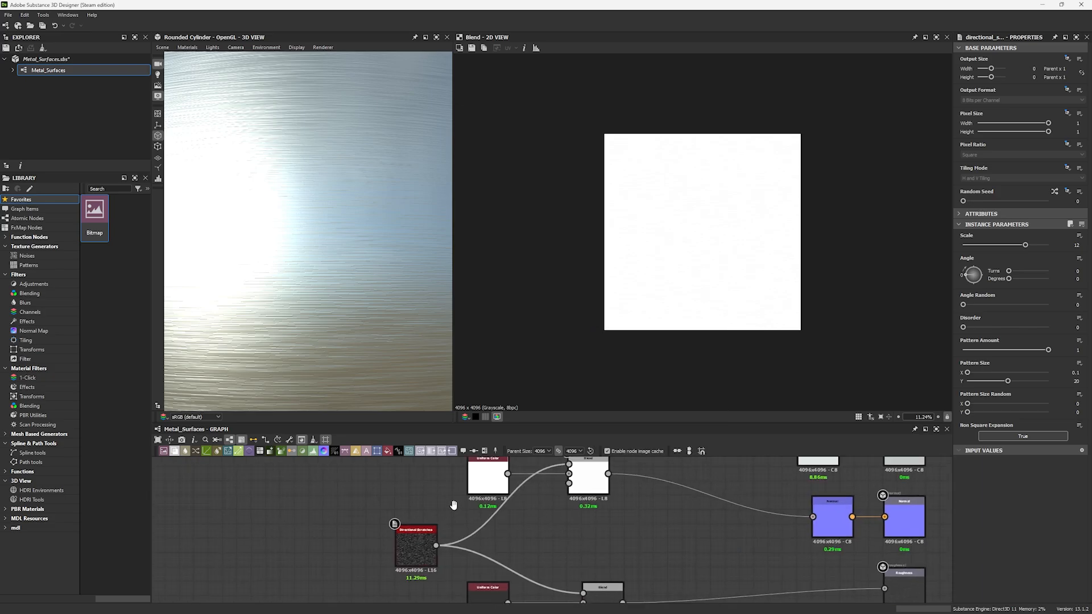
pyautogui.moveTo(453, 506); pyautogui.dragTo(419, 516, button='middle')
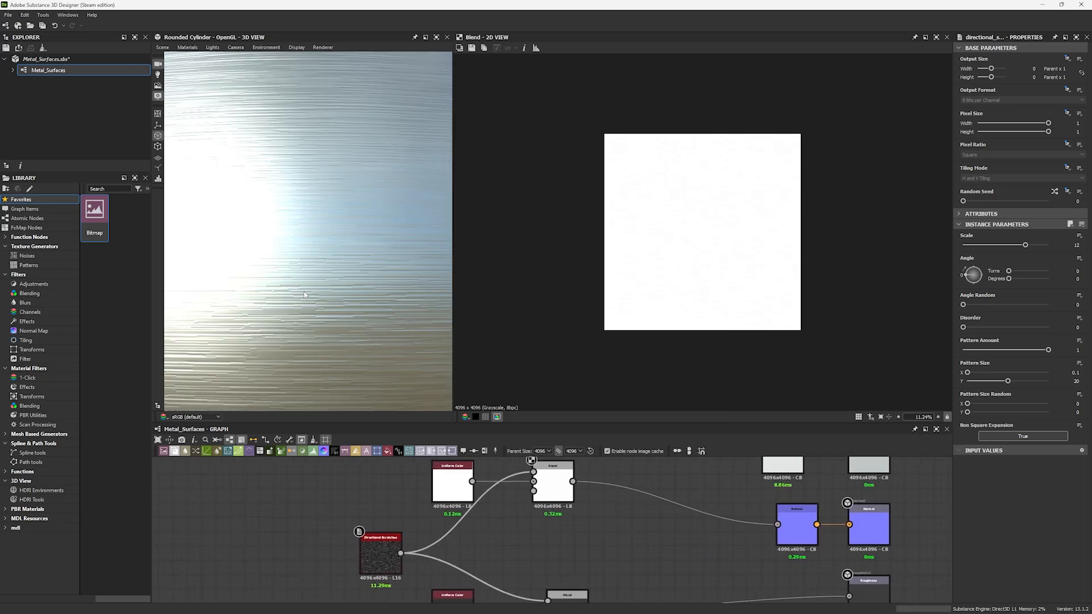
# Step: Set the white Uniform Color node's output format to Absolute, 16 Bits per Channel, and check the result on the cylinder
pyautogui.click(464, 491)
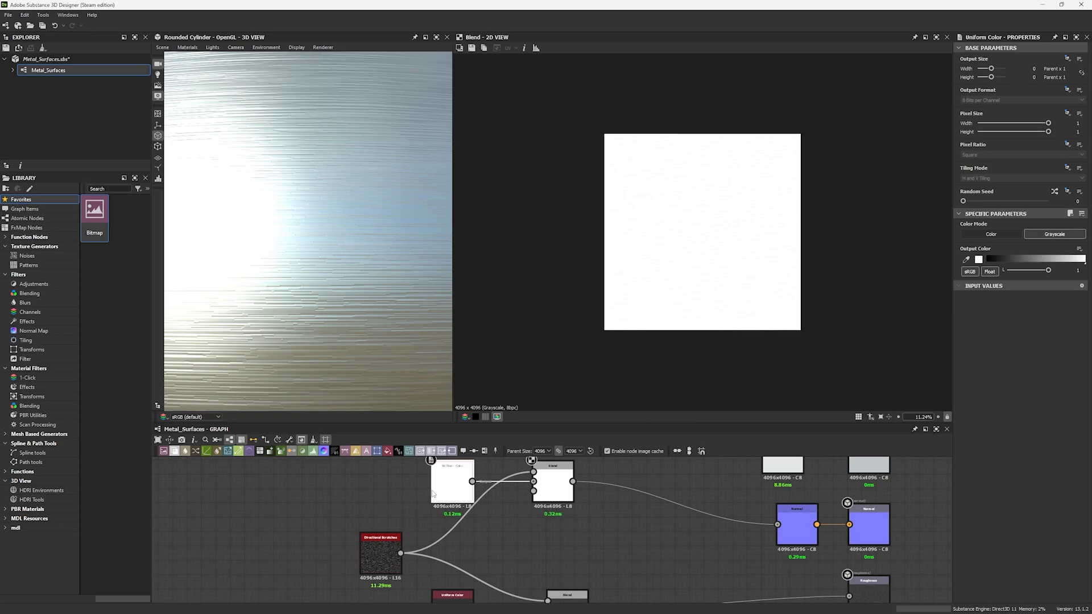
pyautogui.click(1068, 89)
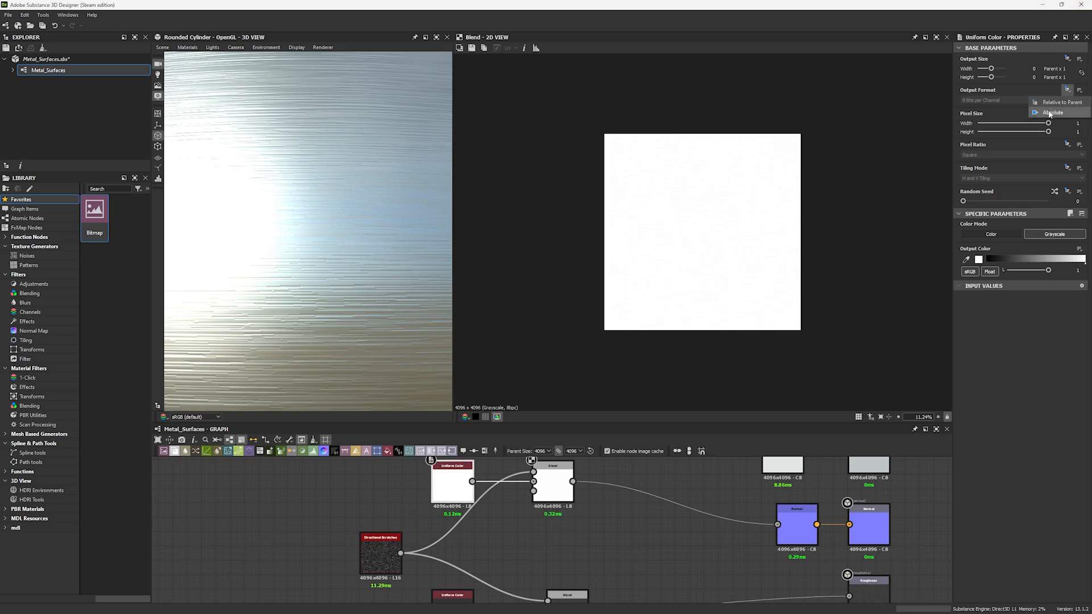
pyautogui.click(1052, 114)
pyautogui.click(1004, 100)
pyautogui.click(988, 114)
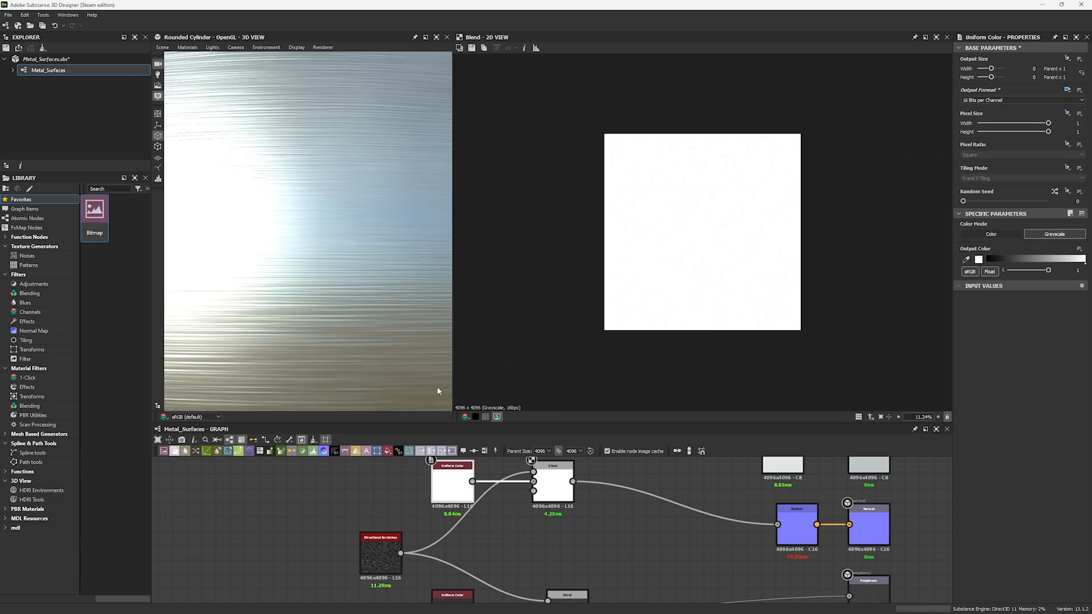
pyautogui.moveTo(356, 315); pyautogui.dragTo(357, 323)
pyautogui.moveTo(357, 323); pyautogui.dragTo(347, 350, button='right')
pyautogui.moveTo(348, 350)
pyautogui.mouseDown()
pyautogui.moveTo(401, 322)
pyautogui.moveTo(384, 268)
pyautogui.mouseUp()
pyautogui.press('f')
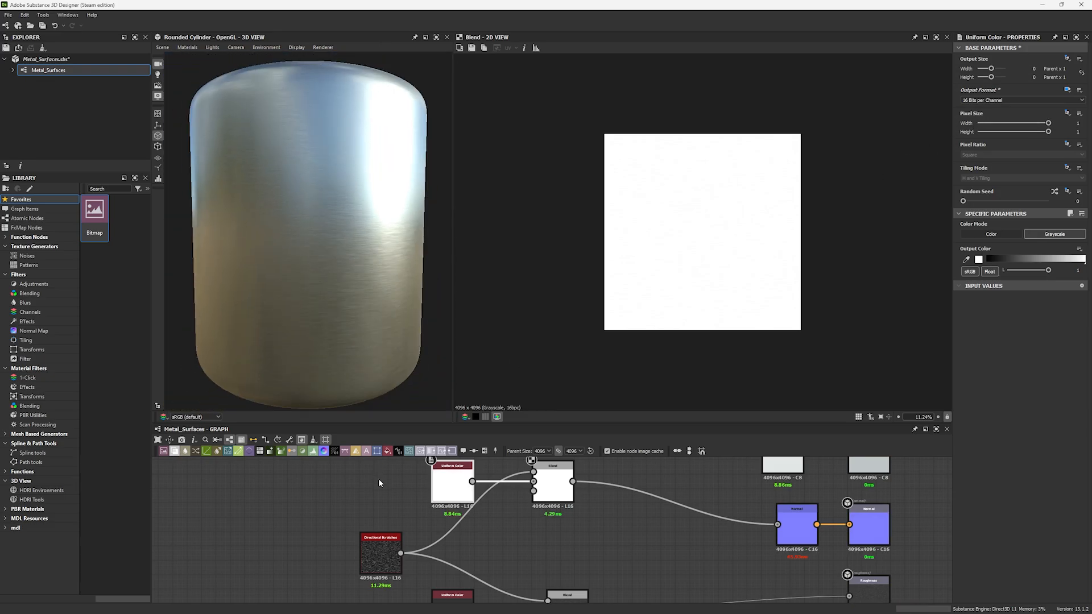
# Step: Set the roughness Uniform Color node's output format to Absolute, 16 Bits per Channel, and inspect the cylinder's scratches from several angles
pyautogui.moveTo(560, 597); pyautogui.dragTo(531, 539, button='middle')
pyautogui.click(417, 549)
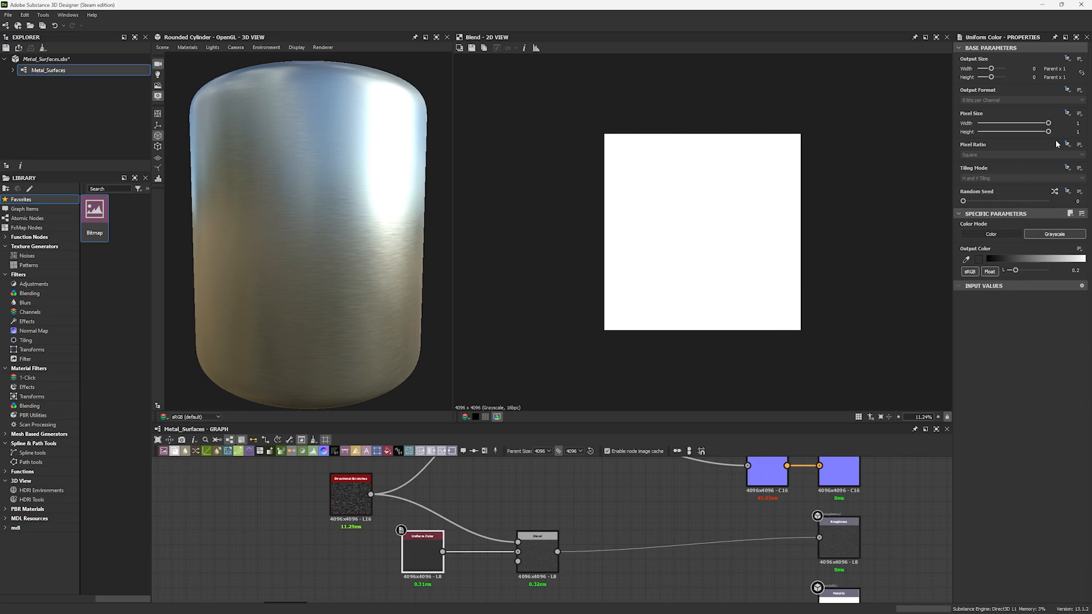
pyautogui.click(1068, 92)
pyautogui.click(1047, 111)
pyautogui.click(1032, 100)
pyautogui.click(1000, 112)
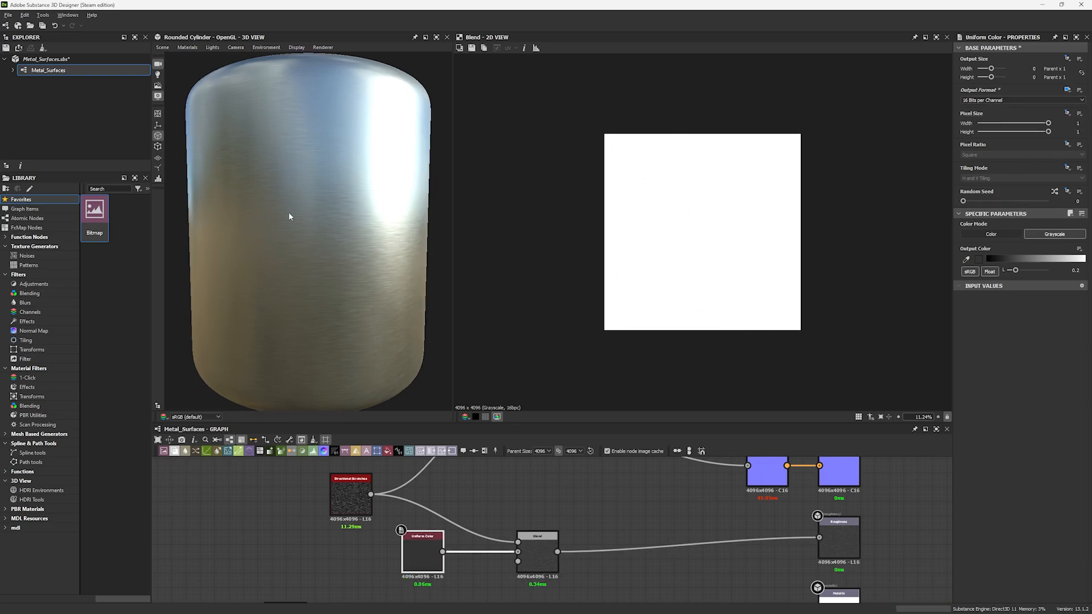
pyautogui.moveTo(288, 213); pyautogui.dragTo(261, 281, button='right')
pyautogui.moveTo(262, 280); pyautogui.dragTo(268, 345)
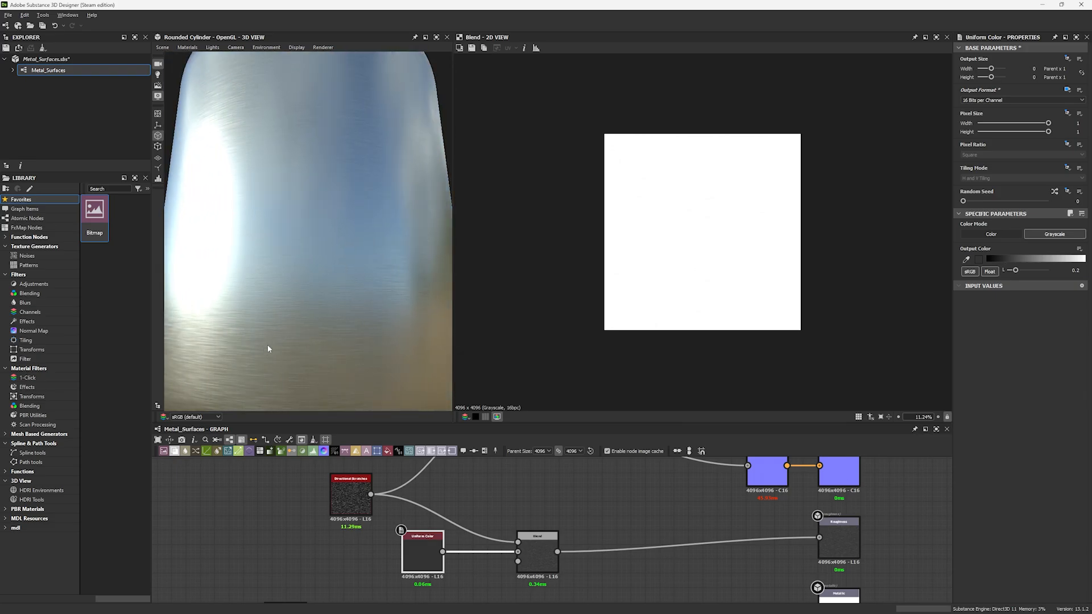
pyautogui.moveTo(268, 345); pyautogui.dragTo(297, 250, button='right')
pyautogui.moveTo(298, 251); pyautogui.dragTo(319, 274)
pyautogui.scroll(-1, 531, 480)
# Step: Add a Blend node after the gray base color Uniform Color node and feed the Directional Scratches into its opacity input
pyautogui.moveTo(531, 480); pyautogui.dragTo(429, 575, button='middle')
pyautogui.scroll(-3, 500, 494)
pyautogui.moveTo(499, 494); pyautogui.dragTo(507, 528, button='middle')
pyautogui.moveTo(578, 542); pyautogui.dragTo(522, 536)
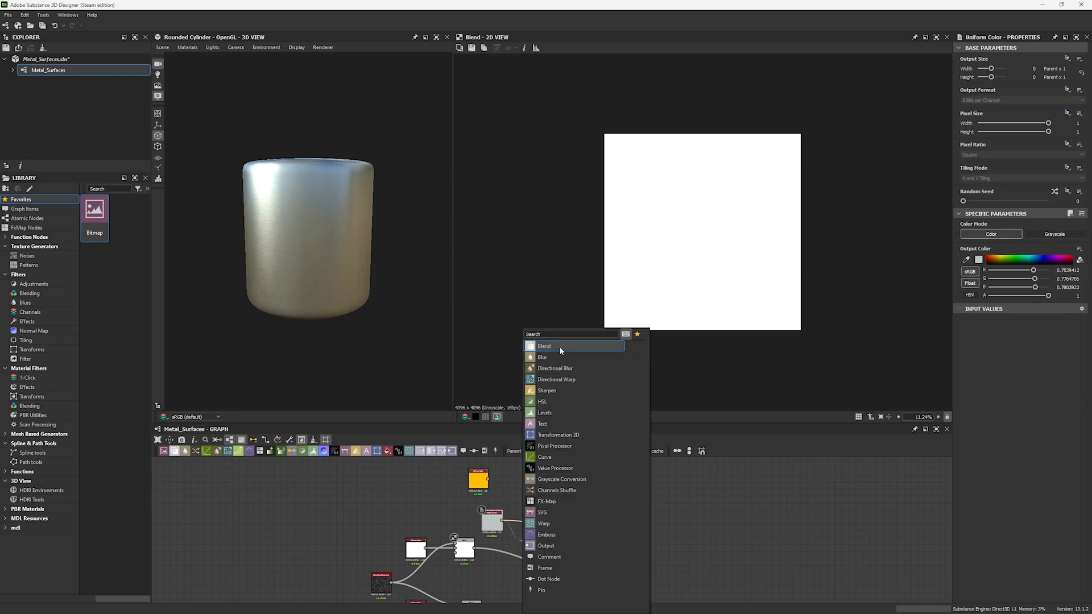
pyautogui.click(559, 346)
pyautogui.moveTo(395, 592); pyautogui.dragTo(384, 585)
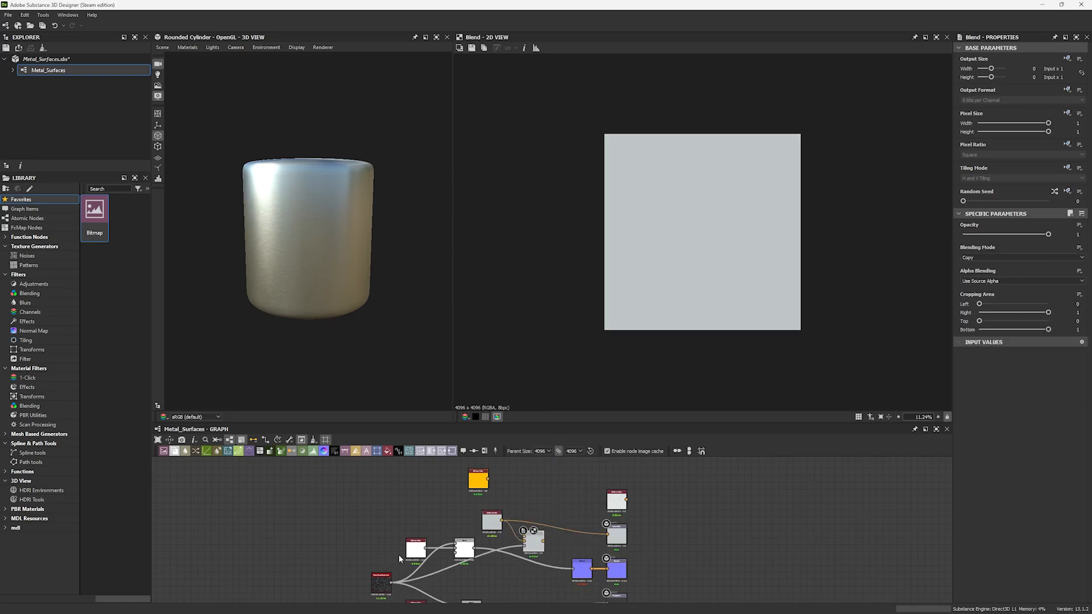
# Step: Duplicate the white Uniform Color node, connect it to the new Blend's foreground and switch its color mode to Color
pyautogui.click(416, 550)
pyautogui.hotkey('ctrl', 'c')
pyautogui.hotkey('ctrl', 'v')
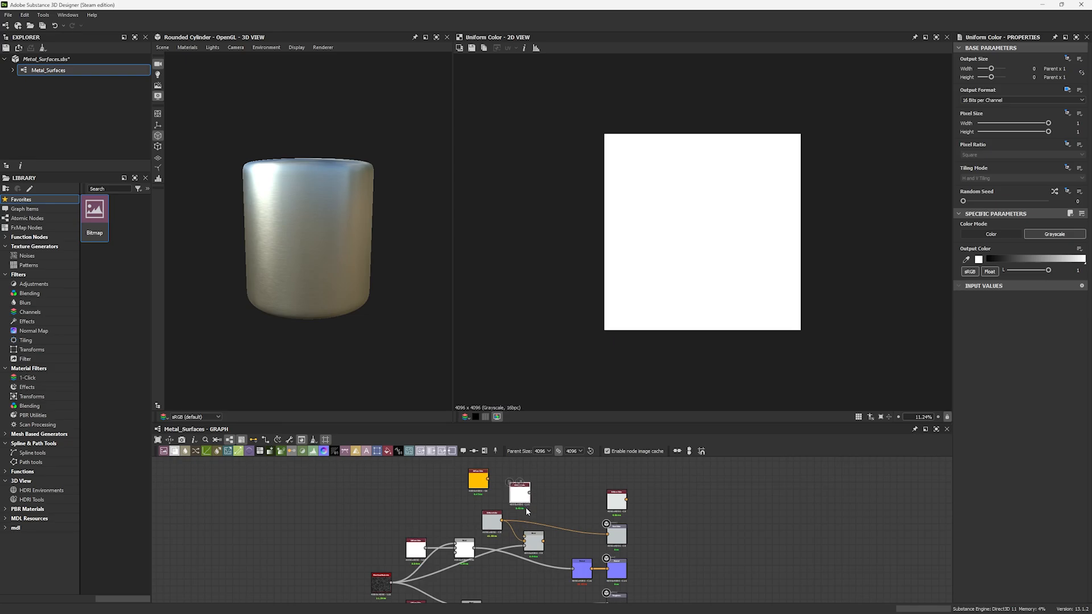
pyautogui.scroll(2, 526, 509)
pyautogui.moveTo(524, 544); pyautogui.dragTo(530, 481)
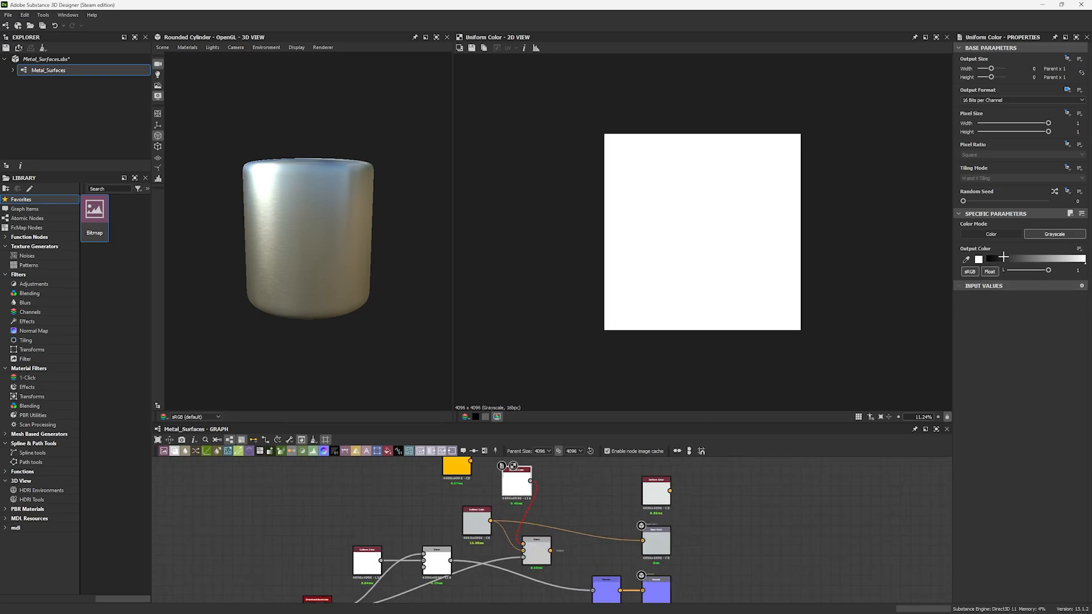
pyautogui.click(991, 234)
pyautogui.click(537, 550)
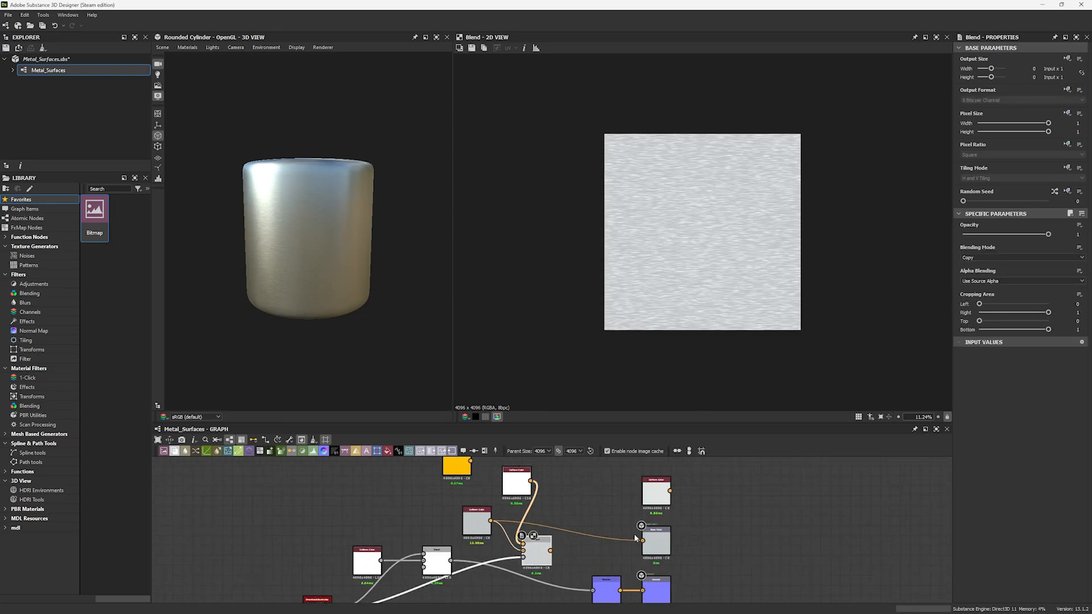
# Step: Feed the new Blend node into the Base Color output and lower its opacity to 0.32
pyautogui.scroll(1, 636, 538)
pyautogui.moveTo(534, 553); pyautogui.dragTo(558, 521)
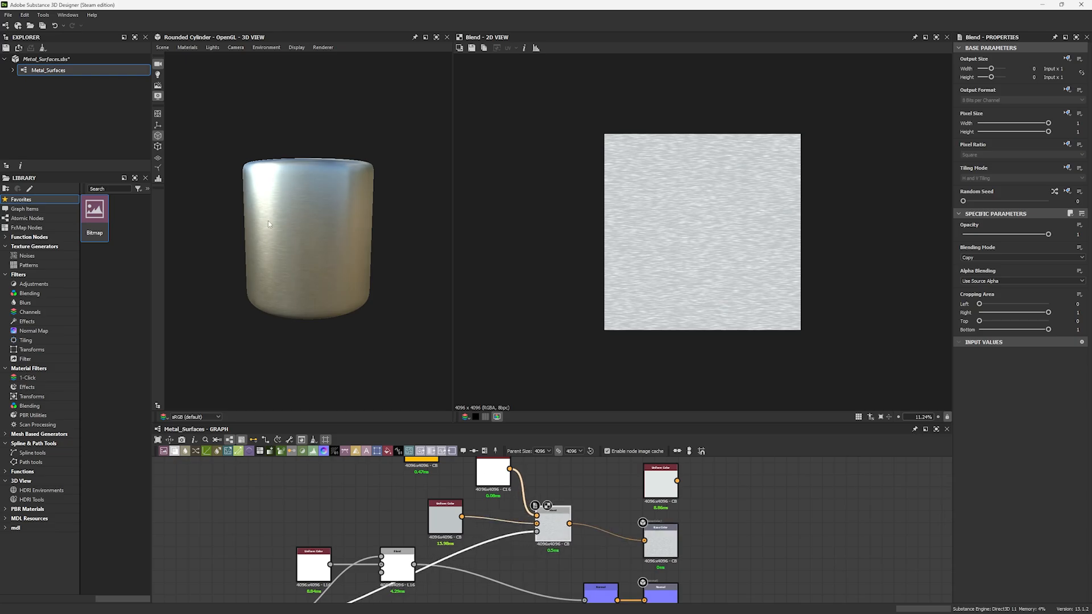
pyautogui.scroll(5, 268, 220)
pyautogui.moveTo(306, 240); pyautogui.dragTo(380, 286)
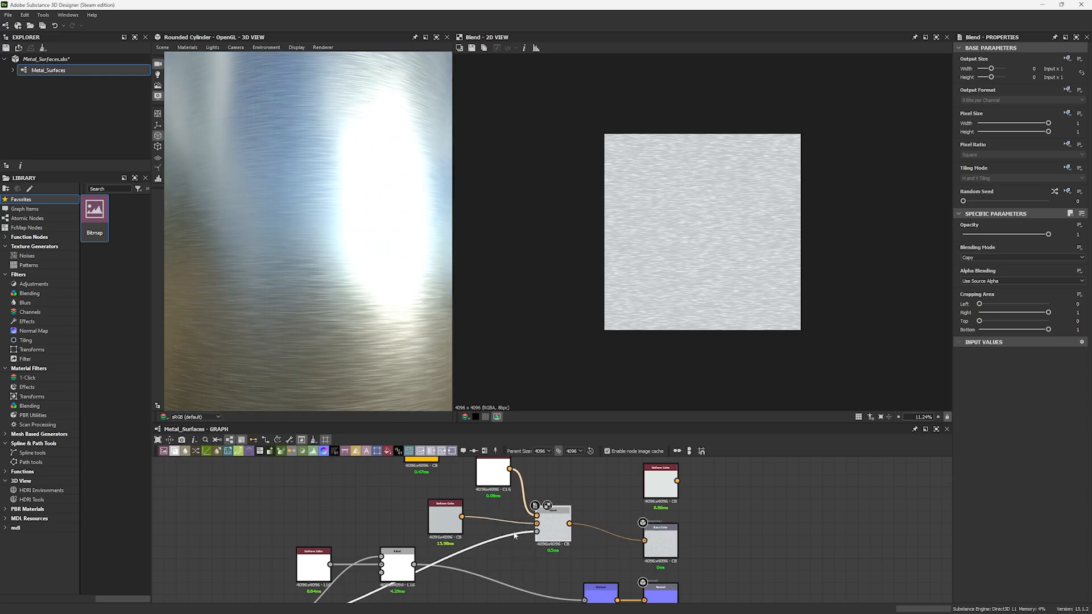
pyautogui.moveTo(1008, 234)
pyautogui.mouseDown()
pyautogui.moveTo(978, 235)
pyautogui.moveTo(990, 234)
pyautogui.mouseUp()
# Step: Export all of the graph's material outputs as PNG maps and switch to Marmoset Toolbag
pyautogui.scroll(-8, 296, 491)
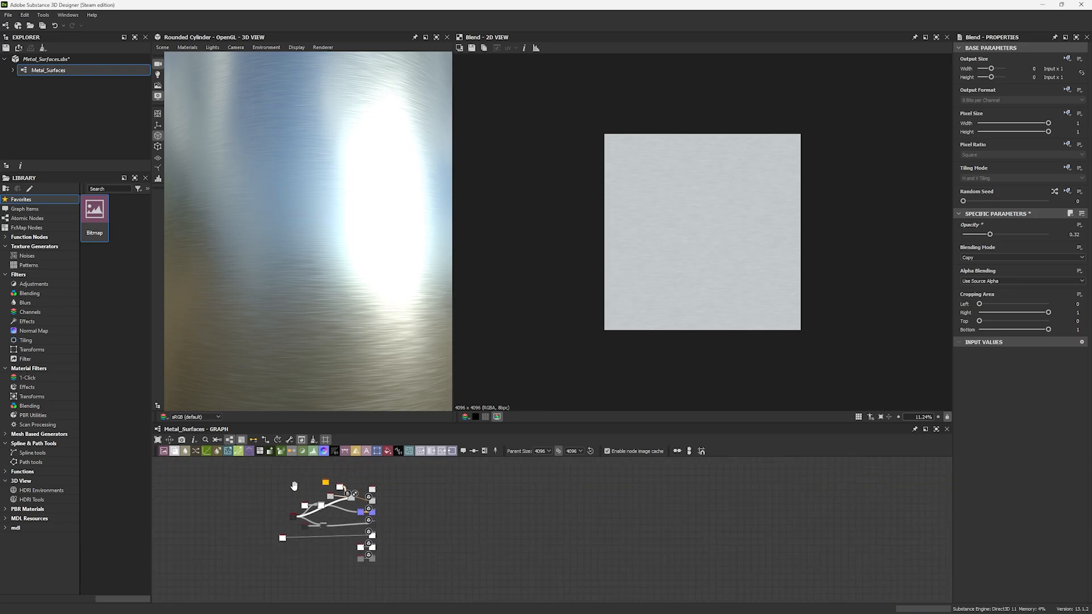
pyautogui.hotkey('ctrl', 'shift', 'e')
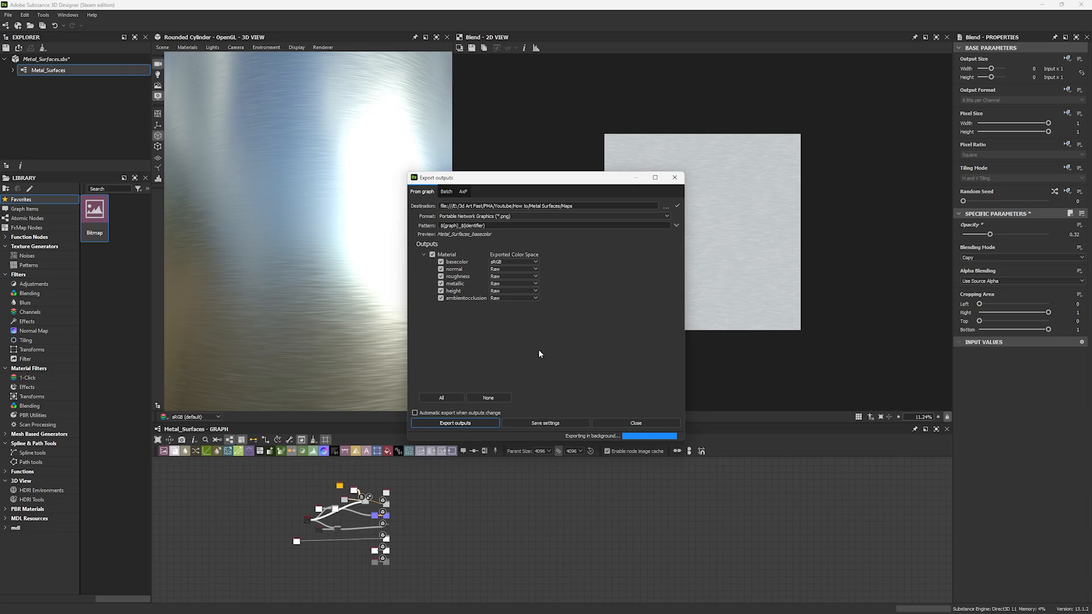
pyautogui.hotkey('alt', 'Tab')
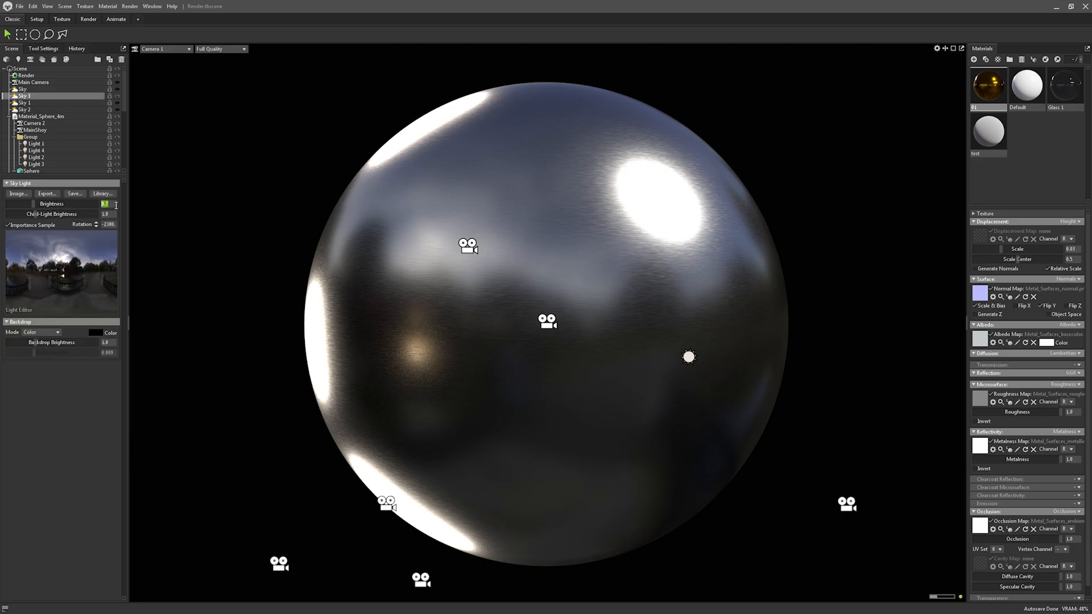
# Step: Set the Sky 3 light's brightness to 2 and deselect it
pyautogui.write('2')
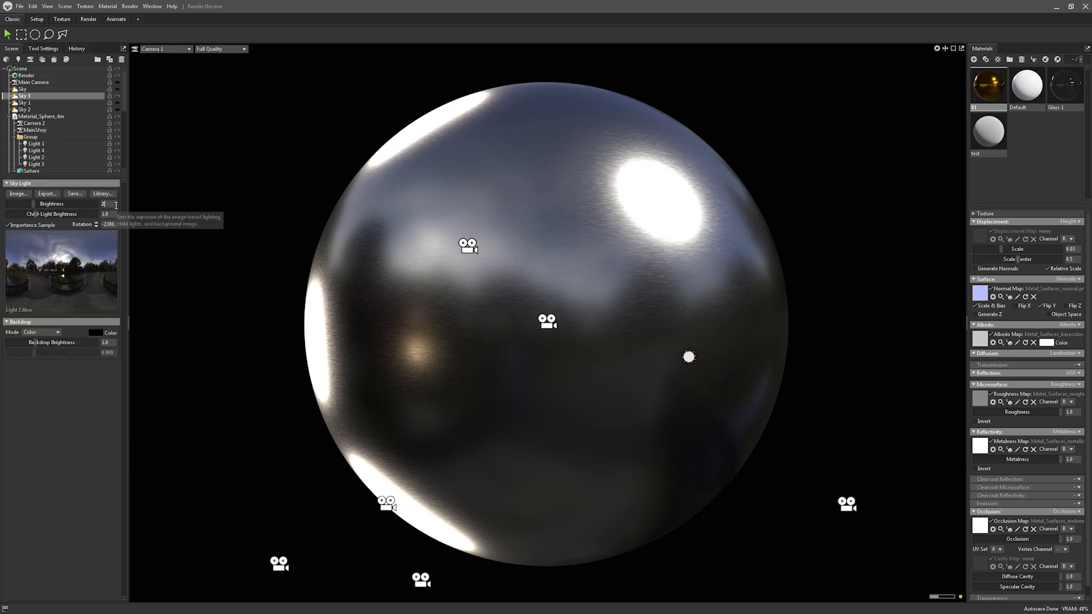
pyautogui.press('Return')
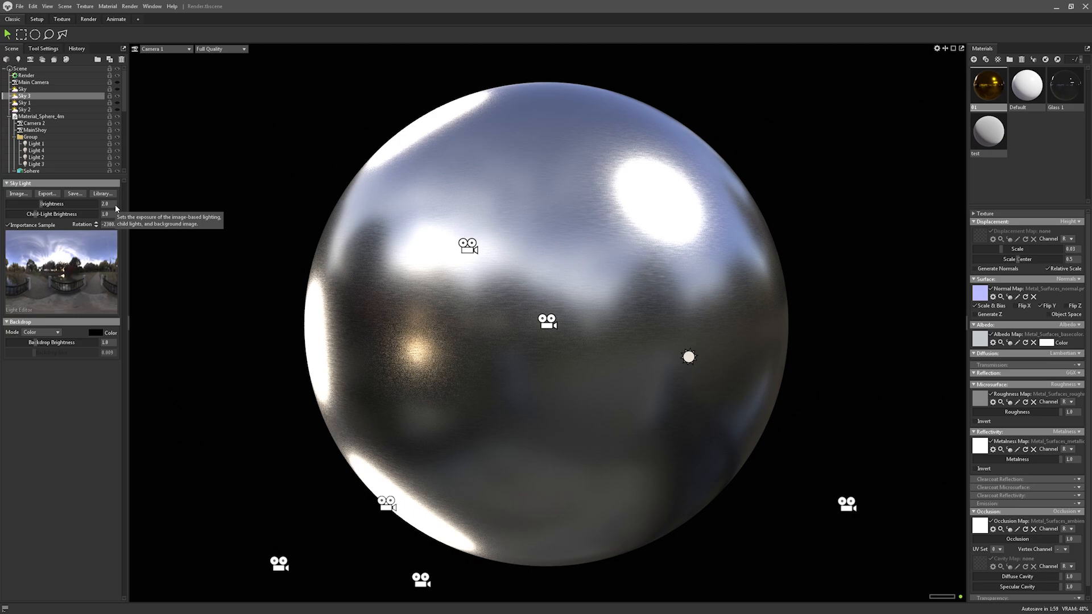
pyautogui.click(177, 178)
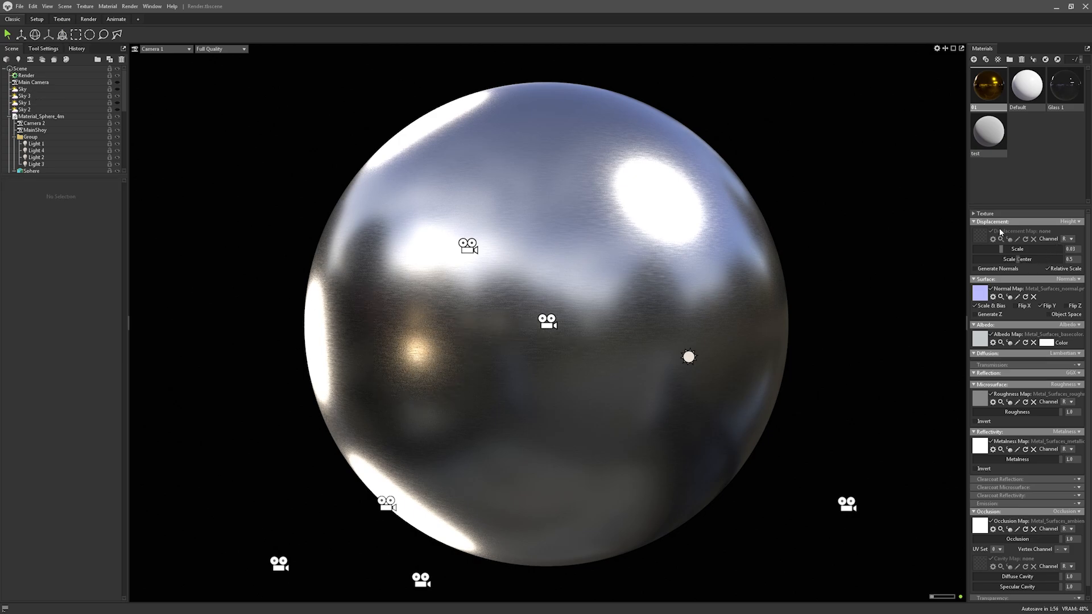
# Step: Expand the material's texture settings and set Texture Tiling to 2
pyautogui.click(979, 214)
pyautogui.write('2')
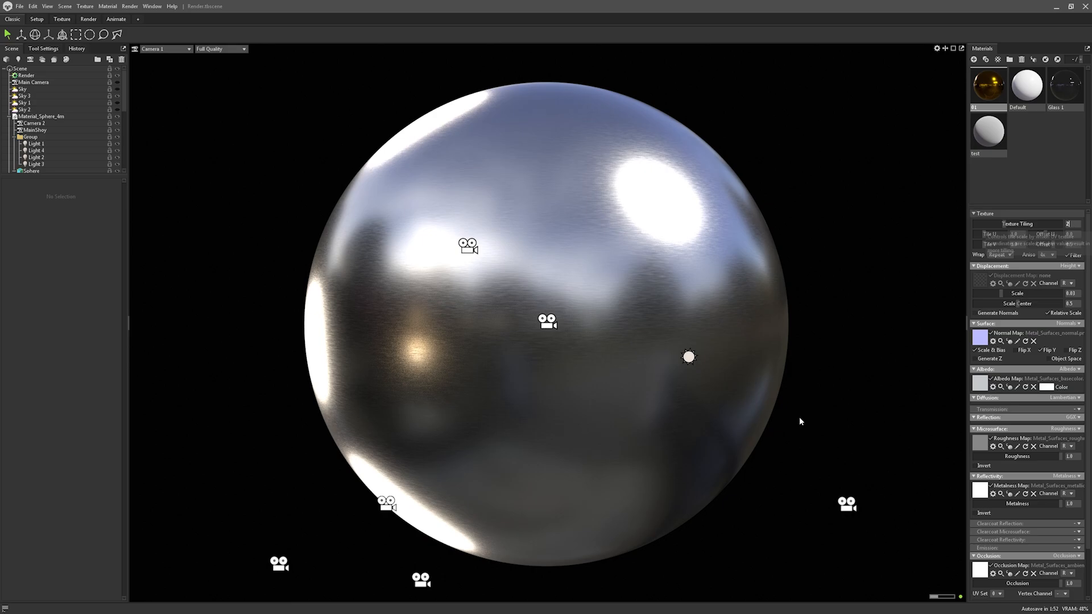
pyautogui.press('Return')
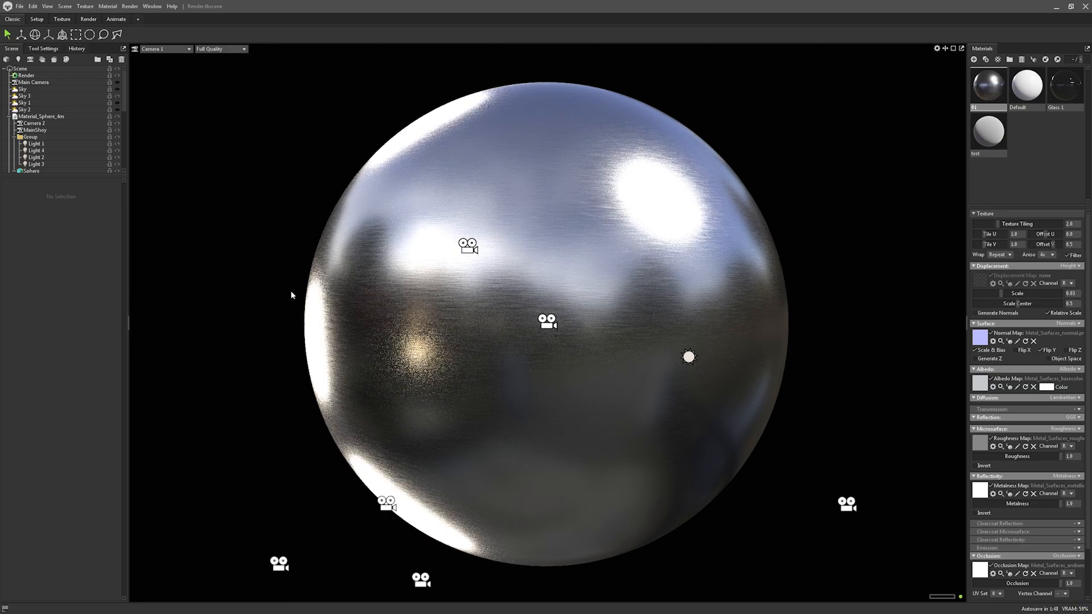
# Step: Switch back to Substance 3D Designer, close the export dialog and enlarge the graph area
pyautogui.hotkey('alt', 'Tab')
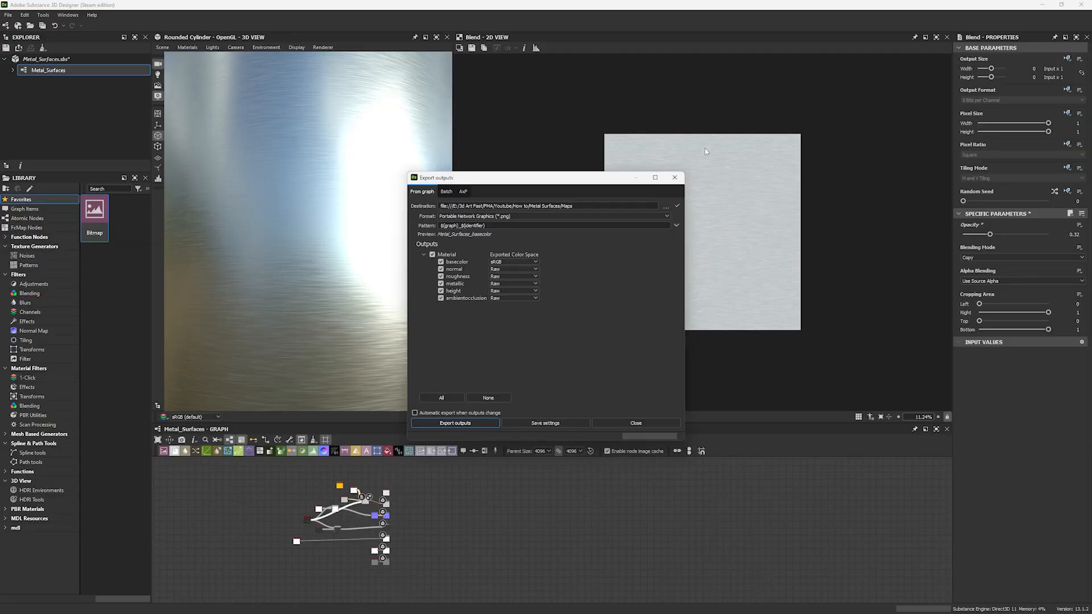
pyautogui.click(674, 177)
pyautogui.scroll(5, 461, 489)
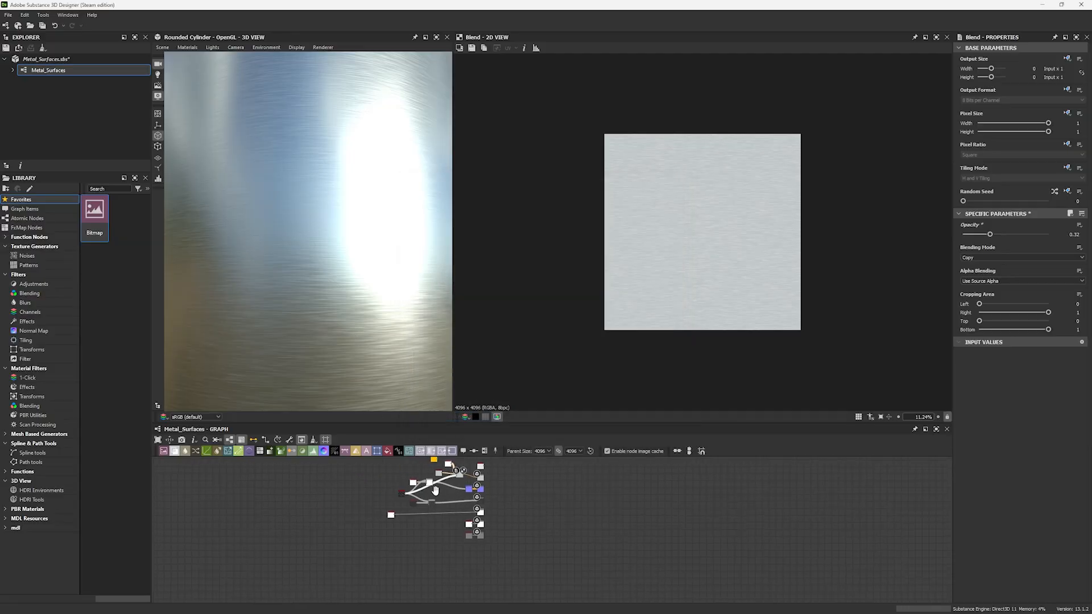
pyautogui.moveTo(536, 431); pyautogui.dragTo(529, 212)
pyautogui.moveTo(403, 324); pyautogui.dragTo(412, 356, button='middle')
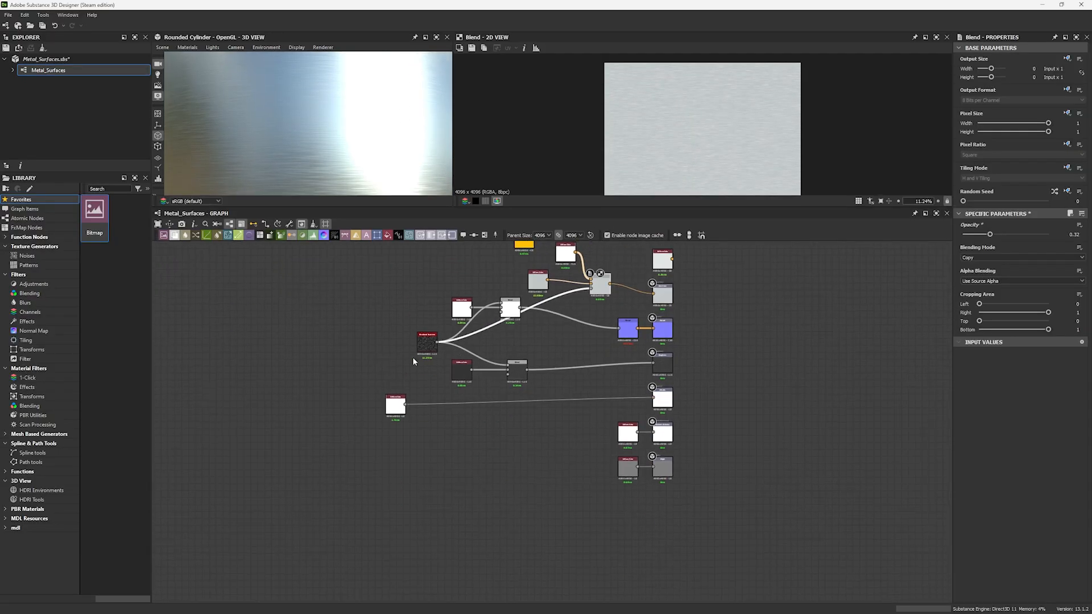
# Step: Move the metallic Uniform Color node closer to its output and shift the scratches and roughness nodes away from the outputs
pyautogui.scroll(2, 412, 357)
pyautogui.moveTo(393, 431); pyautogui.dragTo(656, 427)
pyautogui.moveTo(368, 347); pyautogui.dragTo(573, 402)
pyautogui.moveTo(563, 392); pyautogui.dragTo(393, 411)
# Step: Add a Directional Noise 2 node in the empty space below the roughness nodes
pyautogui.click(370, 472)
pyautogui.press('space')
pyautogui.write('dire')
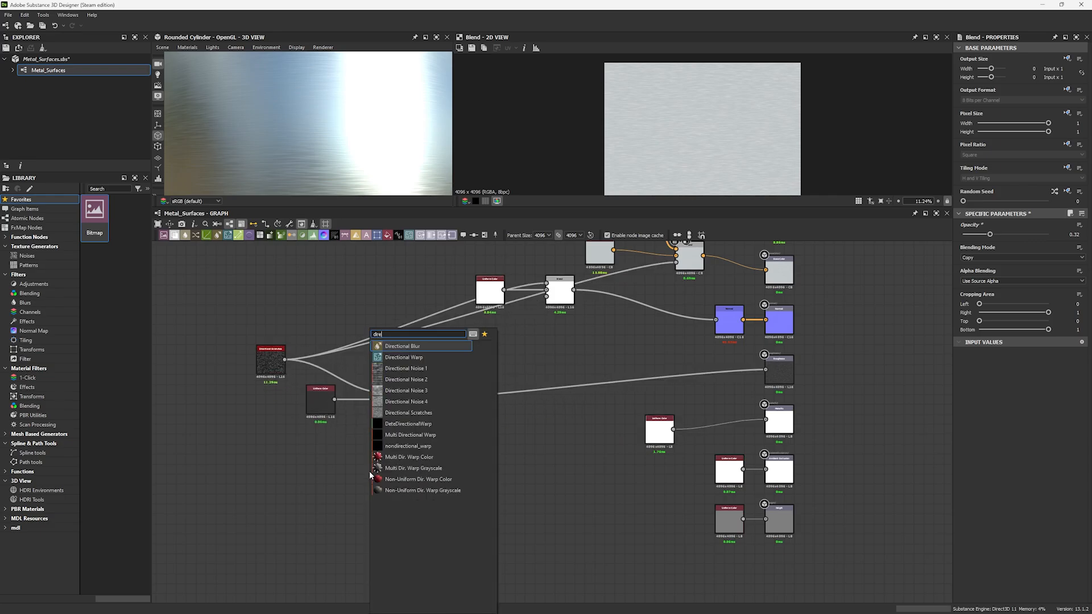
pyautogui.click(389, 384)
pyautogui.moveTo(371, 466); pyautogui.dragTo(371, 537)
pyautogui.moveTo(371, 537); pyautogui.dragTo(388, 524, button='middle')
pyautogui.scroll(3, 388, 524)
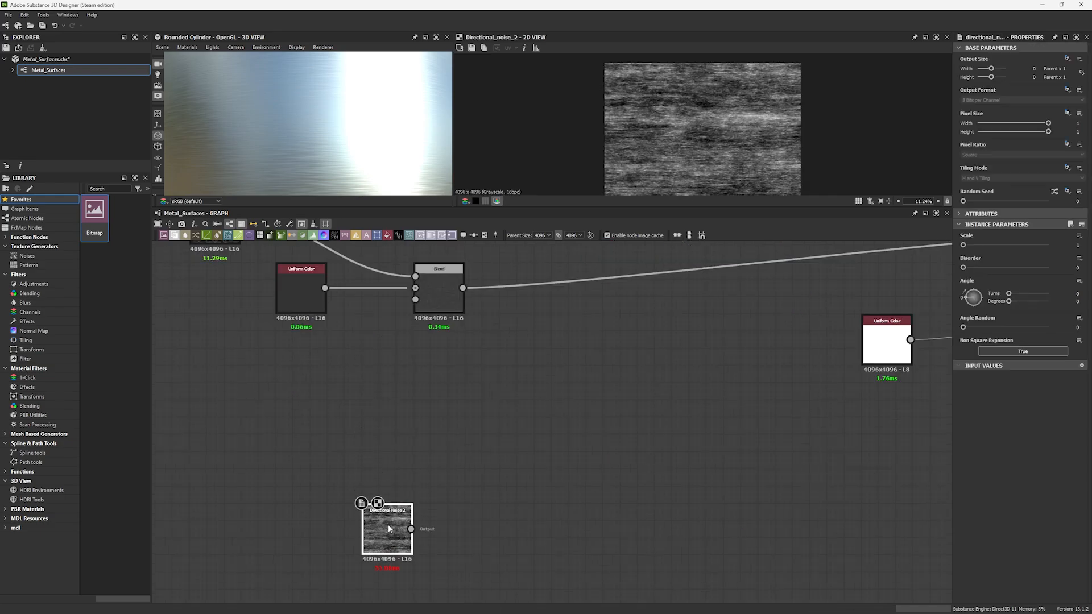
# Step: Add a Directional Noise 1 node just above the Directional Noise 2 node
pyautogui.click(384, 463)
pyautogui.press('space')
pyautogui.write('dire')
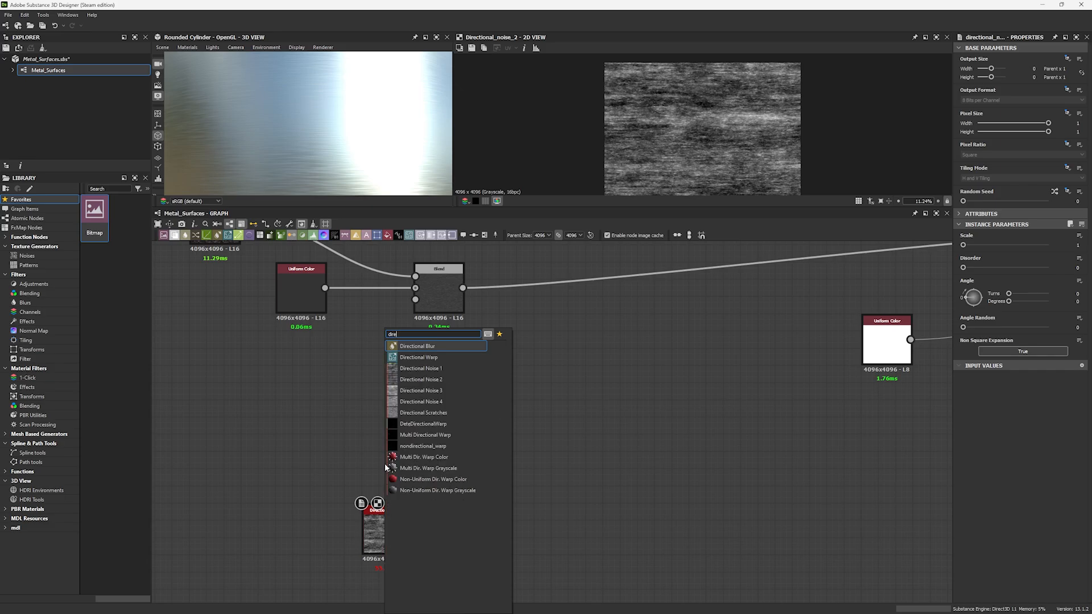
pyautogui.click(417, 366)
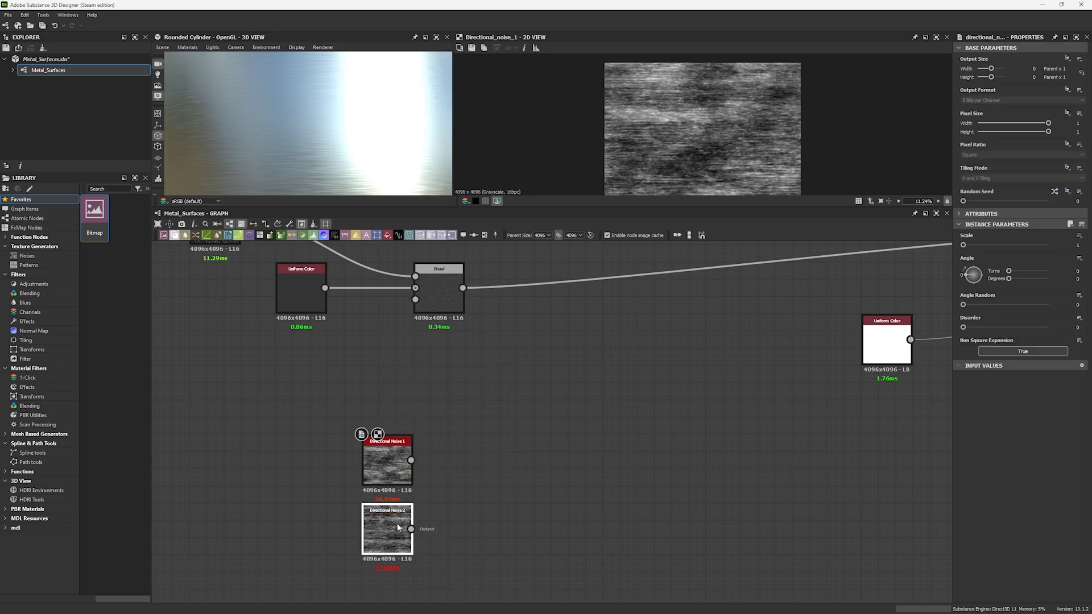
# Step: Combine Directional Noise 1 over Directional Noise 2 with a Blend node and change its blending mode
pyautogui.press('space')
pyautogui.click(419, 368)
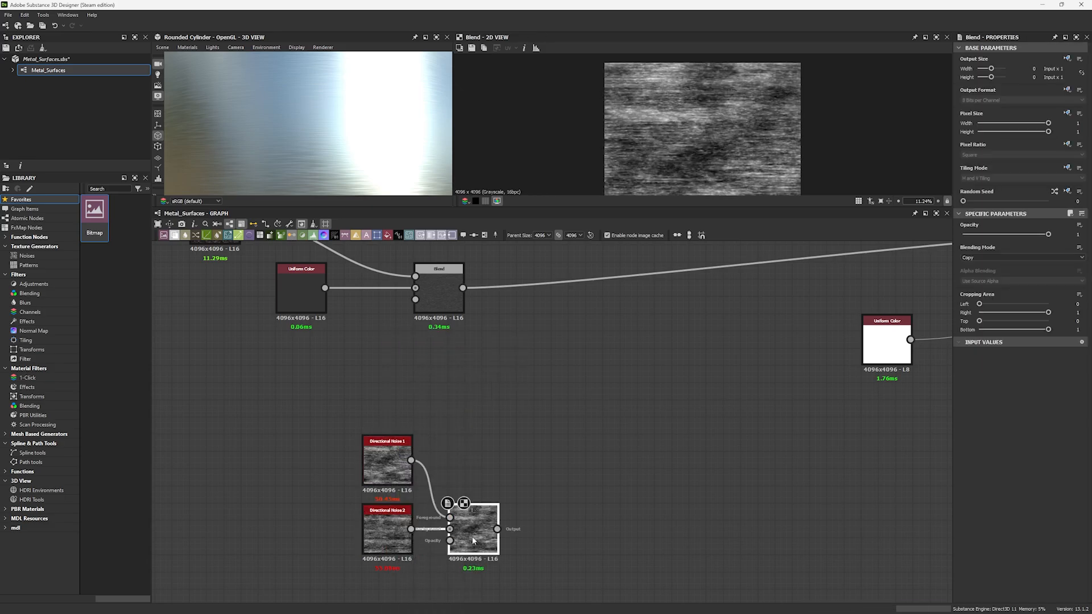
pyautogui.click(1023, 258)
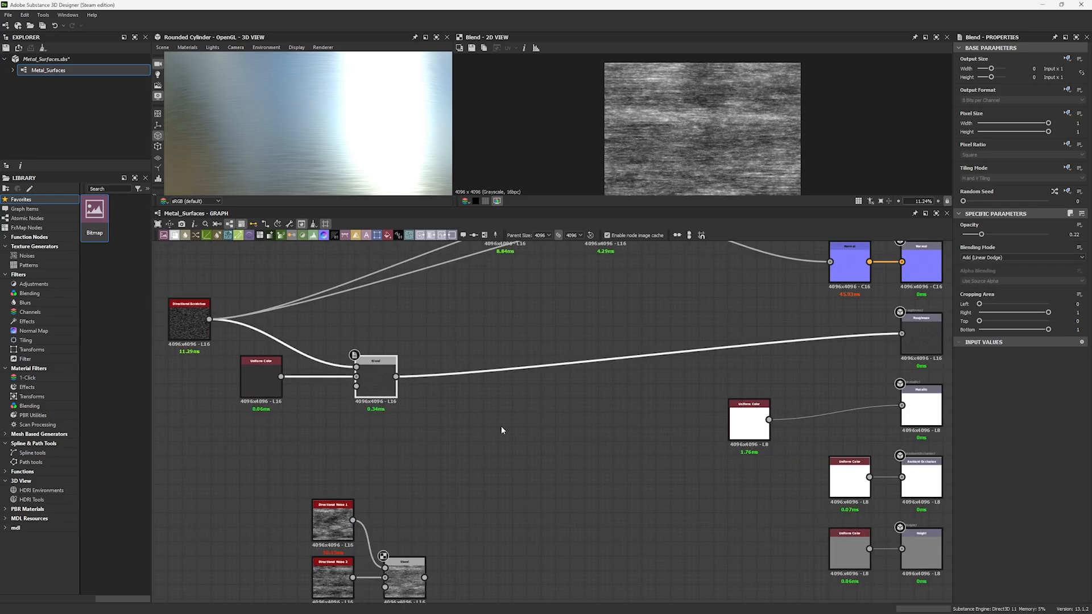
# Step: Paste a copy of the roughness Blend, using the roughness Blend as background and the combined directional noises as foreground
pyautogui.hotkey('ctrl', 'v')
pyautogui.moveTo(486, 420); pyautogui.dragTo(382, 378)
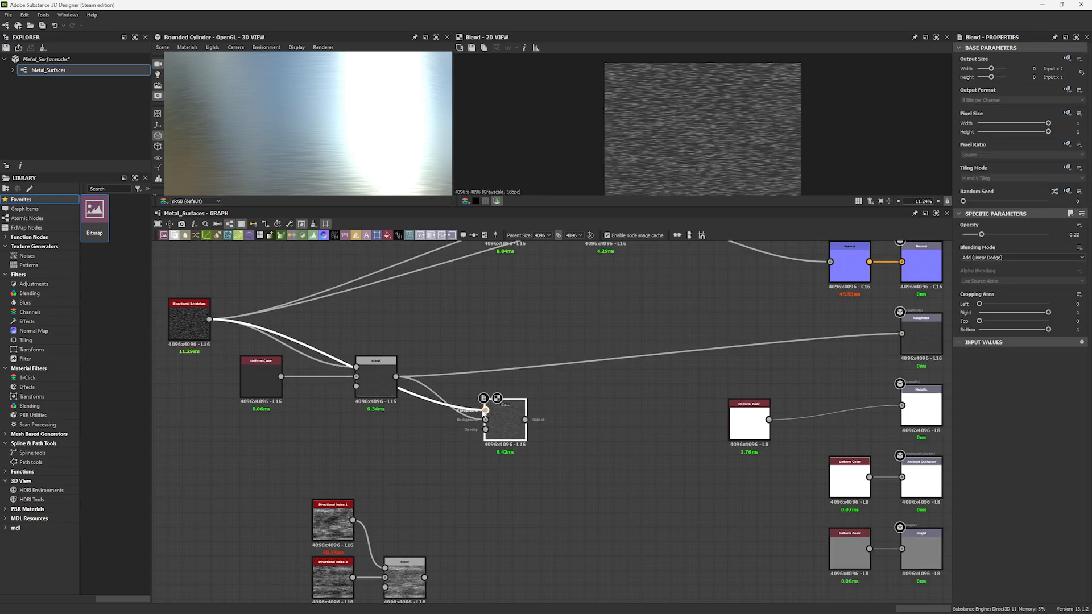
pyautogui.moveTo(486, 411); pyautogui.dragTo(424, 578)
# Step: Reduce the copied Blend's opacity to 0.15 and move the Roughness output's connection onto it
pyautogui.scroll(5, 701, 143)
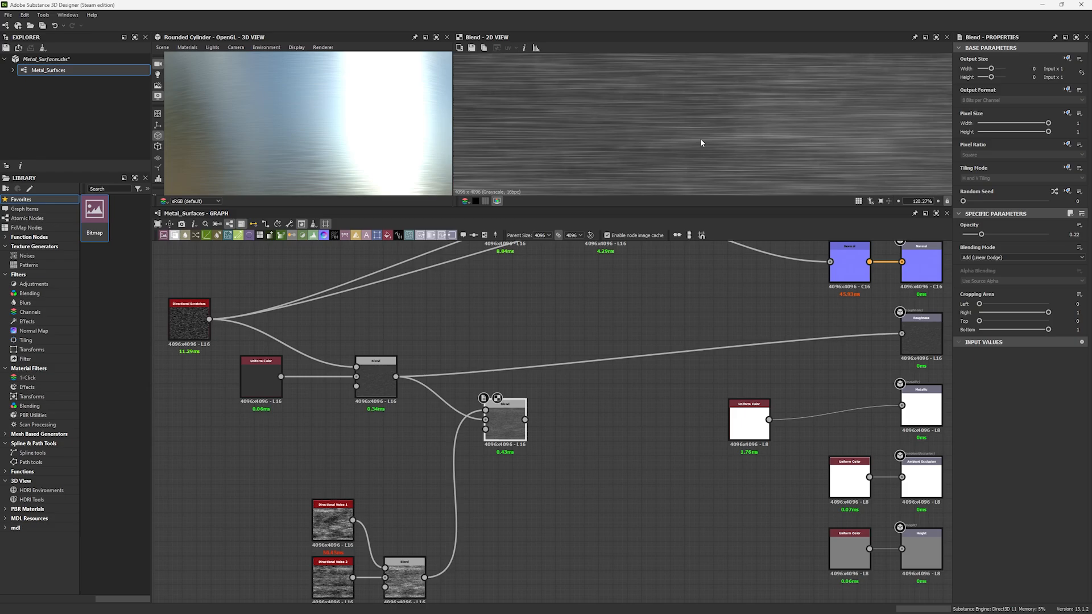
pyautogui.moveTo(982, 234); pyautogui.dragTo(975, 235)
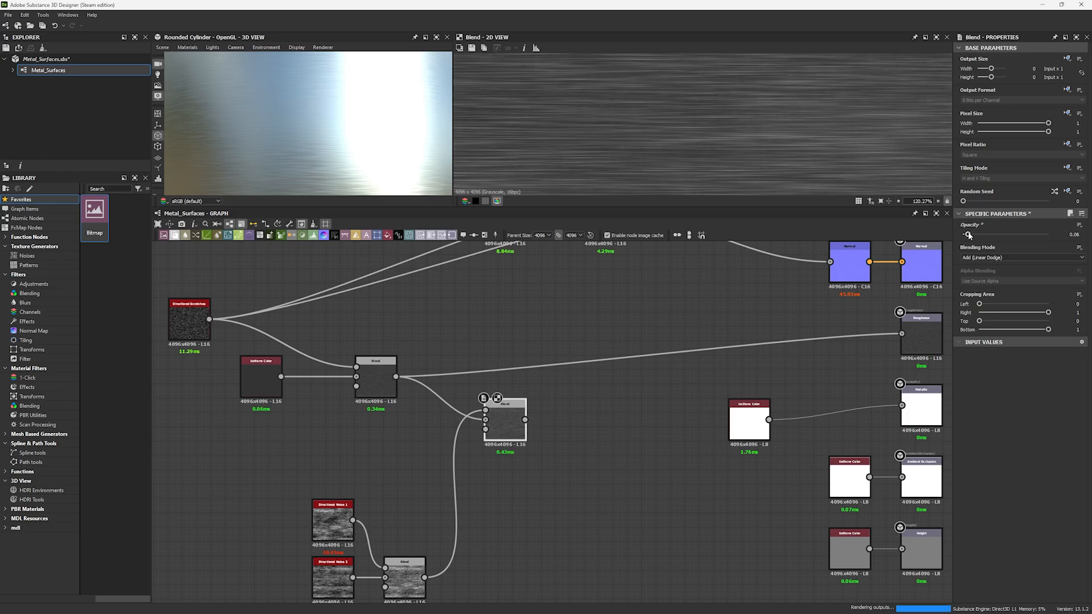
pyautogui.keyDown('shift'); pyautogui.moveTo(397, 377); pyautogui.dragTo(500, 417); pyautogui.keyUp('shift')
pyautogui.scroll(-6, 320, 161)
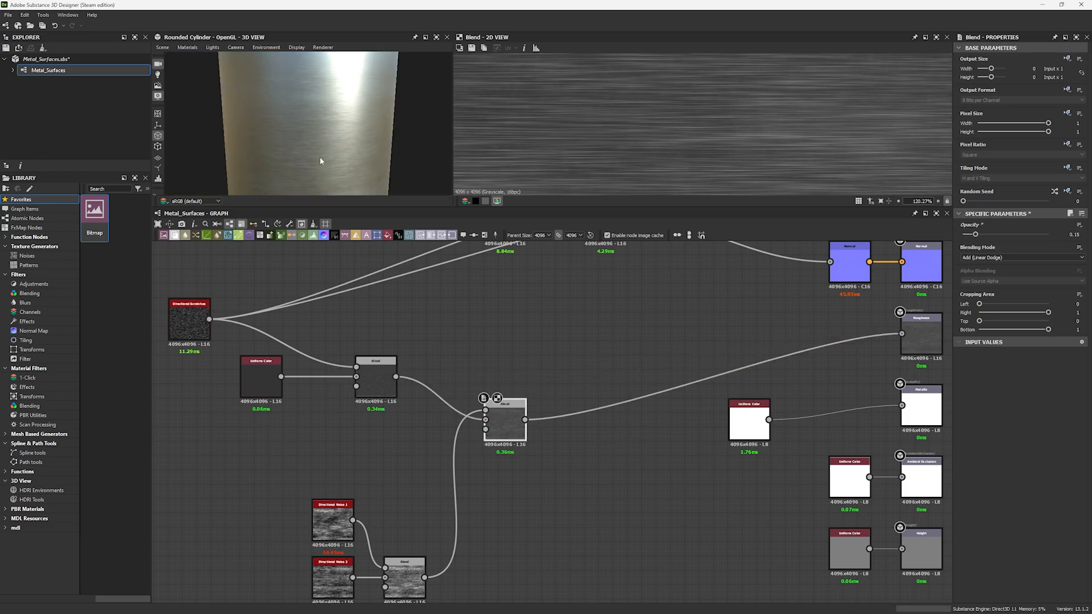
# Step: Raise the copied Blend's opacity to 0.32, enlarge the 3D view and inspect the streaks on the cylinder
pyautogui.moveTo(976, 234); pyautogui.dragTo(990, 234)
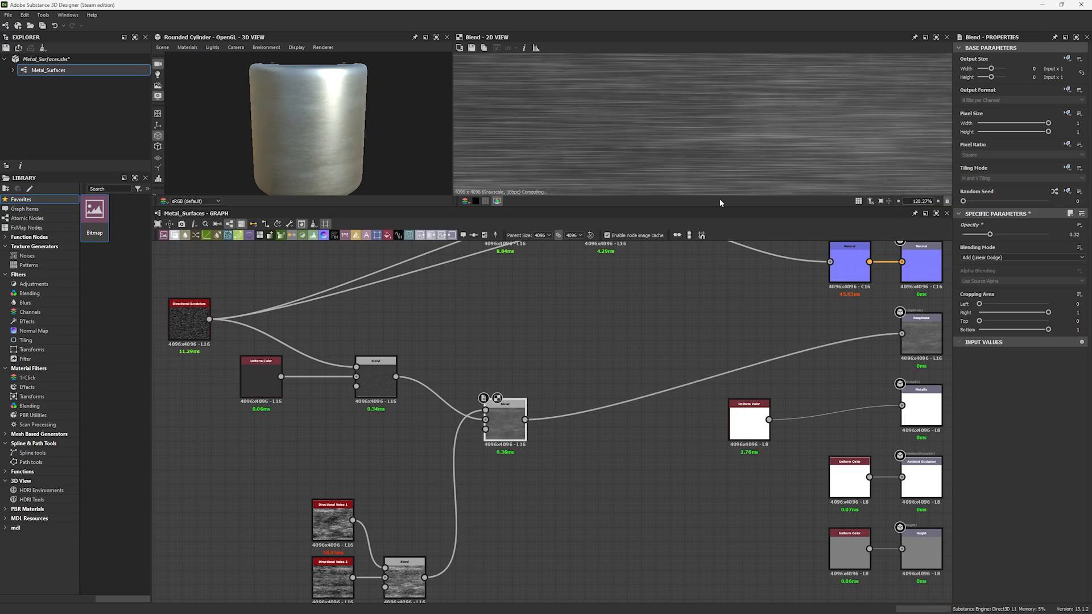
pyautogui.scroll(4, 305, 128)
pyautogui.scroll(4, 337, 158)
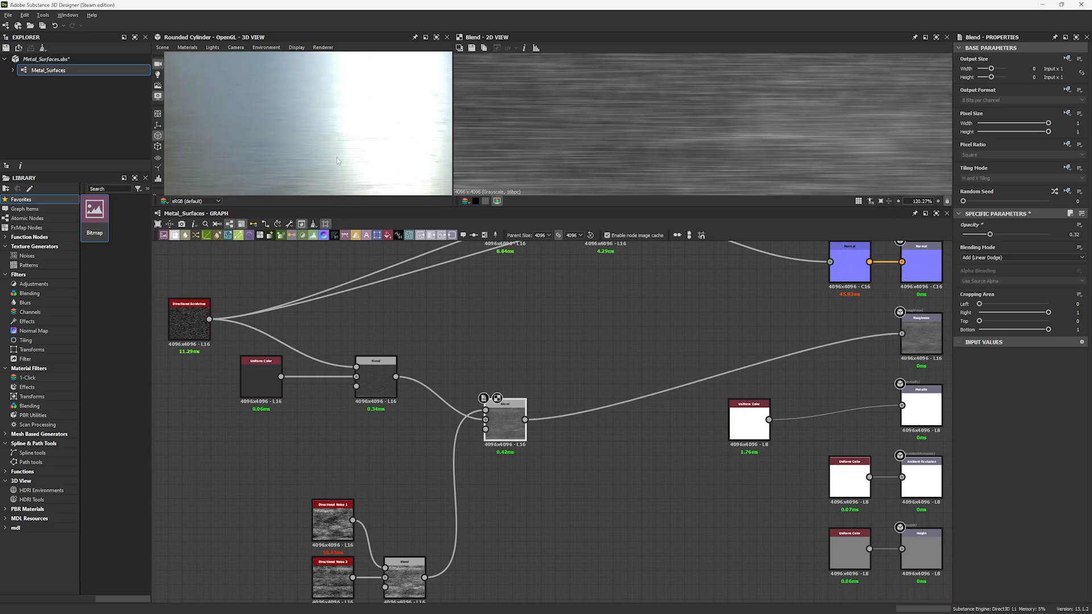
pyautogui.scroll(-2, 341, 165)
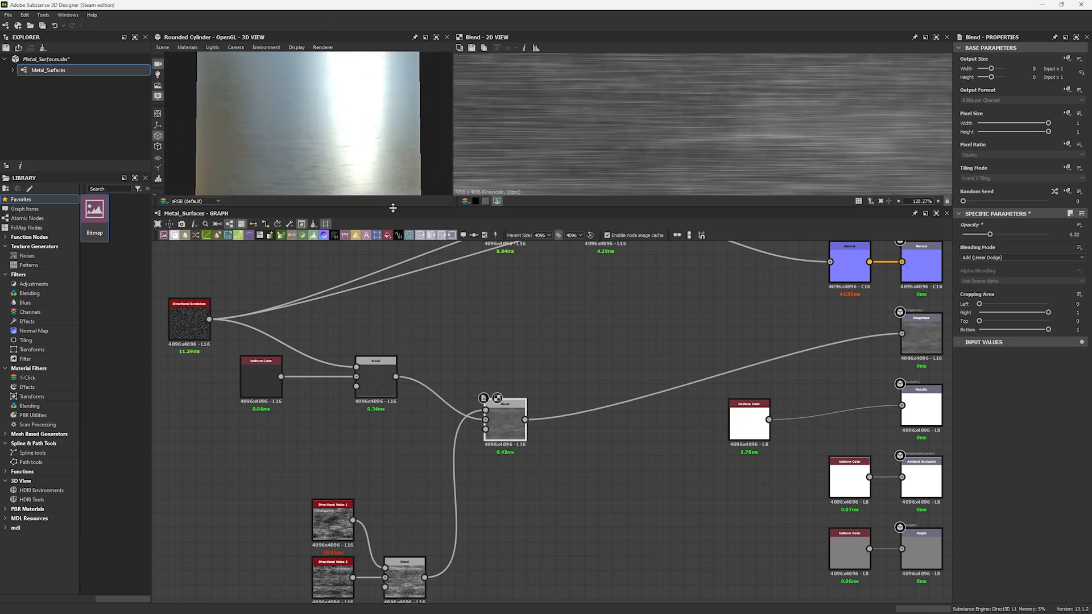
pyautogui.moveTo(393, 208); pyautogui.dragTo(393, 449)
pyautogui.scroll(-3, 312, 210)
pyautogui.scroll(5, 349, 366)
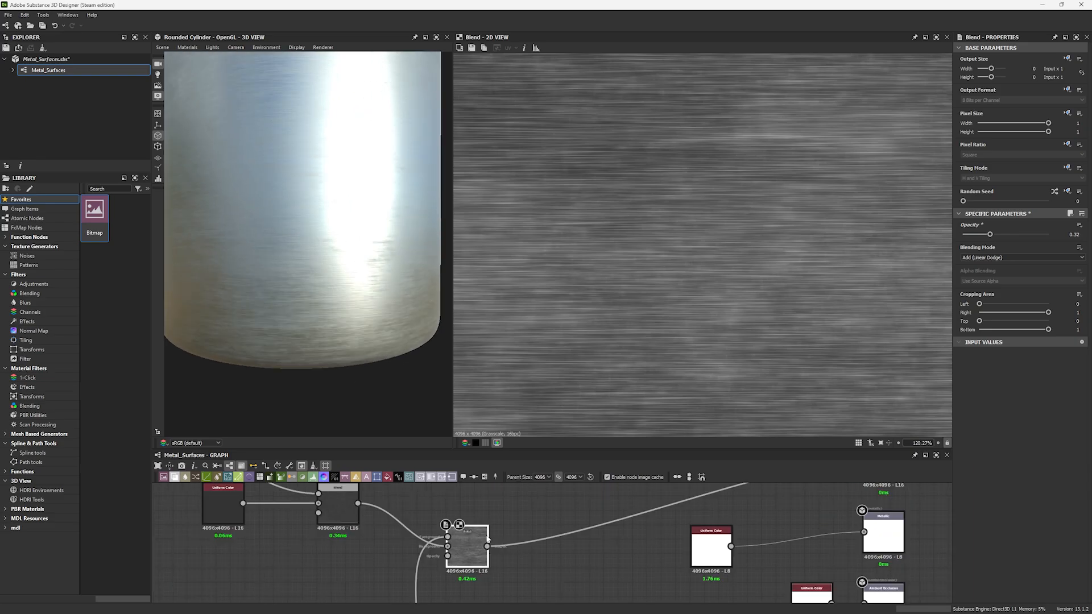
# Step: Insert an Invert Grayscale node between the copied Blend and the Roughness output and check the cylinder
pyautogui.press('space')
pyautogui.write('invert')
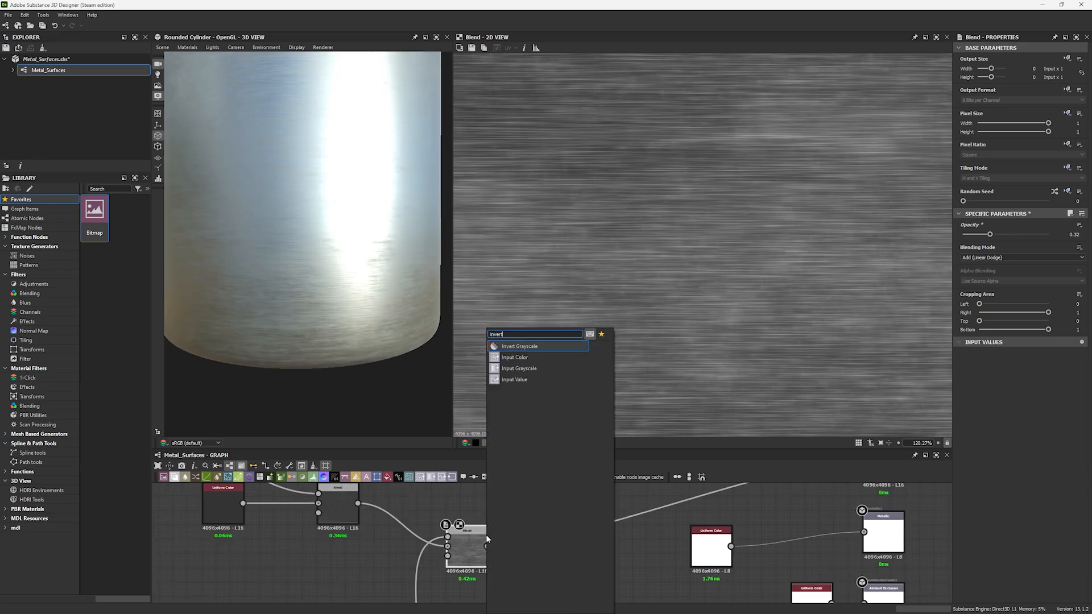
pyautogui.press('Return')
pyautogui.scroll(-5, 347, 237)
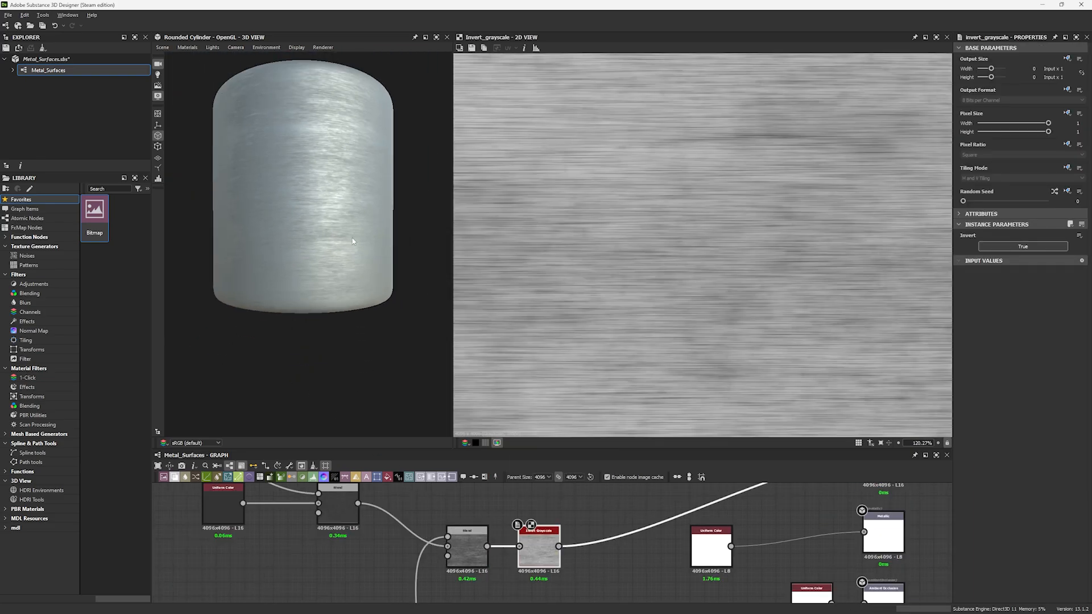
pyautogui.keyDown('alt'); pyautogui.moveTo(328, 235); pyautogui.dragTo(330, 227); pyautogui.keyUp('alt')
# Step: Set the copied Blend's opacity to 0.15 and save the package
pyautogui.click(470, 542)
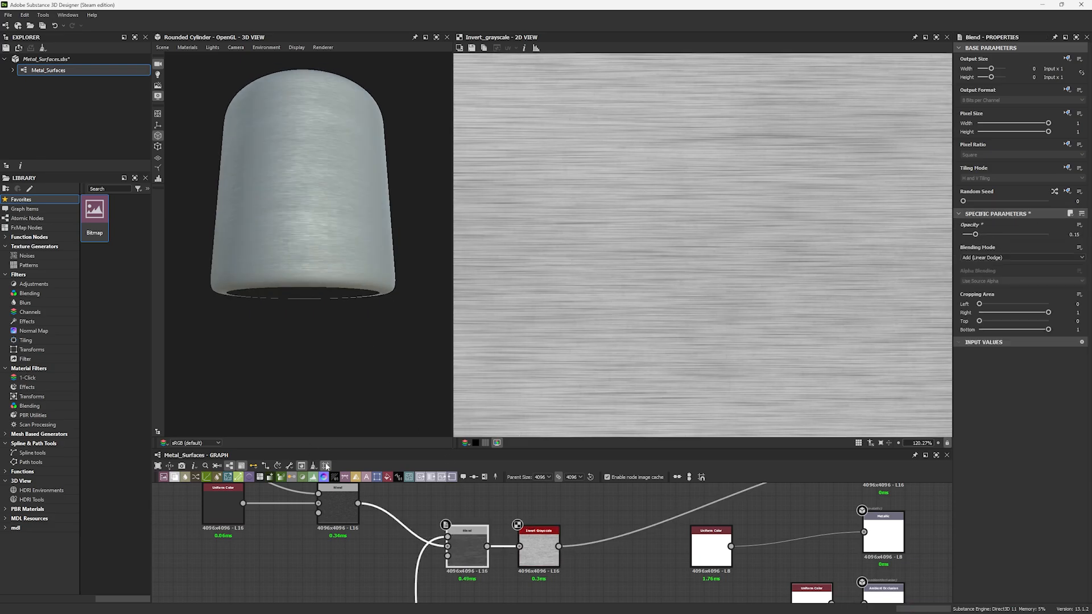
pyautogui.click(448, 494)
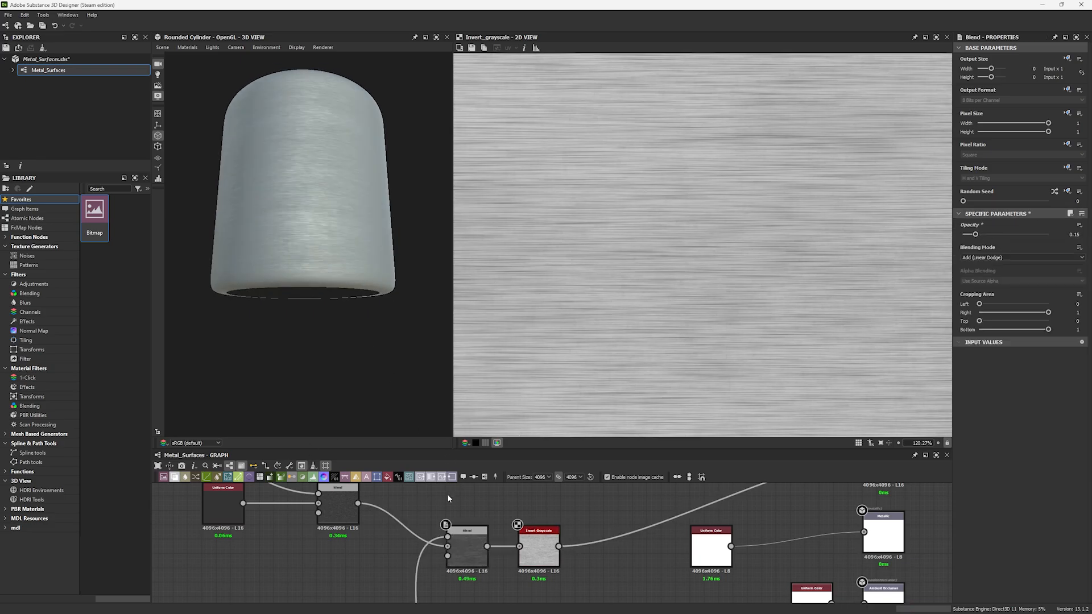
pyautogui.hotkey('ctrl', 's')
# Step: Examine the brushed streaks and highlights on the cylinder from several angles, up close and from a distance
pyautogui.moveTo(320, 194); pyautogui.dragTo(314, 223)
pyautogui.moveTo(314, 223); pyautogui.dragTo(344, 401, button='right')
pyautogui.moveTo(324, 277); pyautogui.dragTo(244, 284)
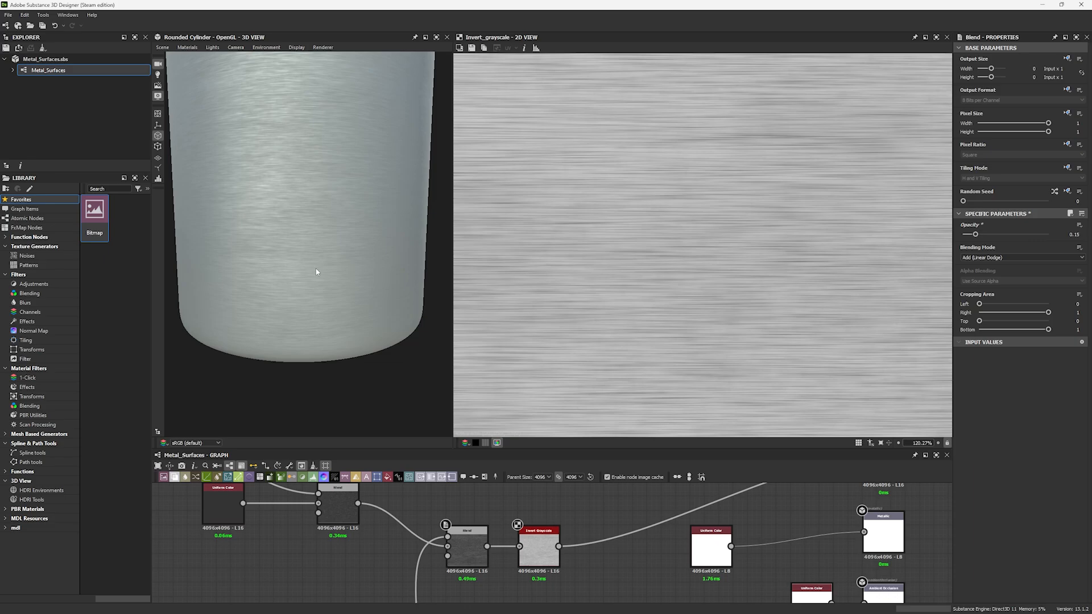
pyautogui.moveTo(253, 227); pyautogui.dragTo(259, 58, button='right')
pyautogui.moveTo(310, 208)
pyautogui.mouseDown()
pyautogui.moveTo(335, 196)
pyautogui.moveTo(319, 194)
pyautogui.mouseUp()
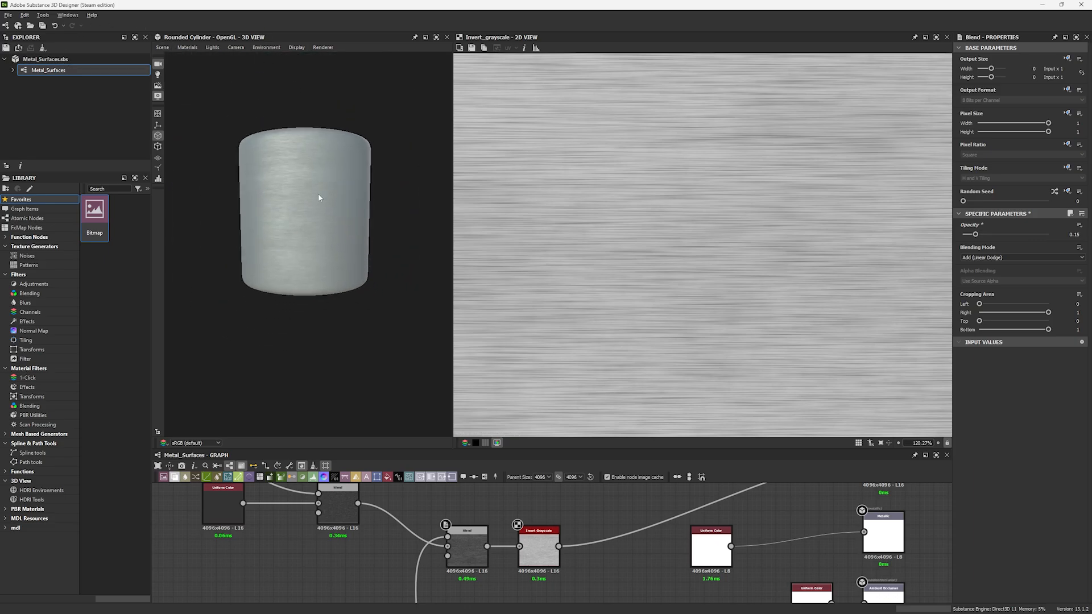
pyautogui.moveTo(318, 194); pyautogui.dragTo(326, 287, button='right')
pyautogui.moveTo(325, 286); pyautogui.dragTo(338, 290)
pyautogui.moveTo(338, 290); pyautogui.dragTo(331, 219, button='right')
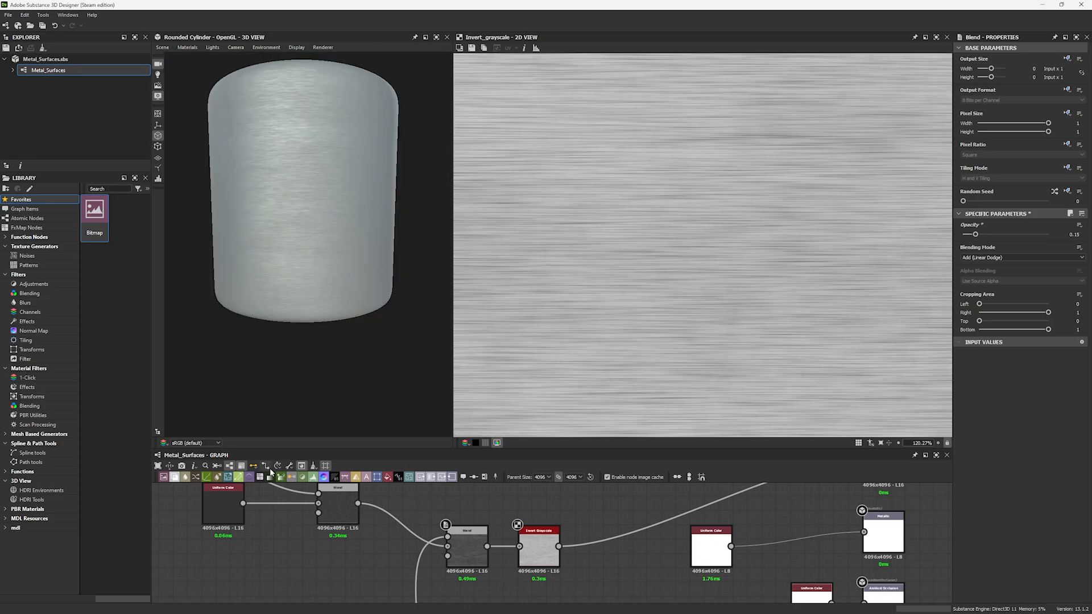
# Step: Export the graph's outputs, check the metal sphere in Marmoset Toolbag and return to Substance 3D Designer
pyautogui.click(289, 466)
pyautogui.click(313, 482)
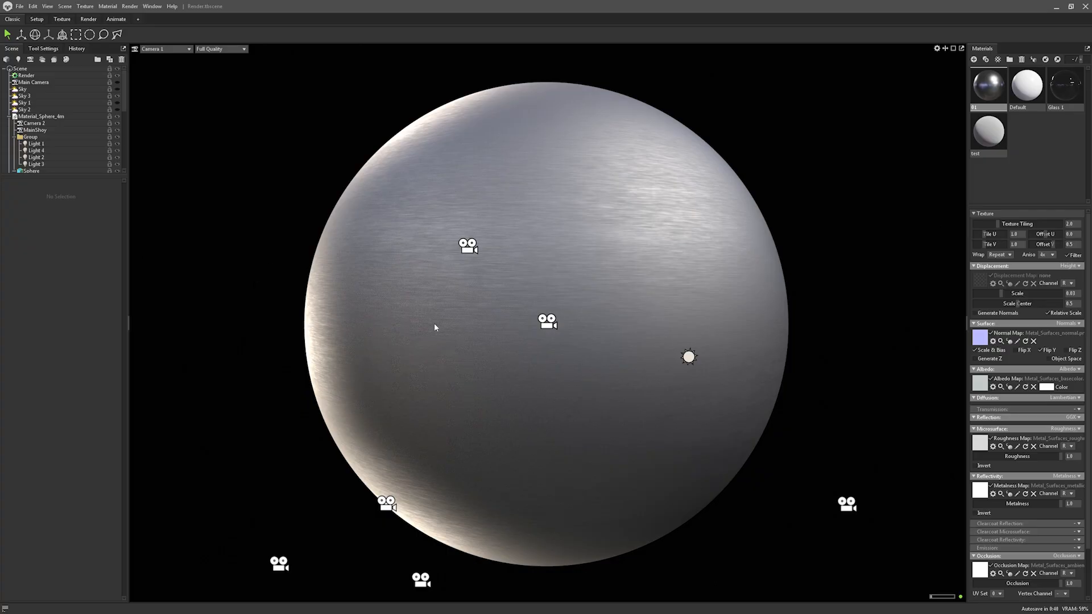
pyautogui.hotkey('alt', 'Tab')
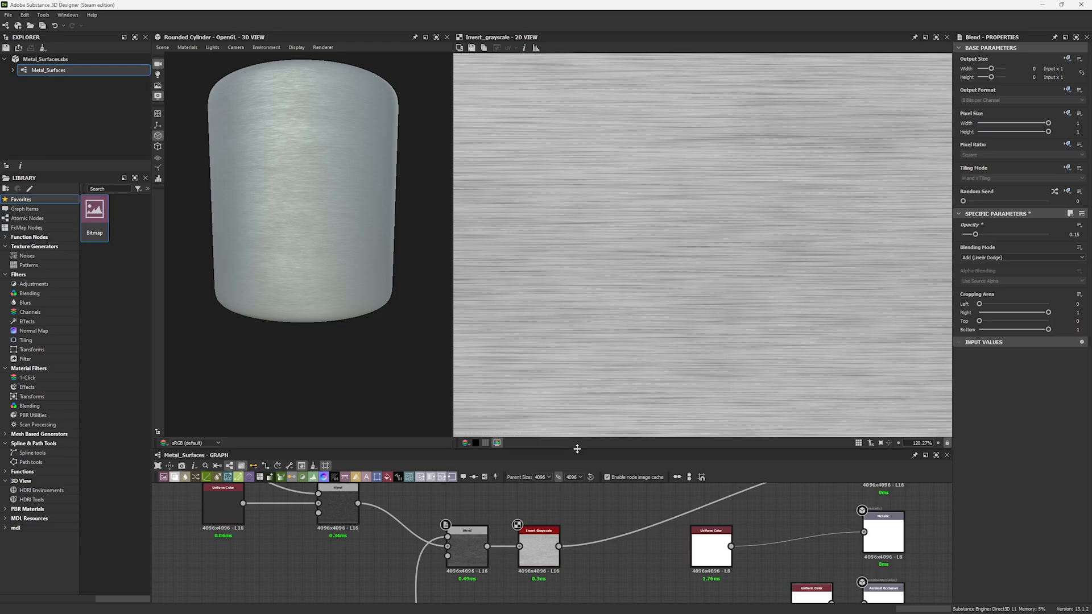
# Step: Enlarge the graph area and add an HBAO node fed by the Blend that drives the Normal node
pyautogui.moveTo(578, 449); pyautogui.dragTo(577, 212)
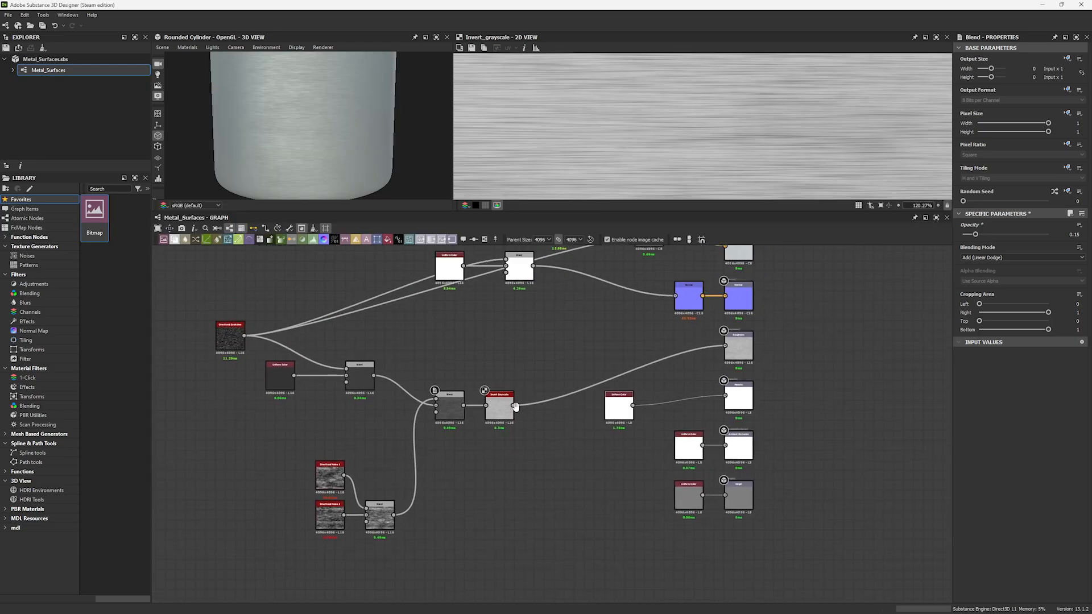
pyautogui.moveTo(492, 347); pyautogui.dragTo(501, 347)
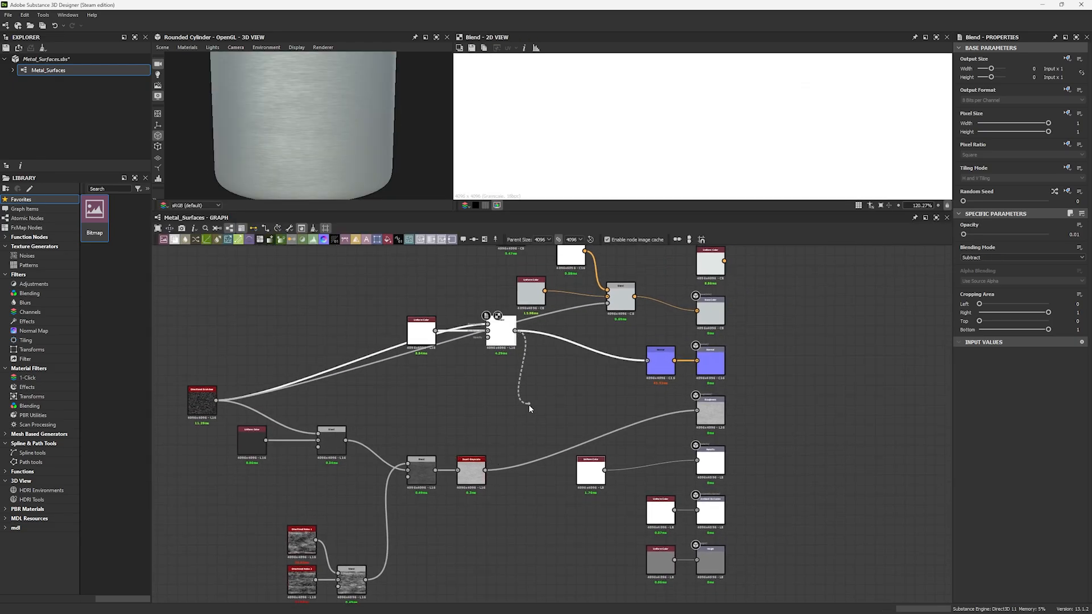
pyautogui.moveTo(528, 405); pyautogui.dragTo(530, 506)
pyautogui.write('ao')
pyautogui.click(561, 345)
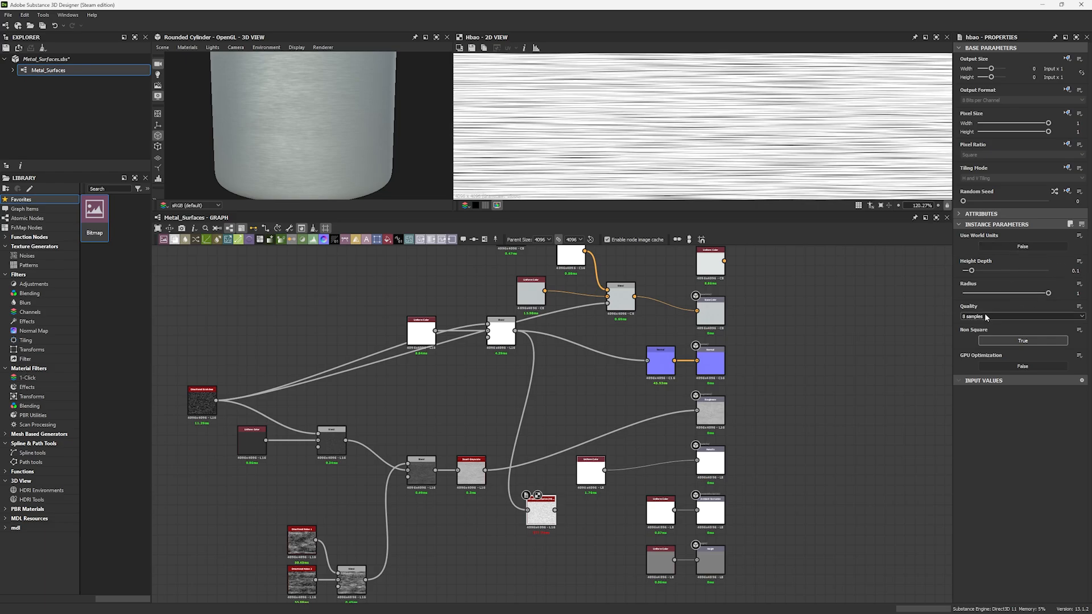
# Step: Set the HBAO node to 16 samples, enable Use World Units and set its Height Scale to 5 cm
pyautogui.click(986, 317)
pyautogui.click(969, 328)
pyautogui.click(1001, 246)
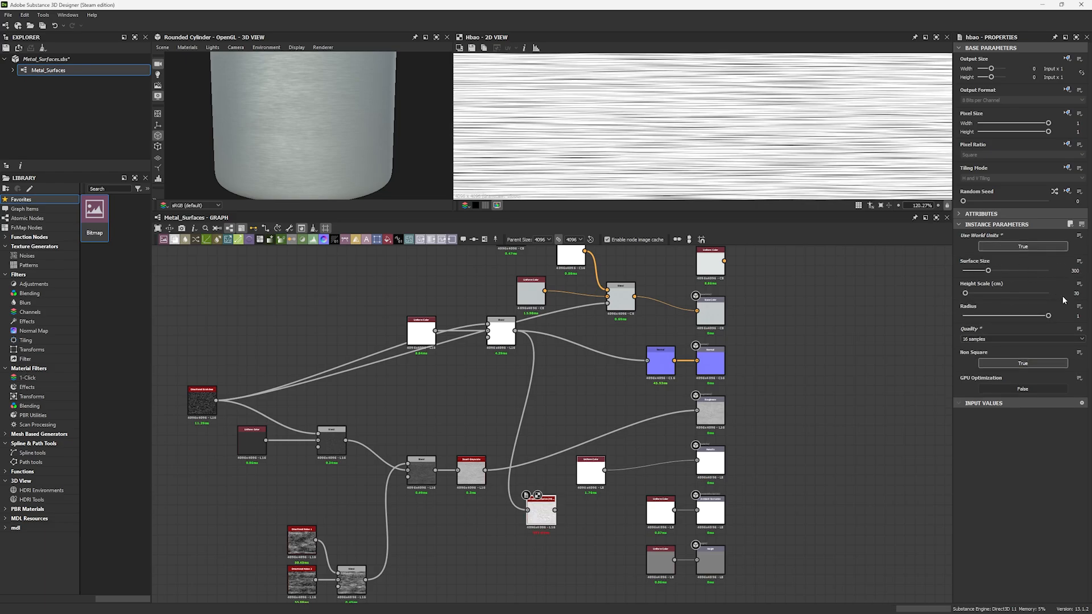
pyautogui.write('5')
pyautogui.press('Return')
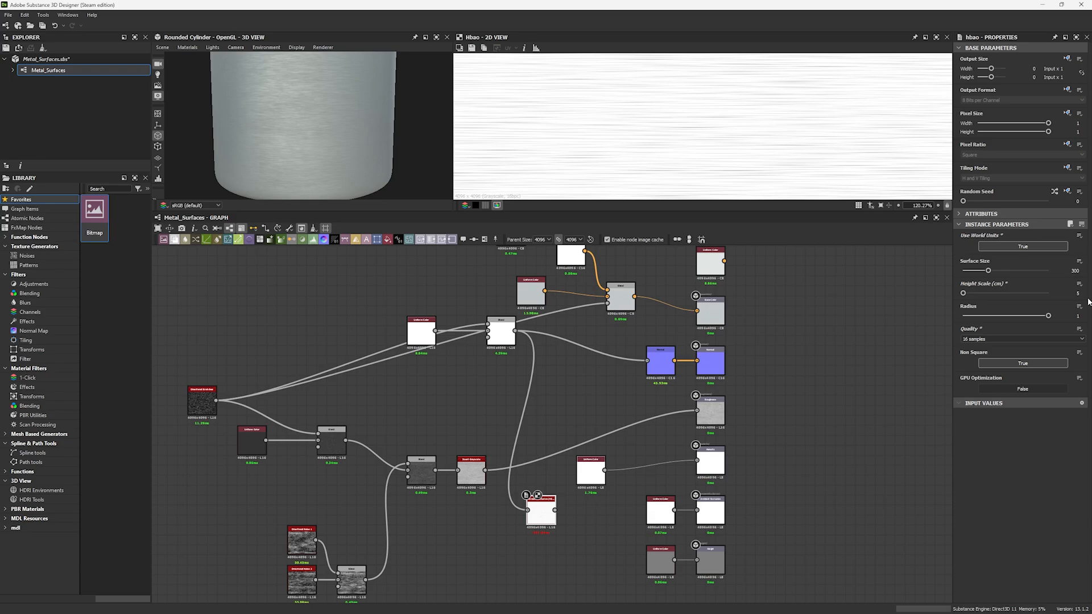
# Step: Connect the HBAO node to the Ambient Occlusion output in place of the white Uniform Color and check the cylinder closely
pyautogui.moveTo(674, 510)
pyautogui.keyDown('shift'); pyautogui.mouseDown()
pyautogui.moveTo(582, 530)
pyautogui.moveTo(554, 510)
pyautogui.moveTo(662, 504)
pyautogui.moveTo(657, 514)
pyautogui.mouseUp(); pyautogui.keyUp('shift')
pyautogui.scroll(5, 354, 129)
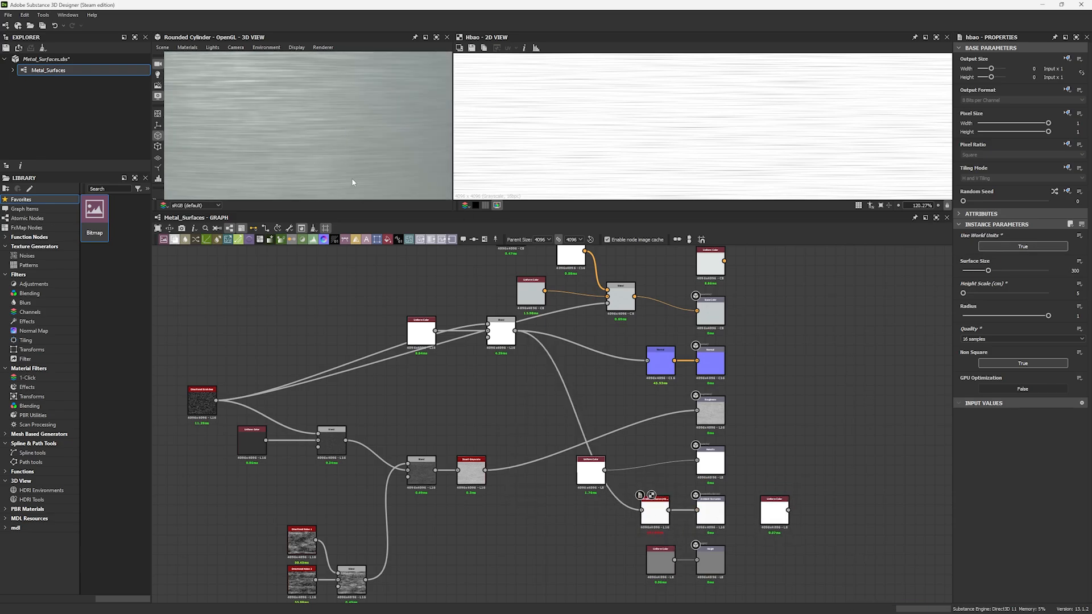
pyautogui.click(591, 471)
# Step: Adjust the copied Blend's opacity, trying 0.28 and 0.55 before lowering it again, and check the streaks on the cylinder
pyautogui.click(434, 466)
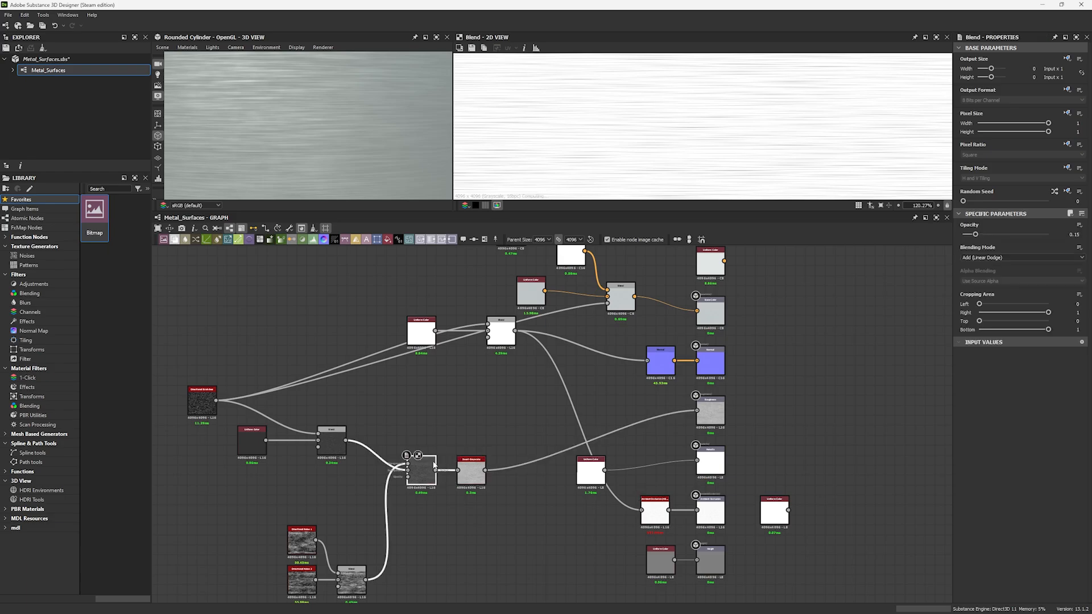
pyautogui.click(989, 235)
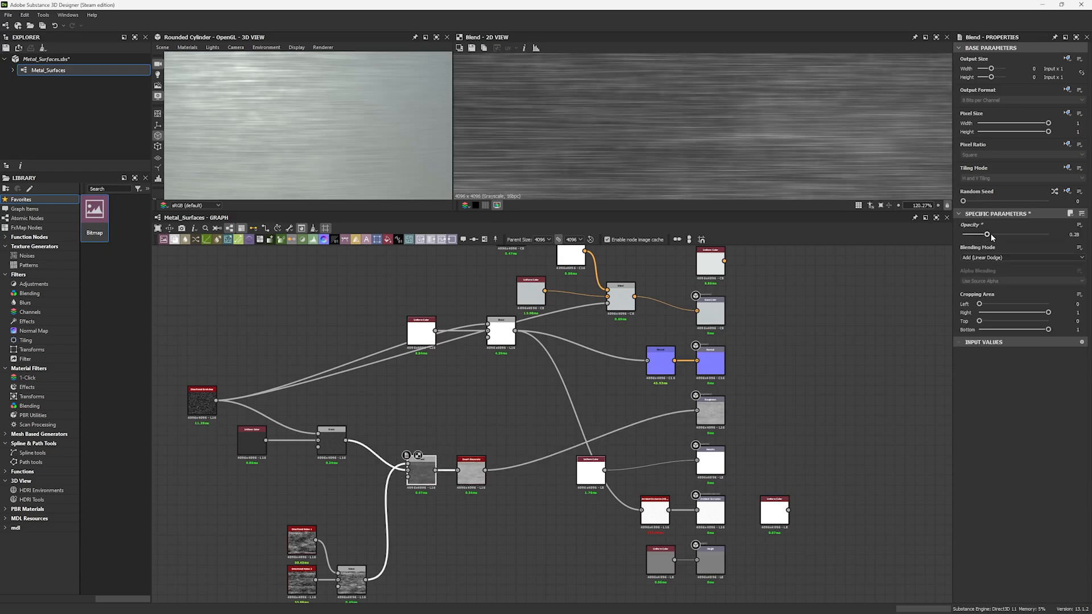
pyautogui.click(480, 479)
pyautogui.scroll(-3, 351, 123)
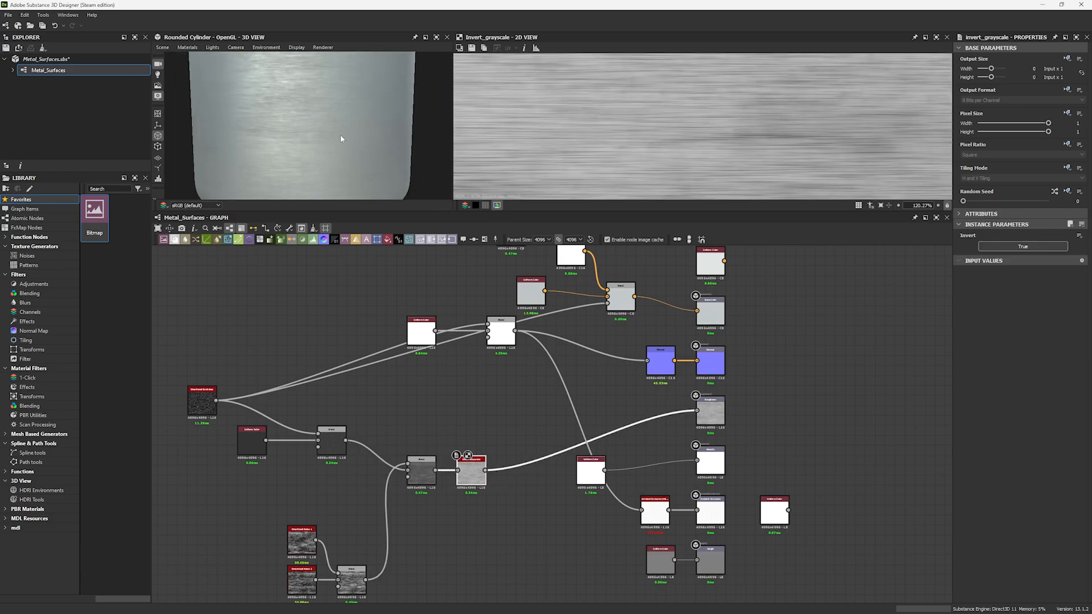
pyautogui.click(421, 470)
pyautogui.click(1007, 235)
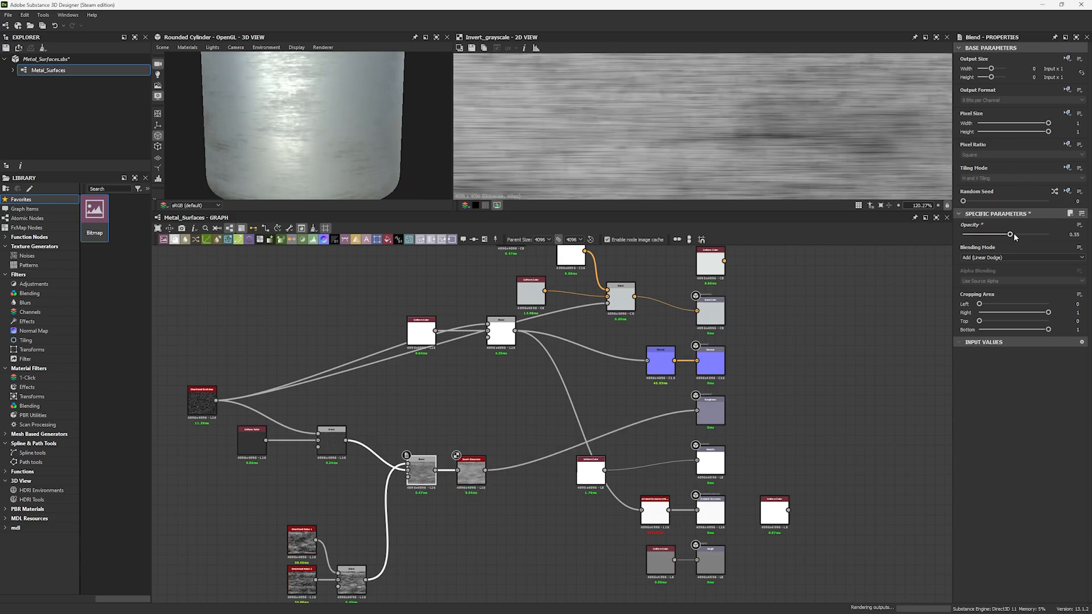
pyautogui.moveTo(1009, 236); pyautogui.dragTo(986, 235)
pyautogui.click(993, 235)
pyautogui.moveTo(352, 353); pyautogui.dragTo(364, 347, button='middle')
pyautogui.moveTo(310, 185); pyautogui.dragTo(297, 102)
# Step: Add a Histogram Range node after Invert Grayscale and set its Range to 1 and Position to 0.37
pyautogui.moveTo(482, 474); pyautogui.dragTo(451, 454, button='middle')
pyautogui.click(451, 453)
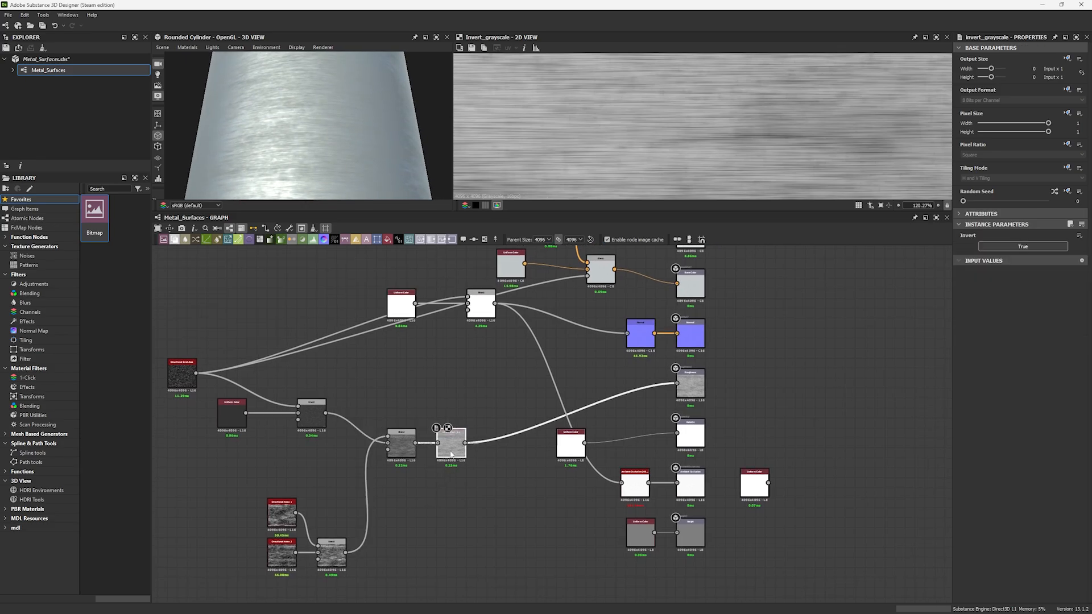
pyautogui.moveTo(466, 443); pyautogui.dragTo(483, 479)
pyautogui.write('his')
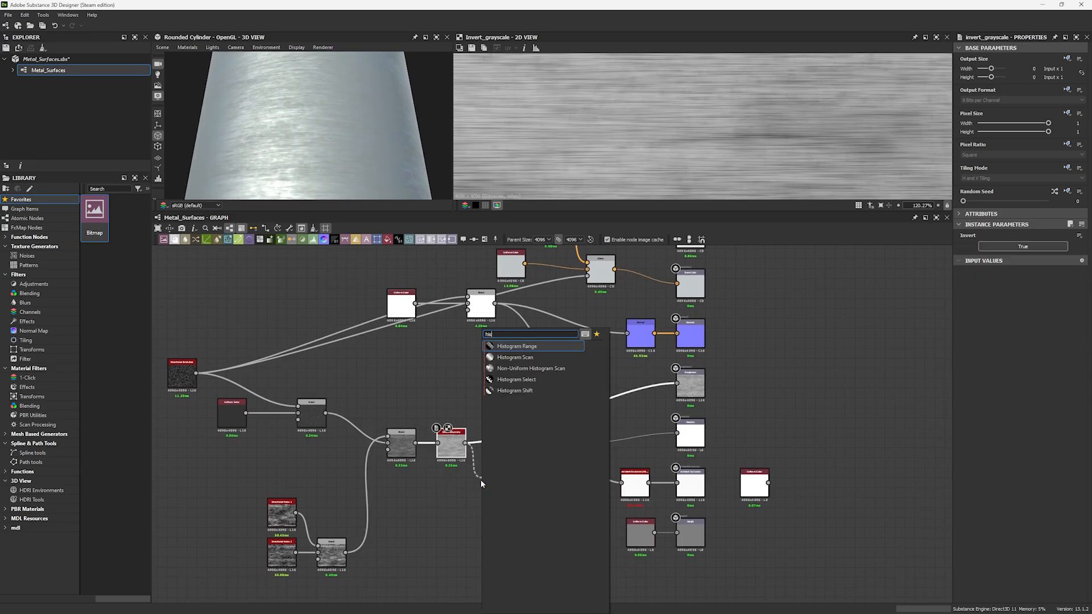
pyautogui.click(516, 347)
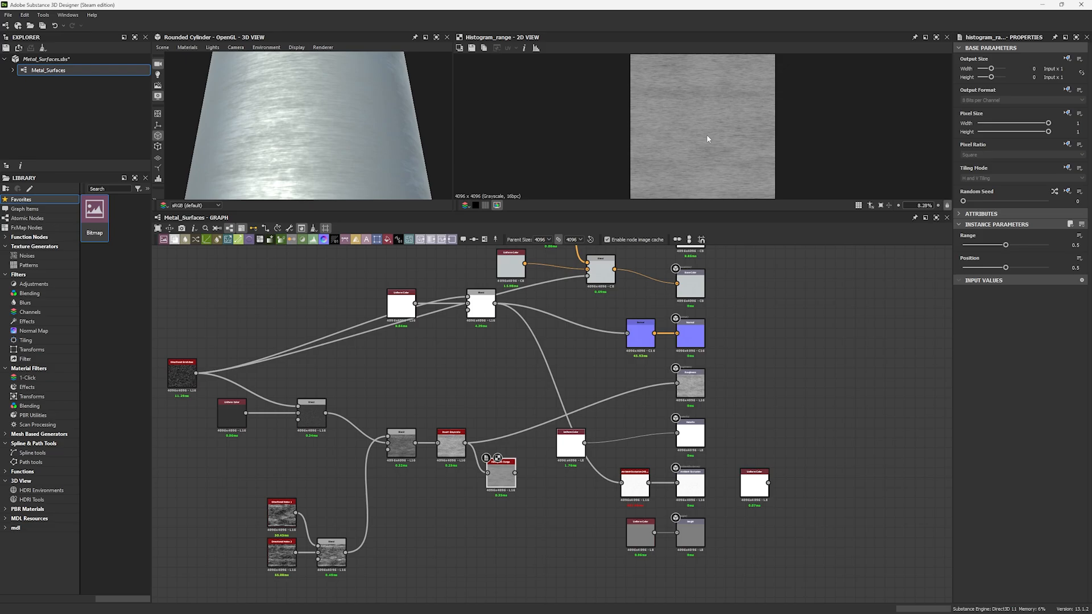
pyautogui.moveTo(1020, 245); pyautogui.dragTo(994, 268)
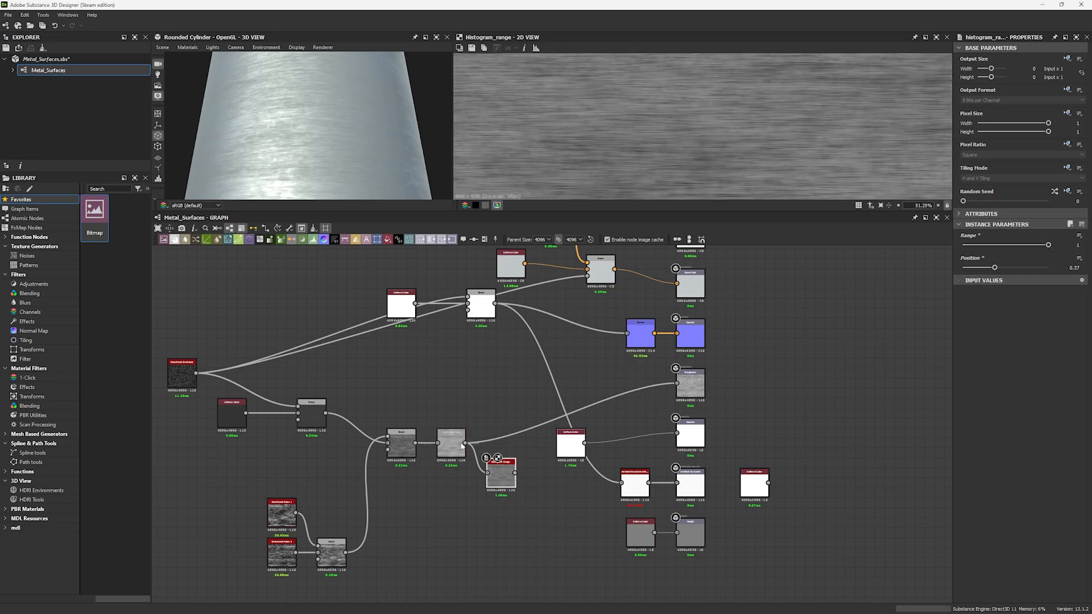
# Step: Route the Roughness output's connection through the Histogram Range node and inspect the reflections on the cylinder
pyautogui.keyDown('shift'); pyautogui.moveTo(465, 444); pyautogui.dragTo(501, 456); pyautogui.keyUp('shift')
pyautogui.scroll(-3, 313, 126)
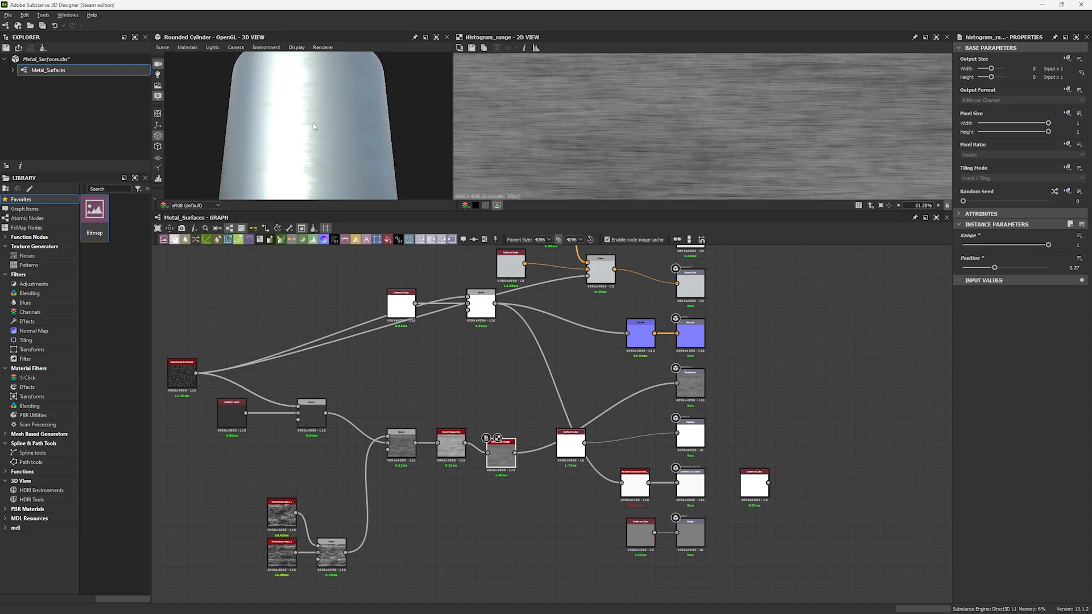
pyautogui.scroll(5, 313, 125)
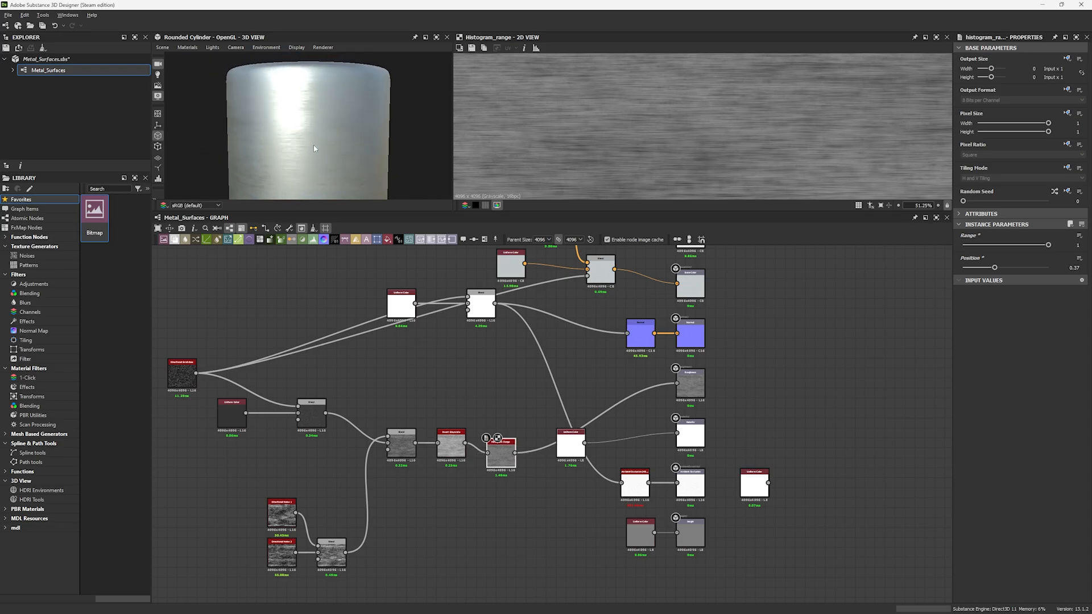
# Step: Adjust the copied Blend's opacity and set the Histogram Range's Position to 0.46
pyautogui.click(408, 436)
pyautogui.moveTo(1006, 234); pyautogui.dragTo(1005, 271)
pyautogui.click(501, 454)
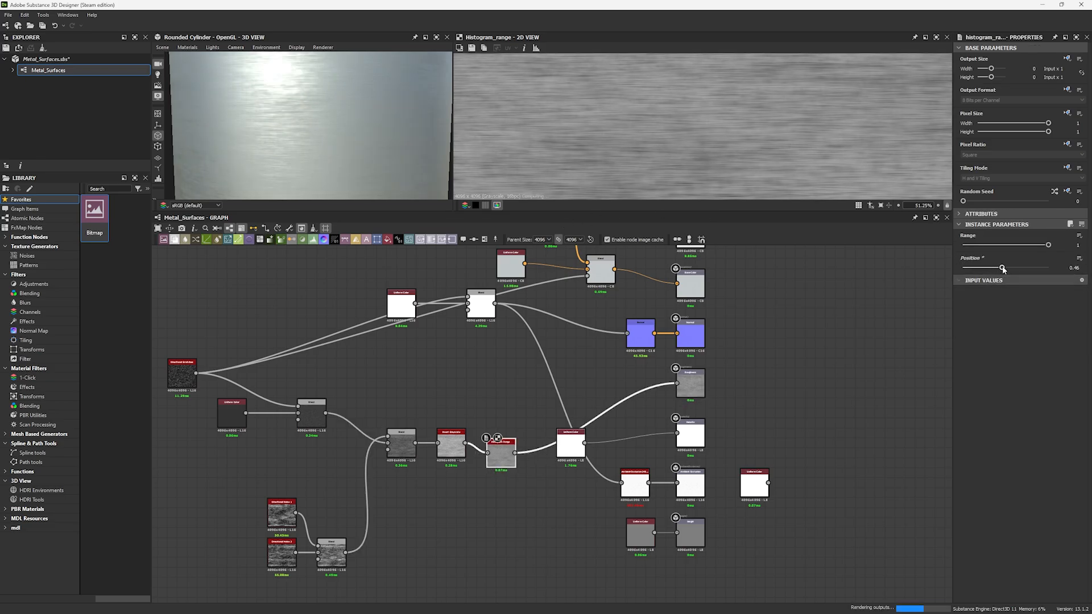
pyautogui.scroll(-6, 421, 163)
pyautogui.click(419, 337)
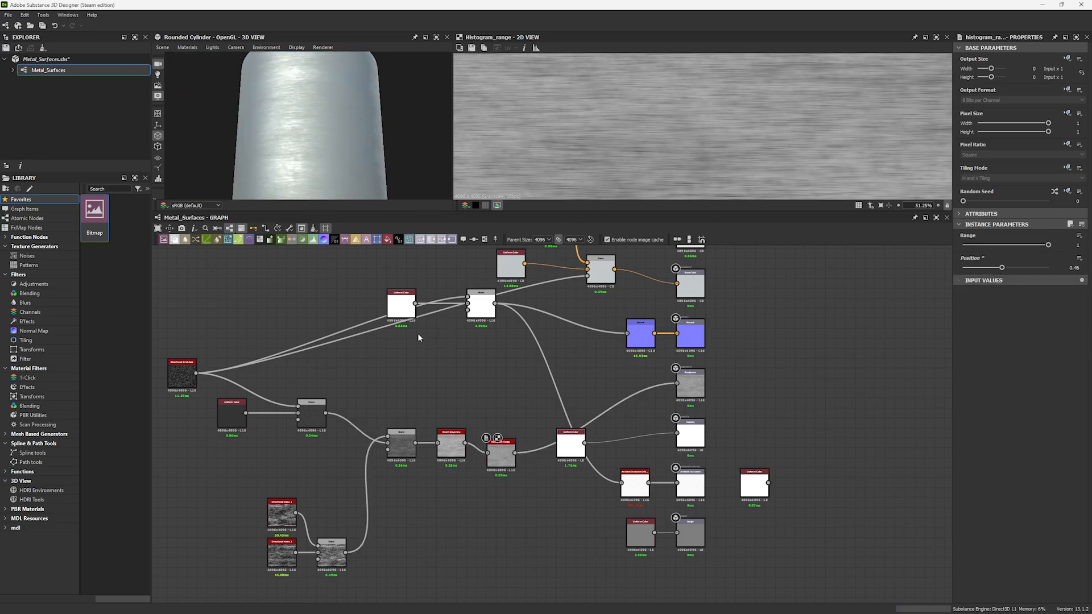
# Step: Export all material outputs again as PNG, check the sphere in Marmoset Toolbag, and return to close the export dialog
pyautogui.click(289, 229)
pyautogui.click(302, 253)
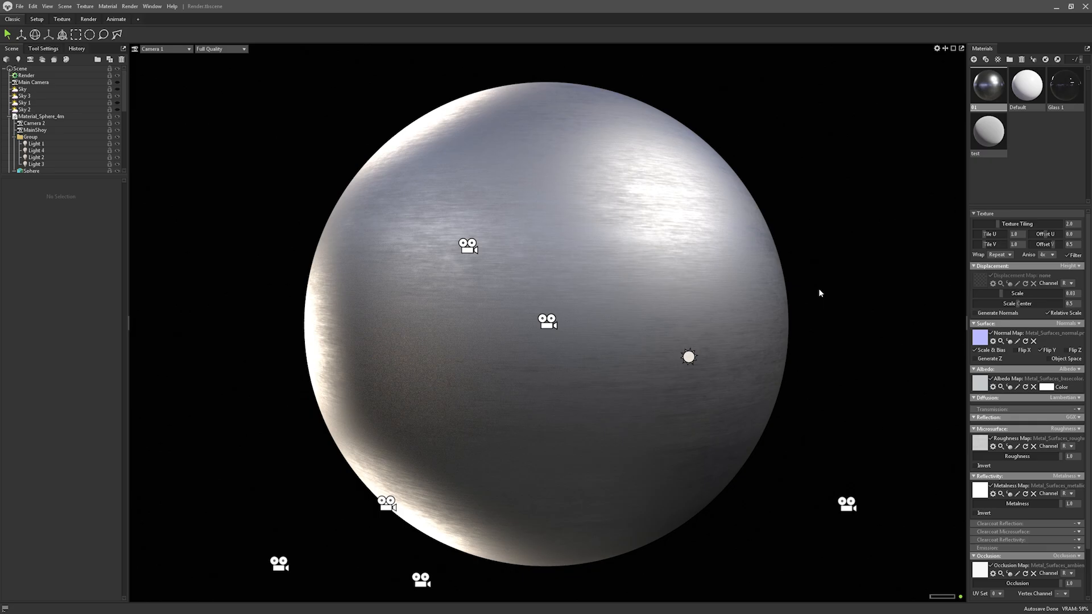
pyautogui.hotkey('alt', 'Tab')
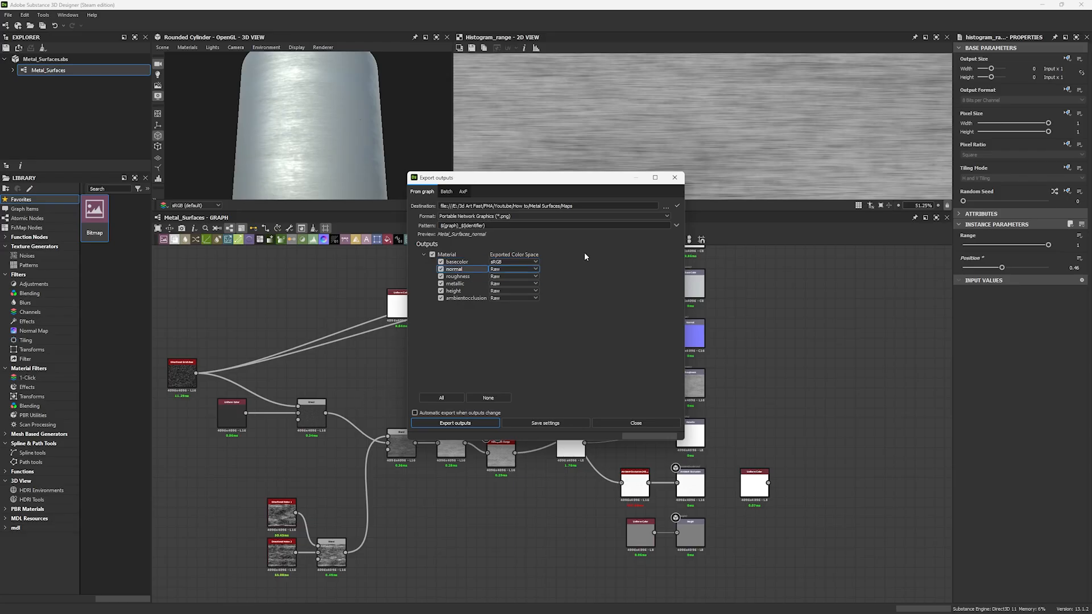
pyautogui.click(677, 180)
# Step: Feed the roughness Blend into an additional input of the copied Blend and inspect the cylinder up close
pyautogui.moveTo(436, 443); pyautogui.dragTo(326, 414)
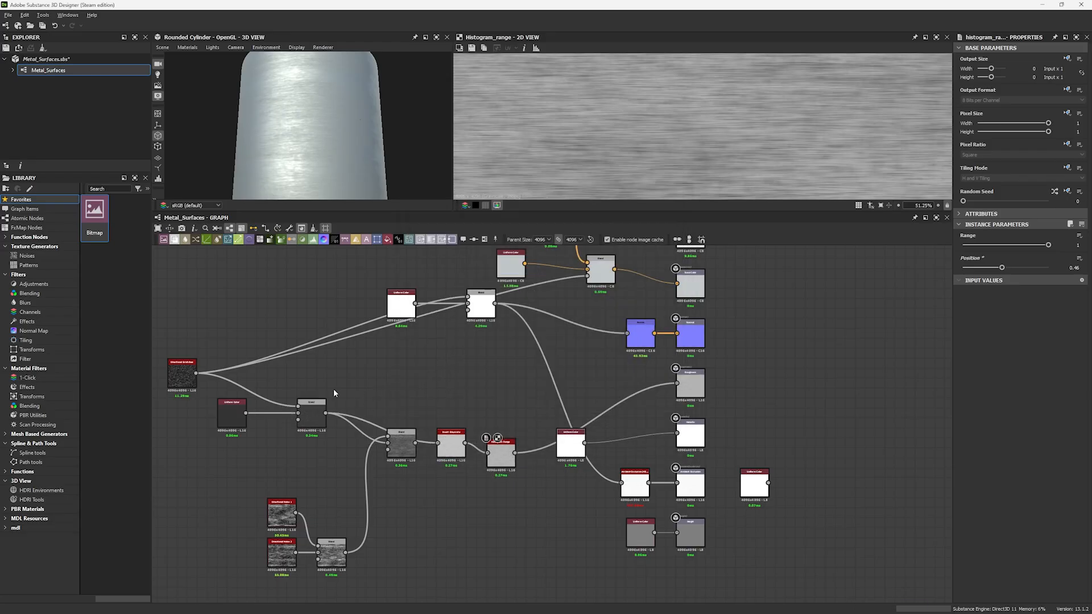
pyautogui.scroll(3, 334, 104)
pyautogui.scroll(3, 334, 104)
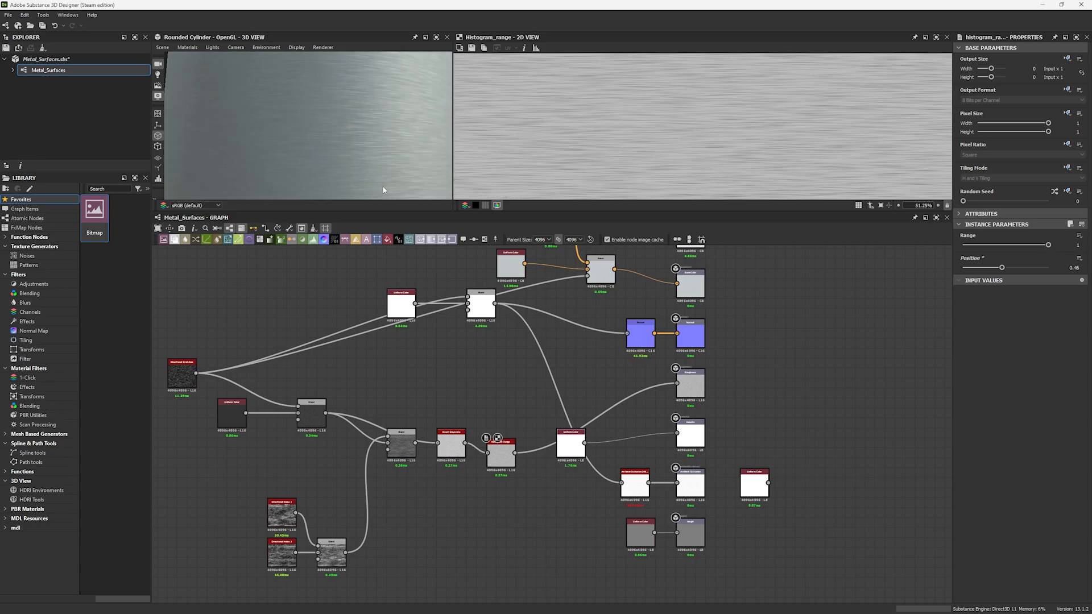
# Step: Raise the opacity of the roughness Blend that adds the directional scratches
pyautogui.doubleClick(312, 415)
pyautogui.moveTo(984, 235); pyautogui.dragTo(1010, 234)
pyautogui.scroll(-5, 318, 119)
# Step: Duplicate the Directional Scratches node and place the copy below the dark Uniform Color node
pyautogui.moveTo(399, 398); pyautogui.dragTo(510, 382, button='middle')
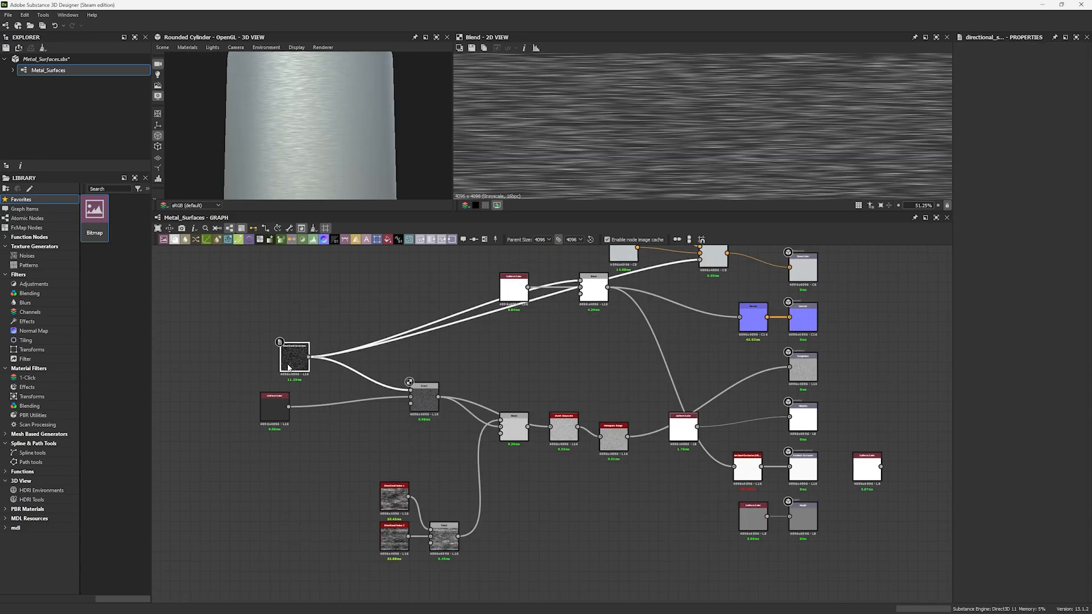
pyautogui.doubleClick(294, 358)
pyautogui.hotkey('ctrl', 'c')
pyautogui.hotkey('ctrl', 'v')
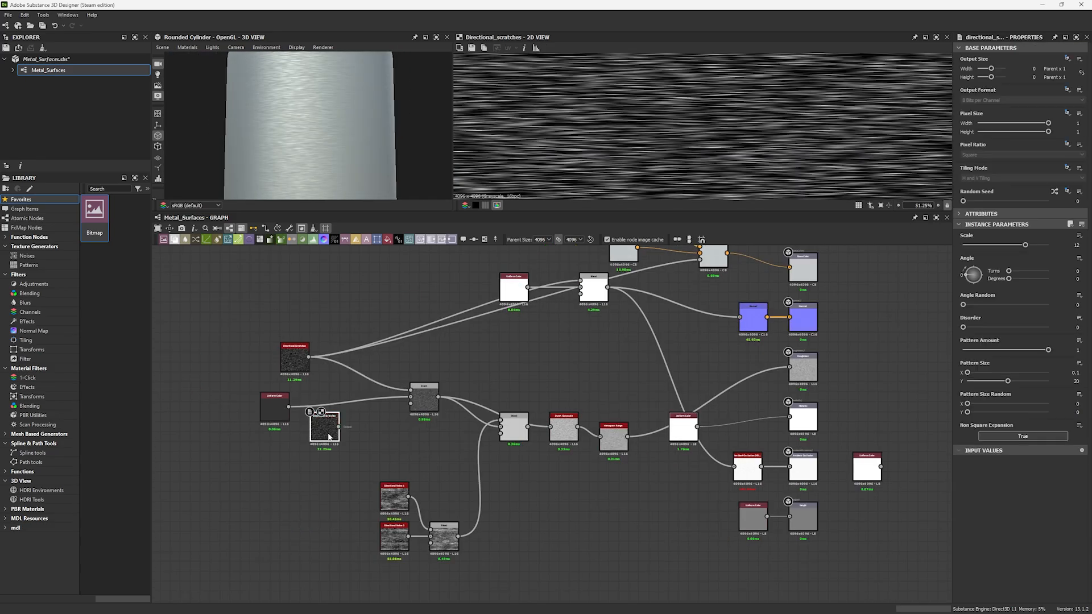
pyautogui.moveTo(326, 431); pyautogui.dragTo(326, 461)
# Step: Set the duplicated Directional Scratches node's Pattern Size X to 0.5
pyautogui.doubleClick(327, 460)
pyautogui.scroll(-8, 695, 90)
pyautogui.moveTo(968, 372); pyautogui.dragTo(973, 373)
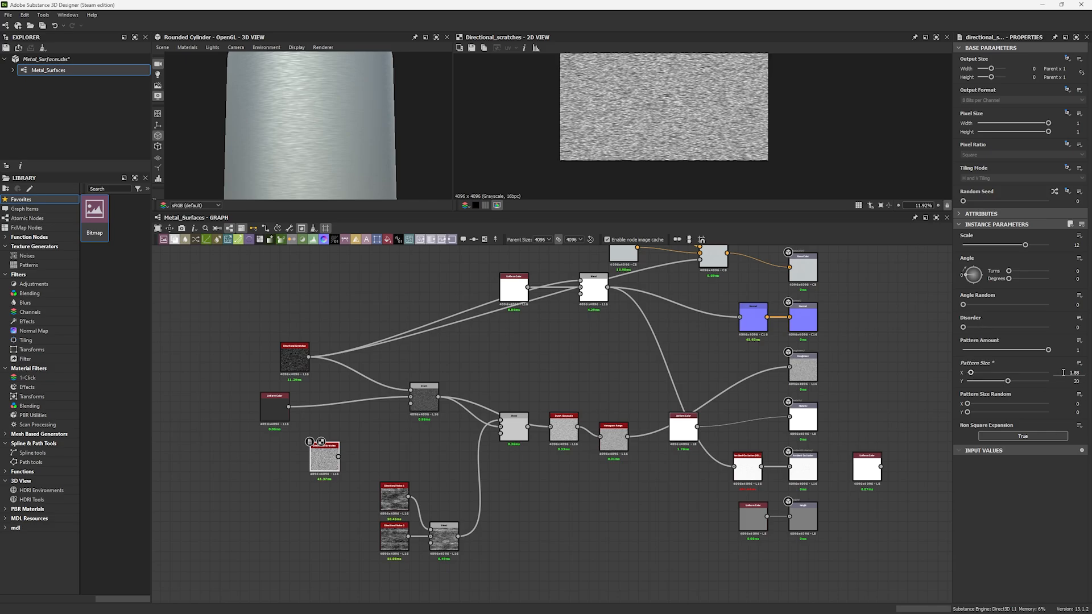
pyautogui.write('0.5')
pyautogui.press('Return')
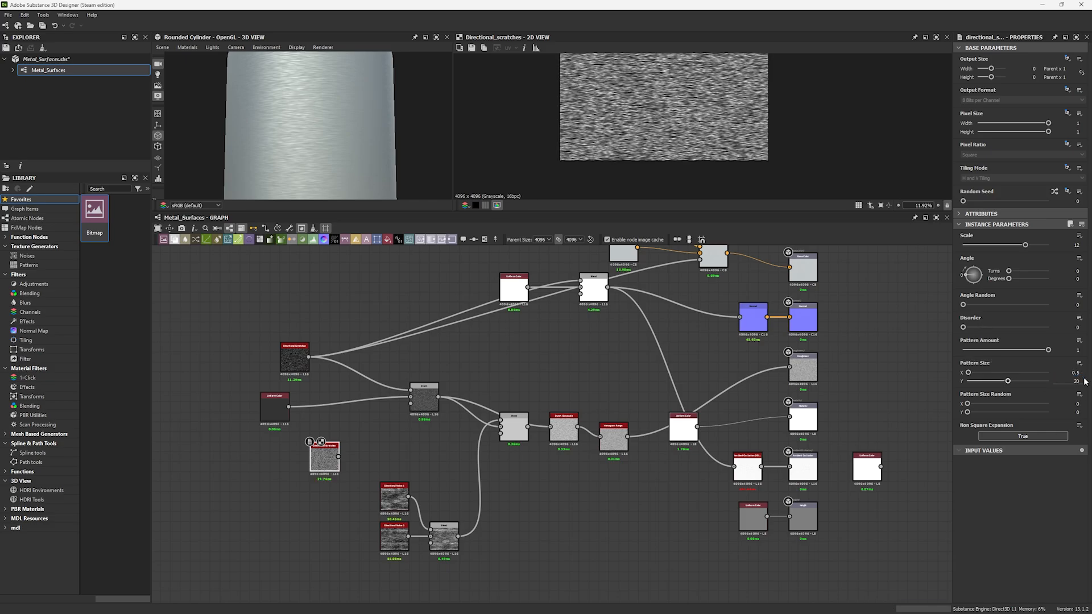
# Step: Set the duplicated Directional Scratches node's Scale to 6
pyautogui.scroll(7, 671, 142)
pyautogui.moveTo(1072, 246); pyautogui.dragTo(1090, 255)
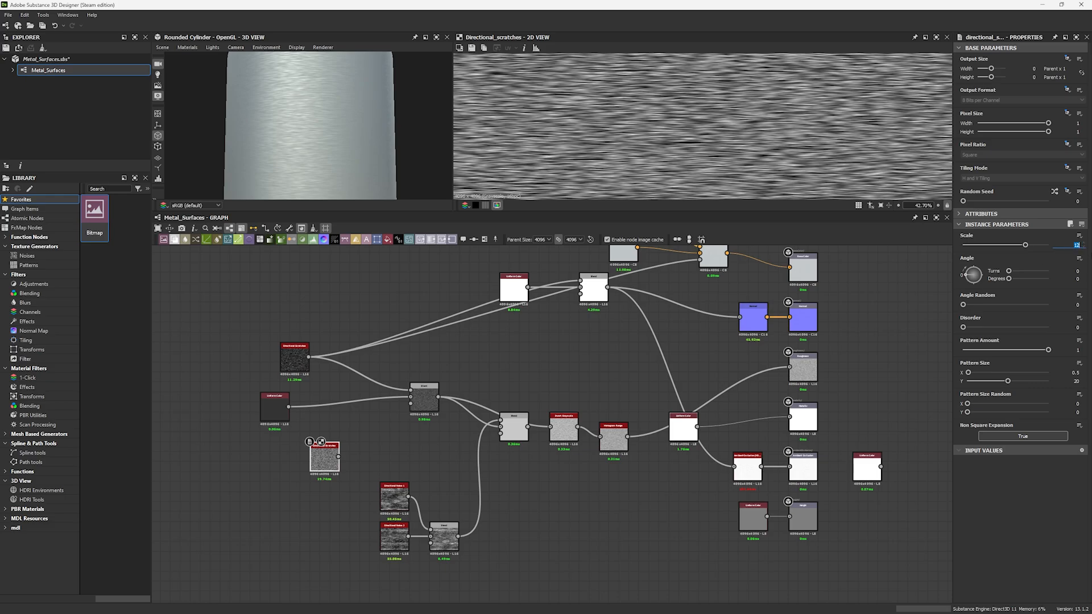
pyautogui.press('Return')
# Step: Duplicate the scratches Blend to mix in the second Directional Scratches node, and set the copy's Blending Mode to Max (Lighten)
pyautogui.scroll(3, 416, 357)
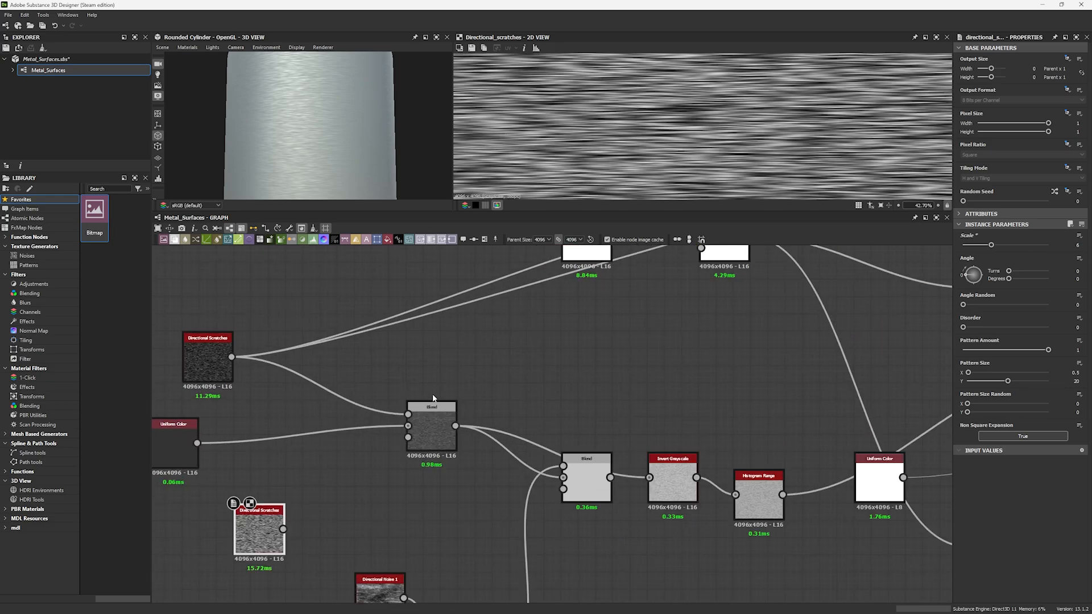
pyautogui.moveTo(432, 419); pyautogui.dragTo(363, 435)
pyautogui.hotkey('ctrl', 'd')
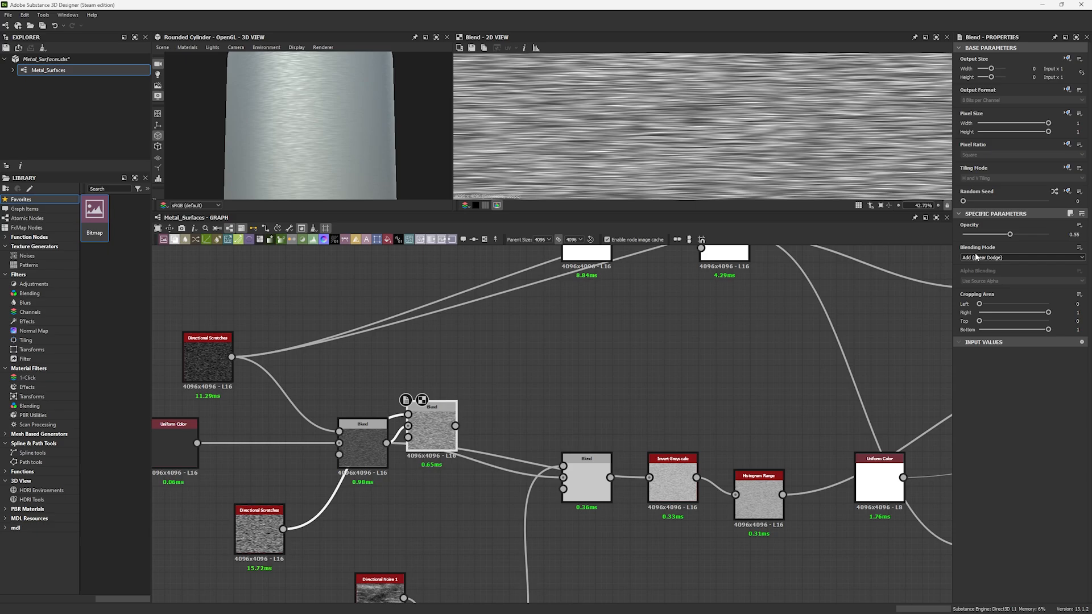
pyautogui.click(979, 257)
pyautogui.click(984, 293)
pyautogui.scroll(-4, 842, 177)
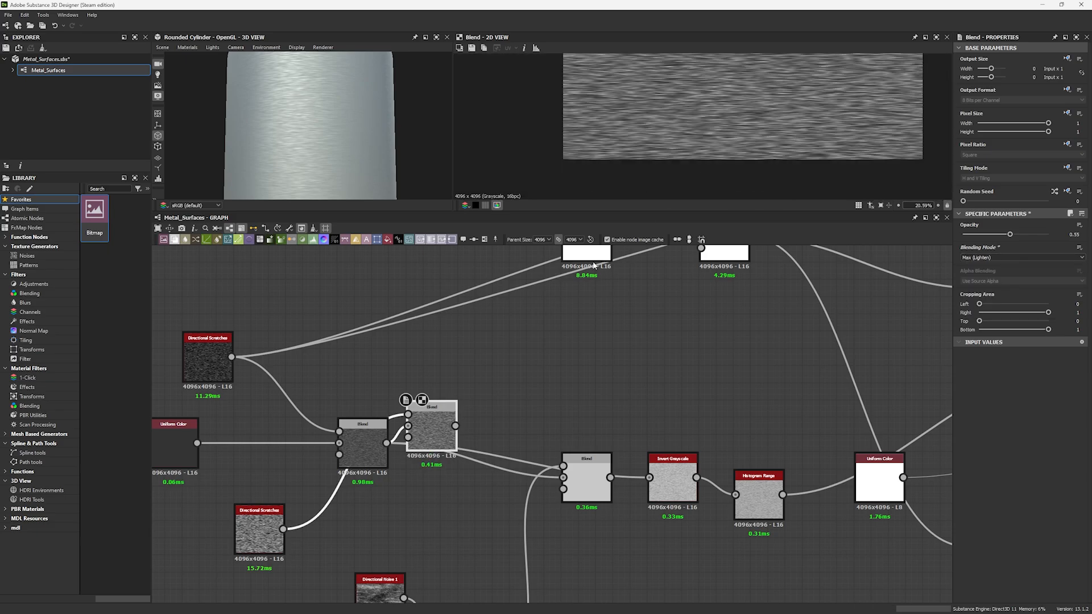
# Step: Move the new Blend lower, connect its output to the Invert Grayscale node, and move the bypassed noise Blend aside
pyautogui.doubleClick(367, 449)
pyautogui.doubleClick(434, 433)
pyautogui.moveTo(455, 447); pyautogui.dragTo(455, 524)
pyautogui.moveTo(563, 488); pyautogui.dragTo(571, 418)
pyautogui.moveTo(649, 478); pyautogui.dragTo(457, 503)
pyautogui.moveTo(456, 503); pyautogui.dragTo(455, 503)
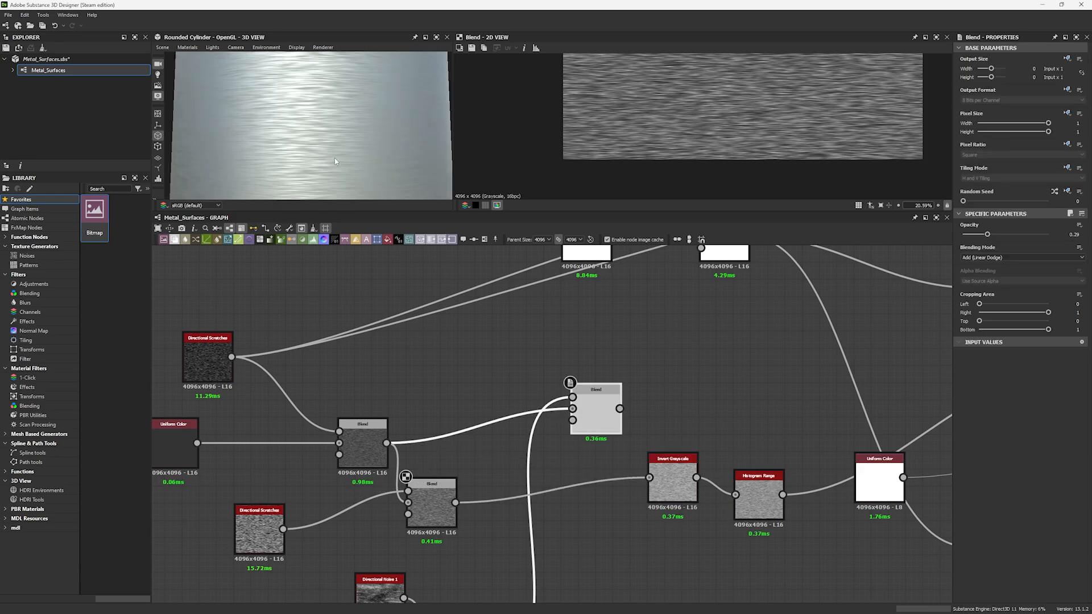
# Step: Export the outputs as PNG, check them in Marmoset Toolbag, and return to Substance 3D Designer to close the export window
pyautogui.click(290, 229)
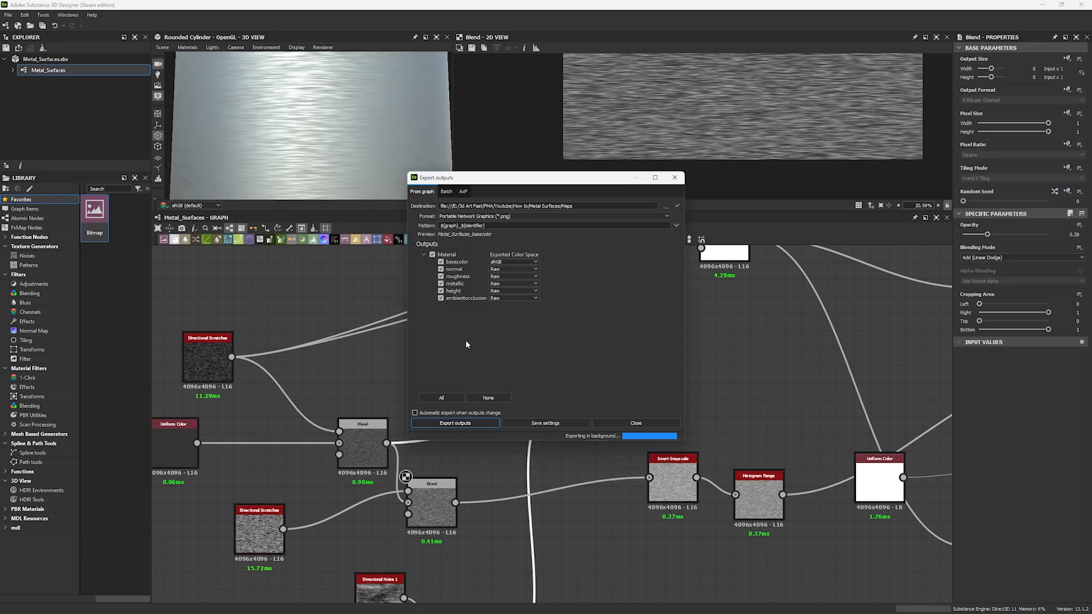
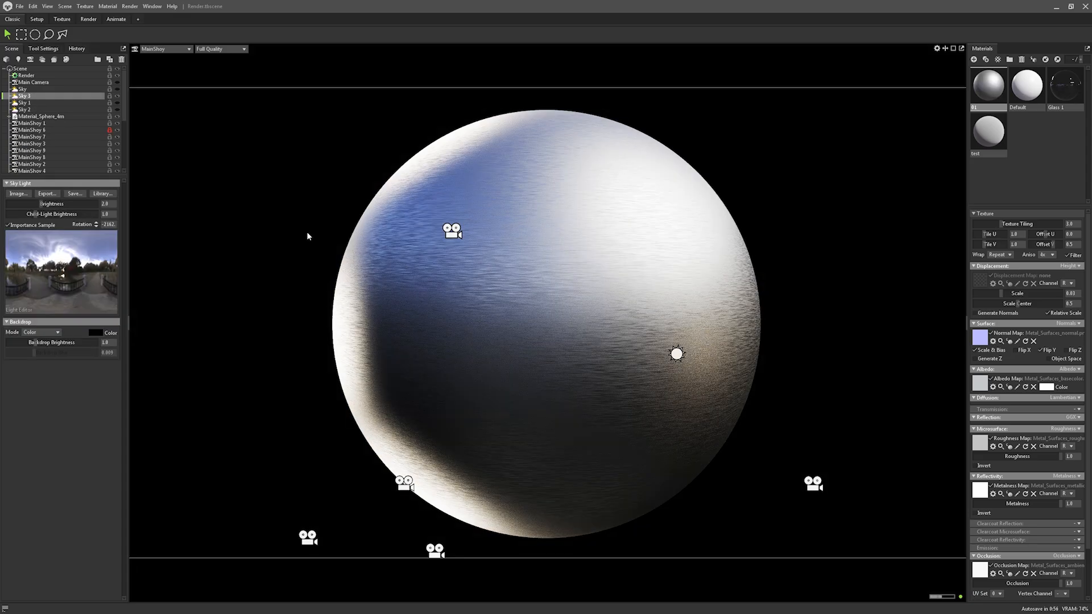
pyautogui.hotkey('alt', 'Tab')
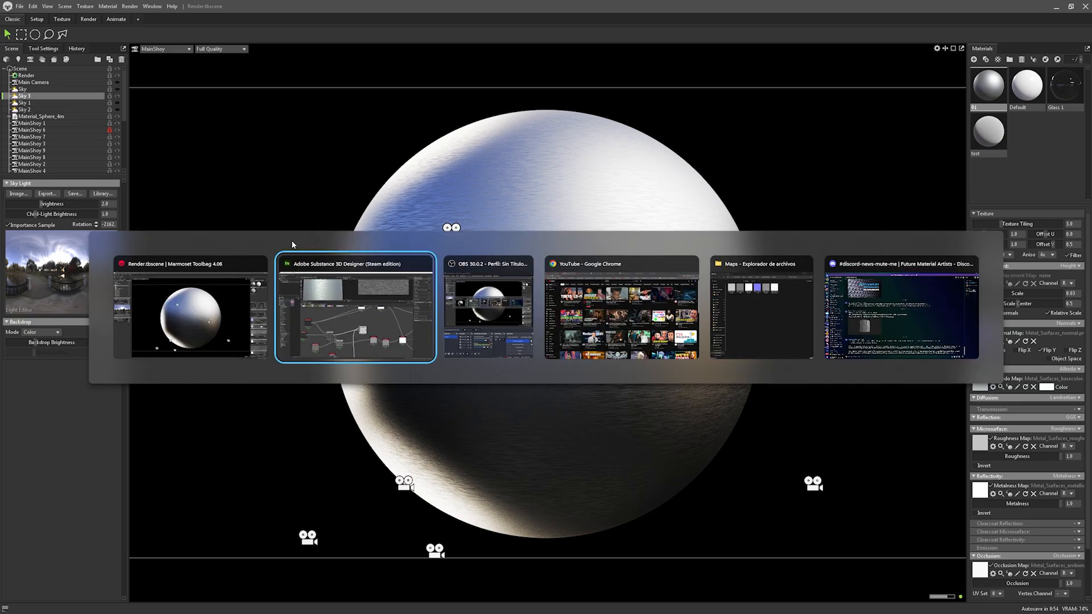
pyautogui.click(675, 177)
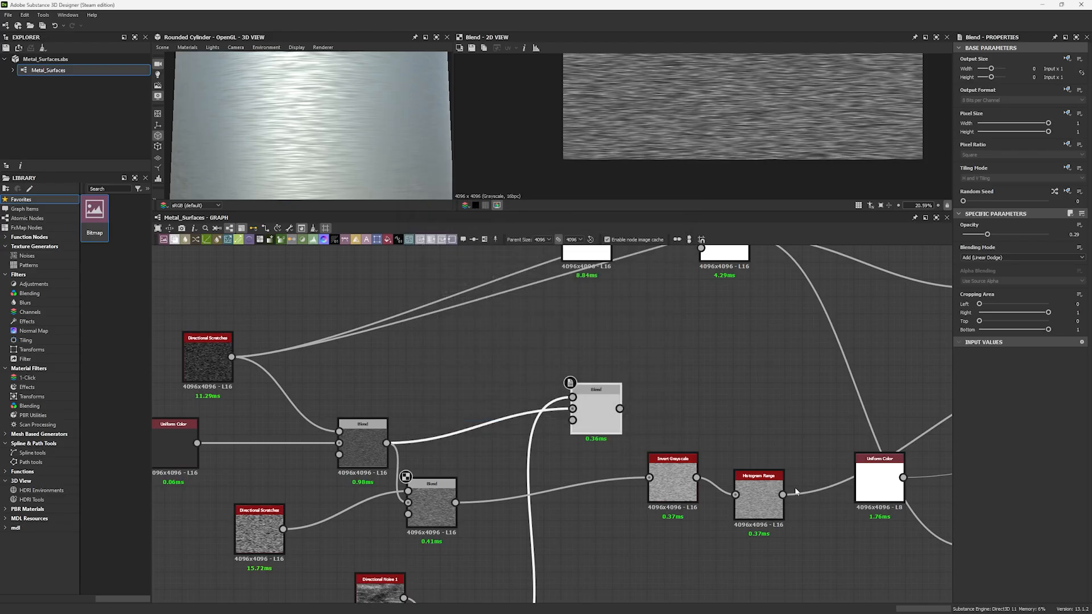
# Step: Feed the new scratches Blend into the noise Blend and route the noise Blend directly to the Roughness output
pyautogui.moveTo(795, 475); pyautogui.dragTo(648, 469, button='middle')
pyautogui.click(633, 478)
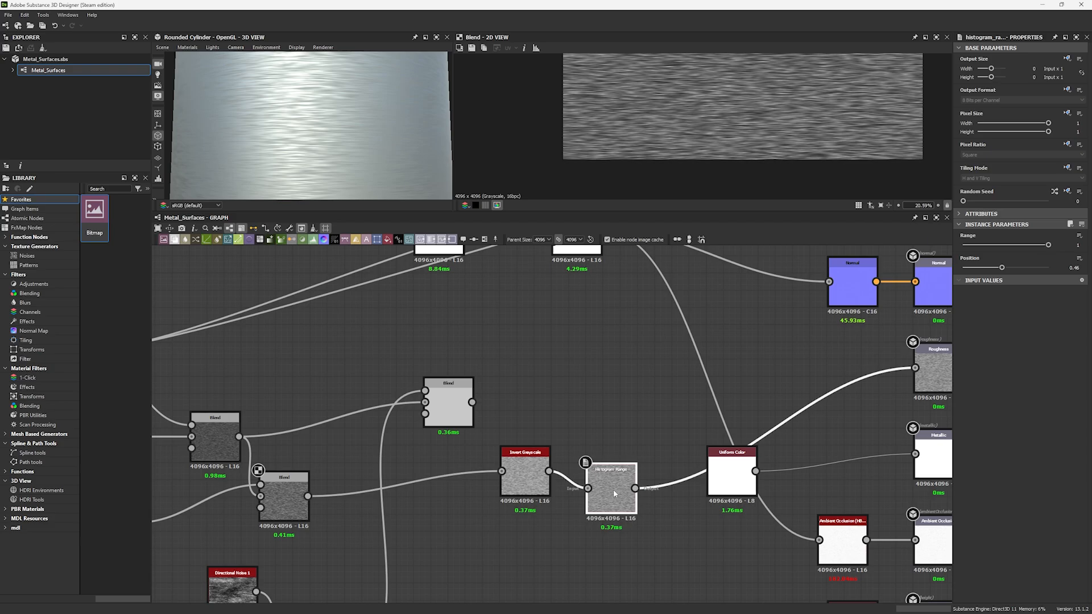
pyautogui.moveTo(576, 499); pyautogui.dragTo(284, 508)
pyautogui.hotkey('ctrl', 'z')
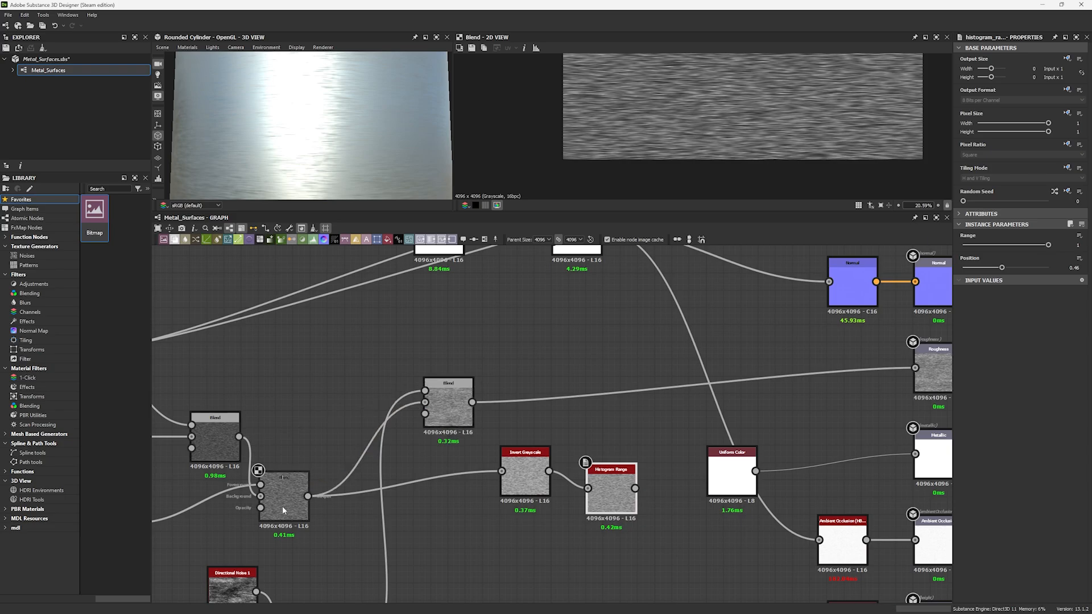
# Step: Export the rewired maps, switch to Marmoset Toolbag and set the material's Texture Tiling to 2
pyautogui.click(289, 228)
pyautogui.click(321, 250)
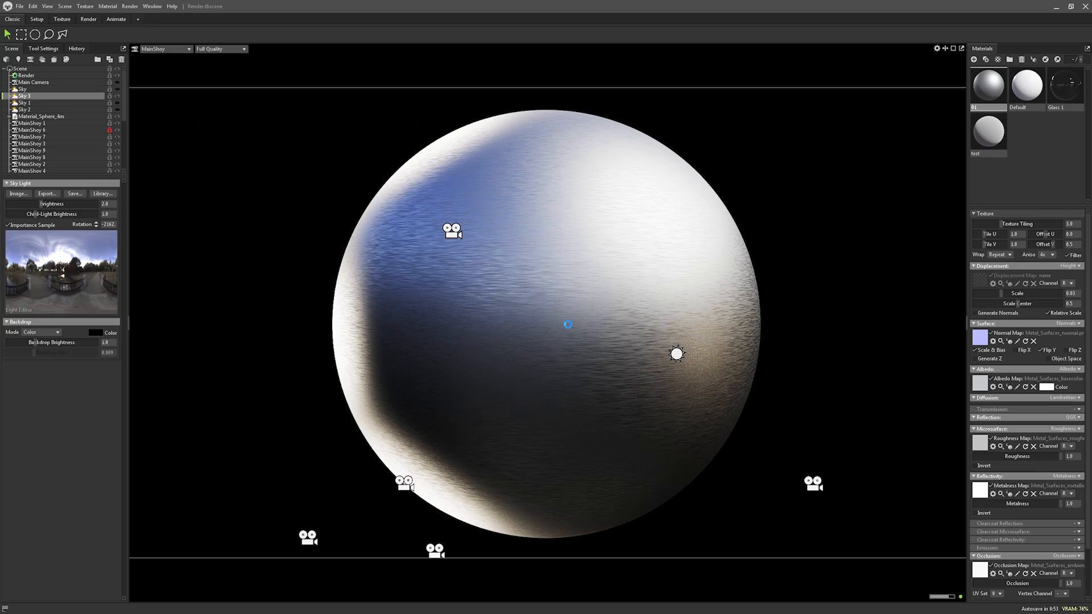
pyautogui.click(271, 235)
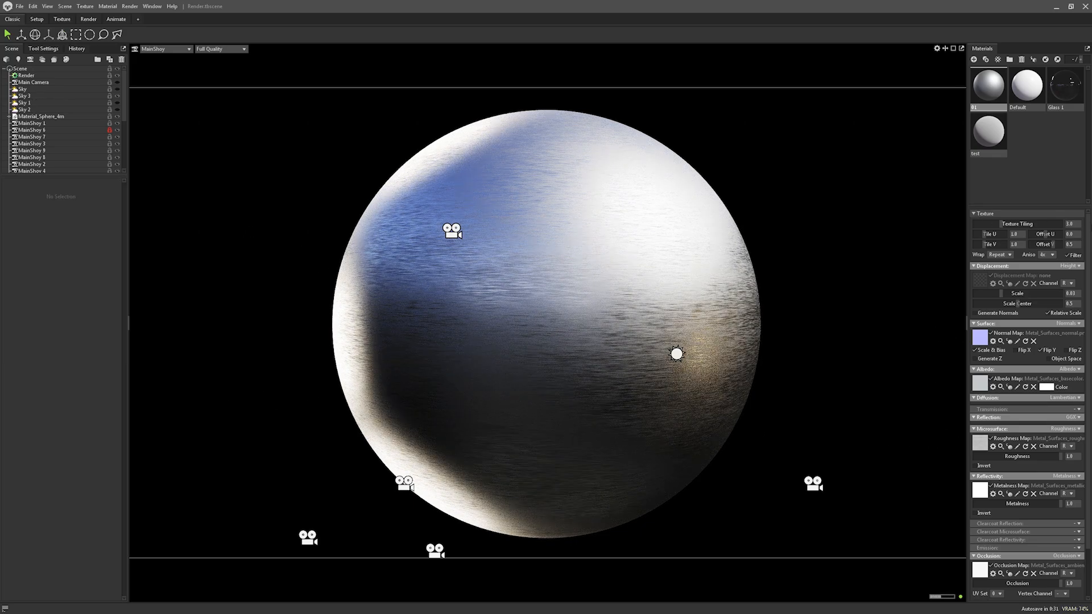
pyautogui.write('2')
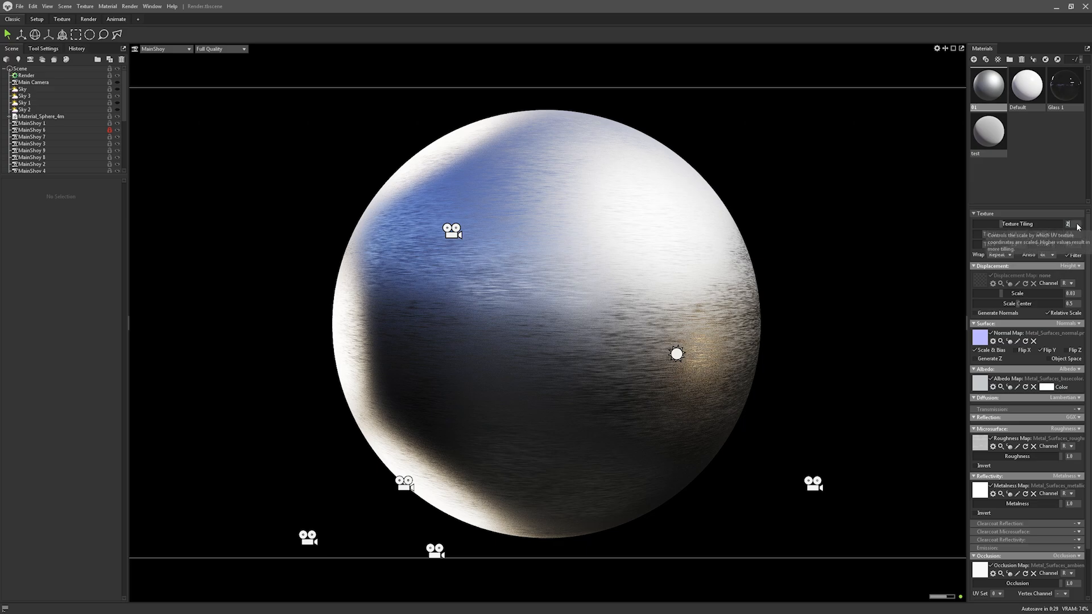
pyautogui.press('Return')
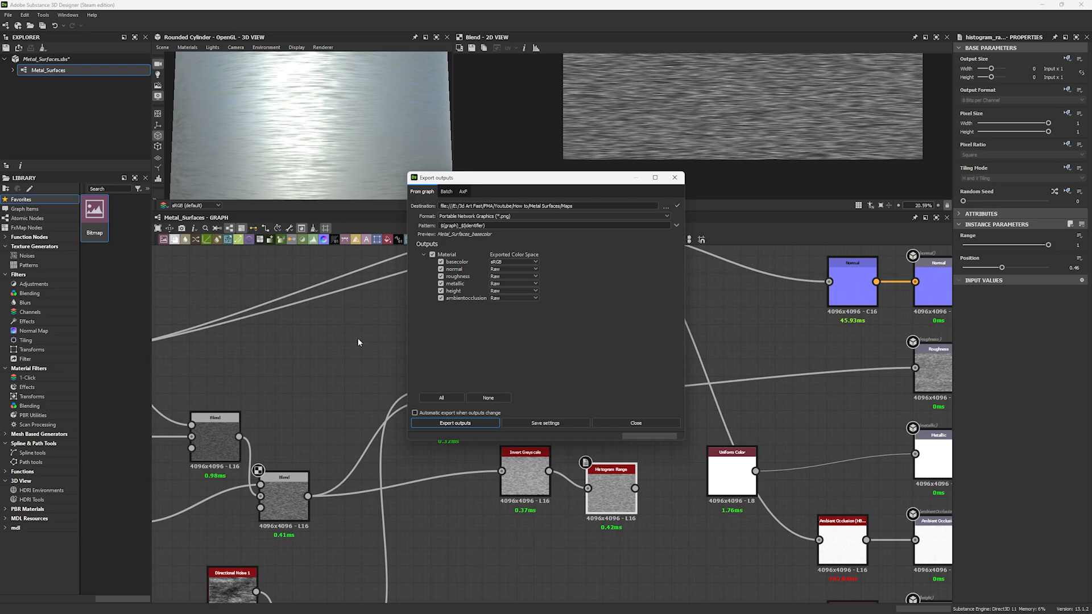
# Step: Back in Substance 3D Designer, close the export window, set the first scratches Blend's opacity to 0.15 and lower the second's
pyautogui.click(670, 181)
pyautogui.scroll(-4, 372, 372)
pyautogui.moveTo(352, 381); pyautogui.dragTo(490, 384, button='middle')
pyautogui.scroll(3, 460, 461)
pyautogui.moveTo(395, 457); pyautogui.dragTo(514, 558)
pyautogui.click(596, 319)
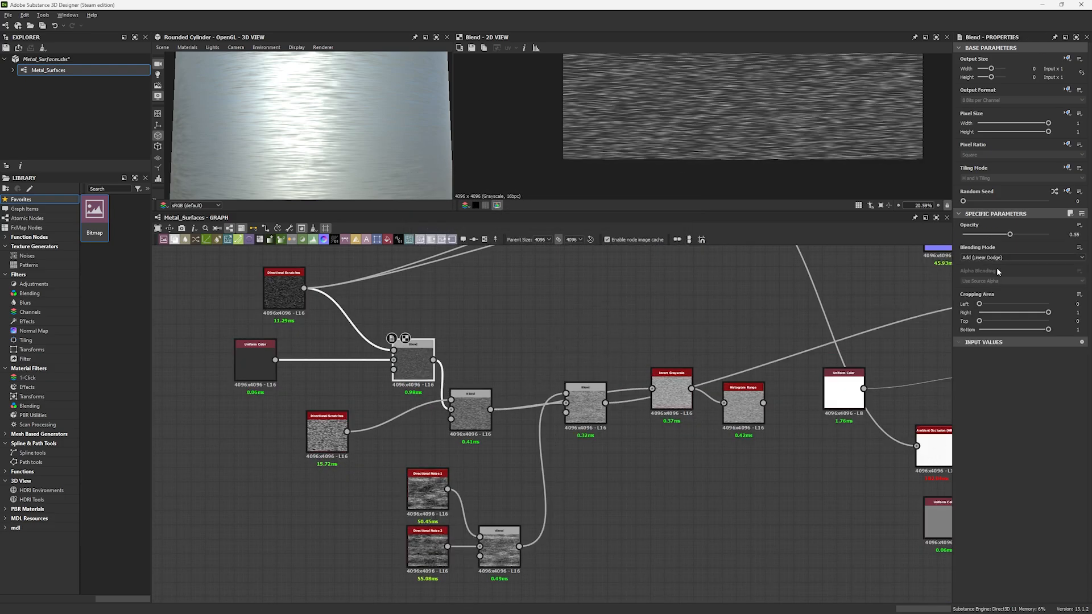
pyautogui.moveTo(1010, 234); pyautogui.dragTo(977, 234)
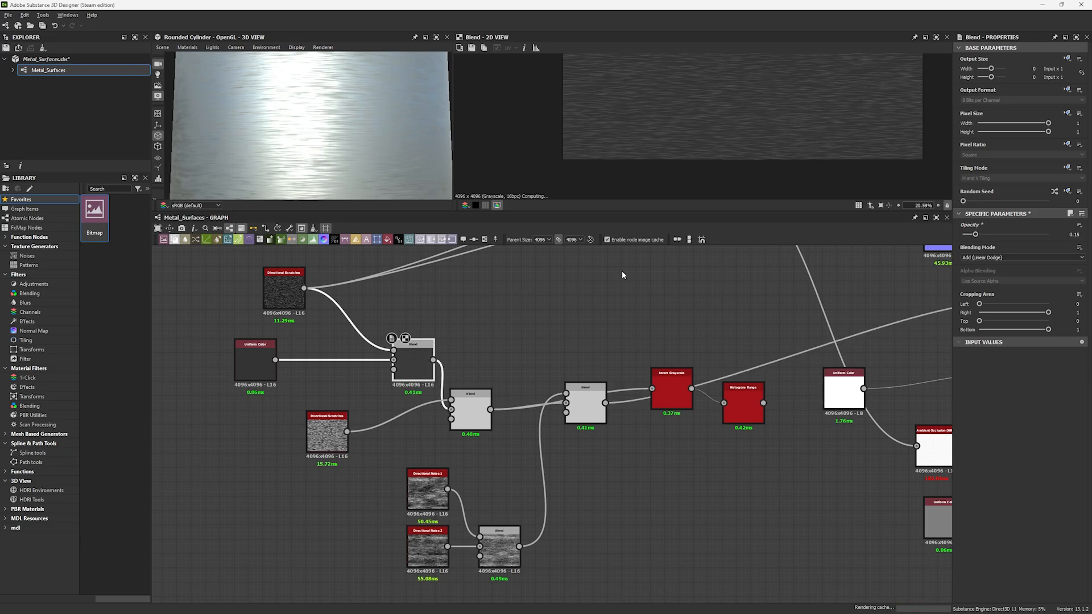
pyautogui.click(469, 401)
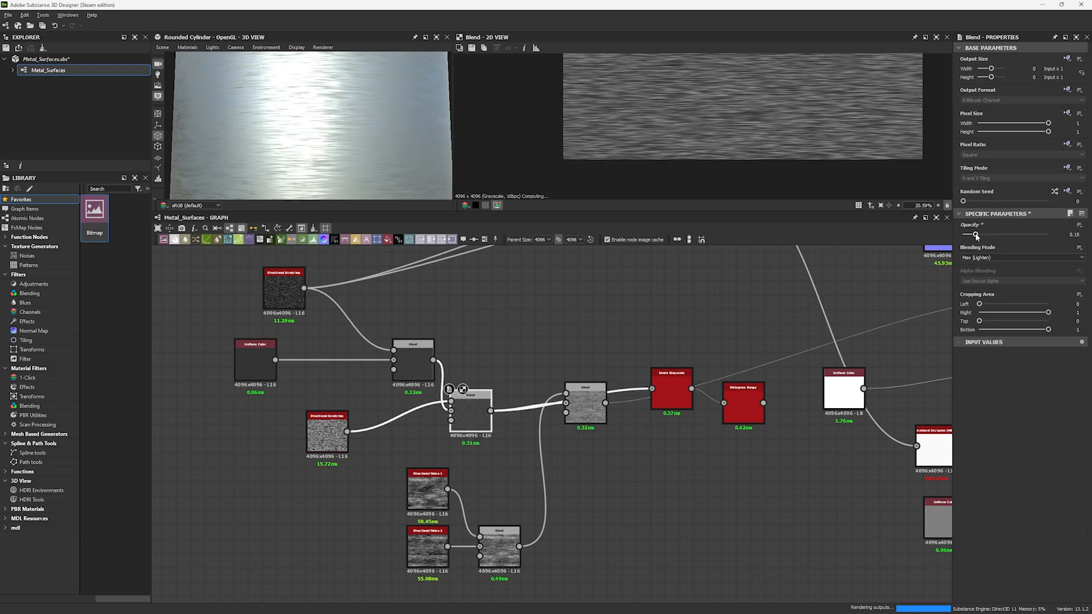
# Step: Set the noise Blend's opacity to 0.1 and its Blending Mode to Max (Lighten), and check the cylinder
pyautogui.click(586, 402)
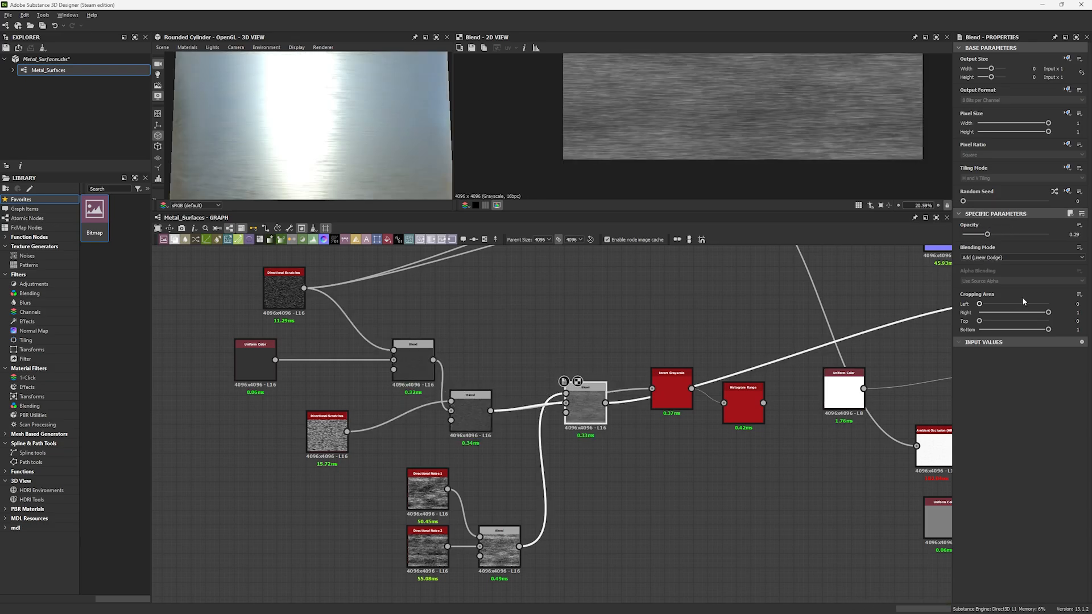
pyautogui.moveTo(975, 235); pyautogui.dragTo(972, 236)
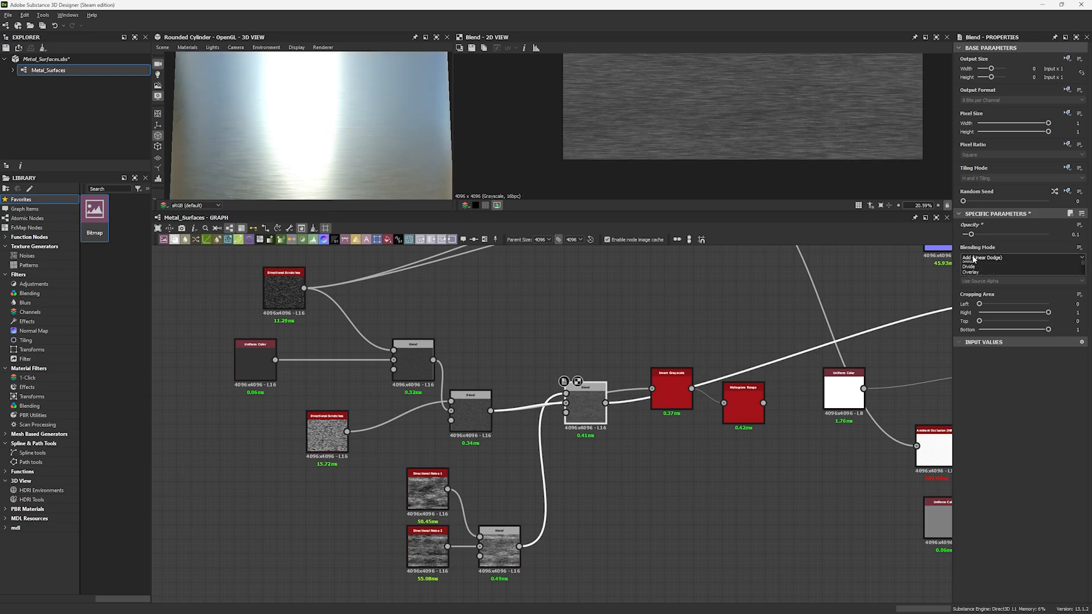
pyautogui.click(995, 258)
pyautogui.click(976, 293)
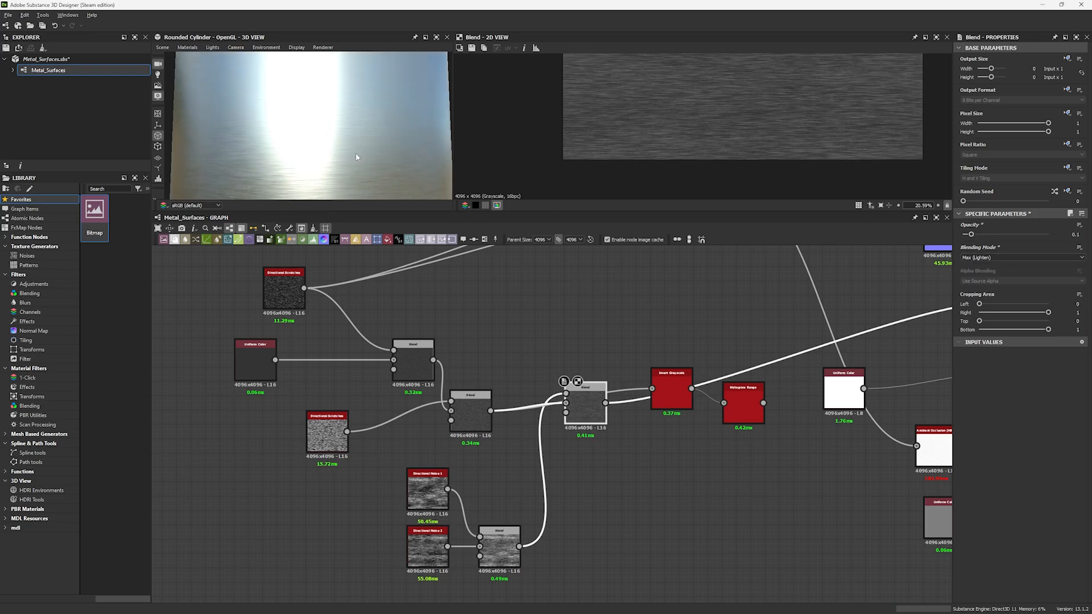
pyautogui.moveTo(356, 152)
pyautogui.mouseDown()
pyautogui.moveTo(349, 62)
pyautogui.moveTo(343, 136)
pyautogui.mouseUp()
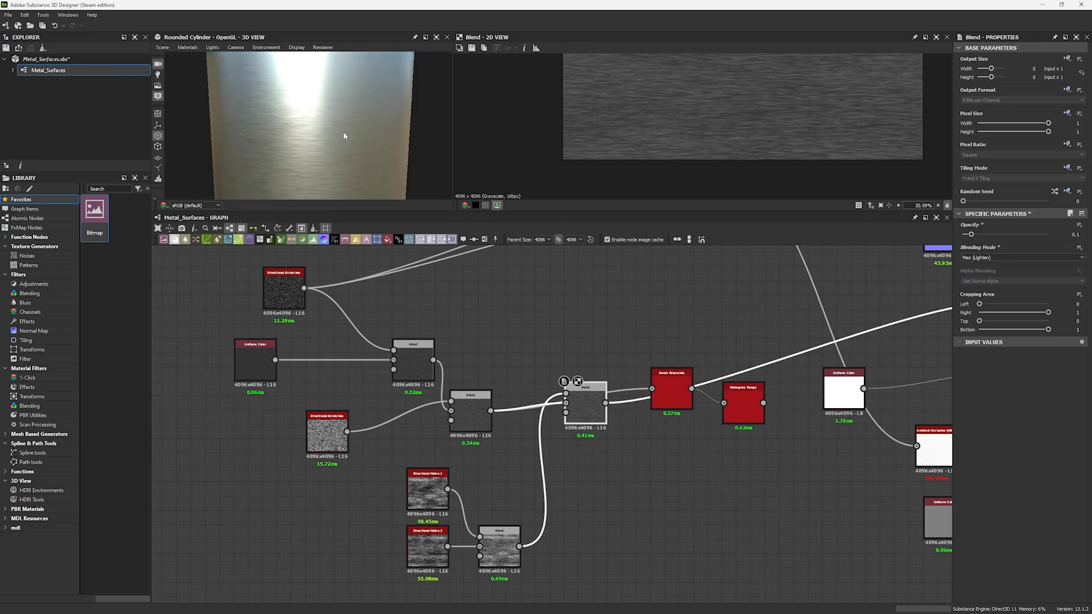
# Step: Set the roughness Uniform Color's grayscale value to 0.4 and inspect the cylinder's reflections
pyautogui.click(264, 360)
pyautogui.moveTo(1026, 270); pyautogui.dragTo(1024, 271)
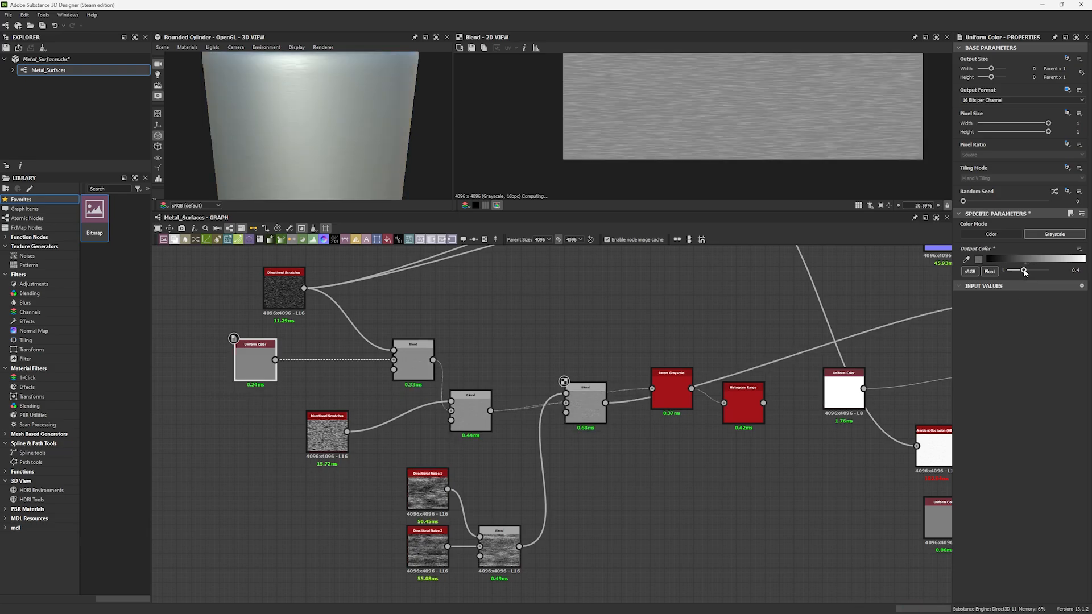
pyautogui.moveTo(273, 149); pyautogui.dragTo(298, 129)
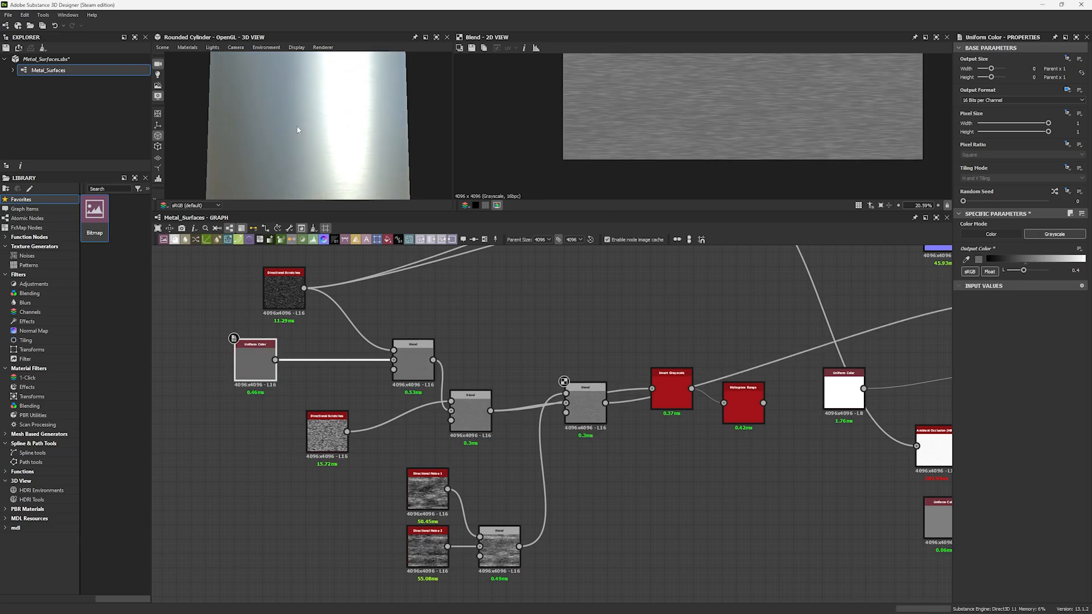
# Step: Raise the base color Blend's opacity to 0.47 and inspect the cylinder's surface up close
pyautogui.moveTo(488, 316); pyautogui.dragTo(377, 480, button='middle')
pyautogui.moveTo(668, 306); pyautogui.dragTo(560, 407, button='middle')
pyautogui.click(667, 408)
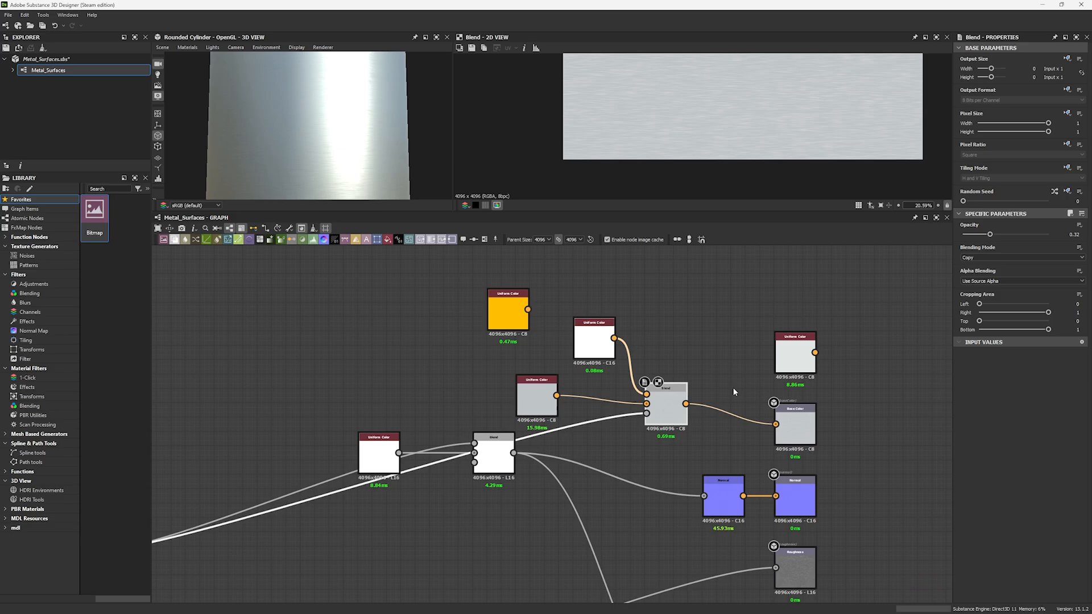
pyautogui.click(1003, 235)
pyautogui.keyDown('alt'); pyautogui.moveTo(282, 120); pyautogui.dragTo(328, 147, button='right'); pyautogui.keyUp('alt')
pyautogui.moveTo(328, 150); pyautogui.dragTo(277, 151)
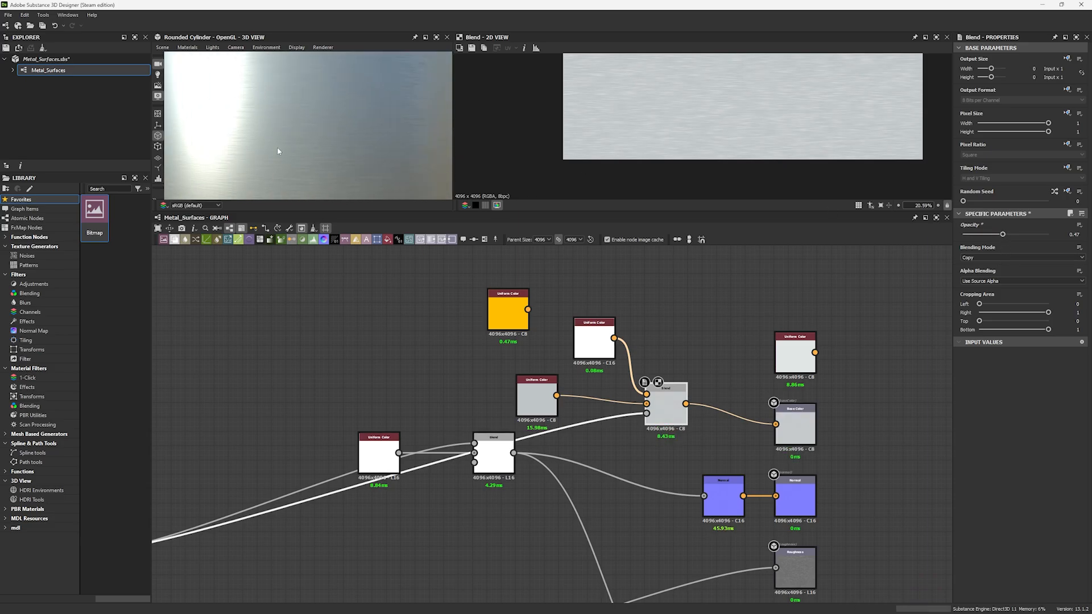
# Step: Export the updated material outputs as PNG and switch to Marmoset Toolbag to view the sphere
pyautogui.click(292, 227)
pyautogui.click(310, 246)
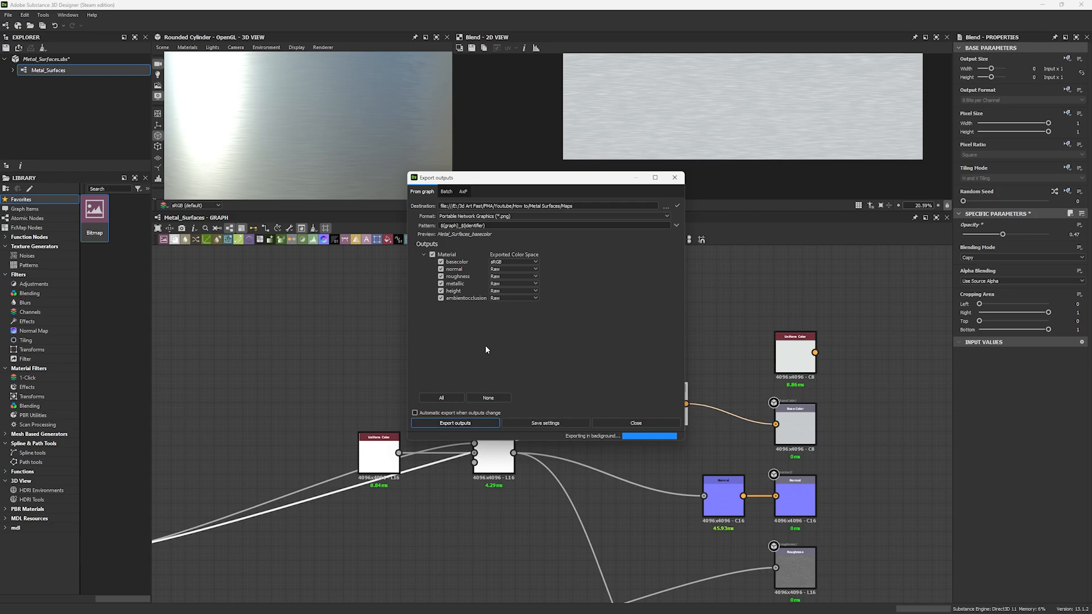
pyautogui.hotkey('alt', 'Tab')
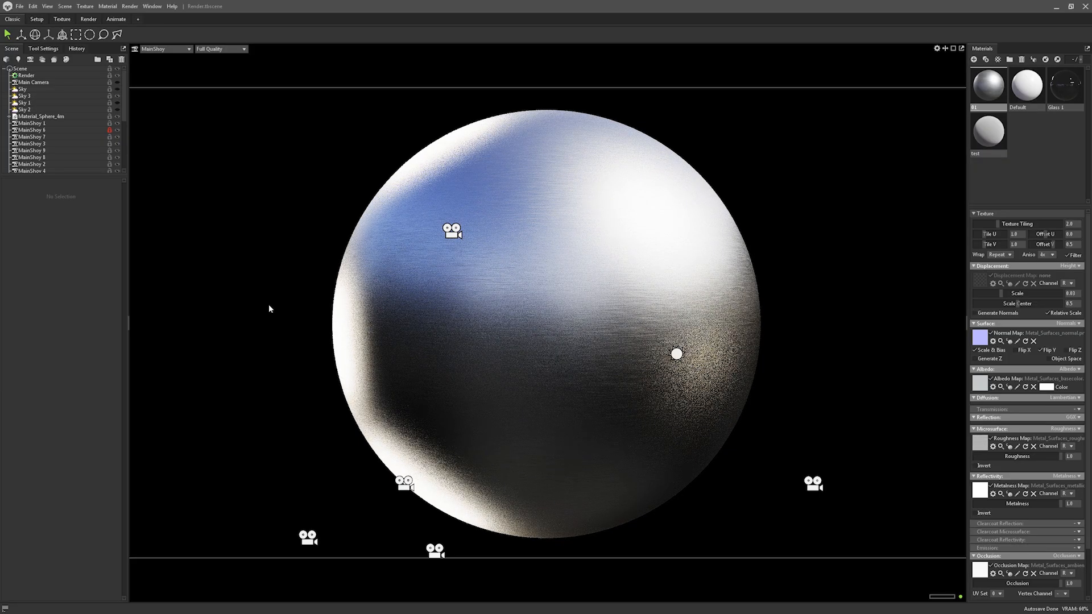
# Step: Expand Material_Sphere_4m, set Light 1's Brightness to 6, and deselect the light
pyautogui.click(9, 117)
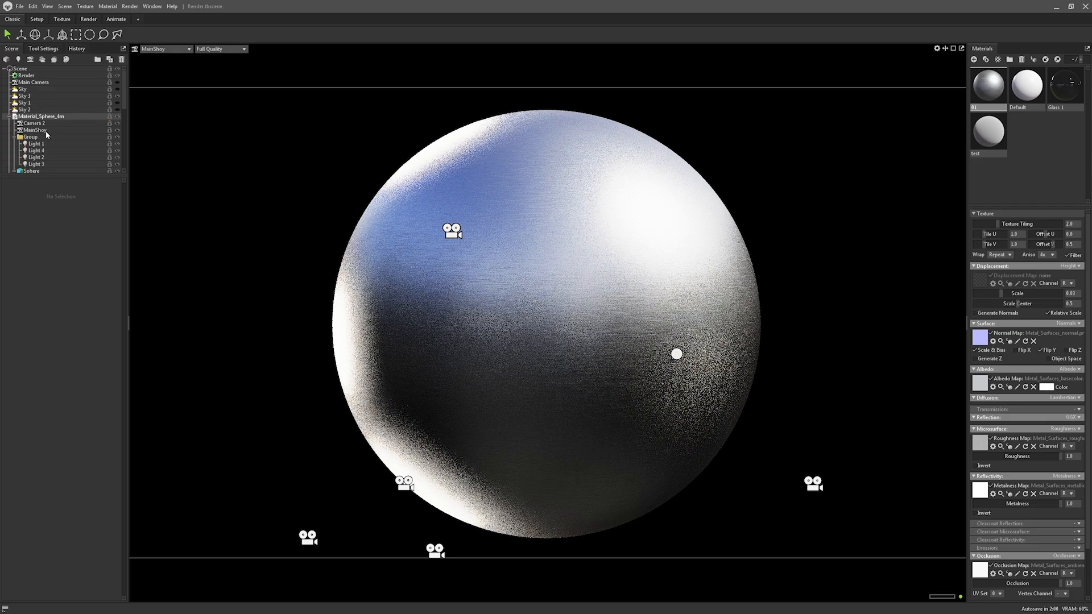
pyautogui.click(35, 143)
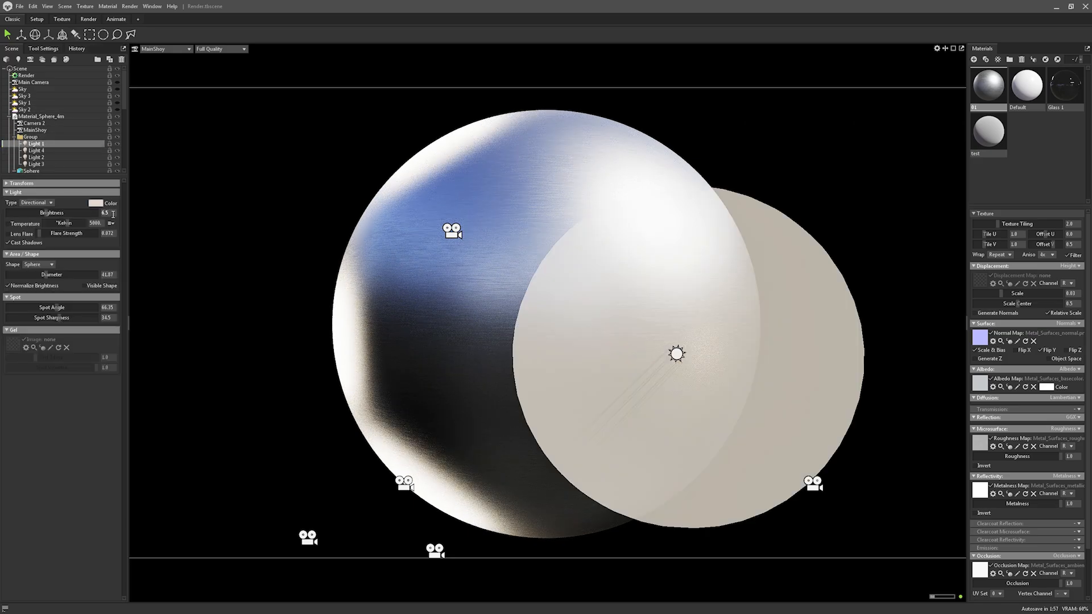
pyautogui.click(113, 214)
pyautogui.press('BackSpace')
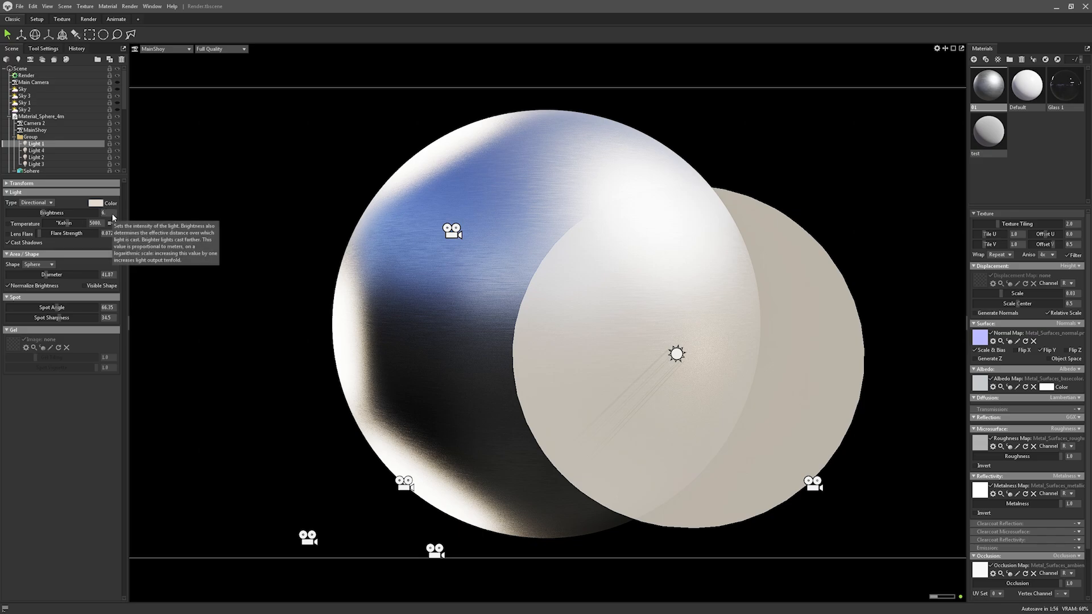
pyautogui.click(248, 217)
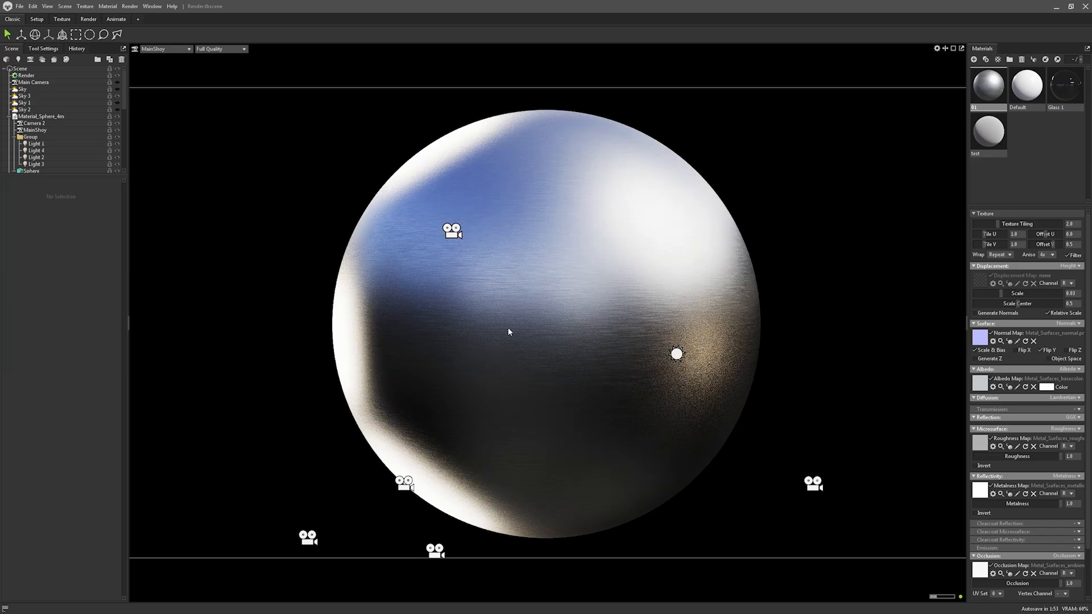
# Step: Switch back to Substance 3D Designer, close the export window and review the node graph
pyautogui.hotkey('alt', 'Tab')
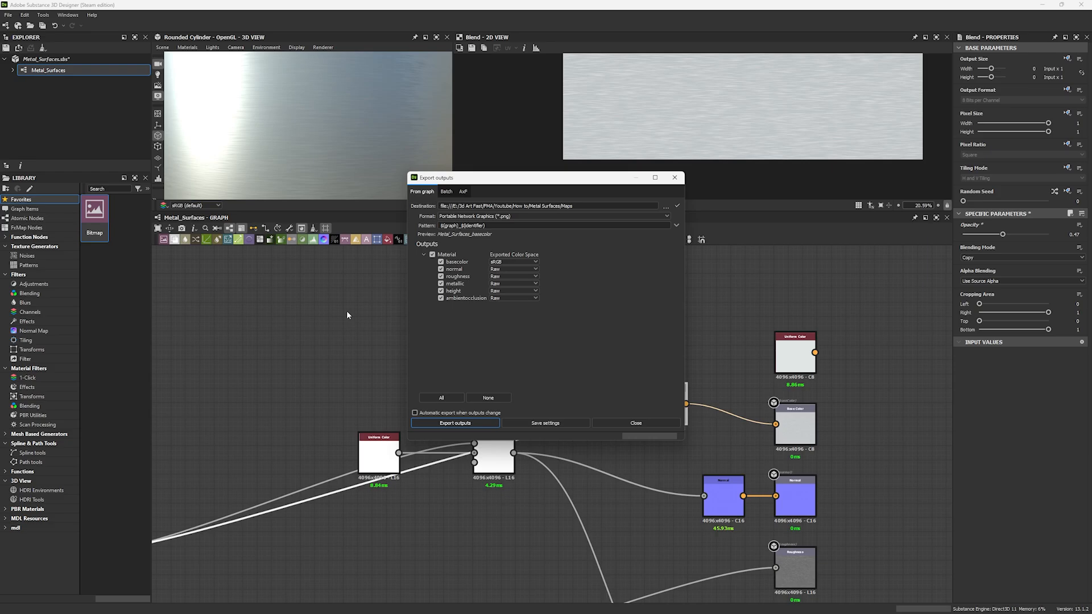
pyautogui.click(675, 177)
pyautogui.scroll(-5, 347, 356)
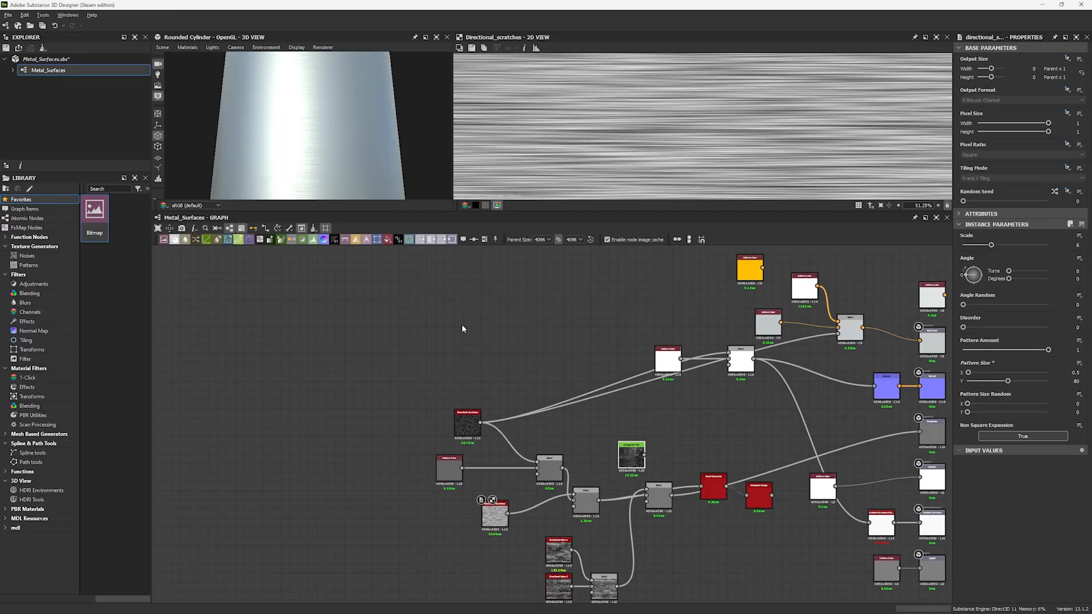
pyautogui.moveTo(463, 373); pyautogui.dragTo(315, 382, button='middle')
pyautogui.moveTo(423, 420); pyautogui.dragTo(450, 455, button='middle')
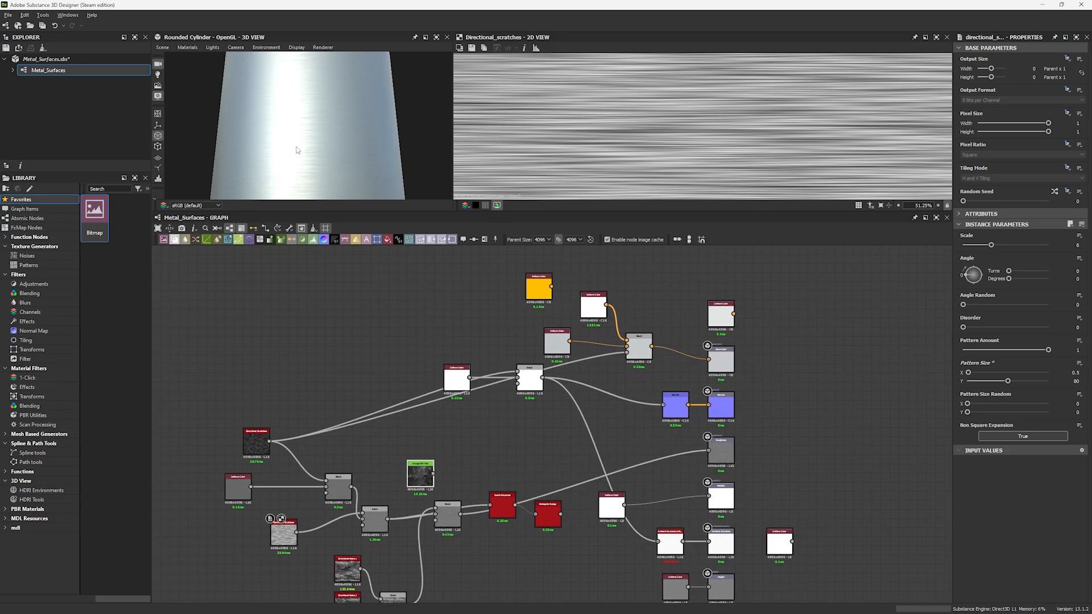
# Step: Enlarge the 3D view and examine the brushed steel on the rounded cylinder from several angles and distances
pyautogui.scroll(-1, 298, 150)
pyautogui.moveTo(459, 212); pyautogui.dragTo(460, 434)
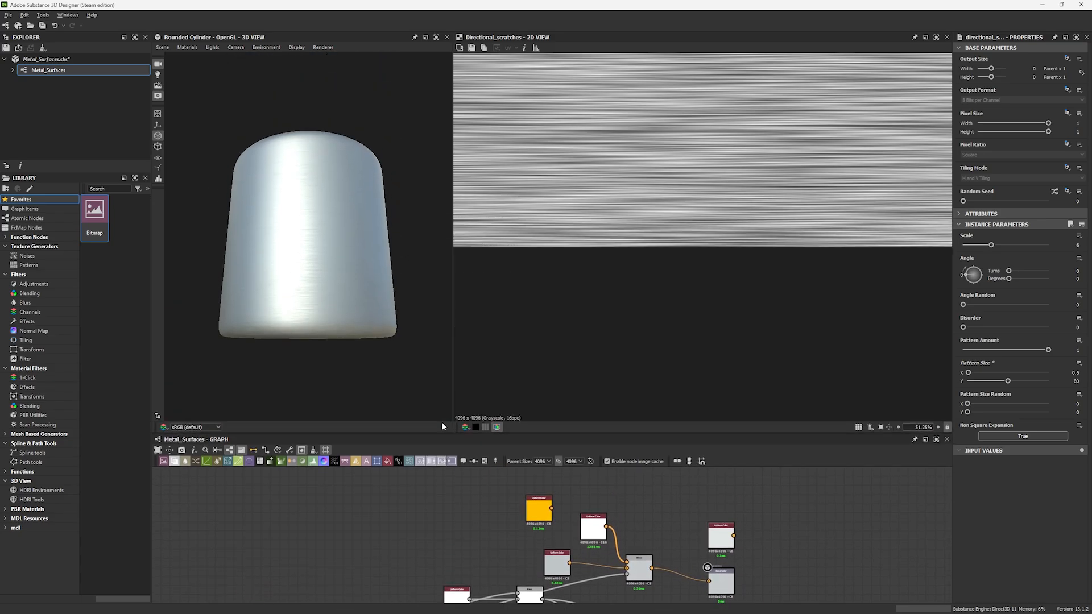
pyautogui.scroll(-4, 347, 239)
pyautogui.moveTo(344, 216); pyautogui.dragTo(322, 223)
pyautogui.scroll(3, 322, 222)
pyautogui.moveTo(323, 272); pyautogui.dragTo(331, 176)
pyautogui.scroll(3, 353, 273)
pyautogui.scroll(-5, 311, 221)
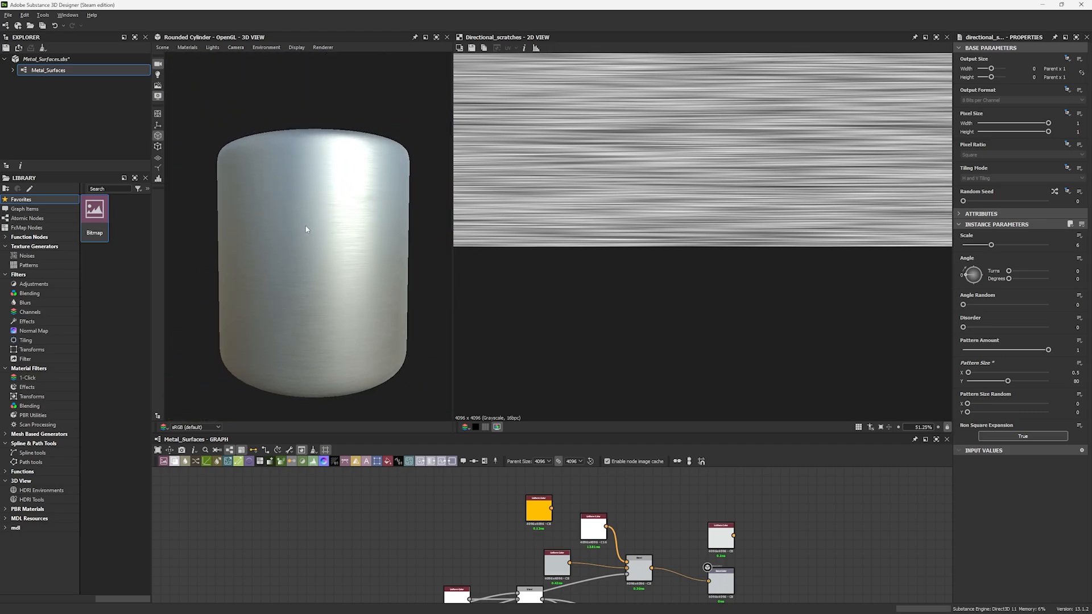
pyautogui.scroll(7, 305, 273)
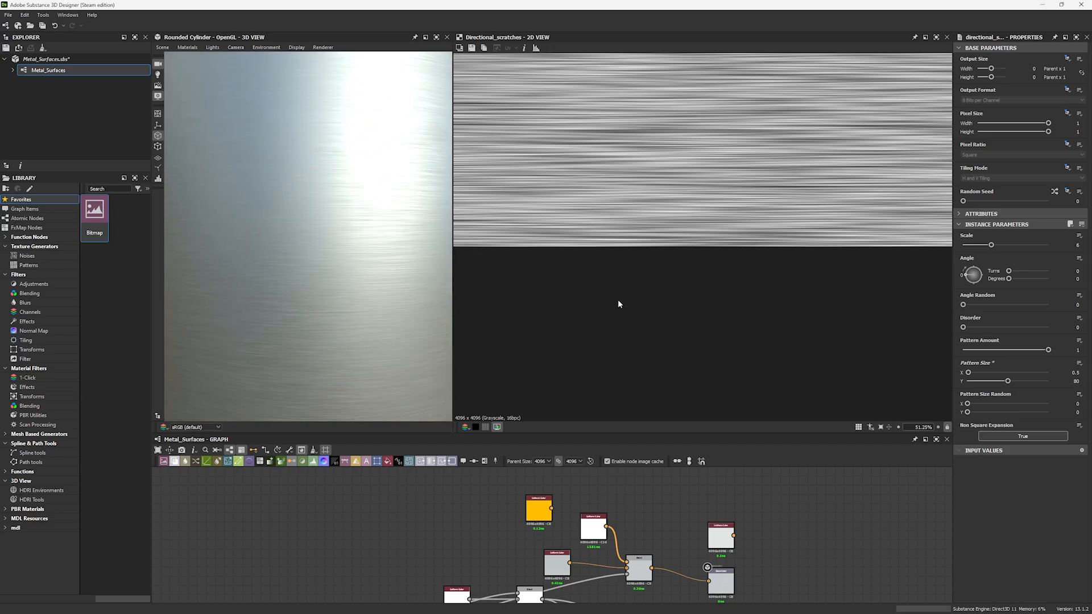
pyautogui.scroll(-5, 373, 315)
pyautogui.moveTo(368, 517); pyautogui.dragTo(383, 387, button='middle')
pyautogui.moveTo(342, 551); pyautogui.dragTo(383, 453, button='middle')
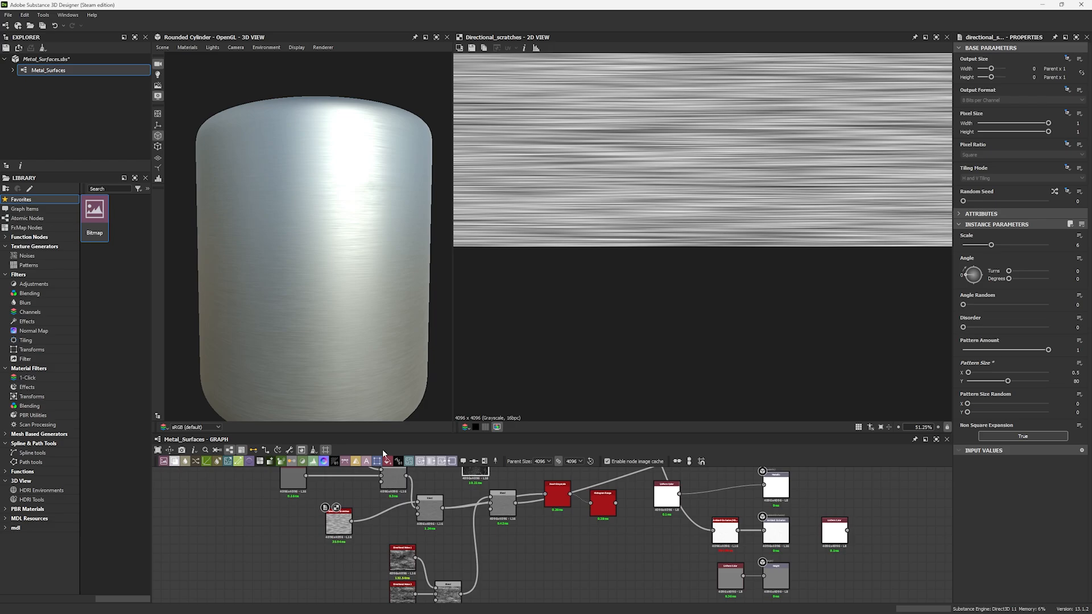
# Step: Enlarge the graph area again and rearrange the scratch nodes, placing the second Directional Scratches node above its Blend
pyautogui.moveTo(384, 433); pyautogui.dragTo(391, 272)
pyautogui.moveTo(428, 344); pyautogui.dragTo(447, 423, button='middle')
pyautogui.moveTo(254, 348); pyautogui.dragTo(418, 404)
pyautogui.moveTo(408, 392); pyautogui.dragTo(281, 439)
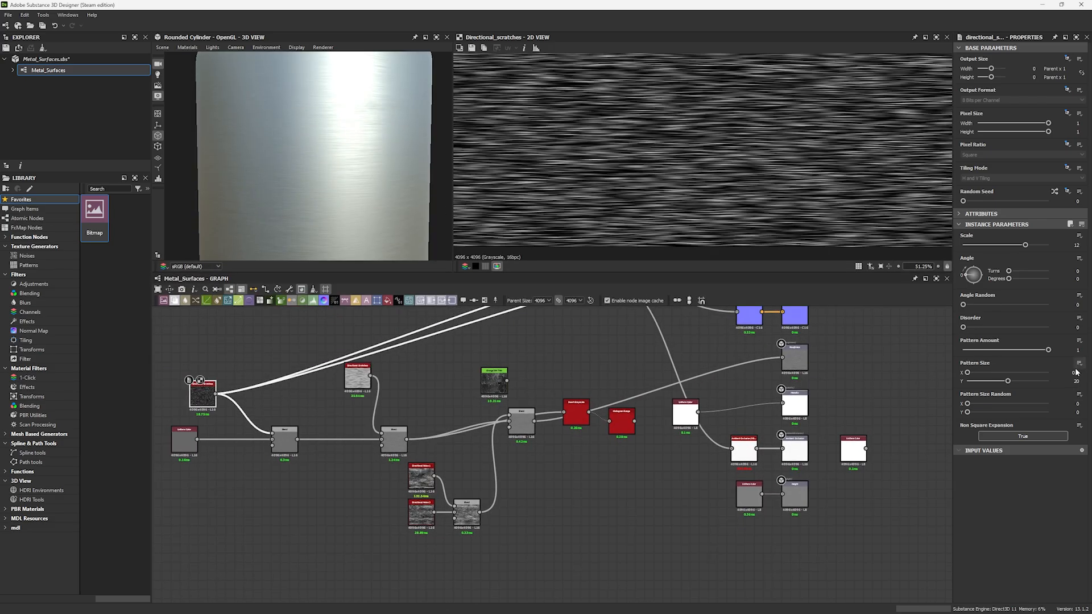
# Step: Set the first Directional Scratches node's Pattern Size Y to 80 and check the cylinder
pyautogui.moveTo(1073, 381); pyautogui.dragTo(1089, 386)
pyautogui.write('80')
pyautogui.press('Return')
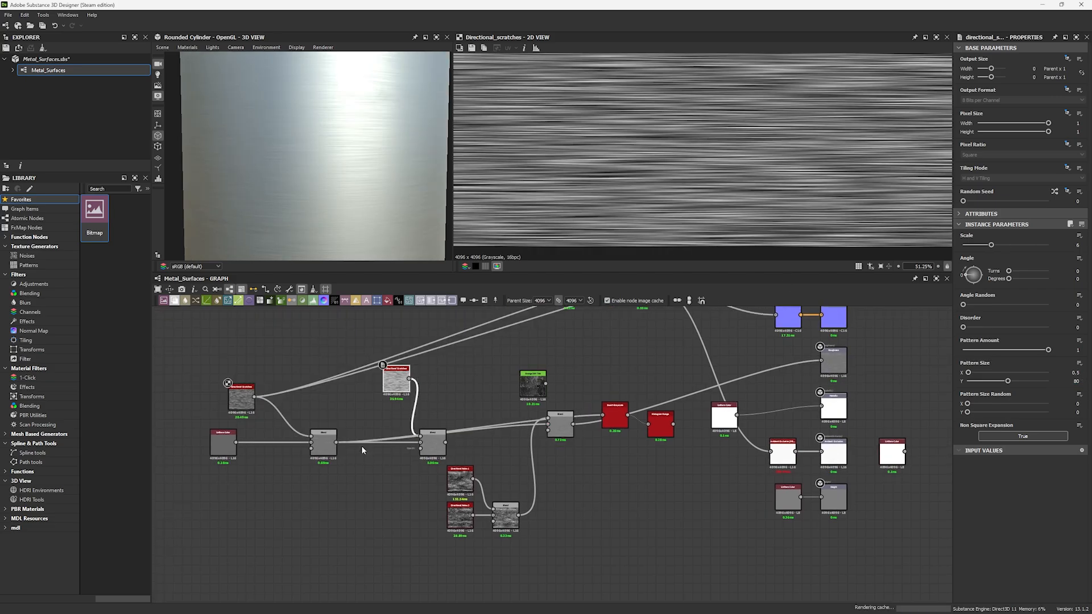
pyautogui.scroll(-3, 328, 146)
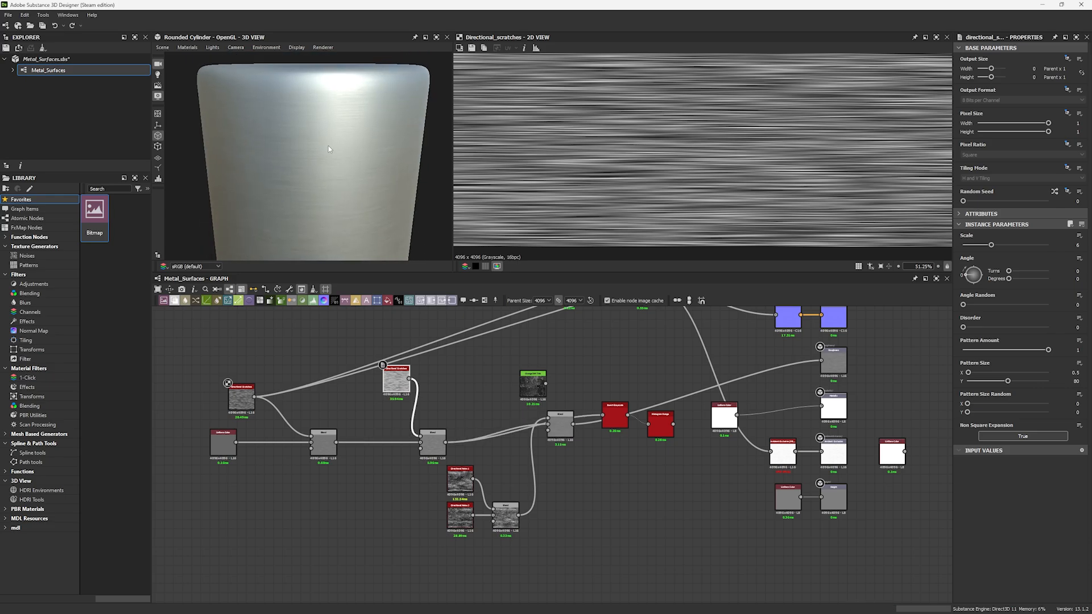
# Step: Line up the final roughness Blend with the node chain and change its blending mode to Copy
pyautogui.doubleClick(568, 433)
pyautogui.moveTo(567, 433); pyautogui.dragTo(577, 460)
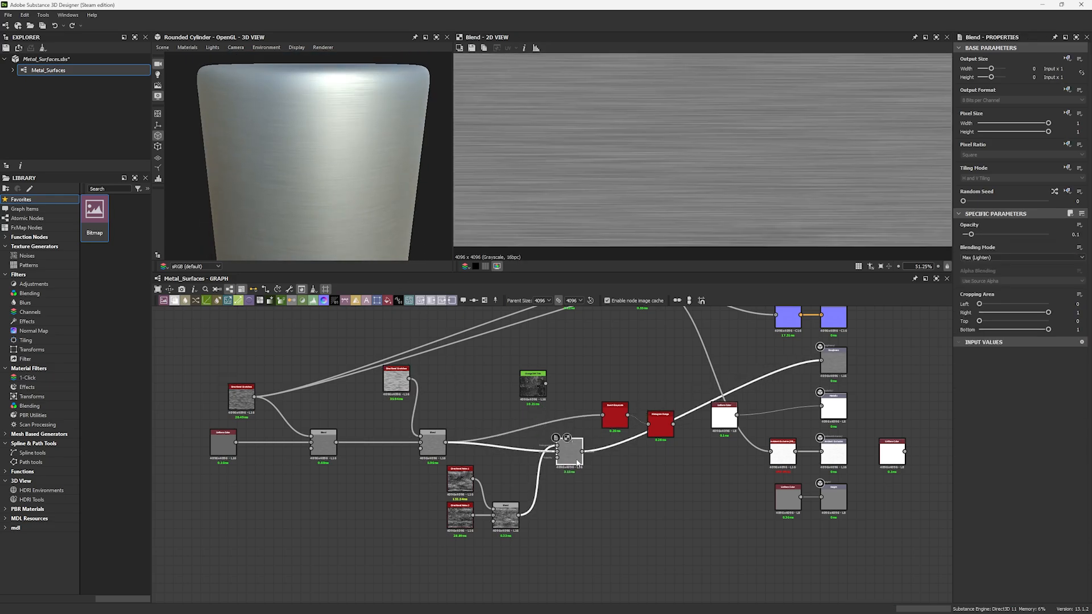
pyautogui.click(981, 258)
pyautogui.click(978, 262)
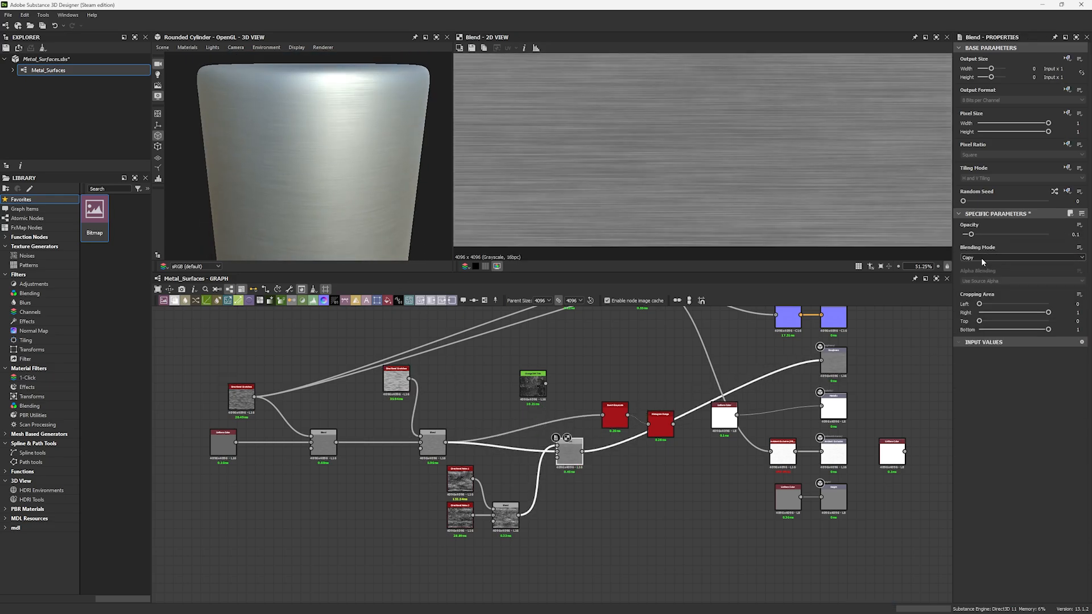
pyautogui.scroll(2, 634, 156)
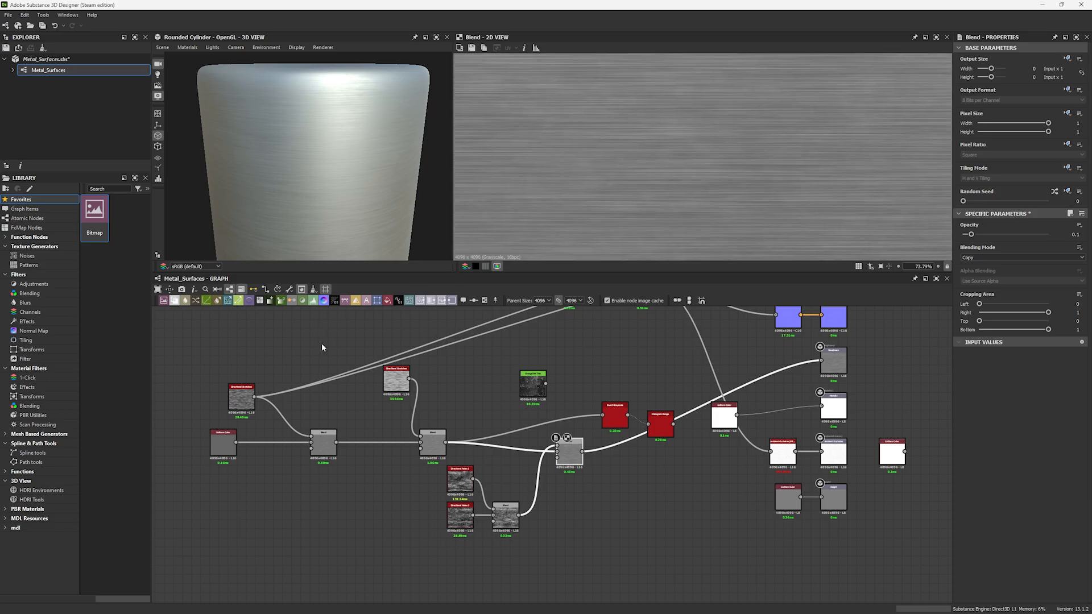
# Step: Insert the Invert Grayscale node between the final Blend and the Roughness output and inspect the cylinder's reflections
pyautogui.moveTo(660, 422); pyautogui.dragTo(621, 452)
pyautogui.click(646, 400)
pyautogui.moveTo(327, 208); pyautogui.dragTo(331, 187)
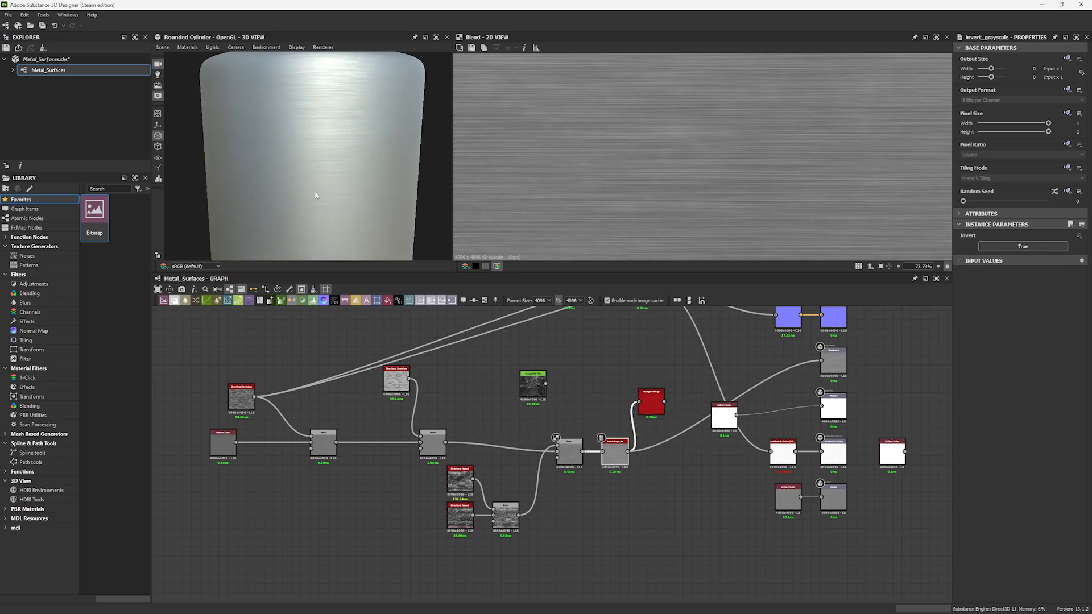
pyautogui.moveTo(332, 186); pyautogui.dragTo(351, 269, button='right')
pyautogui.moveTo(353, 183); pyautogui.dragTo(321, 189)
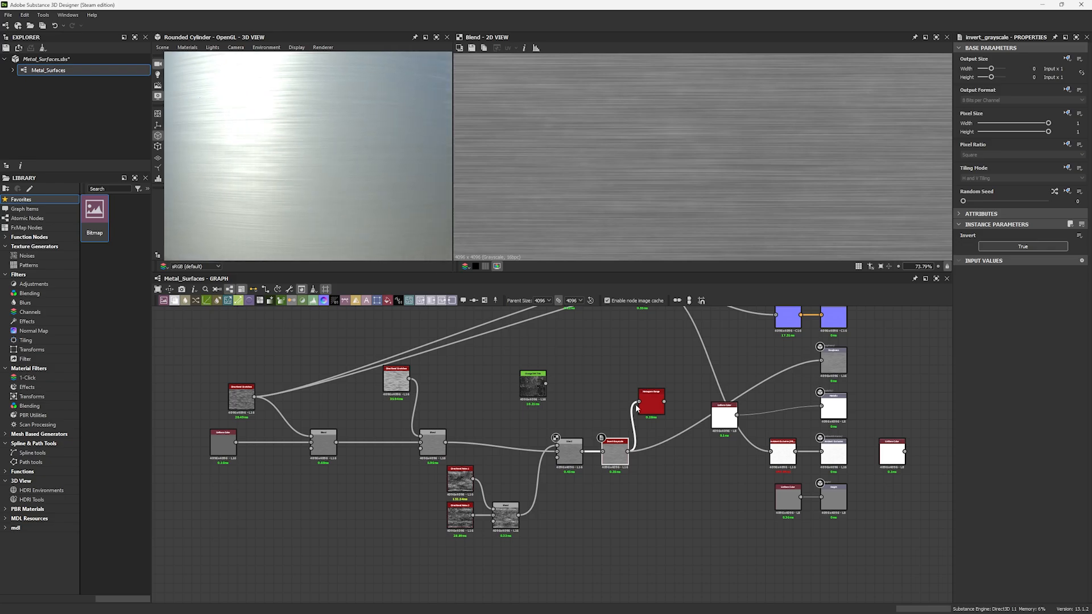
# Step: Insert the Histogram Range node between Invert Grayscale and the Roughness output, in line with the chain
pyautogui.click(651, 408)
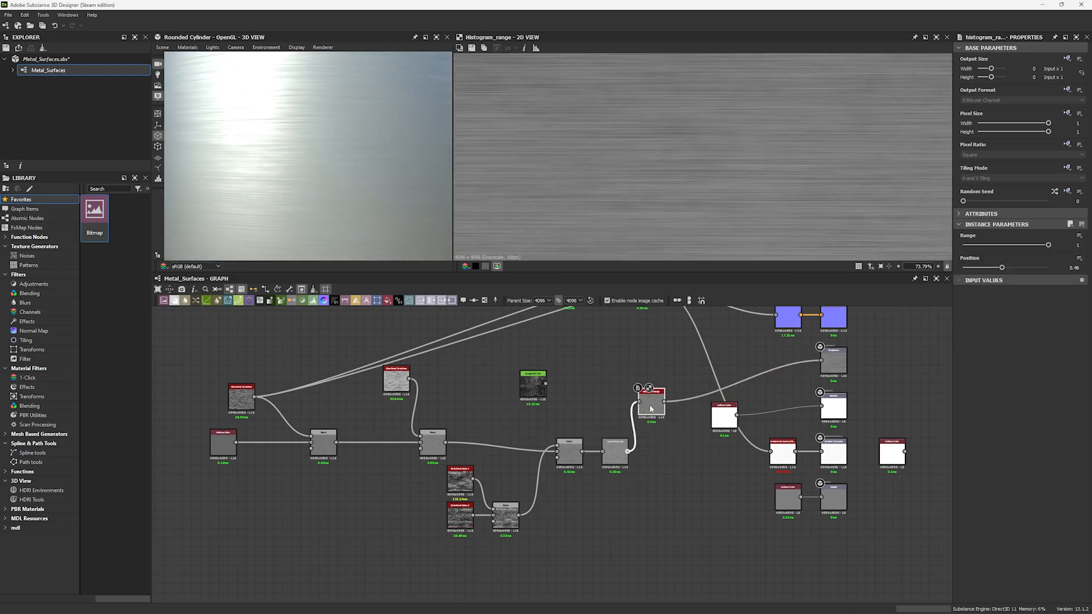
pyautogui.moveTo(652, 411); pyautogui.dragTo(660, 459)
pyautogui.scroll(-2, 279, 205)
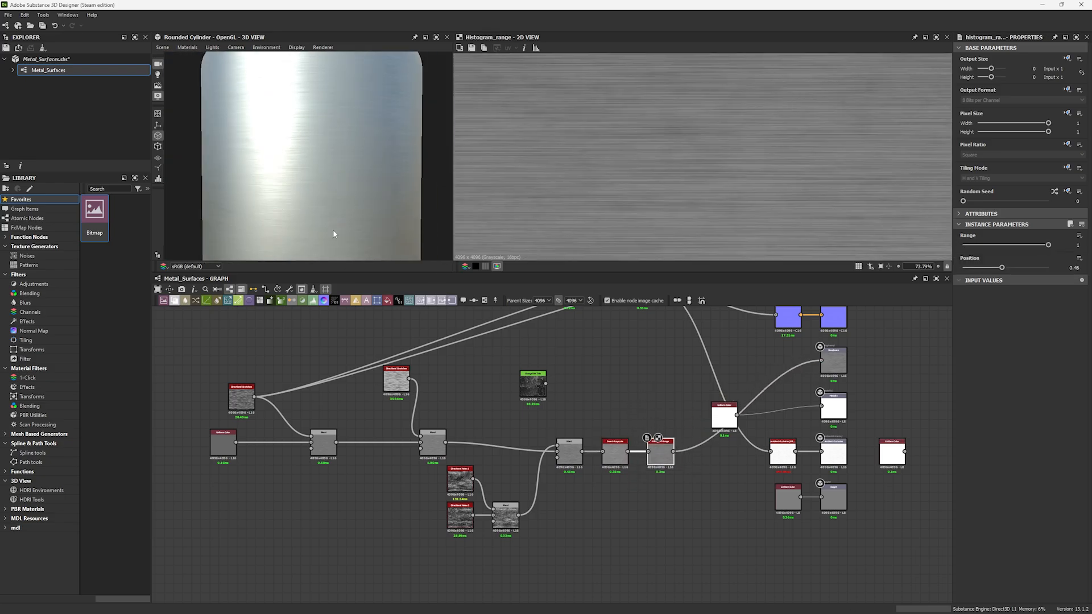
# Step: Export the material outputs as PNG, check the sphere in Marmoset Toolbag, and return to Substance 3D Designer, closing the export window
pyautogui.click(294, 302)
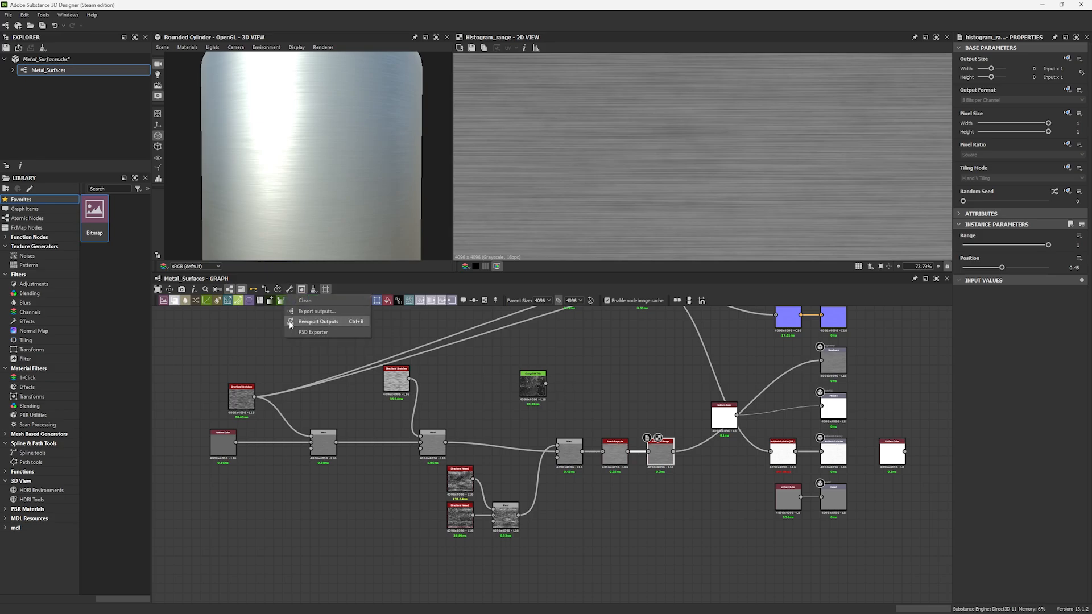
pyautogui.click(319, 320)
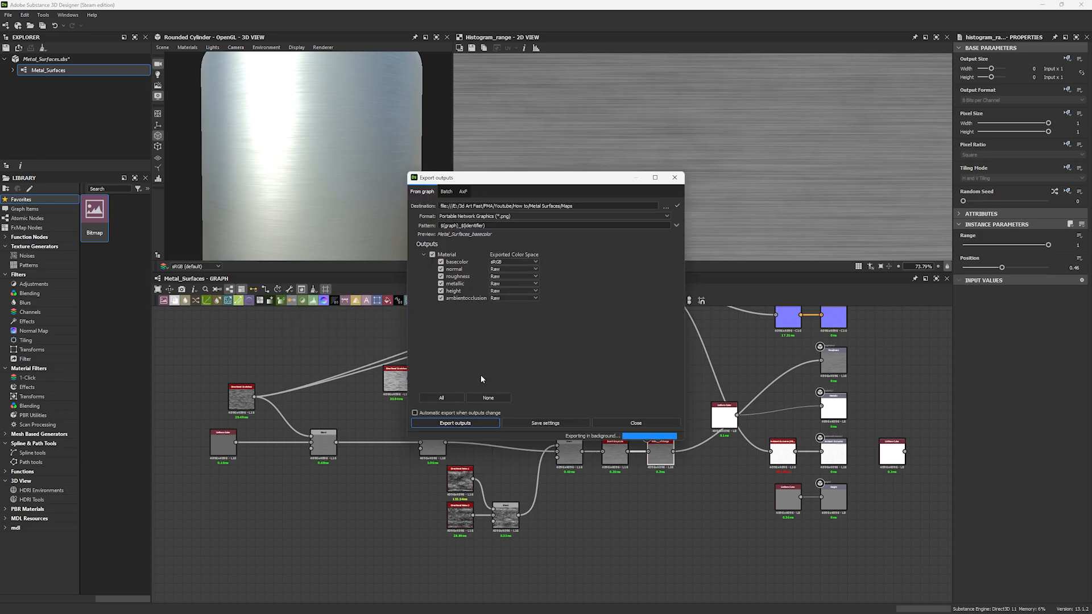
pyautogui.hotkey('alt', 'Tab')
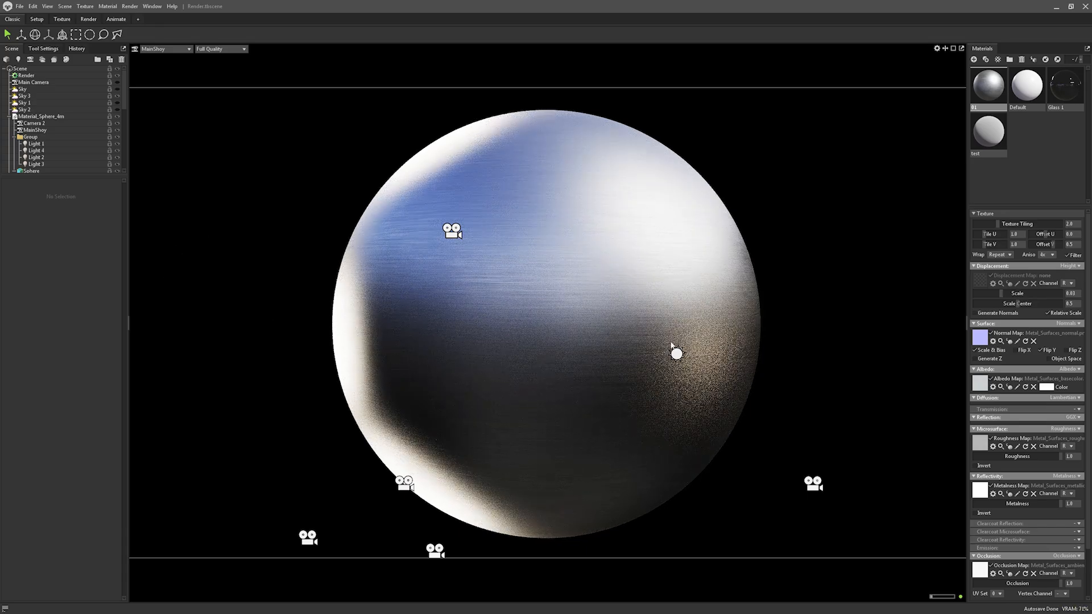
pyautogui.hotkey('alt', 'Tab')
pyautogui.click(675, 178)
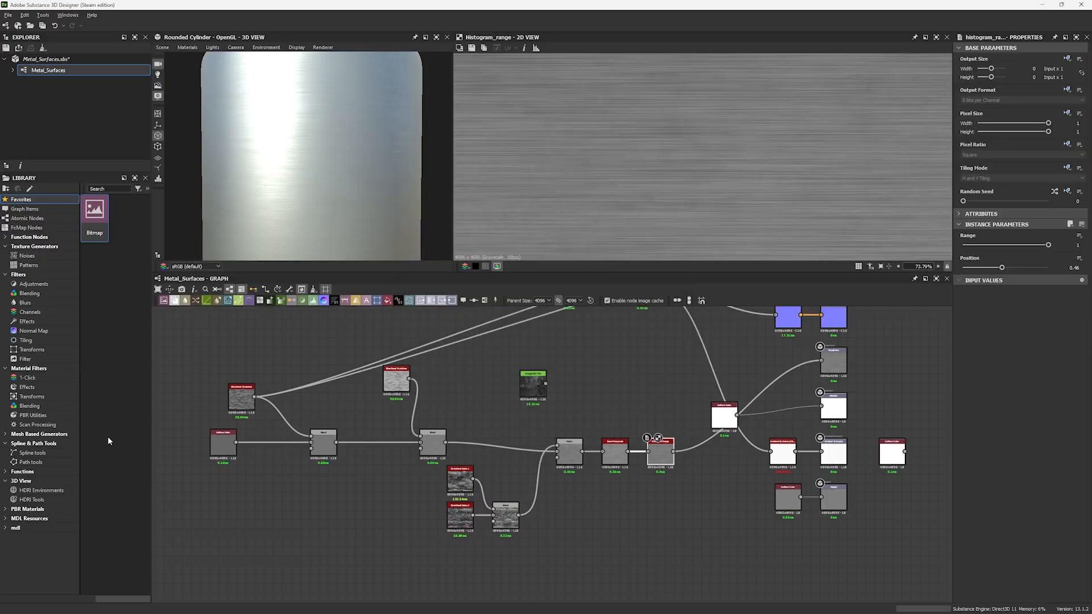
# Step: Set the grayscale Uniform Color feeding the roughness chain to 0.25 and export the outputs as PNG
pyautogui.click(235, 450)
pyautogui.moveTo(1030, 271); pyautogui.dragTo(1019, 272)
pyautogui.click(290, 289)
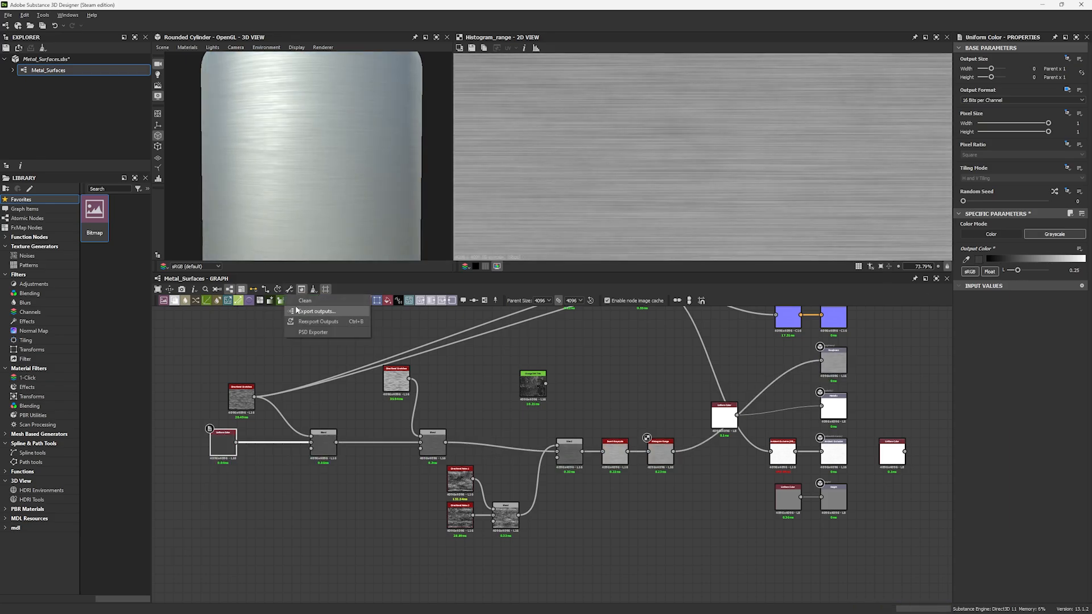
pyautogui.click(310, 311)
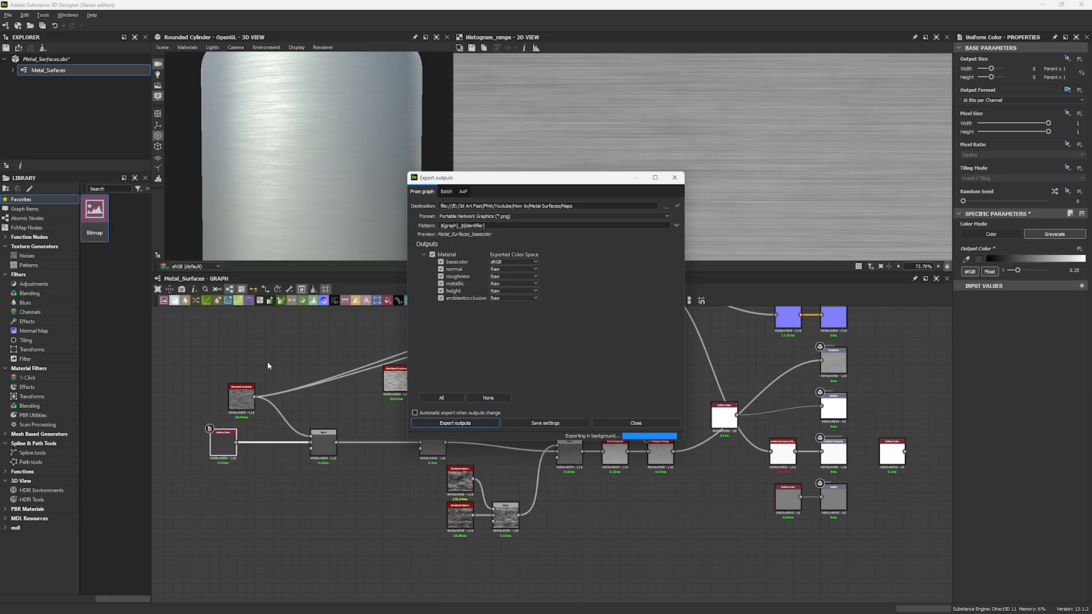
# Step: Switch to Marmoset Toolbag to check the sphere, then return to Substance 3D Designer and close the export window
pyautogui.hotkey('alt', 'Tab')
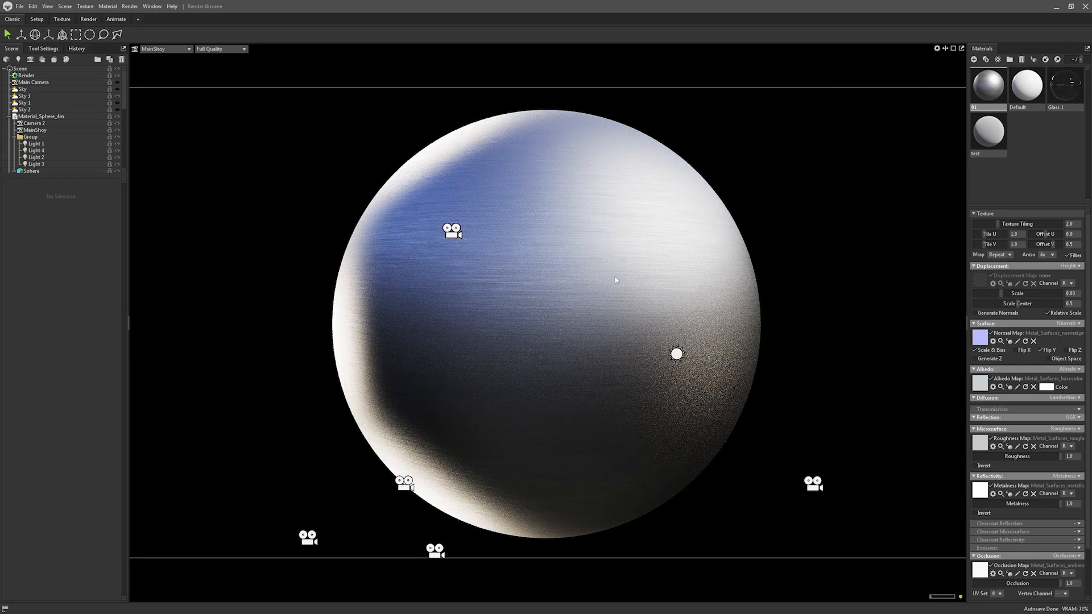
pyautogui.hotkey('alt', 'Tab')
pyautogui.click(675, 178)
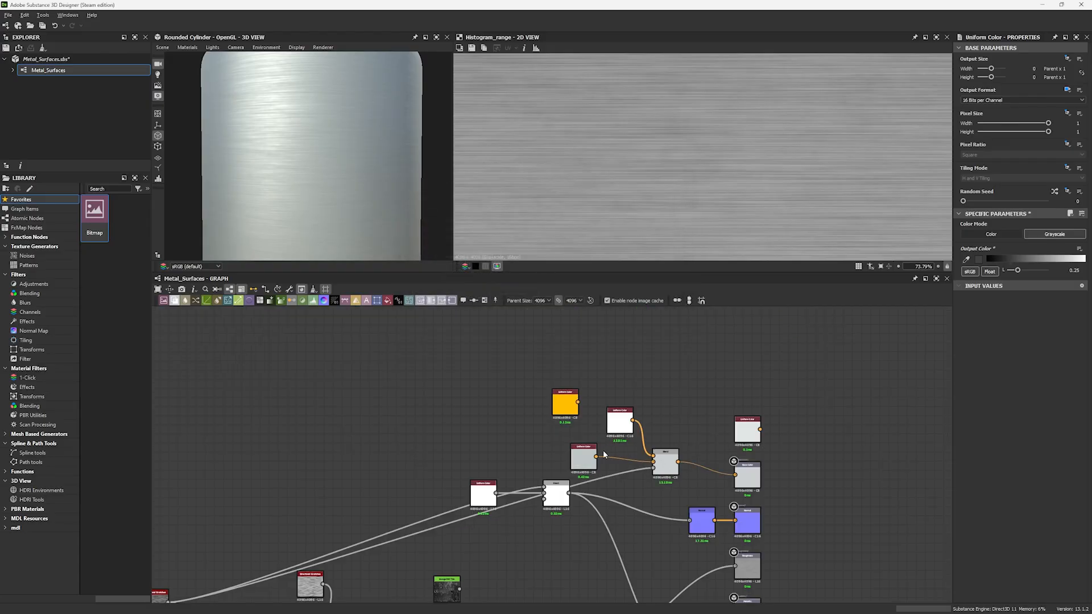
# Step: Darken the steel base color's Uniform Color to a value (V) of 0.6 and save the package
pyautogui.click(584, 457)
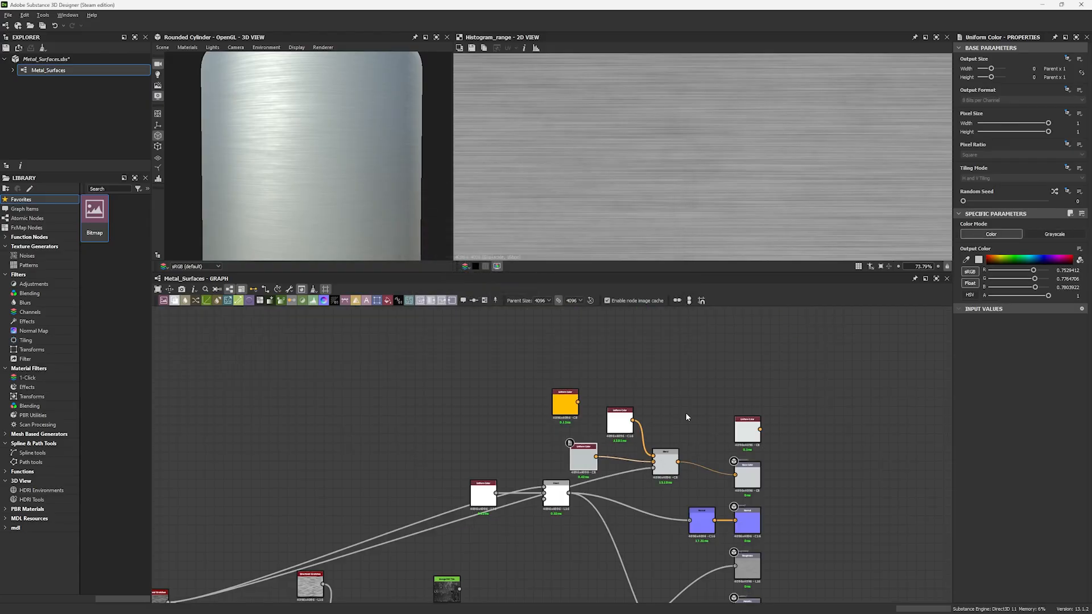
pyautogui.click(979, 261)
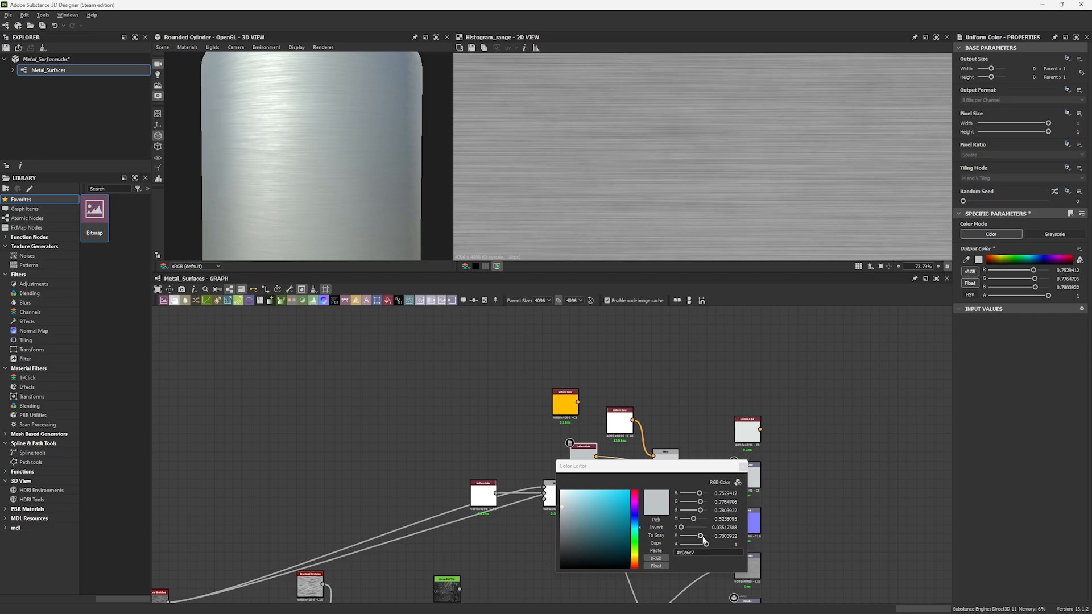
pyautogui.moveTo(703, 537); pyautogui.dragTo(704, 538)
pyautogui.doubleClick(734, 536)
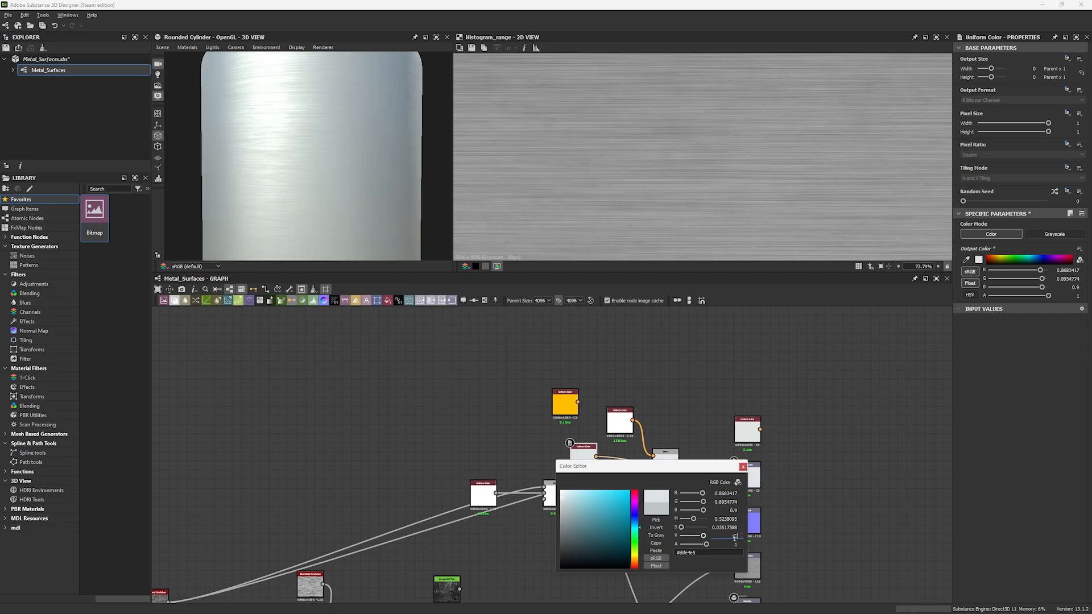
pyautogui.press('Return')
pyautogui.scroll(-4, 319, 211)
pyautogui.moveTo(334, 368); pyautogui.dragTo(326, 306, button='middle')
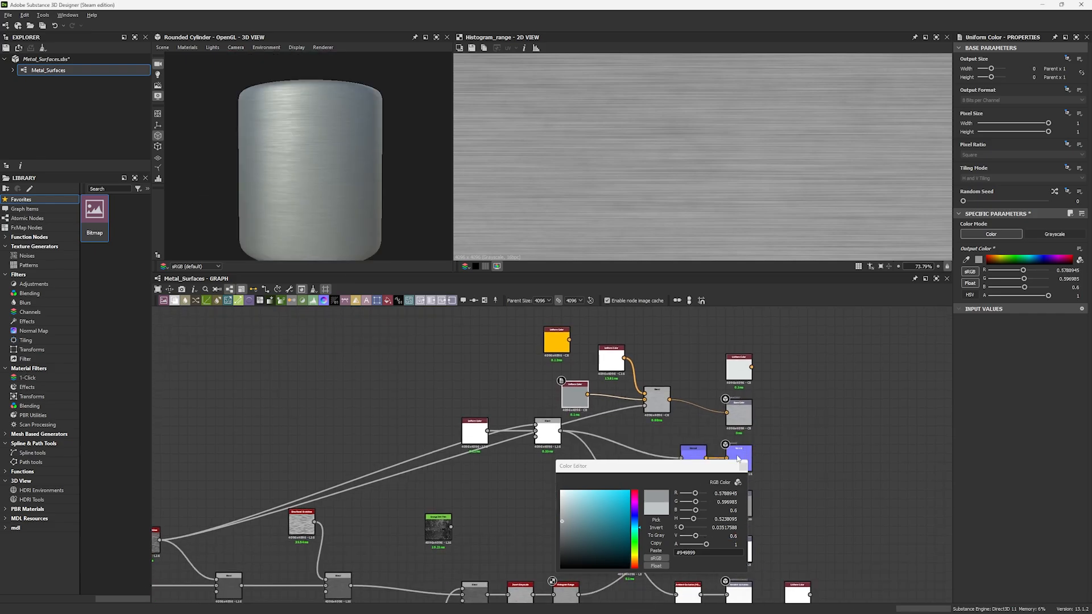
pyautogui.click(743, 466)
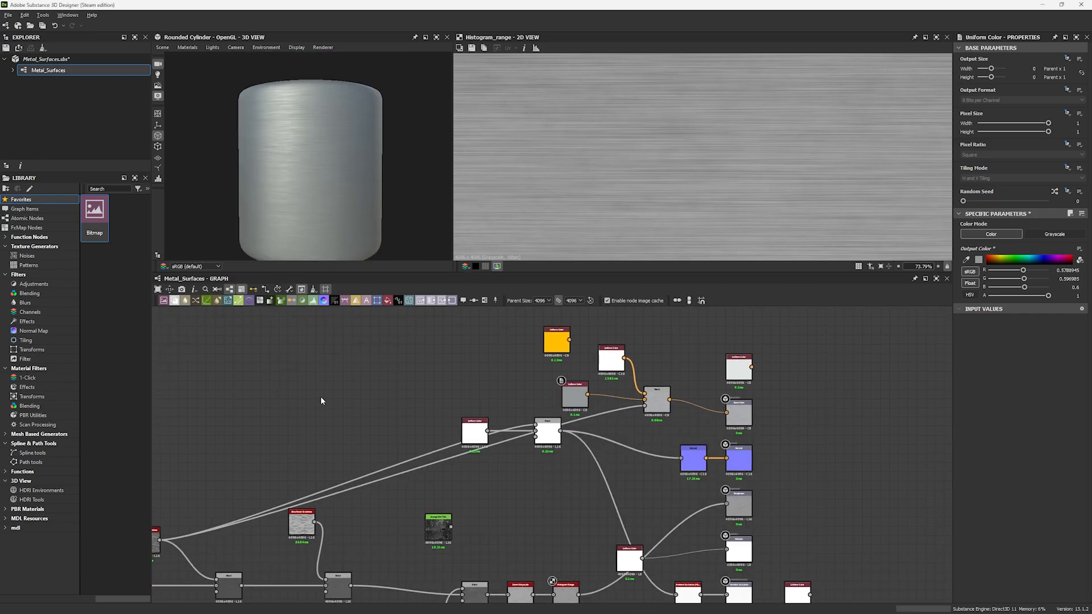
pyautogui.moveTo(321, 401); pyautogui.dragTo(413, 380, button='middle')
pyautogui.hotkey('ctrl', 's')
# Step: Add a Blend node above Histogram Range, with the grunge dirt map as foreground and the Histogram Range output as background
pyautogui.moveTo(641, 414); pyautogui.dragTo(590, 392, button='middle')
pyautogui.moveTo(581, 580); pyautogui.dragTo(537, 481, button='middle')
pyautogui.scroll(3, 537, 481)
pyautogui.click(570, 438)
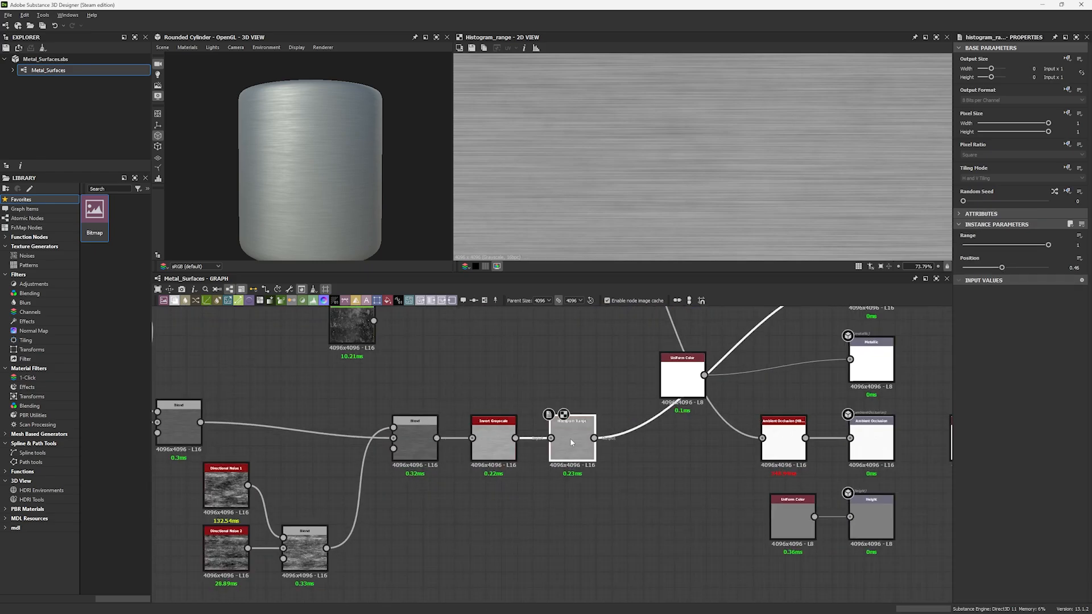
pyautogui.press('space')
pyautogui.click(573, 366)
pyautogui.moveTo(459, 364); pyautogui.dragTo(427, 420, button='middle')
pyautogui.moveTo(331, 373); pyautogui.dragTo(410, 380)
pyautogui.moveTo(421, 384); pyautogui.dragTo(535, 405)
pyautogui.click(558, 414)
# Step: Set the grunge Blend to Add (Linear Dodge) at 0.22 opacity and connect it to the Roughness output
pyautogui.click(994, 257)
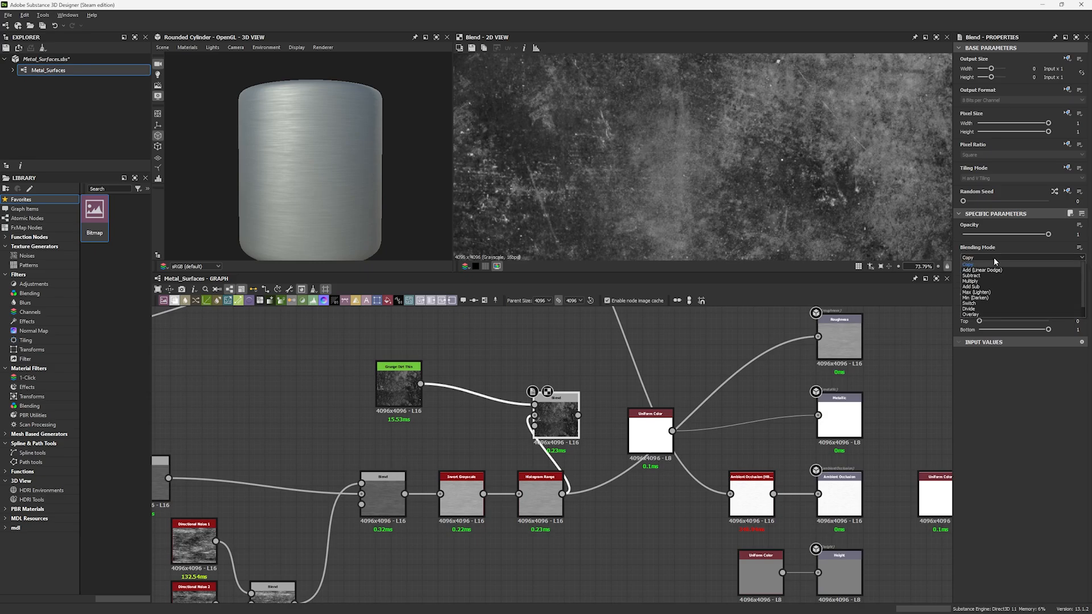
pyautogui.click(995, 271)
pyautogui.moveTo(1018, 234); pyautogui.dragTo(983, 233)
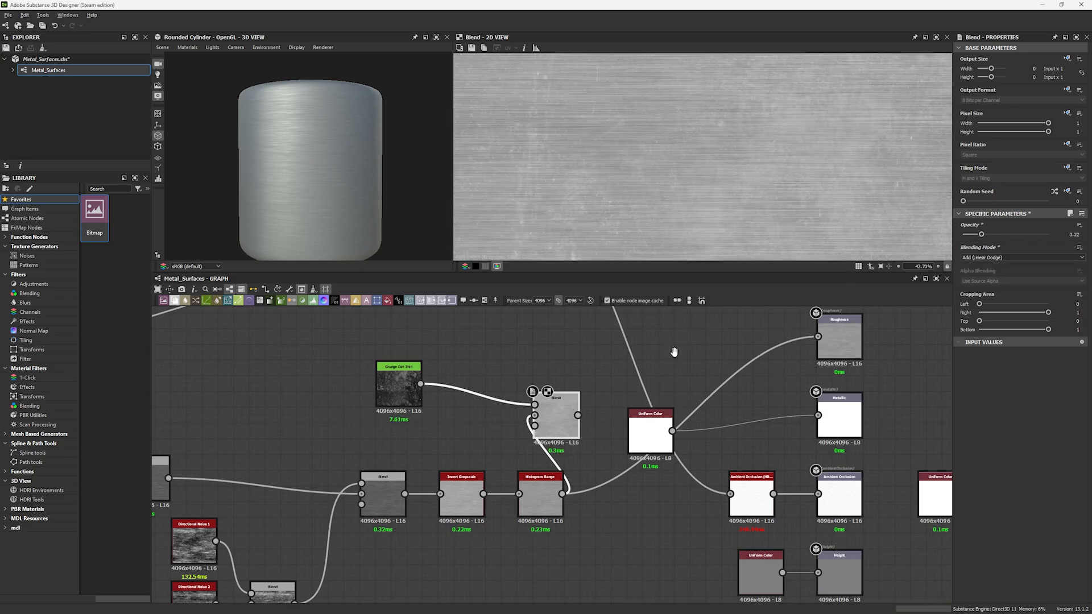
pyautogui.moveTo(674, 353); pyautogui.dragTo(639, 418, button='middle')
# Step: Inspect the grunge on the cylinder up close and export the updated material outputs as PNG
pyautogui.scroll(3, 309, 143)
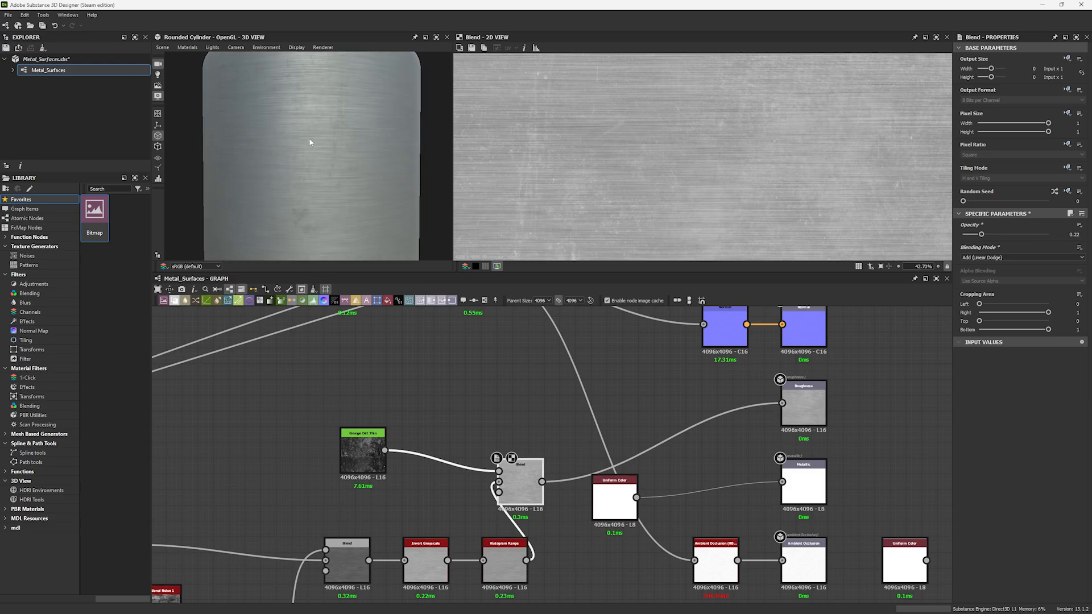
pyautogui.moveTo(310, 142); pyautogui.dragTo(282, 145)
pyautogui.click(290, 289)
pyautogui.click(310, 301)
pyautogui.click(456, 423)
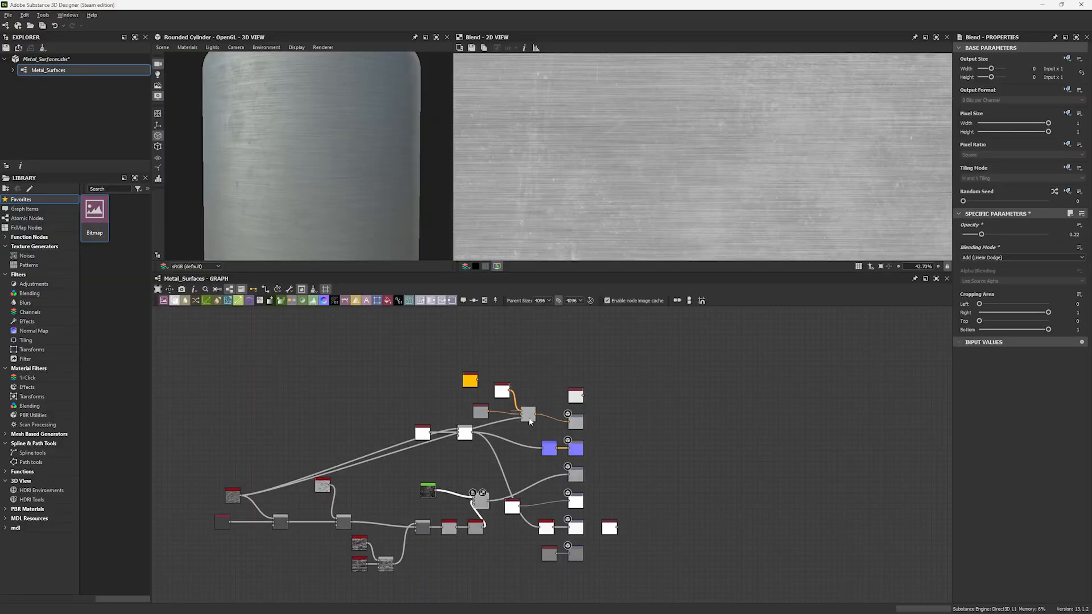
# Step: Lighten the steel base color's Uniform Color to #dfe1e1 and inspect the result on the cylinder up close
pyautogui.scroll(2, 520, 424)
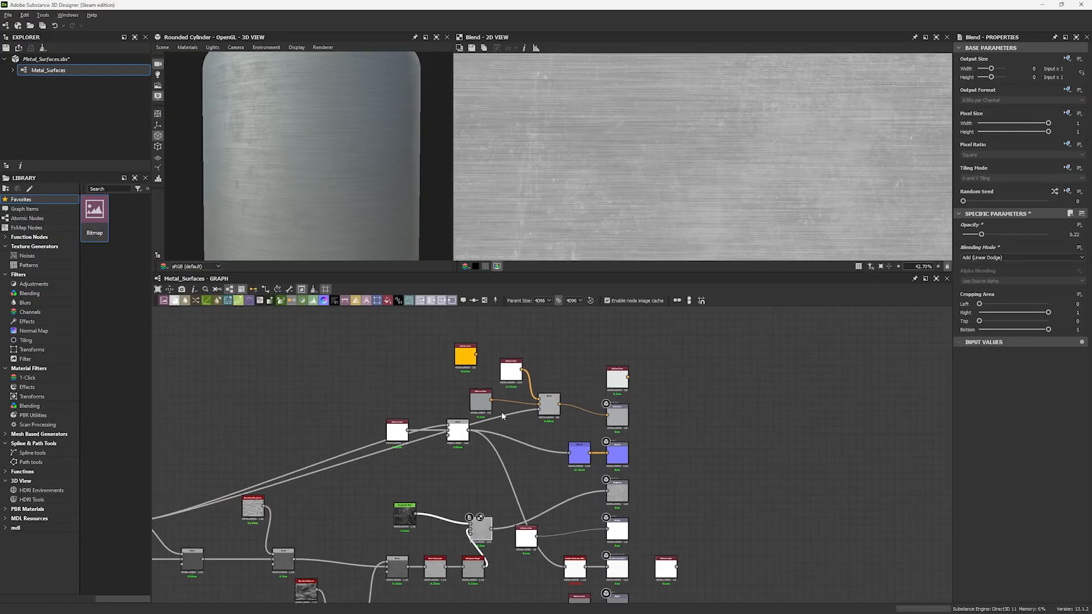
pyautogui.scroll(2, 502, 416)
pyautogui.click(472, 398)
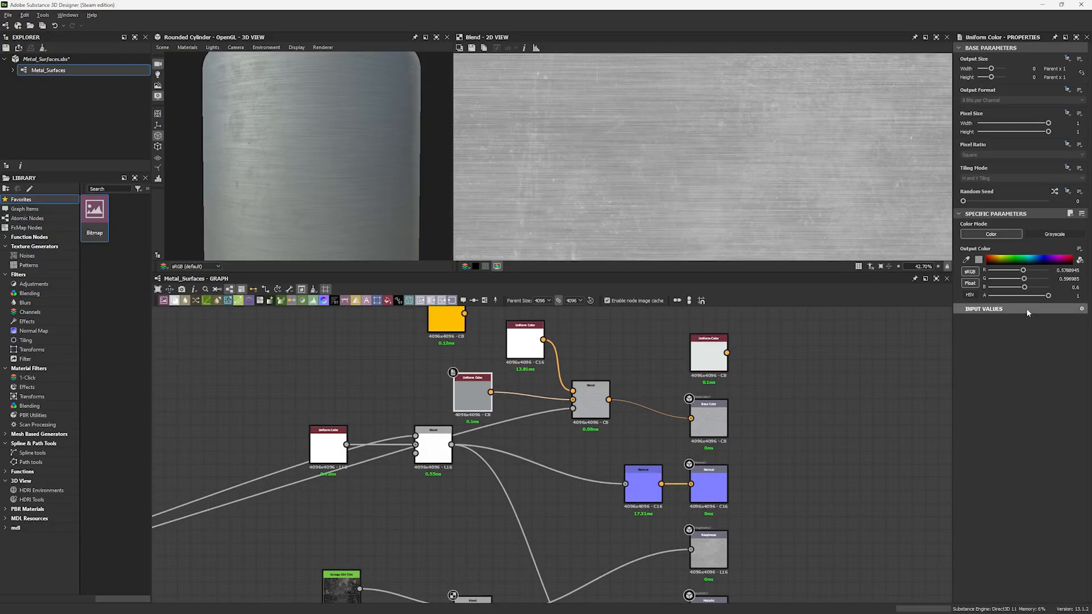
pyautogui.click(979, 260)
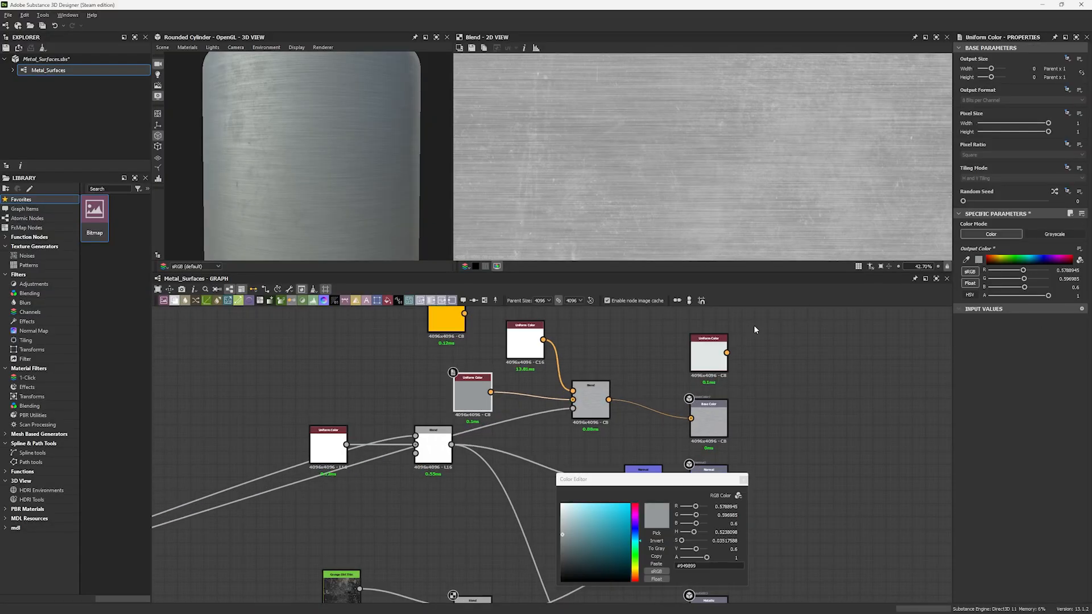
pyautogui.click(559, 512)
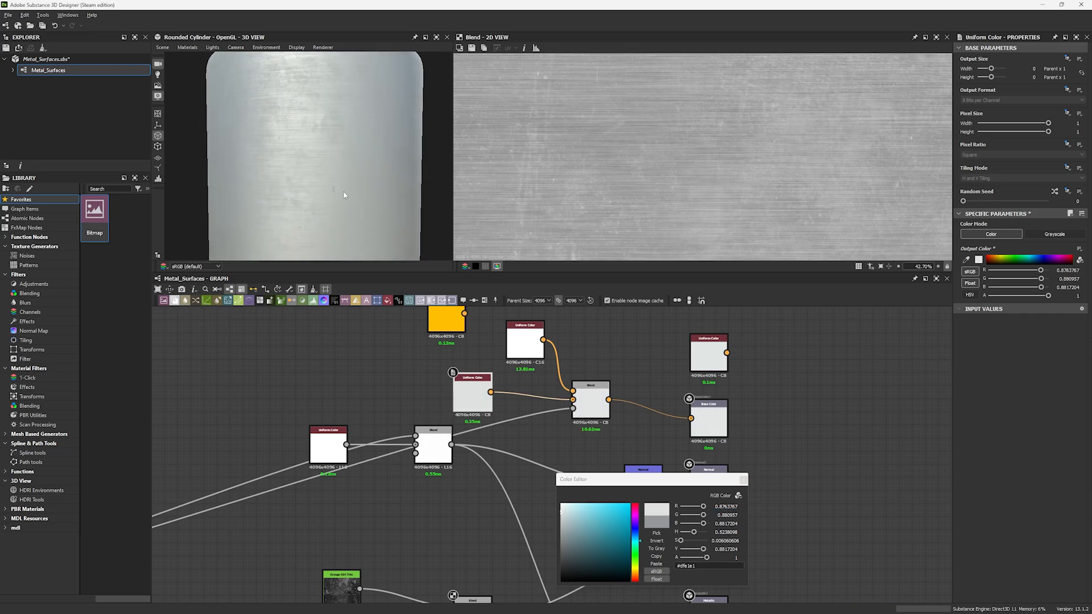
pyautogui.scroll(4, 344, 195)
pyautogui.moveTo(344, 195); pyautogui.dragTo(299, 146)
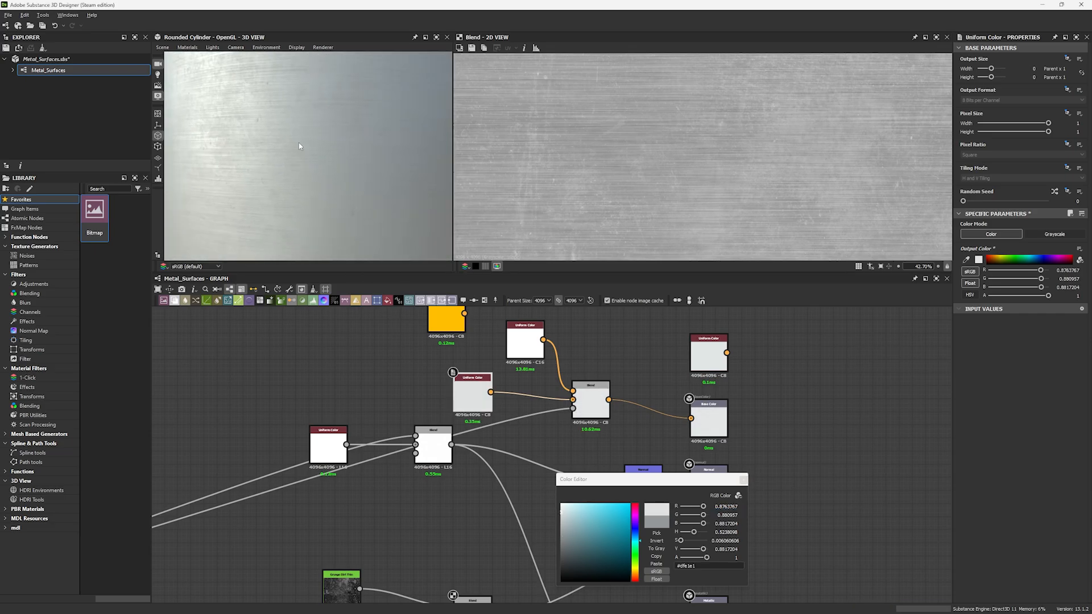
pyautogui.scroll(-3, 301, 146)
pyautogui.click(743, 480)
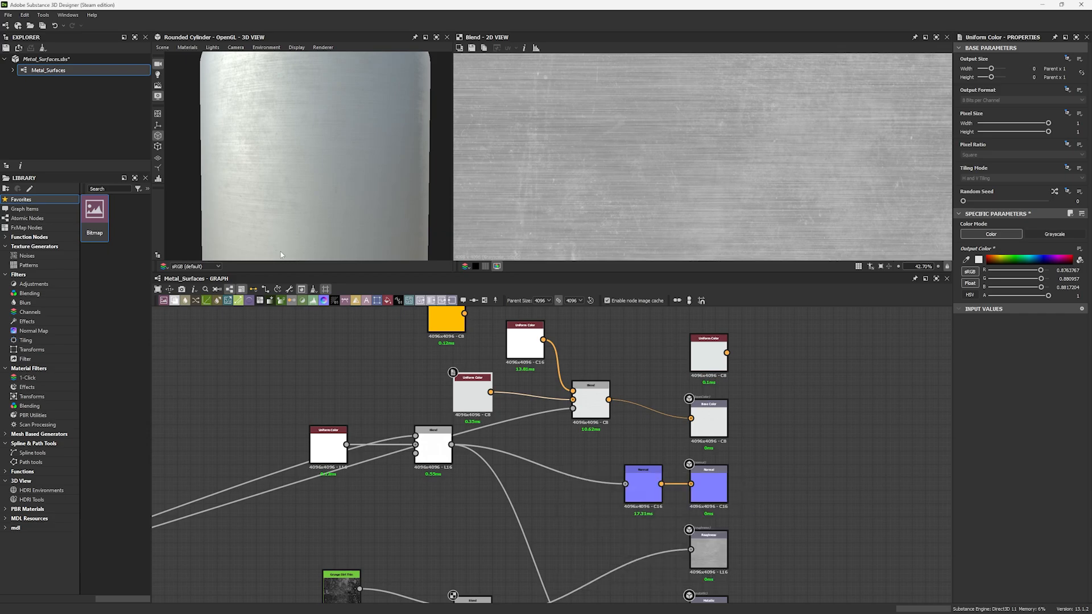
# Step: Export all material outputs as PNG and check the lighter steel in Marmoset Toolbag with the environment lighting rotated
pyautogui.click(290, 289)
pyautogui.click(310, 314)
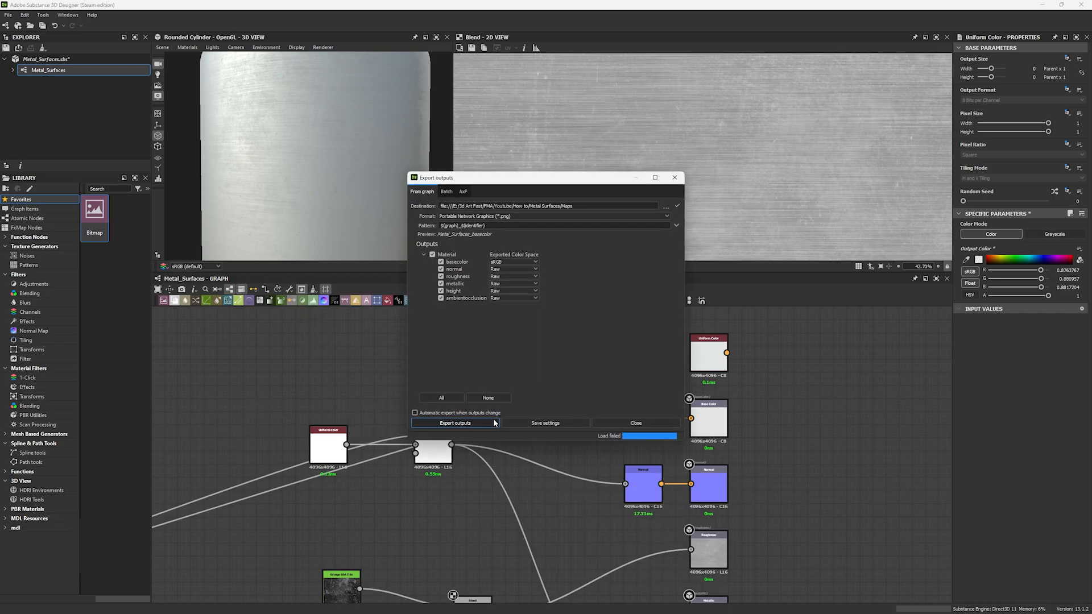
pyautogui.click(486, 424)
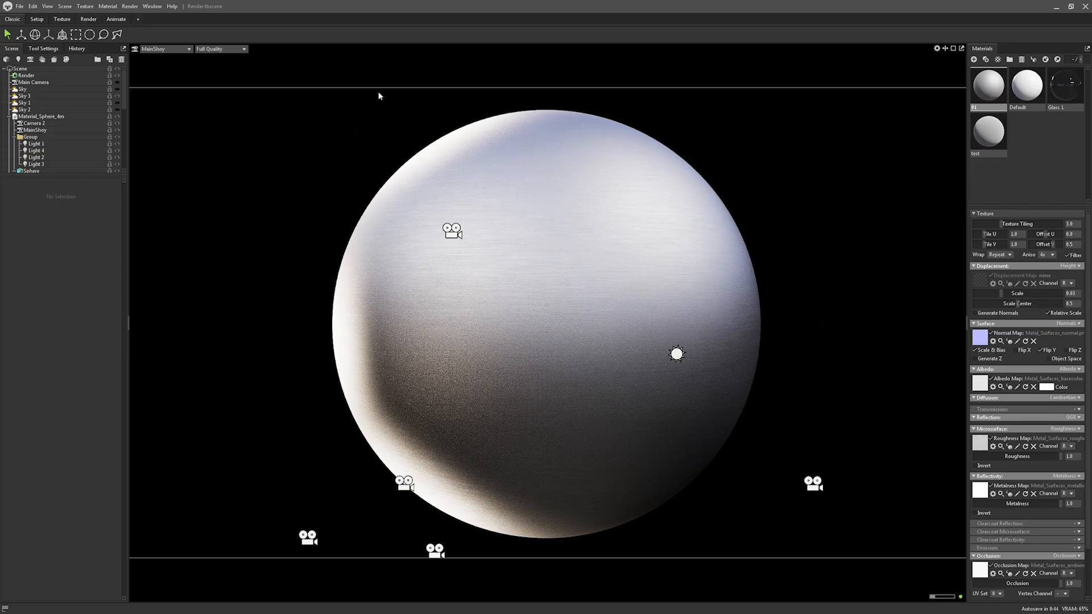
pyautogui.moveTo(405, 160)
pyautogui.keyDown('shift'); pyautogui.mouseDown()
pyautogui.moveTo(487, 213)
pyautogui.moveTo(697, 165)
pyautogui.moveTo(770, 166)
pyautogui.moveTo(654, 139)
pyautogui.mouseUp(); pyautogui.keyUp('shift')
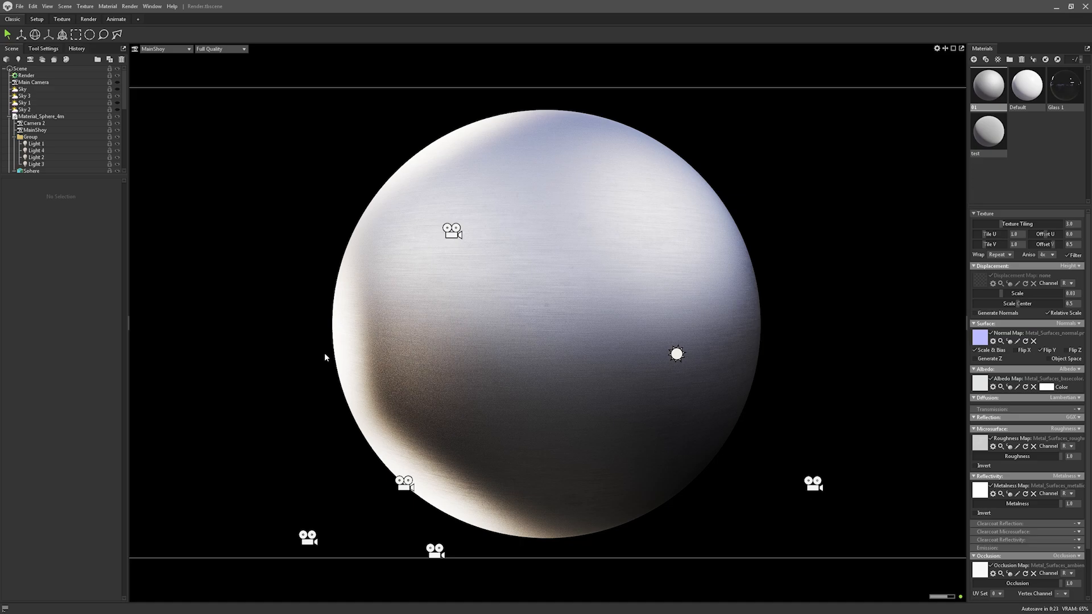
# Step: Switch back to Substance 3D Designer and move the normal map's Blend and its white Uniform Color down, away from the base color nodes
pyautogui.hotkey('alt', 'Tab')
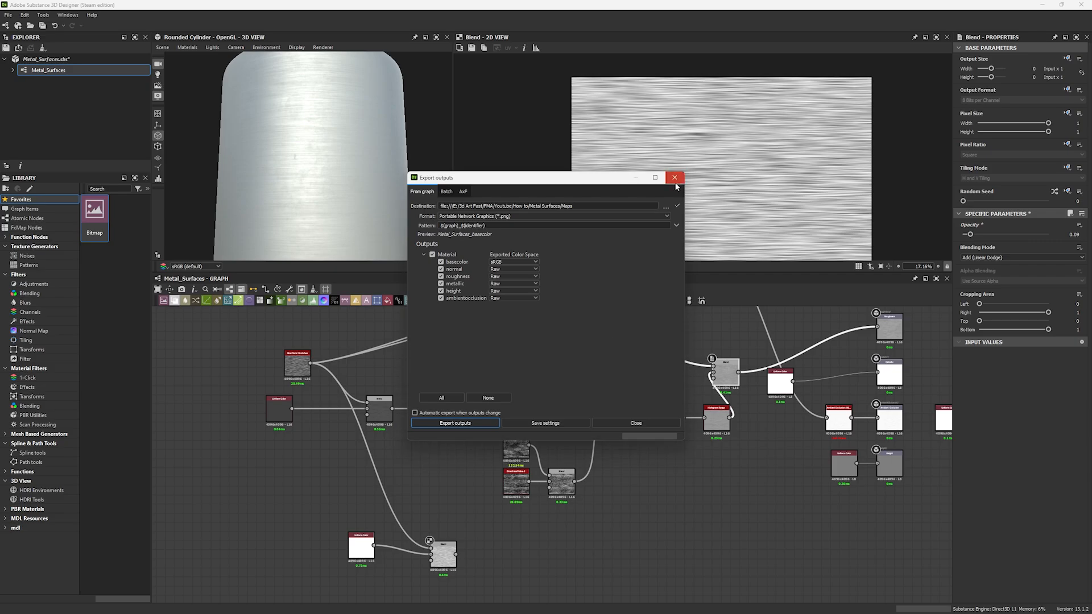
pyautogui.click(676, 182)
pyautogui.moveTo(514, 415); pyautogui.dragTo(494, 456, button='middle')
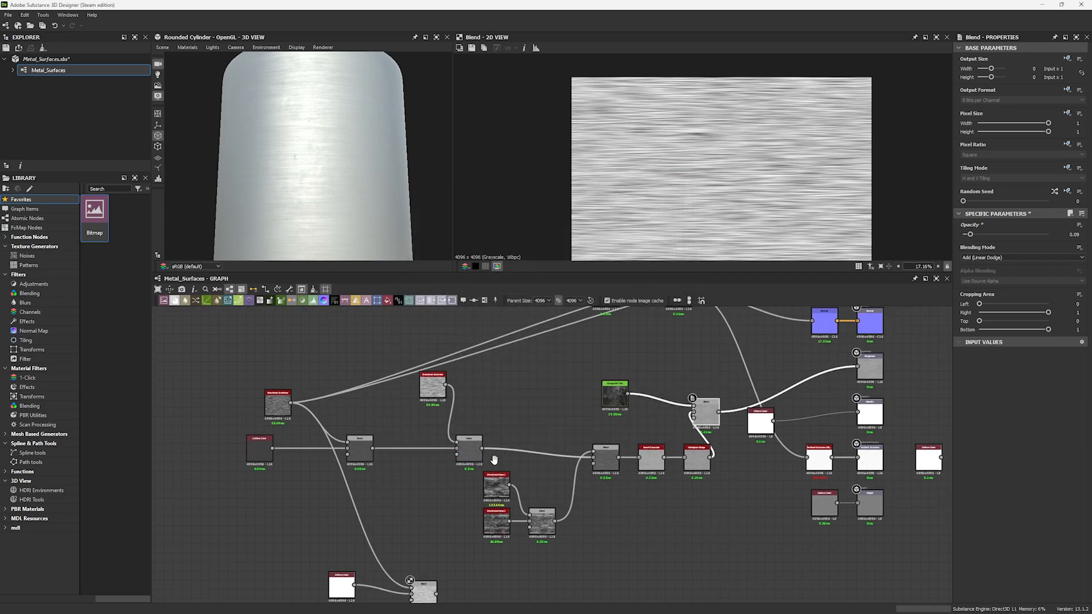
pyautogui.moveTo(593, 331); pyautogui.dragTo(525, 421, button='middle')
pyautogui.moveTo(582, 388); pyautogui.dragTo(571, 435, button='middle')
pyautogui.moveTo(600, 433); pyautogui.dragTo(674, 482)
pyautogui.moveTo(523, 432); pyautogui.dragTo(578, 505)
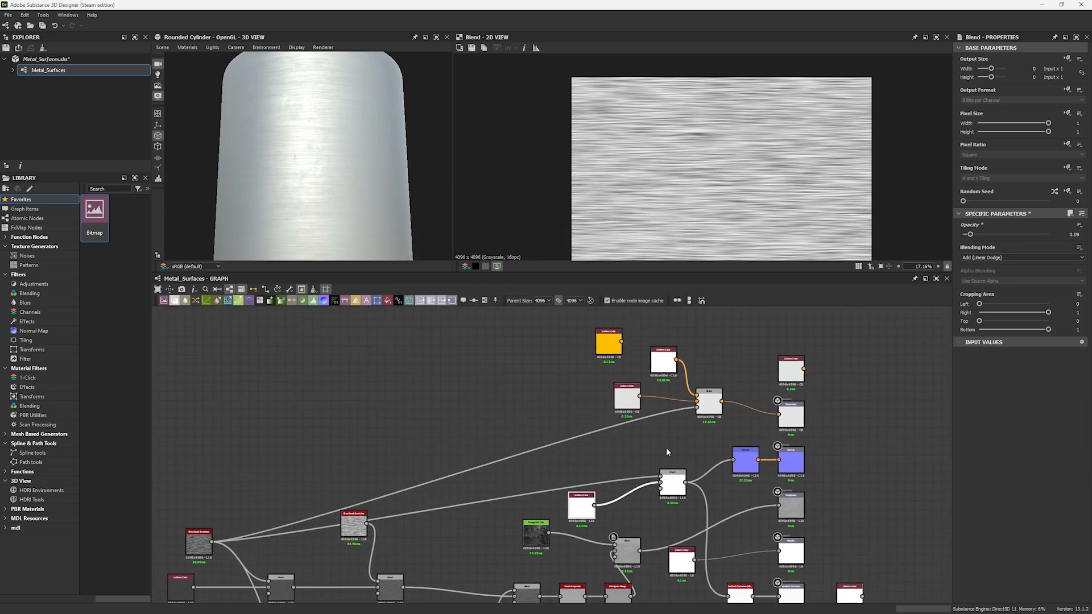
# Step: Preview the base color Blend and its white foreground color, and move the steel Uniform Color farther away from the Blend
pyautogui.doubleClick(699, 405)
pyautogui.scroll(4, 711, 223)
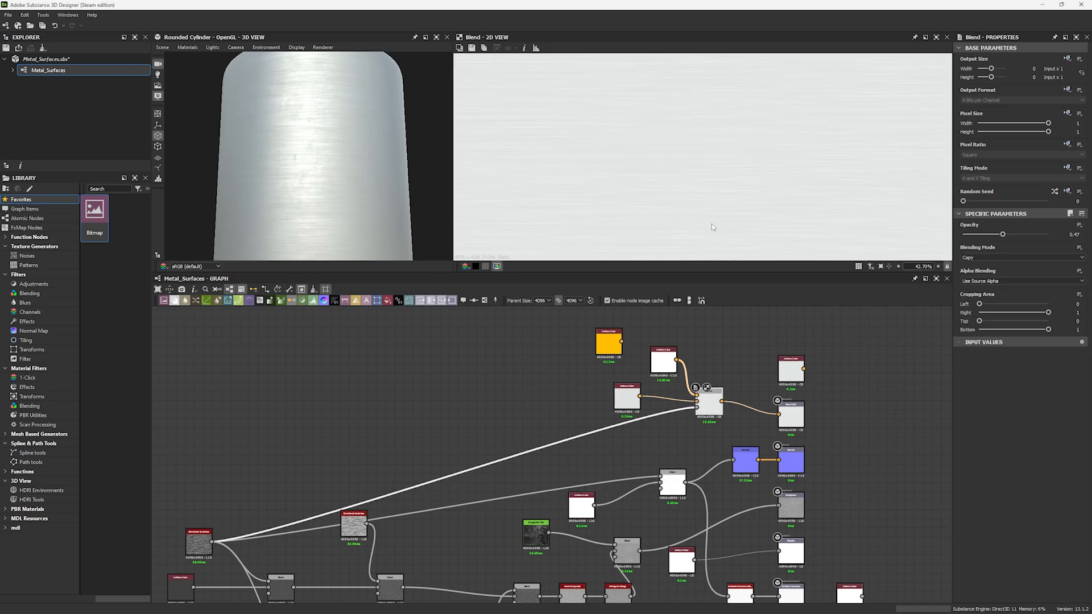
pyautogui.moveTo(628, 397); pyautogui.dragTo(591, 409)
pyautogui.doubleClick(663, 367)
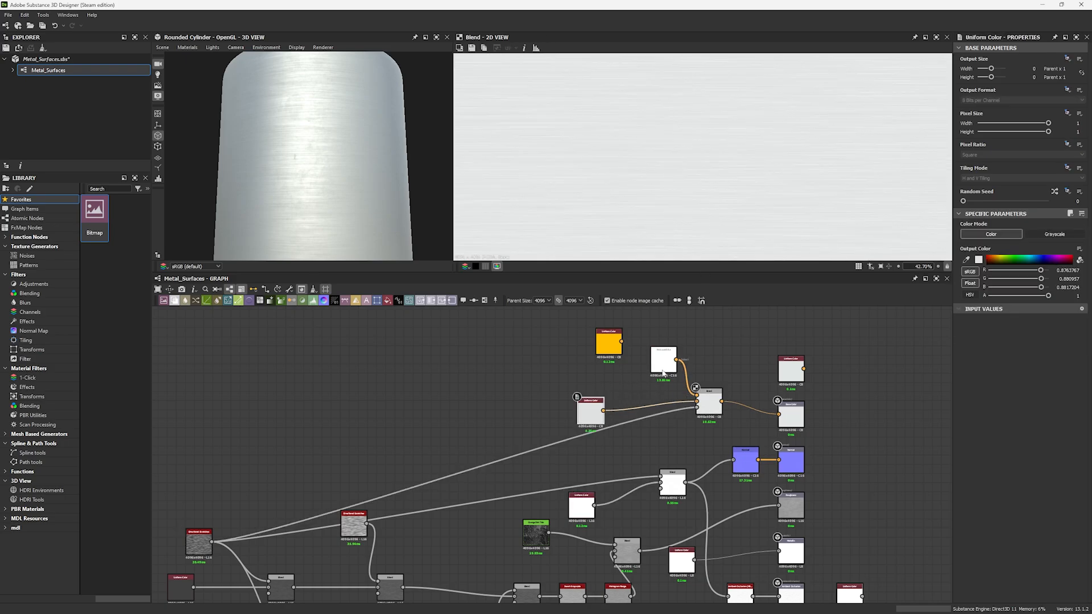
# Step: Add a Levels node to the directional scratches, adjust it to strengthen them, and connect it to the base color Blend's opacity mask input
pyautogui.moveTo(211, 541); pyautogui.dragTo(275, 503)
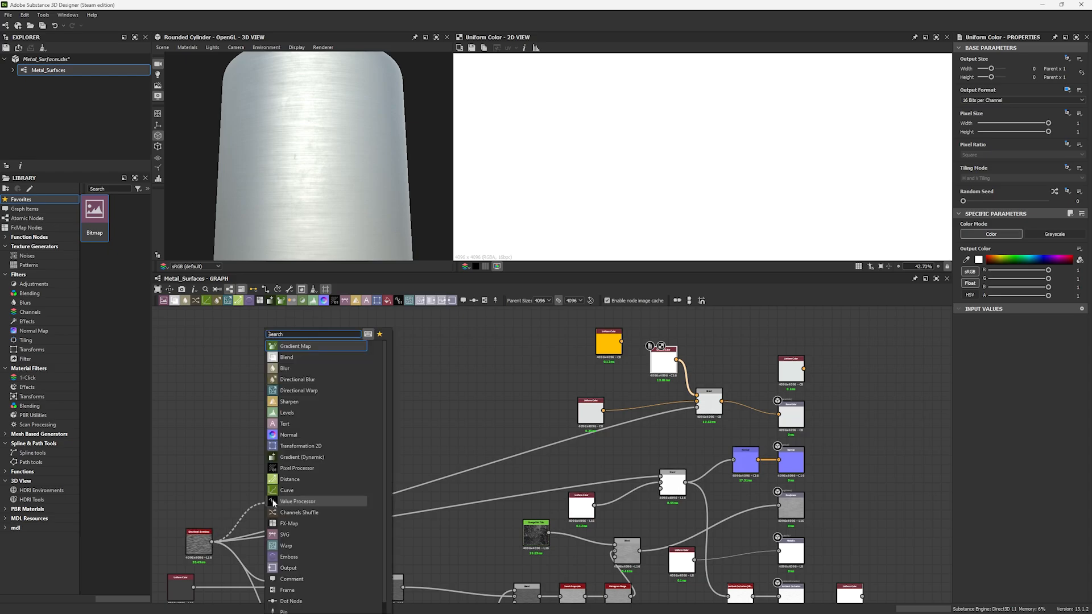
pyautogui.write('le')
pyautogui.press('Return')
pyautogui.moveTo(1023, 248)
pyautogui.mouseDown()
pyautogui.moveTo(981, 250)
pyautogui.moveTo(1001, 251)
pyautogui.mouseUp()
pyautogui.doubleClick(709, 404)
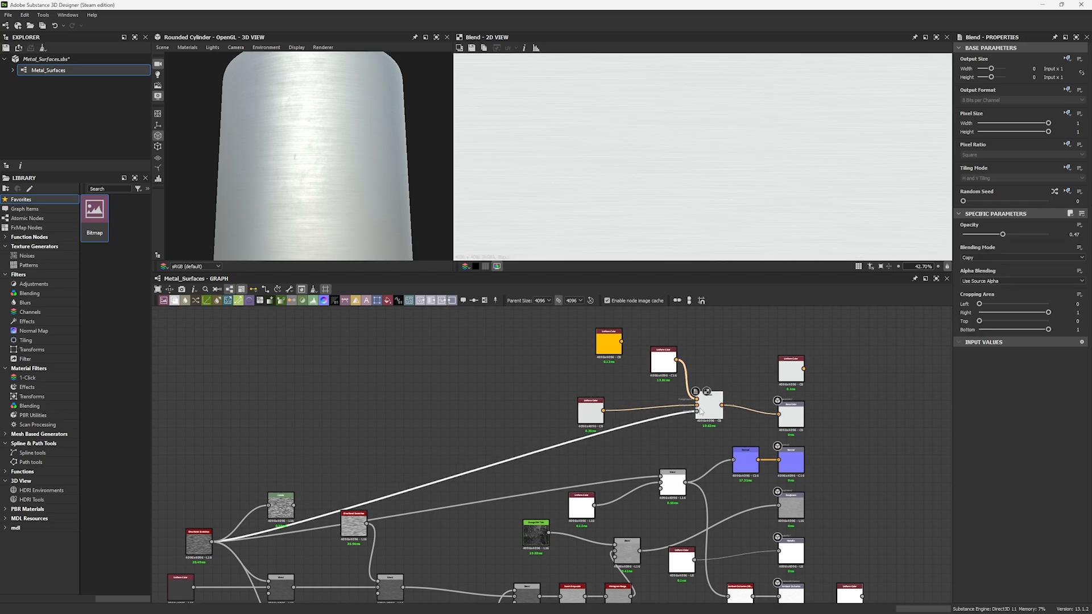
pyautogui.moveTo(293, 504); pyautogui.dragTo(696, 410)
pyautogui.scroll(5, 631, 170)
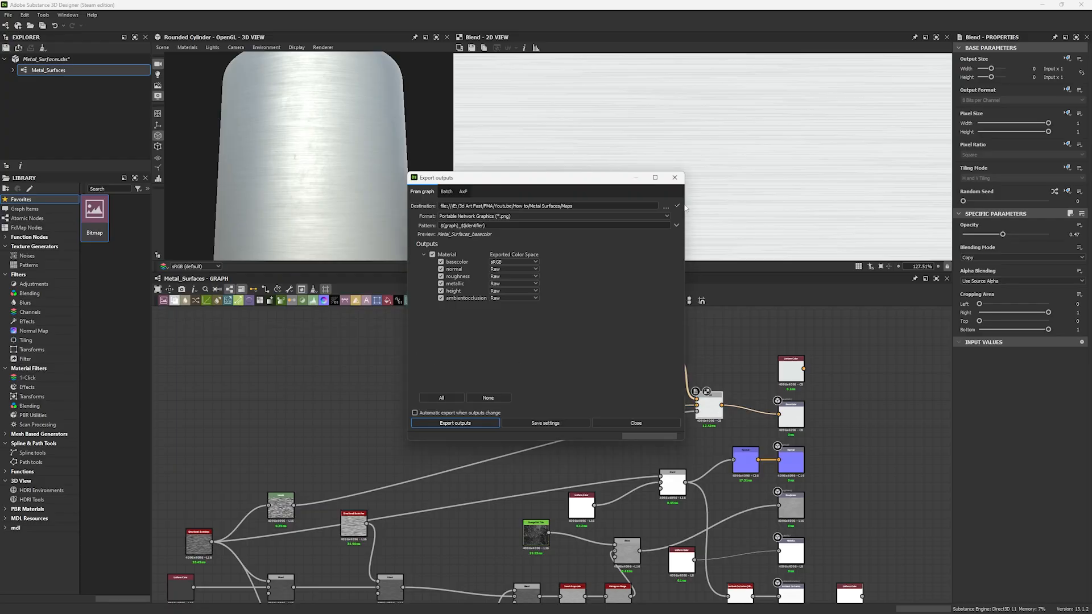
# Step: Raise the base color Blend's opacity to 0.91 and export the outputs as PNG for a check in Marmoset Toolbag
pyautogui.click(673, 179)
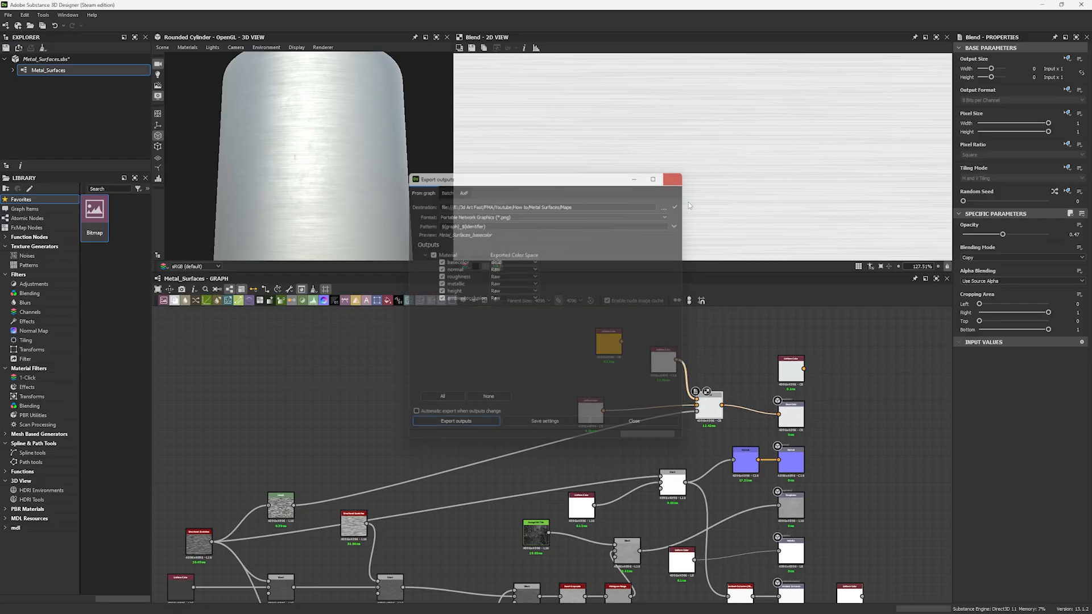
pyautogui.moveTo(1003, 233); pyautogui.dragTo(1039, 234)
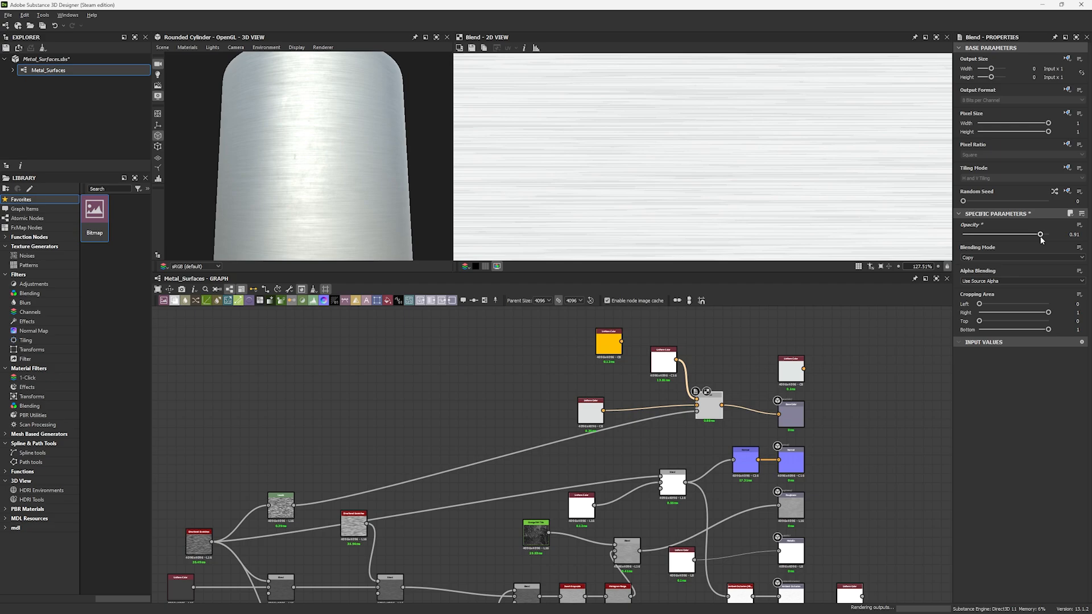
pyautogui.hotkey('ctrl', 'shift', 'e')
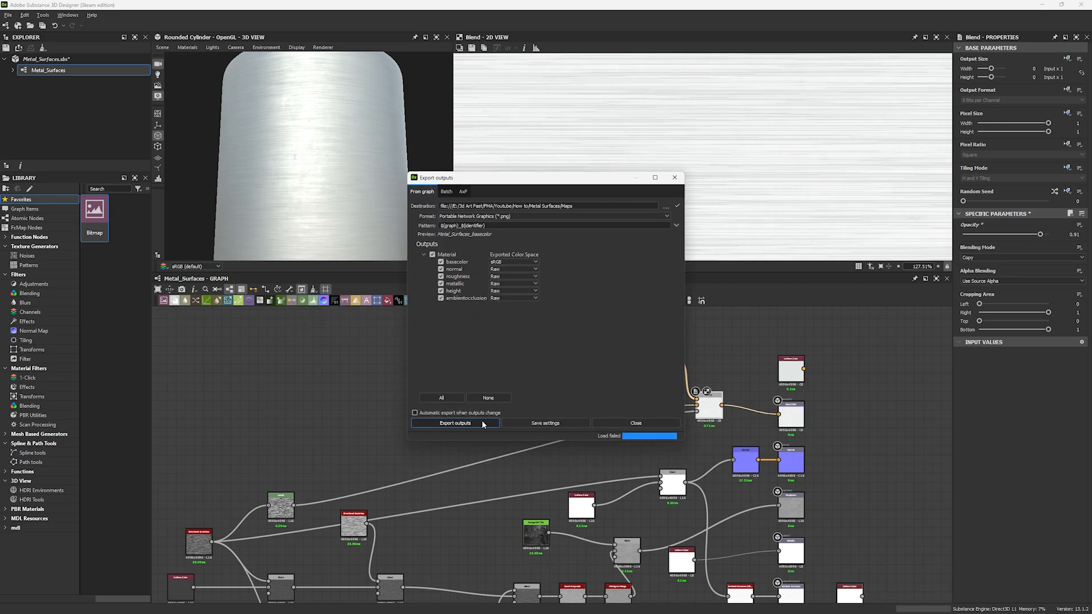
pyautogui.click(483, 423)
pyautogui.hotkey('alt', 'Tab')
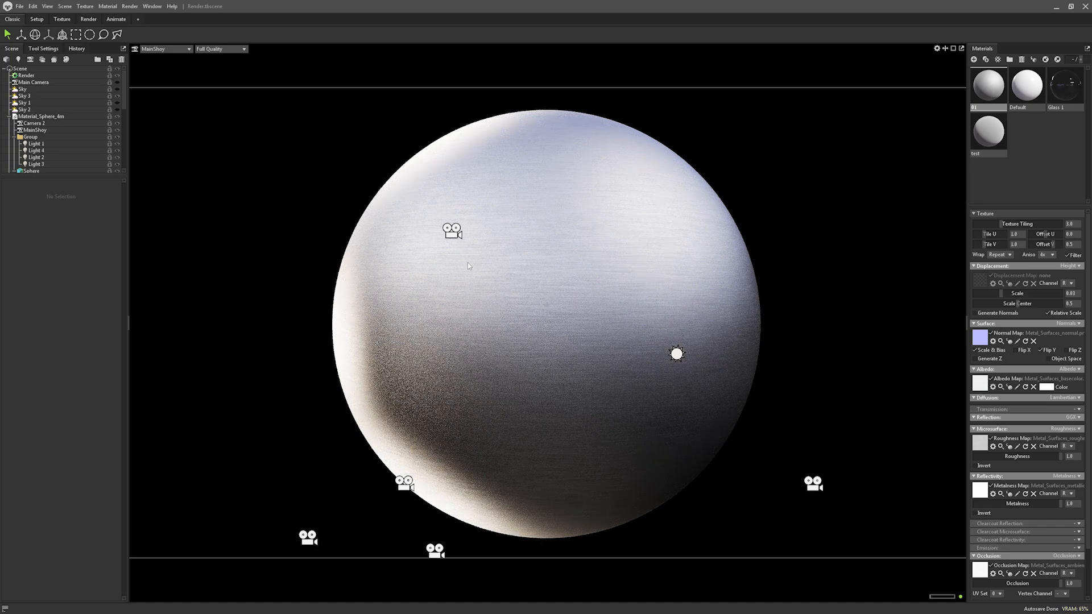
# Step: Back in Substance 3D Designer, set the grunge Blend's opacity to 0.16 and re-export the outputs for a check in Marmoset Toolbag
pyautogui.hotkey('alt', 'Tab')
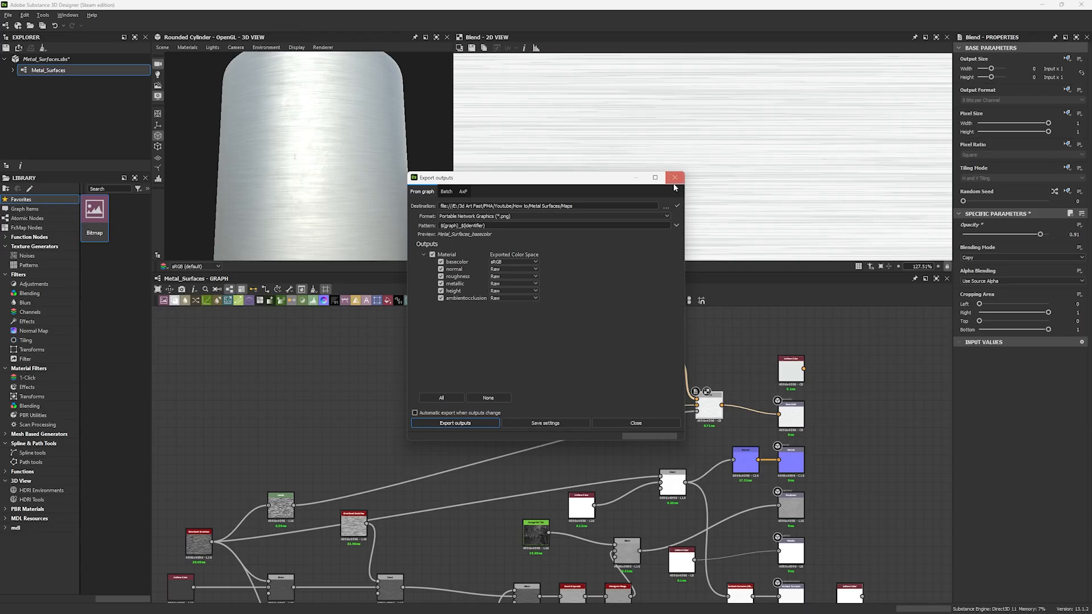
pyautogui.click(677, 182)
pyautogui.moveTo(970, 234); pyautogui.dragTo(976, 235)
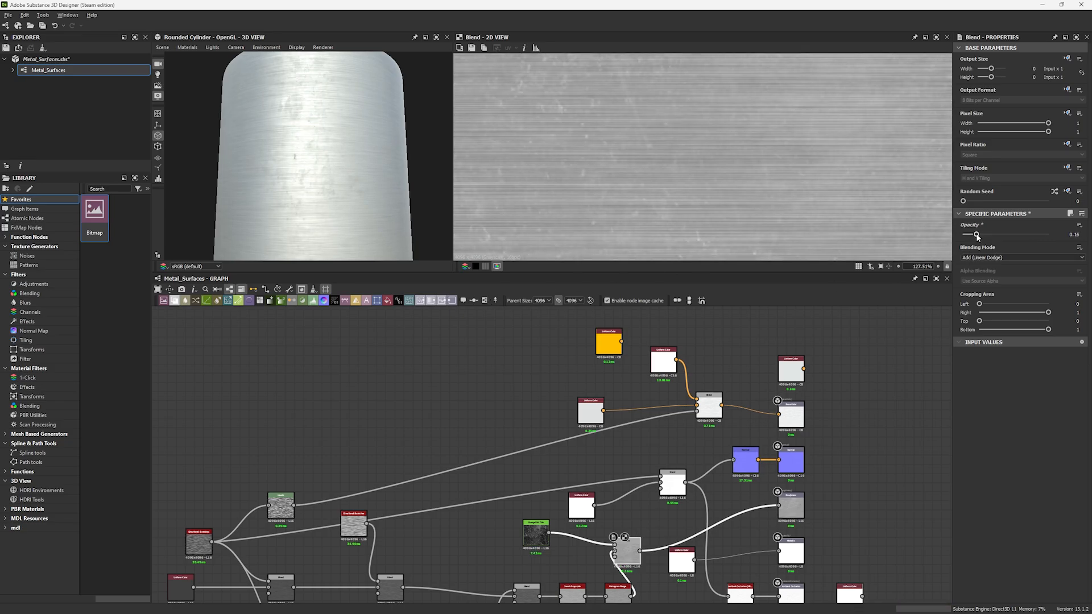
pyautogui.click(289, 289)
pyautogui.click(470, 424)
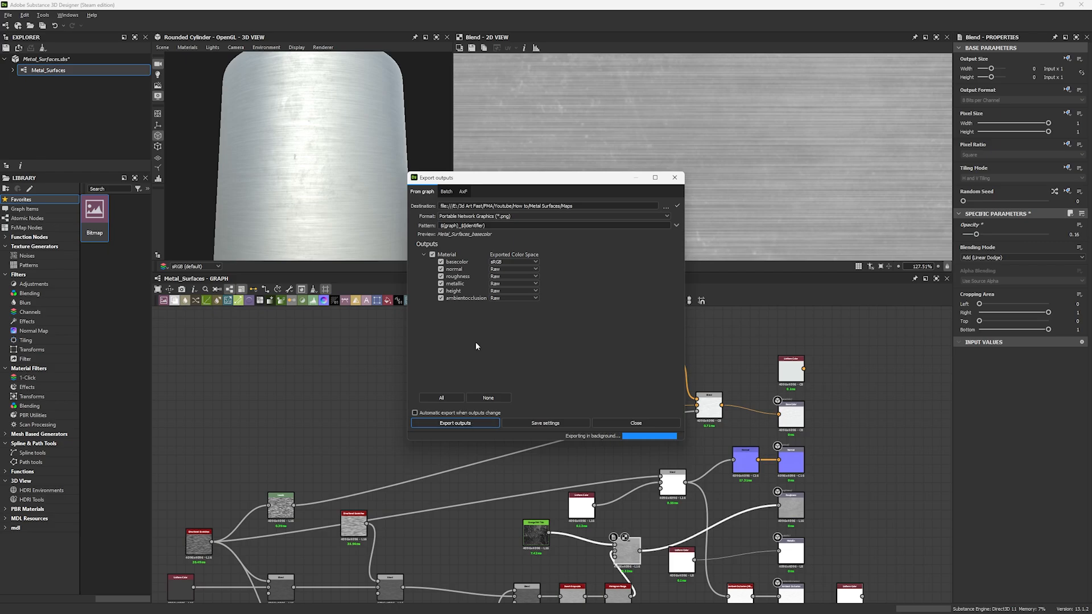
pyautogui.hotkey('alt', 'Tab')
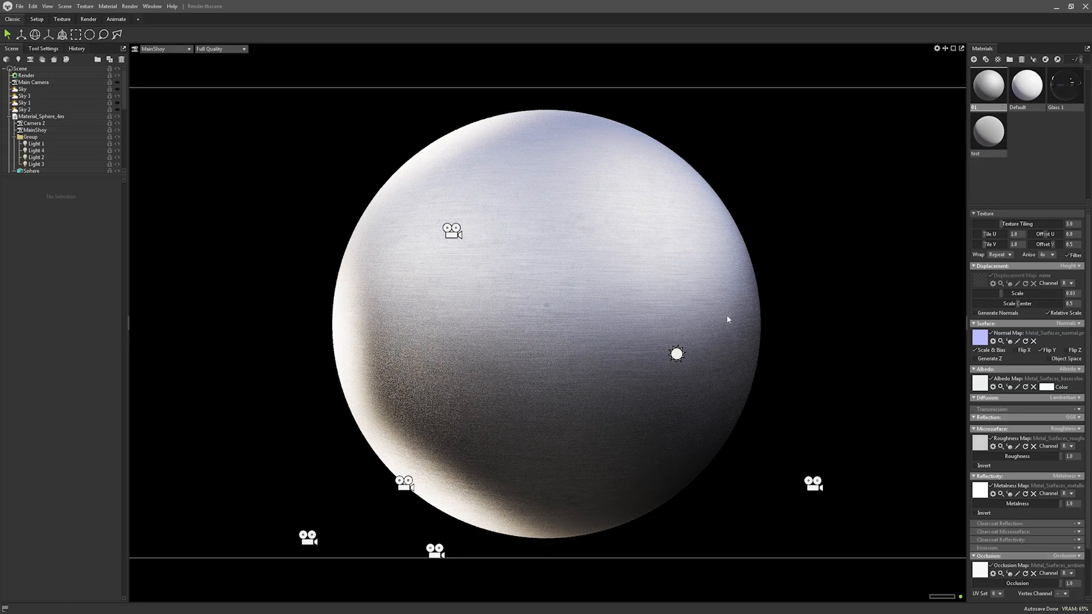